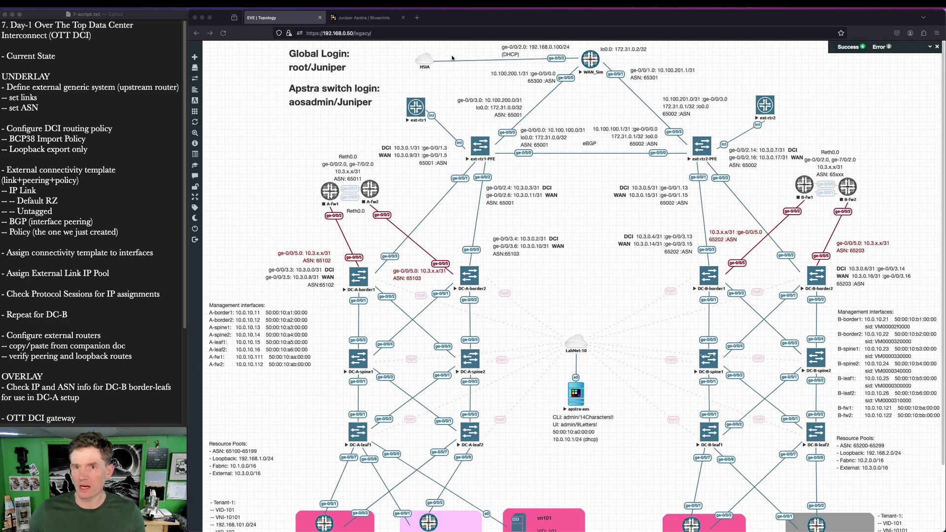
# Step: Outline the DC-A and DC-B fabrics, the WAN/ASN labels and the BMS bridge nodes in EVE-NG
pyautogui.scroll(-3, 462, 397)
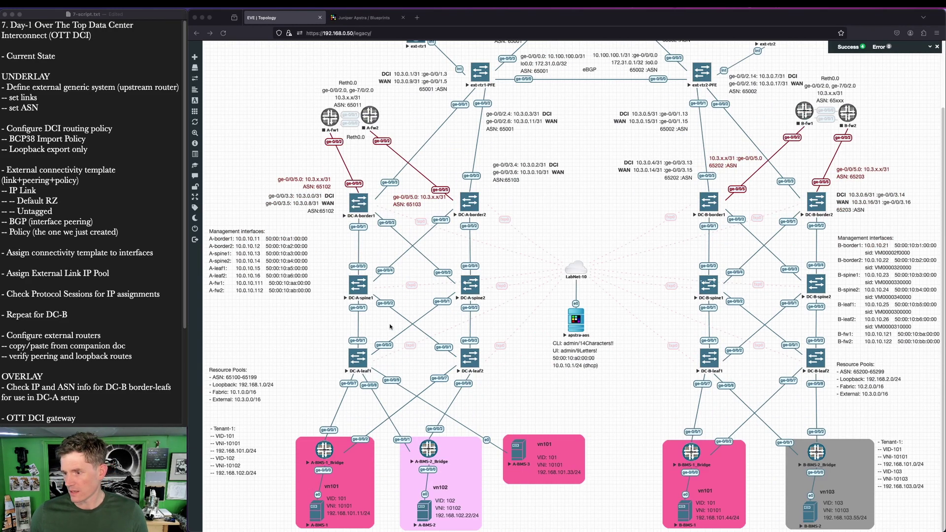
pyautogui.press('super+shift+a')
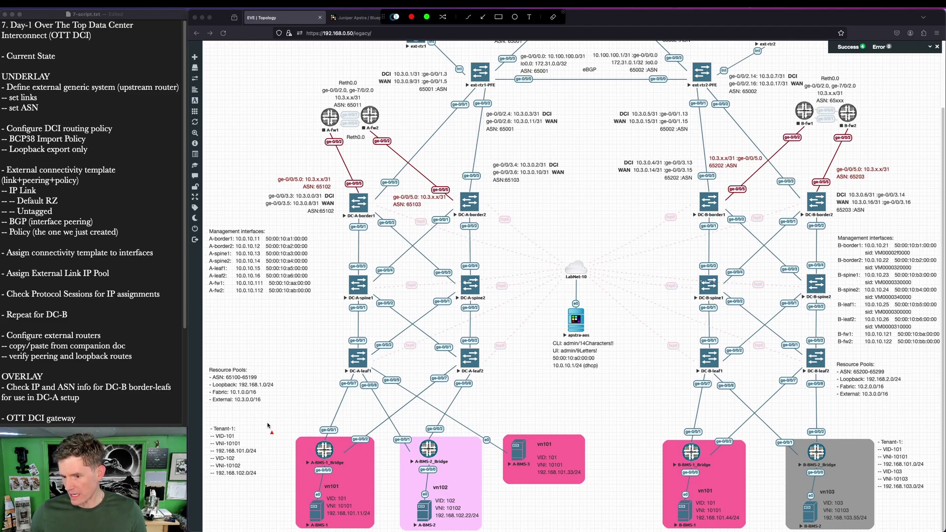
pyautogui.moveTo(270, 423)
pyautogui.mouseDown()
pyautogui.moveTo(873, 504)
pyautogui.moveTo(901, 531)
pyautogui.mouseUp()
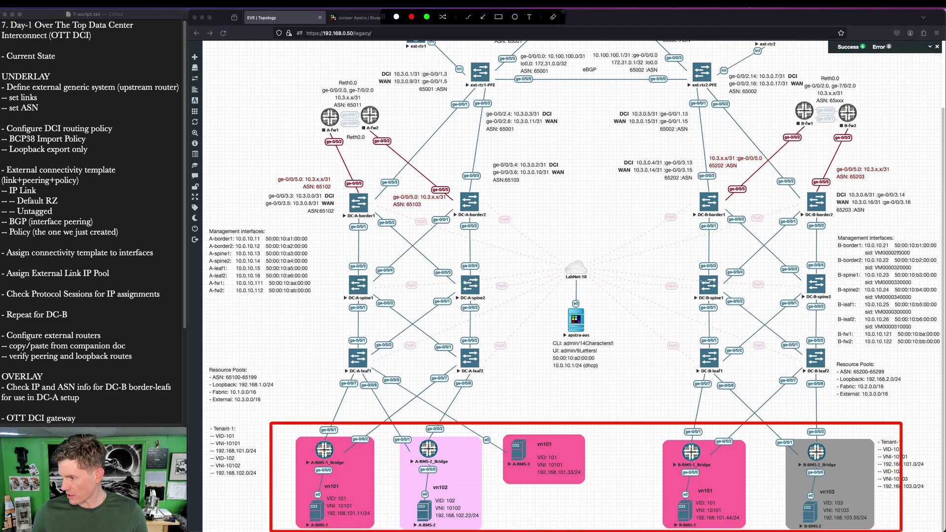
pyautogui.press('Escape')
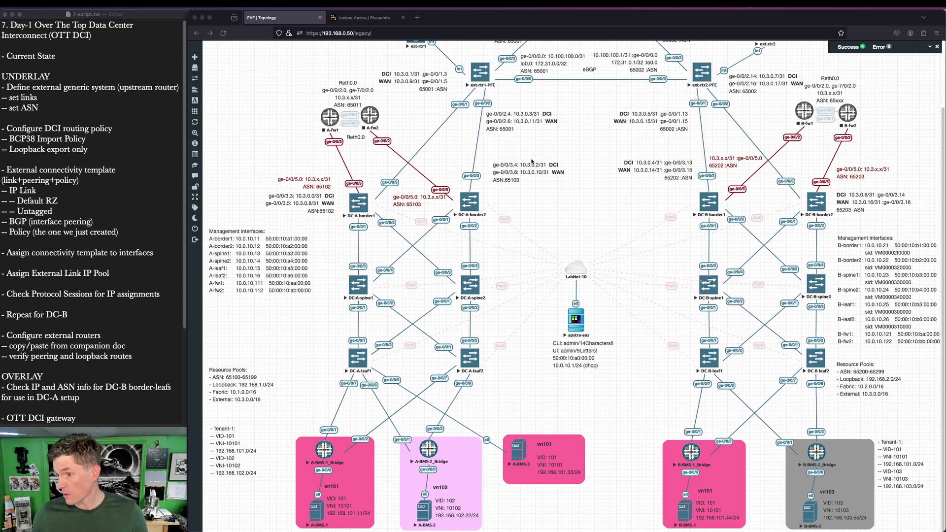
pyautogui.press('super+shift+a')
pyautogui.moveTo(263, 157)
pyautogui.mouseDown()
pyautogui.moveTo(619, 511)
pyautogui.moveTo(598, 531)
pyautogui.mouseUp()
pyautogui.moveTo(635, 153)
pyautogui.mouseDown()
pyautogui.moveTo(831, 462)
pyautogui.moveTo(914, 531)
pyautogui.mouseUp()
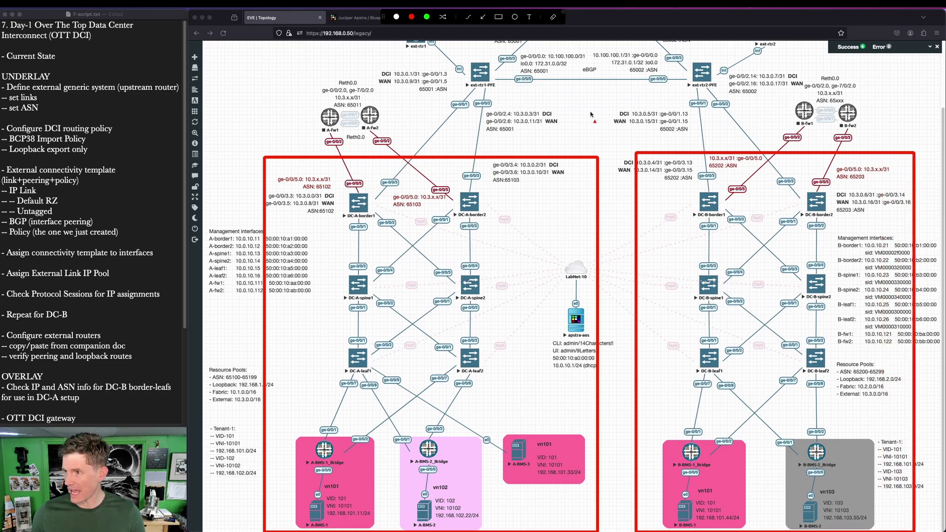
pyautogui.moveTo(600, 96); pyautogui.dragTo(535, 120)
pyautogui.moveTo(632, 97); pyautogui.dragTo(688, 136)
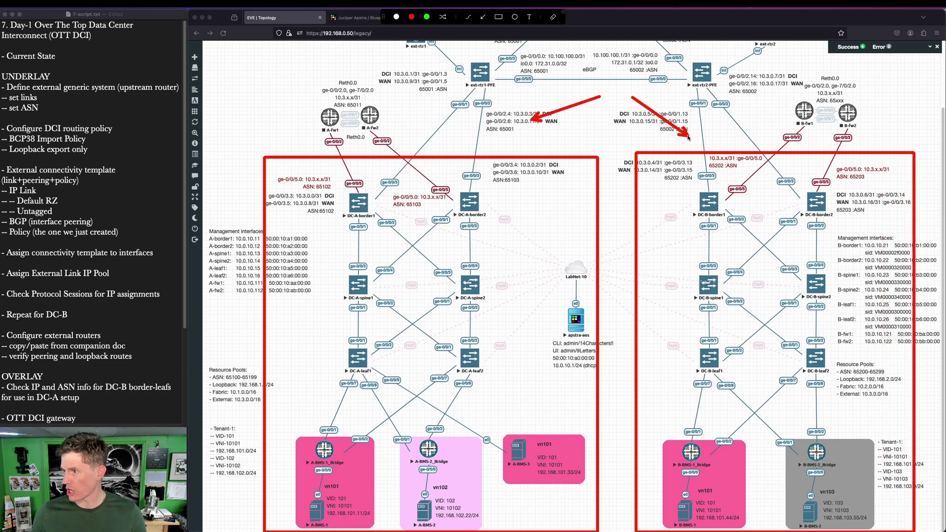
pyautogui.moveTo(295, 426); pyautogui.dragTo(458, 474)
pyautogui.moveTo(667, 433); pyautogui.dragTo(847, 474)
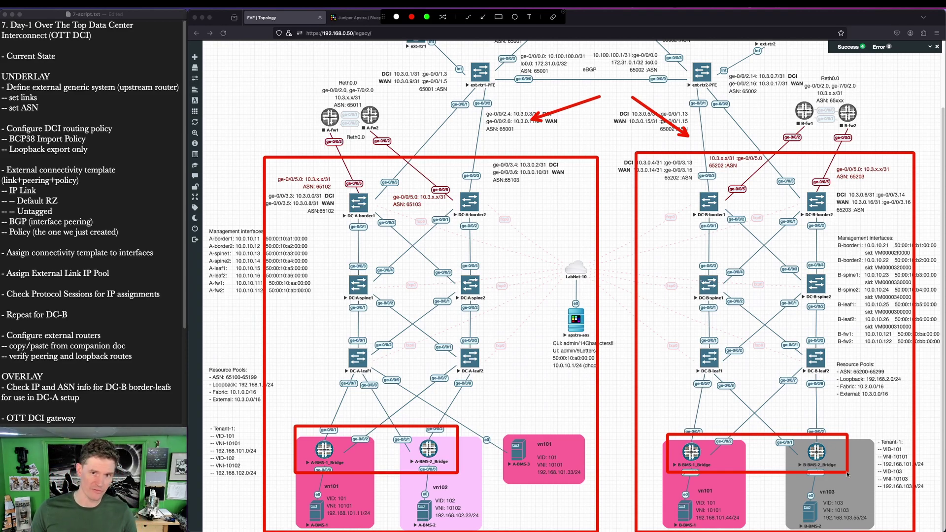
pyautogui.press('Escape')
# Step: Point out the e0 interfaces of the A-BMS and B-BMS bridge nodes and outline both groups
pyautogui.hotkey('ctrl', 'alt', 'a')
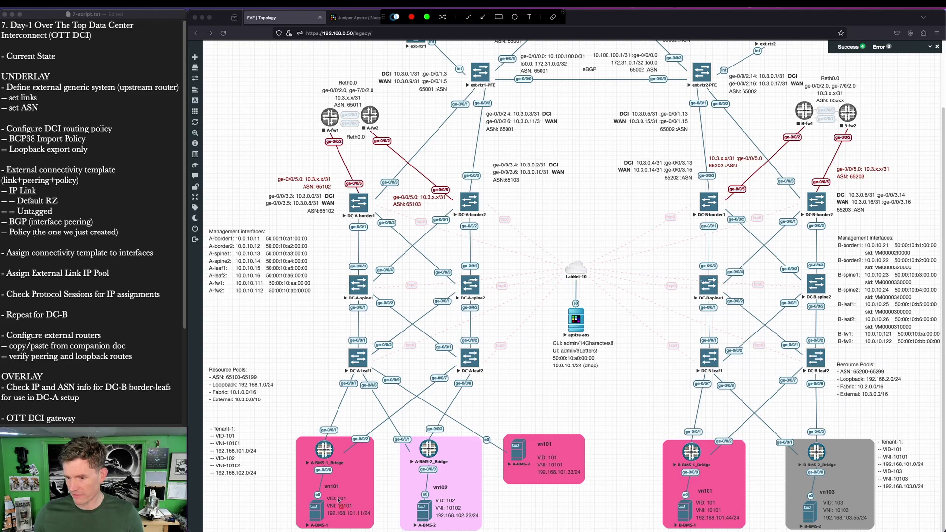
pyautogui.moveTo(288, 471); pyautogui.dragTo(312, 494)
pyautogui.moveTo(379, 470); pyautogui.dragTo(406, 500)
pyautogui.moveTo(639, 472); pyautogui.dragTo(669, 503)
pyautogui.moveTo(742, 472); pyautogui.dragTo(787, 499)
pyautogui.press('Escape')
pyautogui.hotkey('ctrl', 'a')
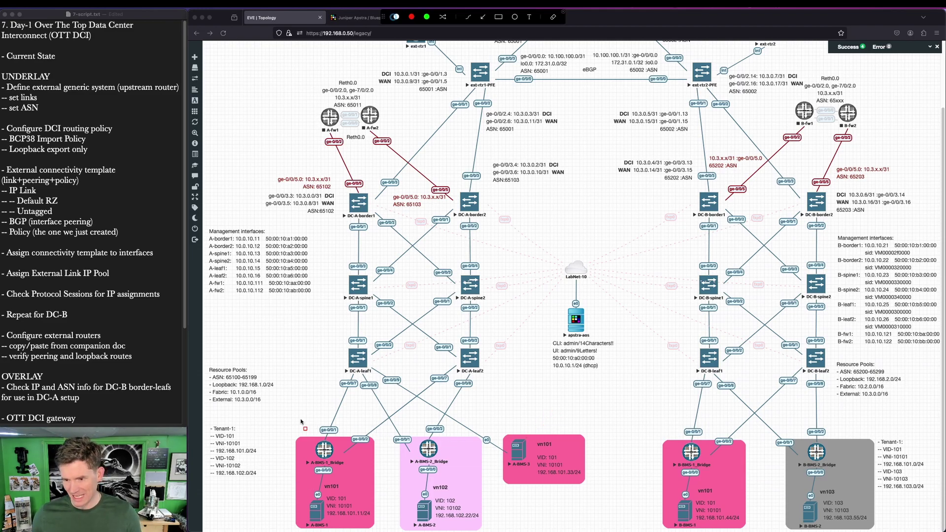
pyautogui.moveTo(281, 417); pyautogui.dragTo(583, 523)
pyautogui.moveTo(636, 423); pyautogui.dragTo(885, 530)
pyautogui.hotkey('ctrl', 'a')
pyautogui.scroll(3, 543, 285)
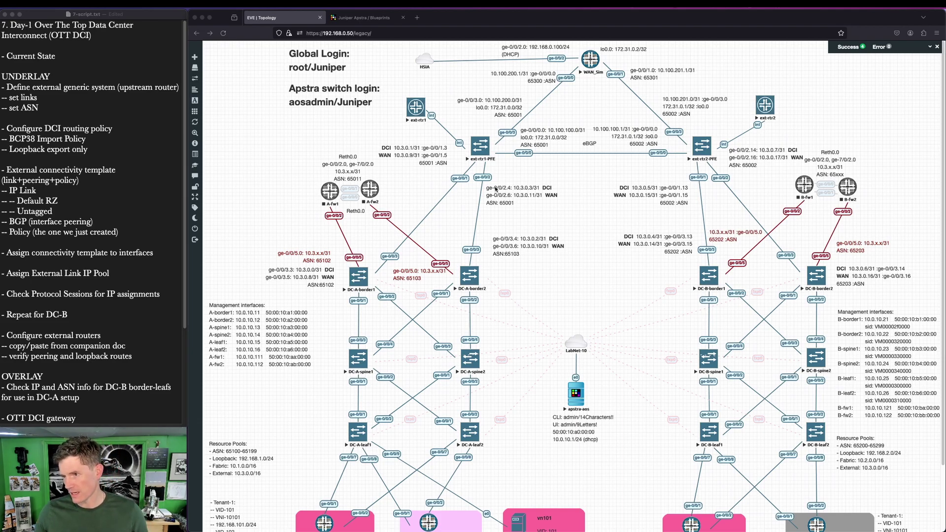
# Step: Mark the DC-A/DC-B border leafs, their uplinks to ext-rtr1-PFE, and both ext routers
pyautogui.hotkey('ctrl', 'alt', 'a')
pyautogui.moveTo(331, 257)
pyautogui.mouseDown()
pyautogui.moveTo(389, 280)
pyautogui.moveTo(503, 295)
pyautogui.mouseUp()
pyautogui.moveTo(690, 262); pyautogui.dragTo(844, 298)
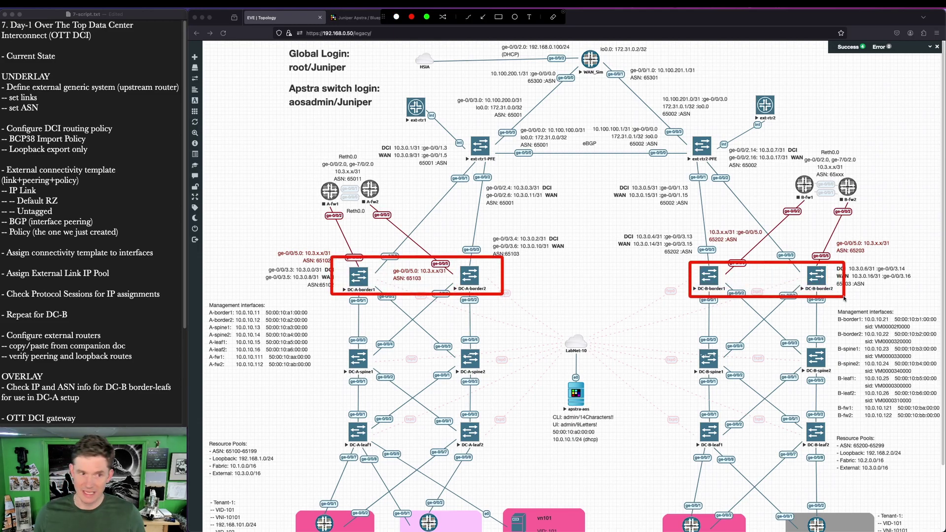
pyautogui.click(552, 17)
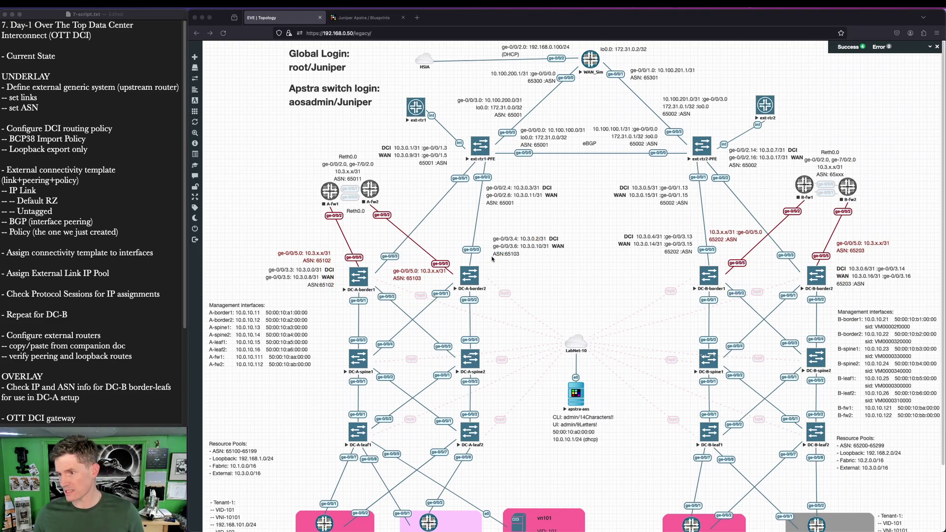
pyautogui.moveTo(477, 256); pyautogui.dragTo(491, 178)
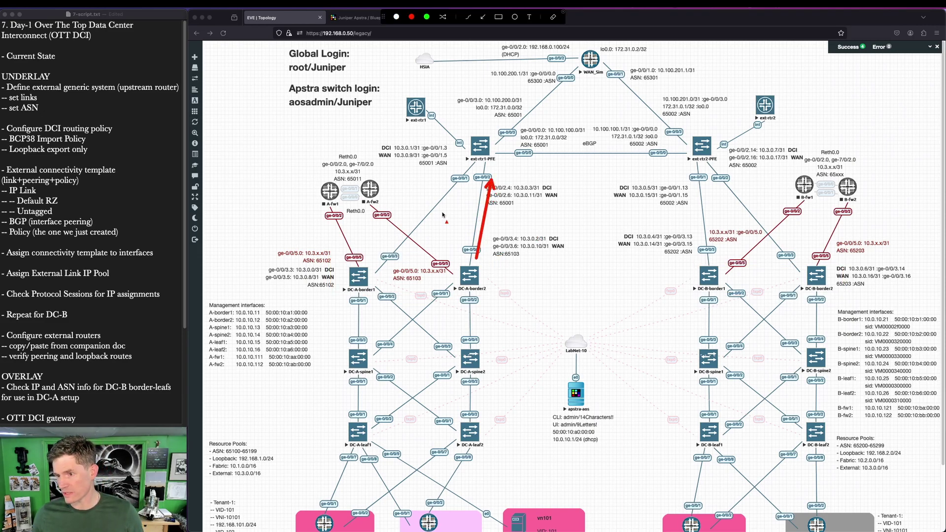
pyautogui.moveTo(374, 252); pyautogui.dragTo(456, 166)
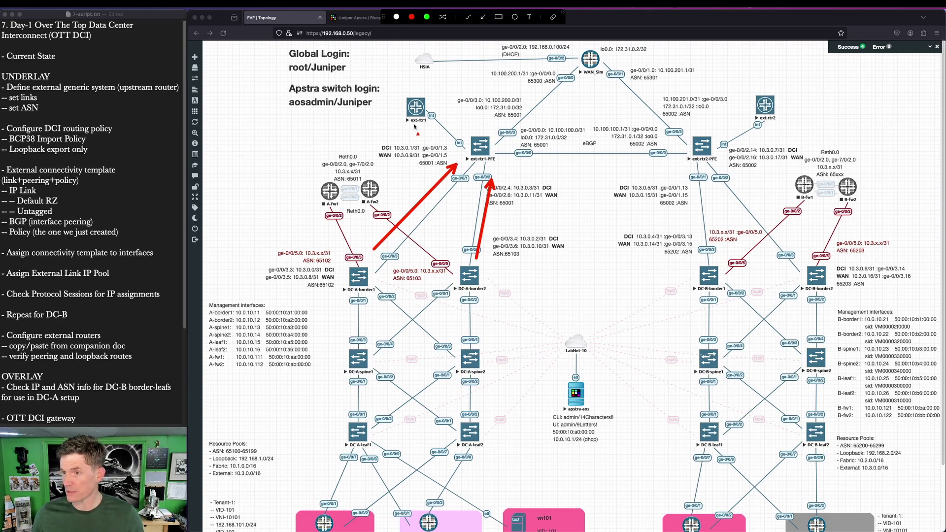
pyautogui.moveTo(398, 90); pyautogui.dragTo(502, 169)
pyautogui.moveTo(663, 88)
pyautogui.mouseDown()
pyautogui.moveTo(758, 154)
pyautogui.moveTo(783, 158)
pyautogui.mouseUp()
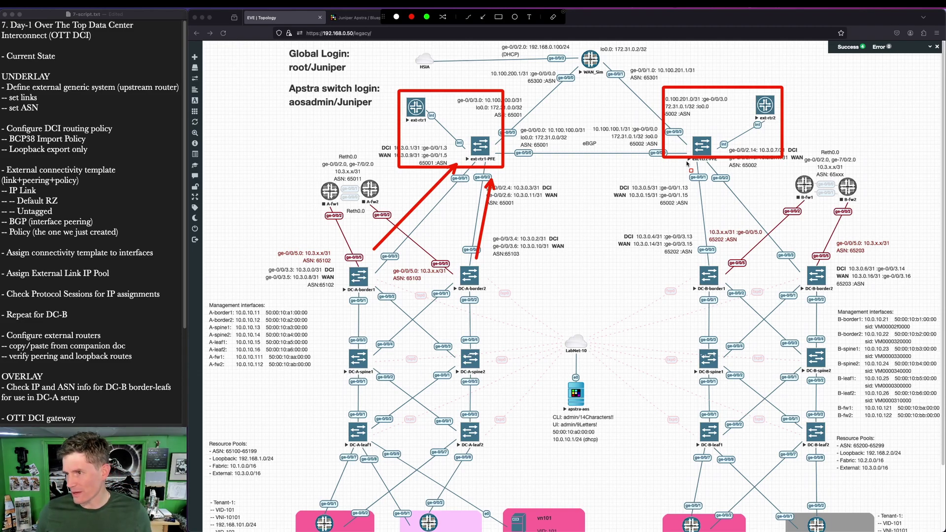
pyautogui.press('Escape')
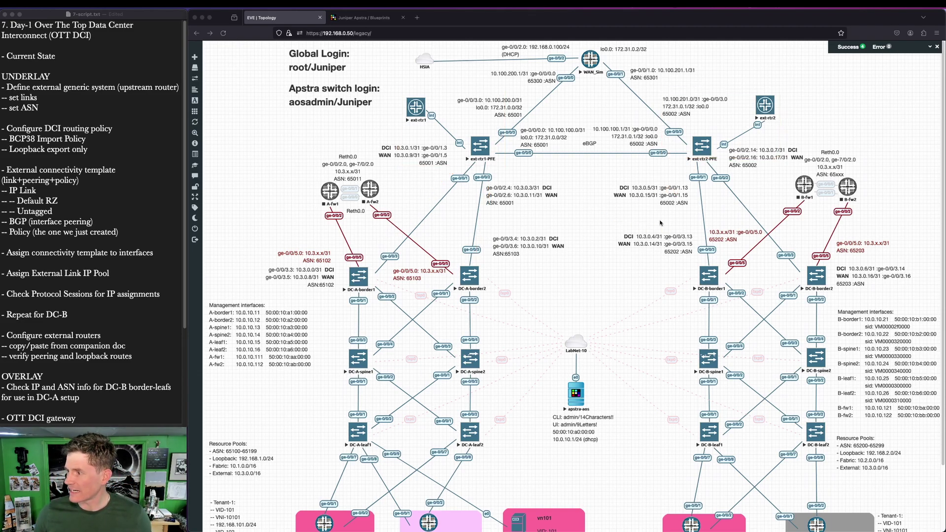
# Step: Trace DC-A's border links through ext-rtr1 and the eBGP link via ext-rtr2-PFE to DC-B's border leafs
pyautogui.moveTo(375, 254); pyautogui.dragTo(452, 159)
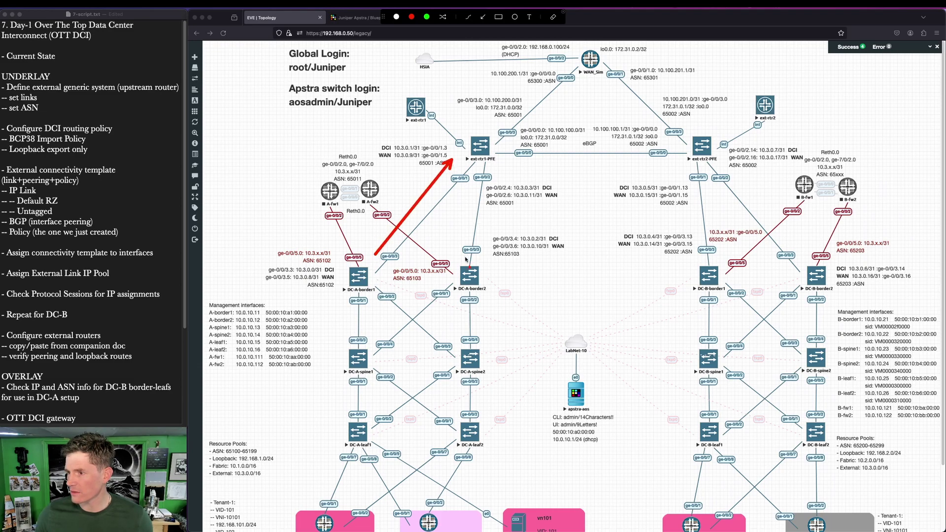
pyautogui.moveTo(450, 256); pyautogui.dragTo(474, 160)
pyautogui.moveTo(497, 127); pyautogui.dragTo(605, 123)
pyautogui.moveTo(626, 154); pyautogui.dragTo(709, 146)
pyautogui.moveTo(689, 208); pyautogui.dragTo(705, 249)
pyautogui.moveTo(717, 195); pyautogui.dragTo(775, 254)
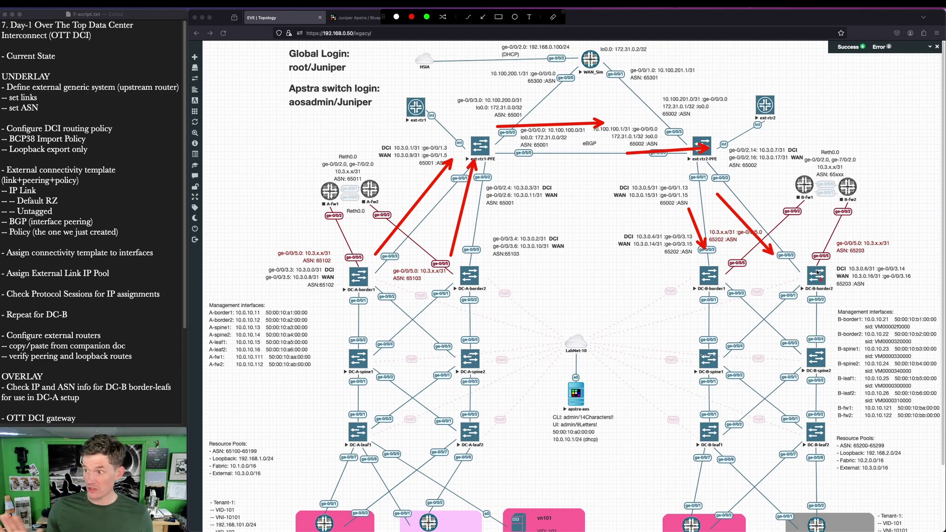
pyautogui.press('Escape')
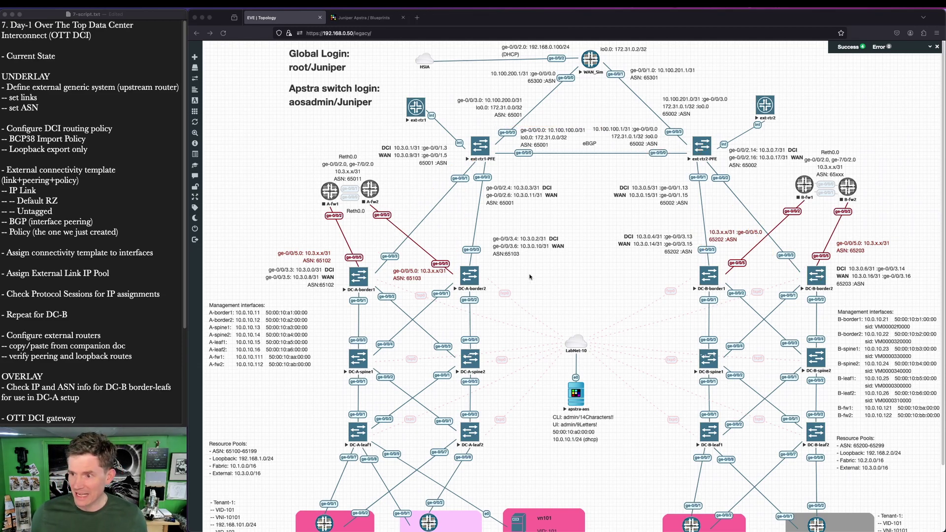
# Step: Trace the path from DC-A-border1 across the WAN to DC-B-border1
pyautogui.press('super+shift+a')
pyautogui.moveTo(376, 277); pyautogui.dragTo(434, 252)
pyautogui.moveTo(515, 254); pyautogui.dragTo(529, 252)
pyautogui.moveTo(572, 249); pyautogui.dragTo(605, 249)
pyautogui.moveTo(652, 245); pyautogui.dragTo(665, 251)
pyautogui.moveTo(688, 249); pyautogui.dragTo(696, 256)
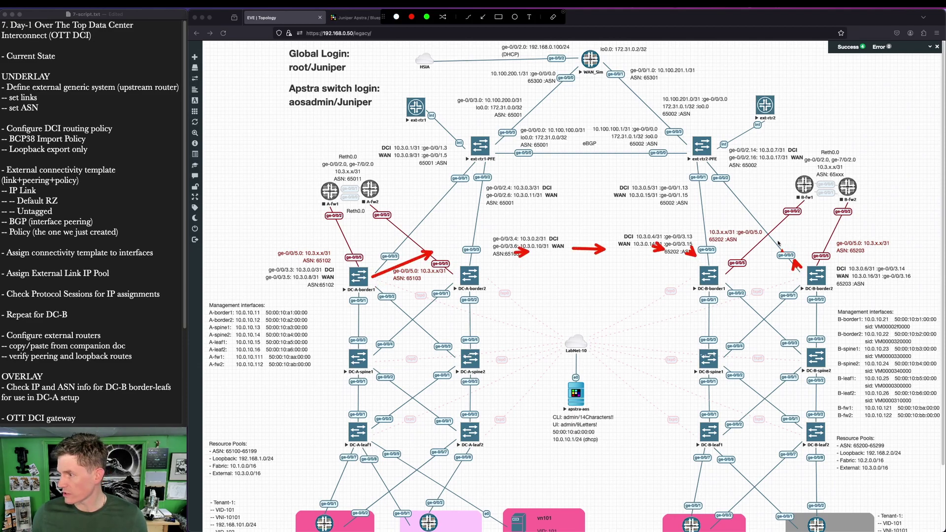
pyautogui.press('Escape')
pyautogui.press('super+shift+a')
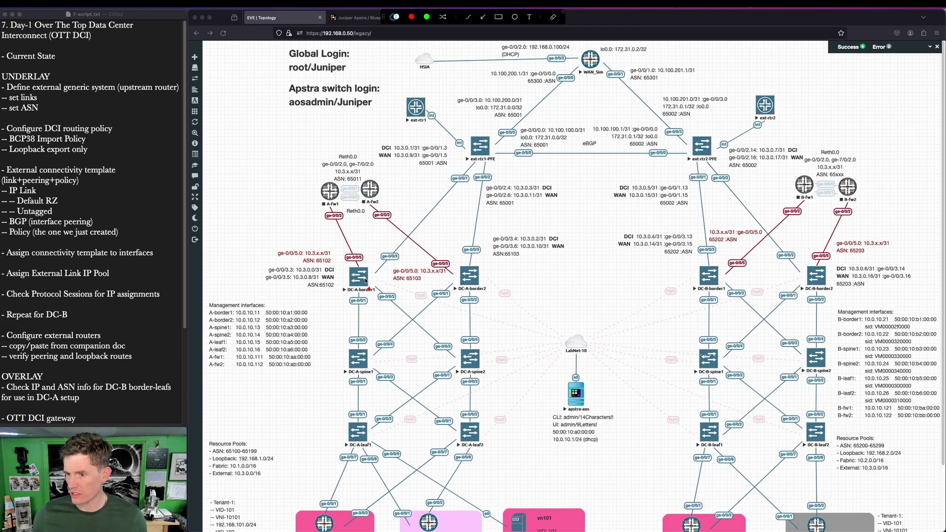
pyautogui.moveTo(369, 270)
pyautogui.mouseDown()
pyautogui.moveTo(422, 232)
pyautogui.moveTo(448, 227)
pyautogui.mouseUp()
pyautogui.moveTo(510, 215); pyautogui.dragTo(570, 217)
pyautogui.moveTo(602, 218); pyautogui.dragTo(623, 225)
pyautogui.moveTo(638, 224); pyautogui.dragTo(684, 255)
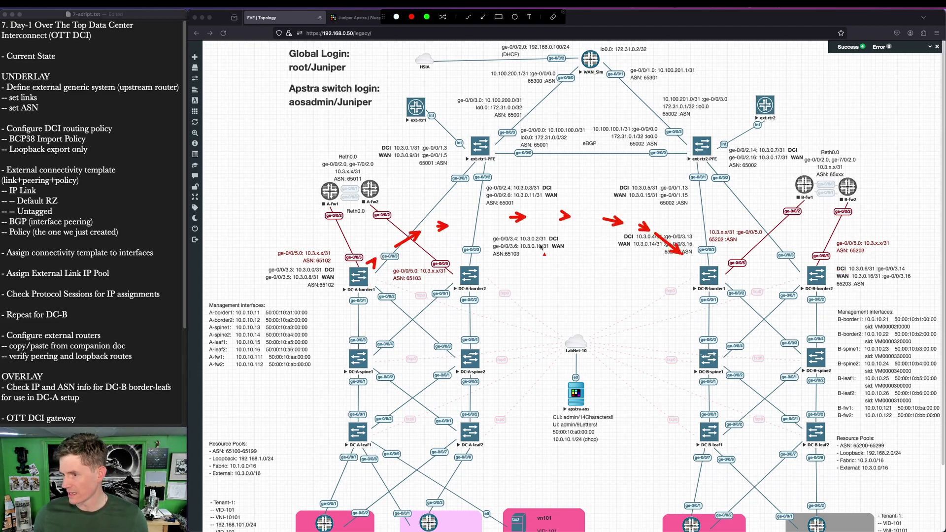
# Step: Trace DC-A-border2's path across the WAN to DC-B-border2's ge-0/0/5, then show the Apstra Blueprints page
pyautogui.moveTo(476, 273); pyautogui.dragTo(487, 263)
pyautogui.moveTo(491, 260); pyautogui.dragTo(542, 231)
pyautogui.moveTo(552, 228); pyautogui.dragTo(605, 208)
pyautogui.click(620, 206)
pyautogui.moveTo(668, 211); pyautogui.dragTo(685, 216)
pyautogui.moveTo(724, 215); pyautogui.dragTo(781, 232)
pyautogui.moveTo(797, 239); pyautogui.dragTo(809, 250)
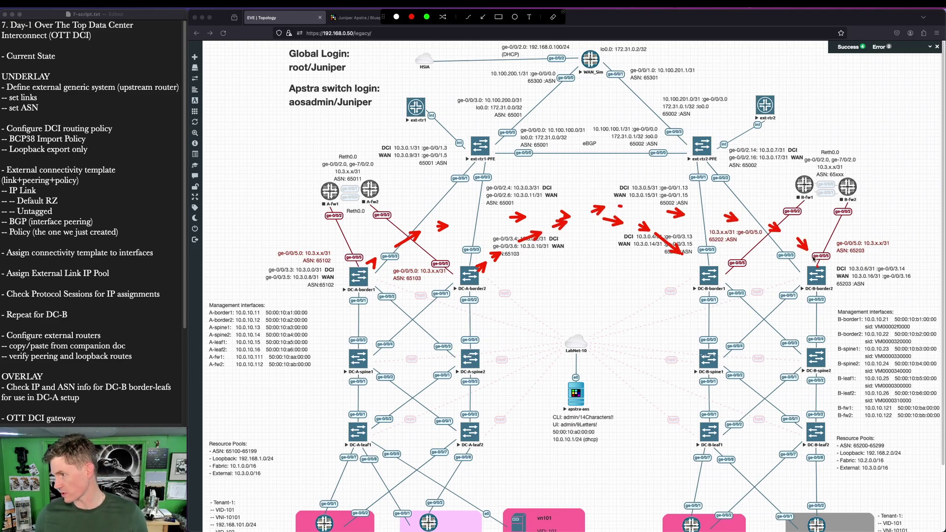
pyautogui.press('Escape')
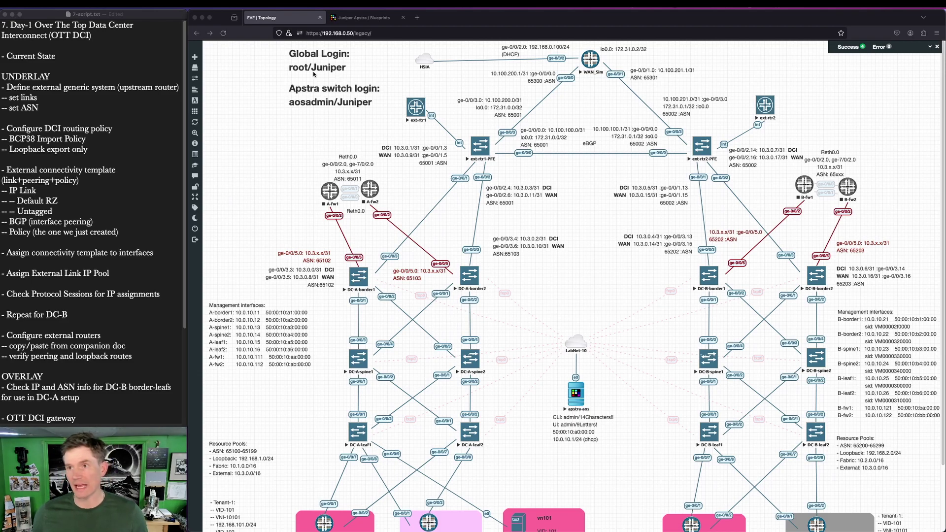
pyautogui.click(377, 19)
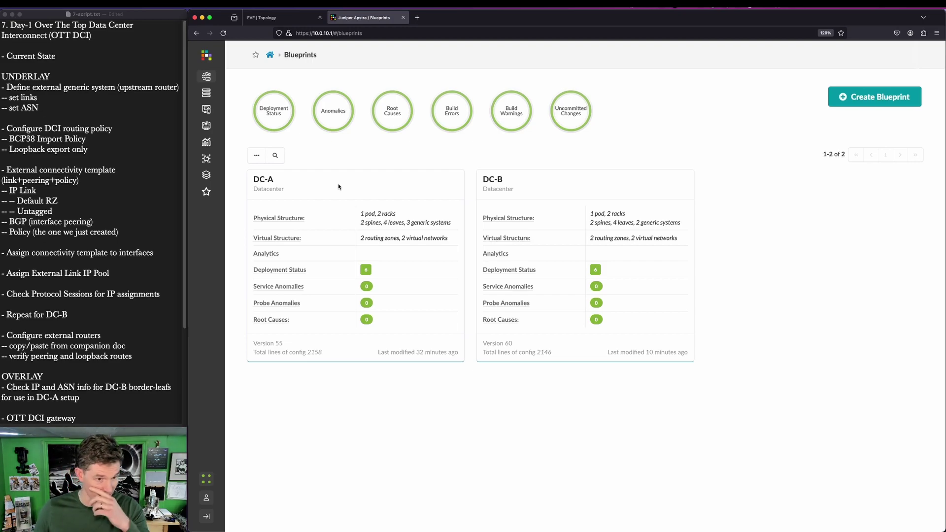
# Step: Open the DC-A blueprint's staged physical topology view
pyautogui.click(265, 181)
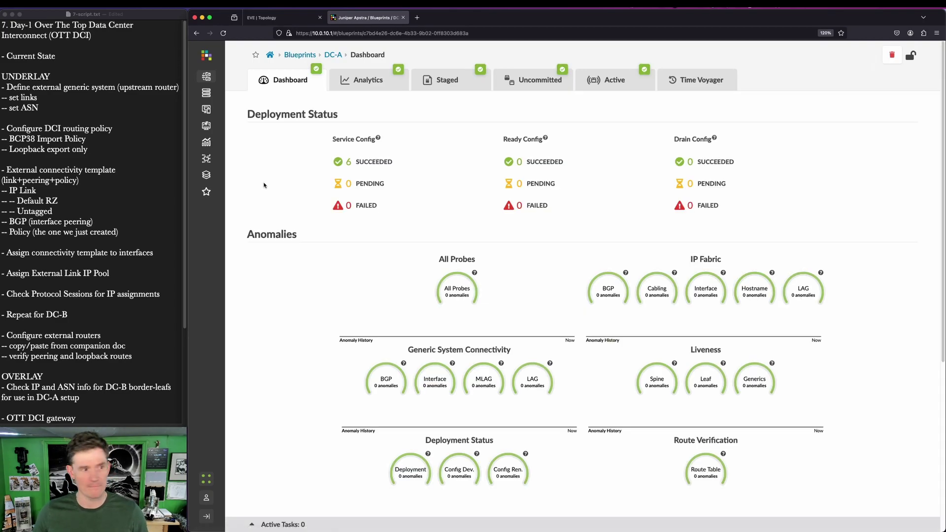
pyautogui.click(435, 83)
pyautogui.hotkey('ctrl', 'a')
pyautogui.moveTo(276, 112); pyautogui.dragTo(275, 134)
pyautogui.moveTo(232, 163); pyautogui.dragTo(256, 183)
pyautogui.press('Escape')
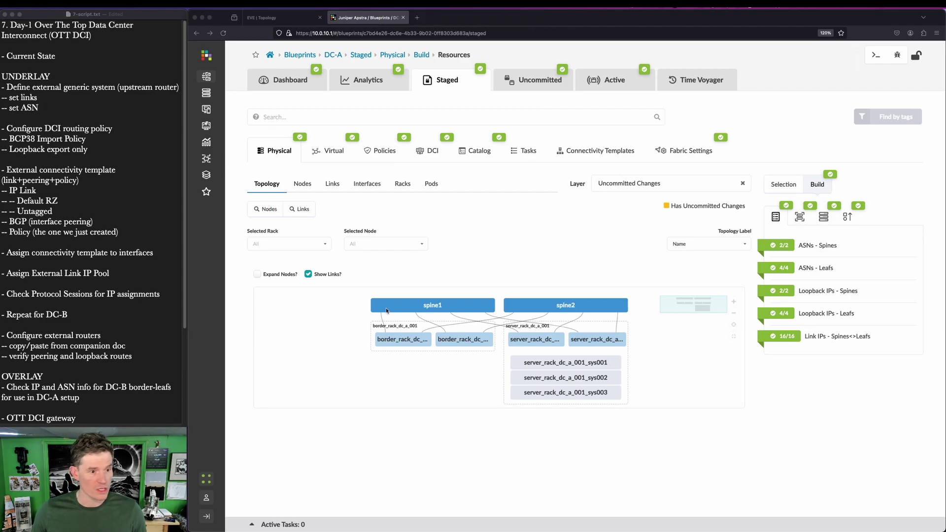
# Step: Open border_rack_dc_a_001_leaf1's details, then return to the full staged DC-A topology
pyautogui.hotkey('ctrl', 'a')
pyautogui.moveTo(410, 406); pyautogui.dragTo(409, 370)
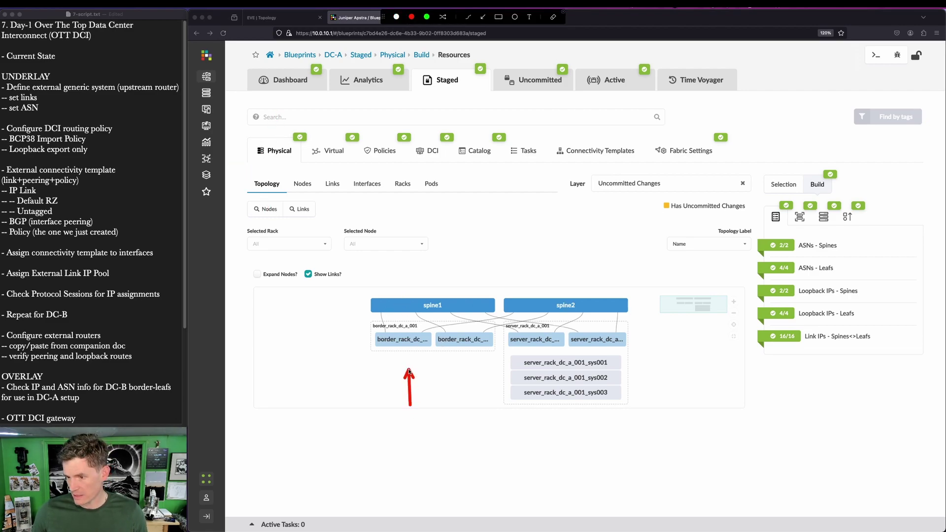
pyautogui.press('Escape')
pyautogui.click(407, 341)
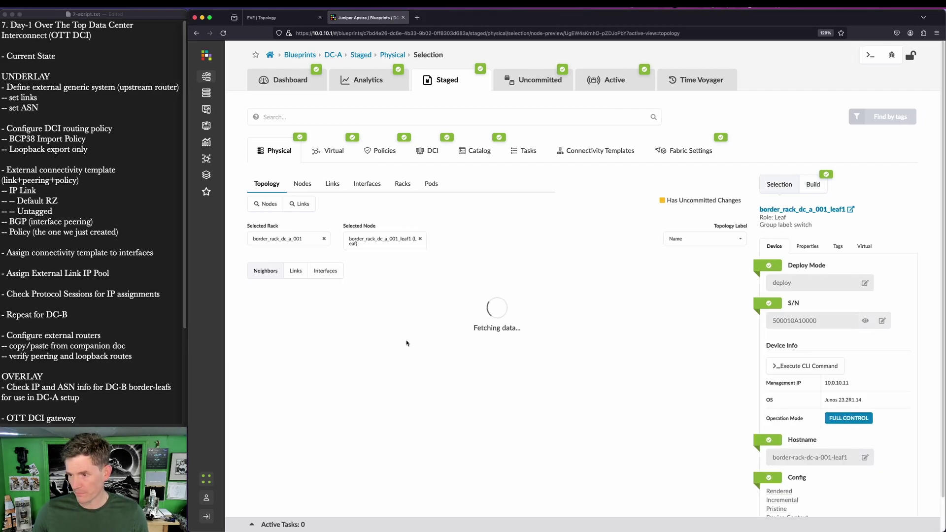
pyautogui.hotkey('ctrl', 'a')
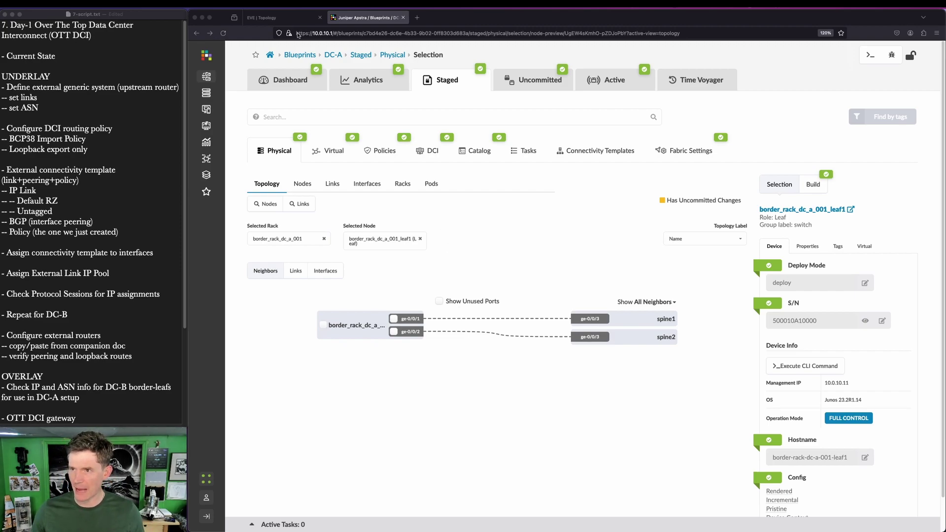
pyautogui.click(430, 79)
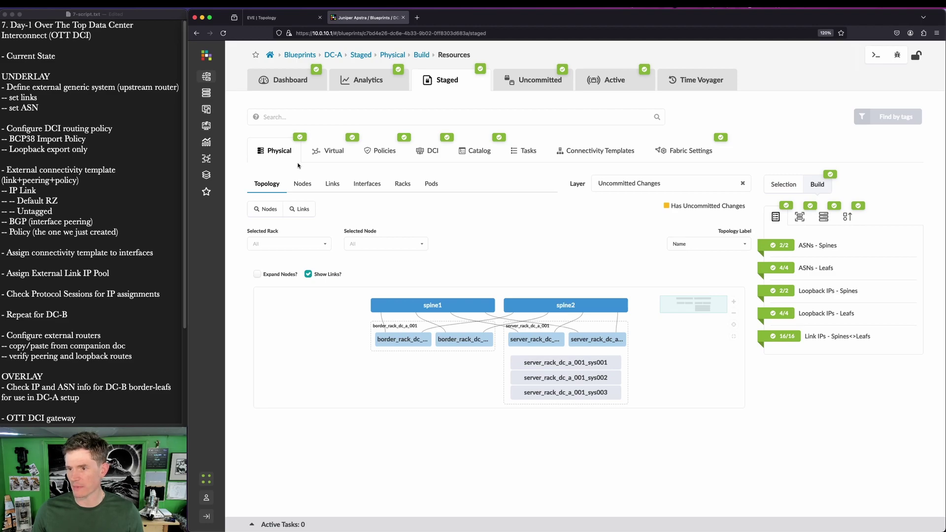
# Step: Switch DC-A's staged view from the topology diagram to the Nodes table and back
pyautogui.hotkey('ctrl', 'a')
pyautogui.moveTo(255, 190)
pyautogui.mouseDown()
pyautogui.moveTo(294, 264)
pyautogui.moveTo(399, 285)
pyautogui.mouseUp()
pyautogui.press('Escape')
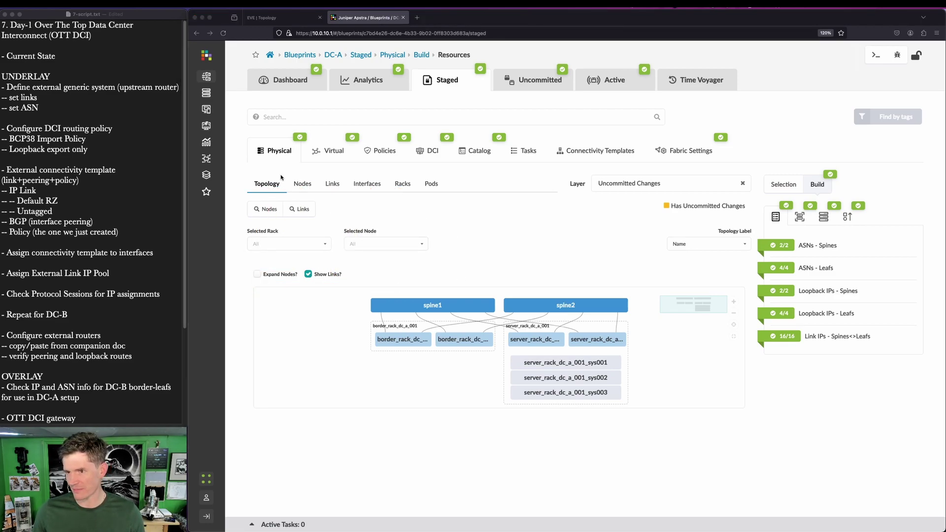
pyautogui.click(303, 184)
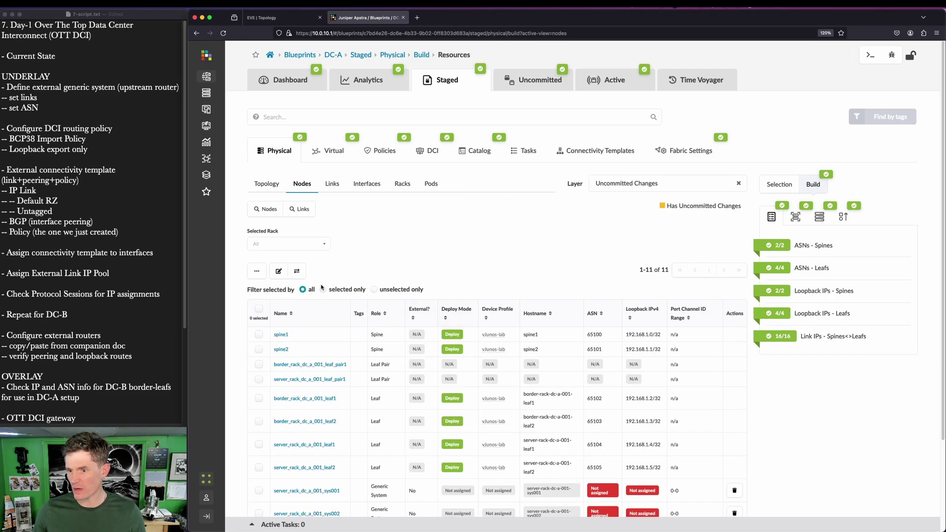
pyautogui.click(272, 183)
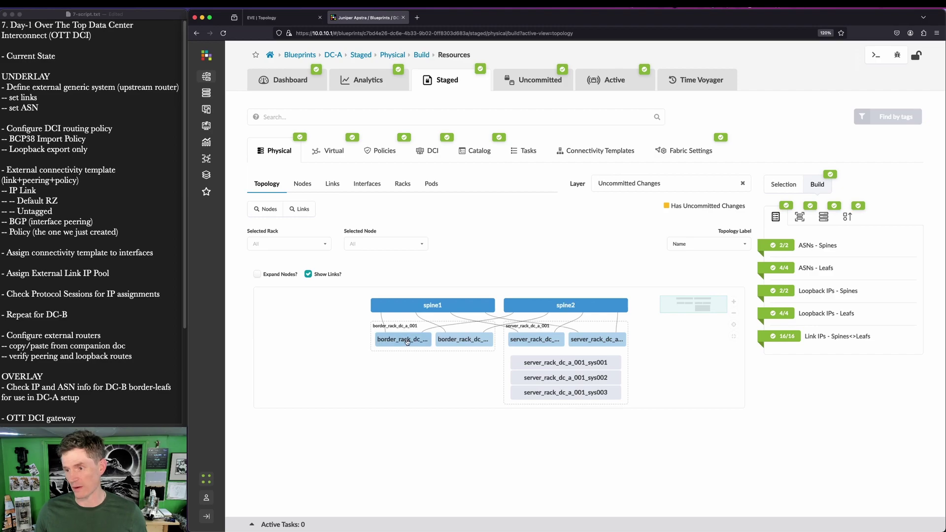
# Step: Open border_rack_dc_a_001_leaf1's node view showing its links to spine1 and spine2
pyautogui.moveTo(407, 342)
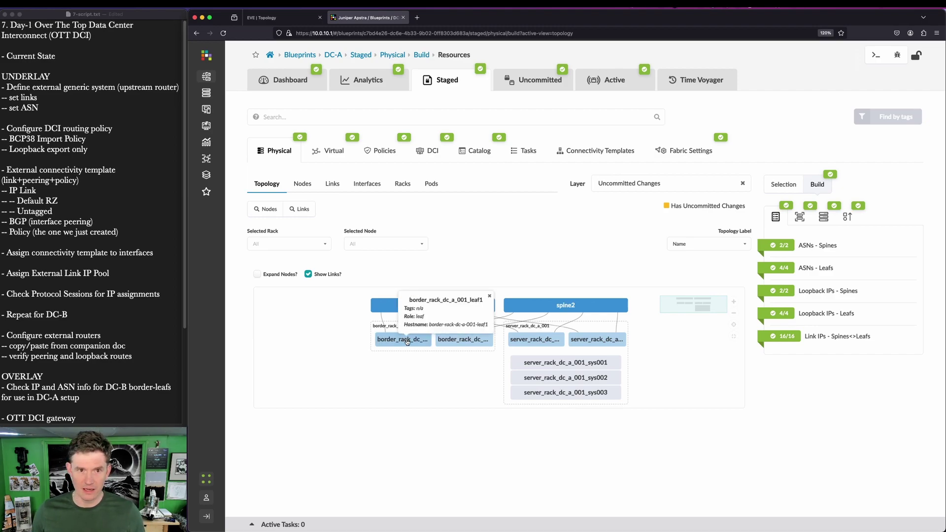
pyautogui.moveTo(547, 342)
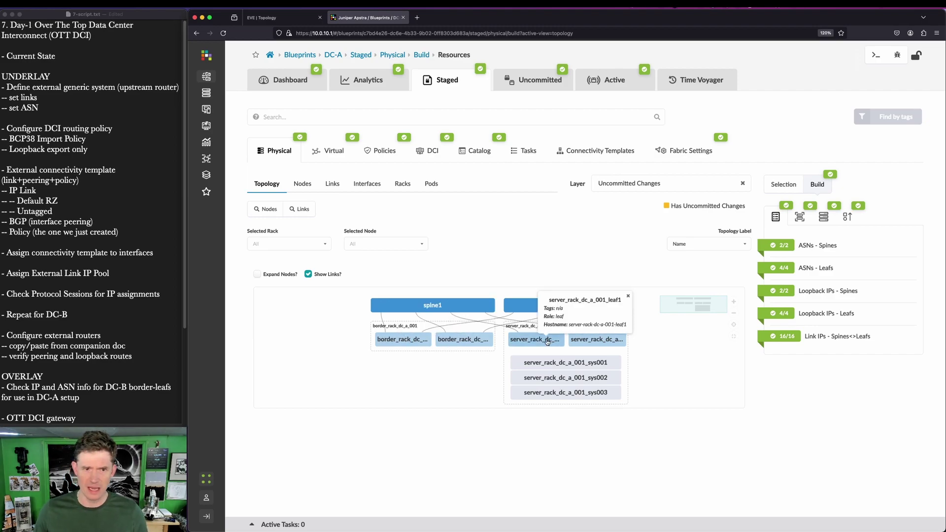
pyautogui.hotkey('ctrl', 'alt', 'a')
pyautogui.moveTo(502, 328)
pyautogui.mouseDown()
pyautogui.moveTo(623, 350)
pyautogui.moveTo(521, 340)
pyautogui.mouseUp()
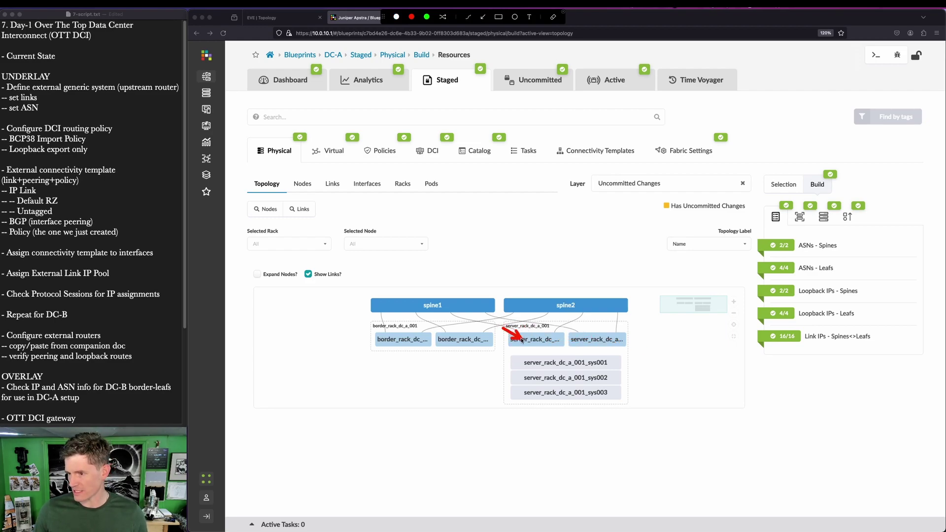
pyautogui.press('Escape')
pyautogui.click(419, 339)
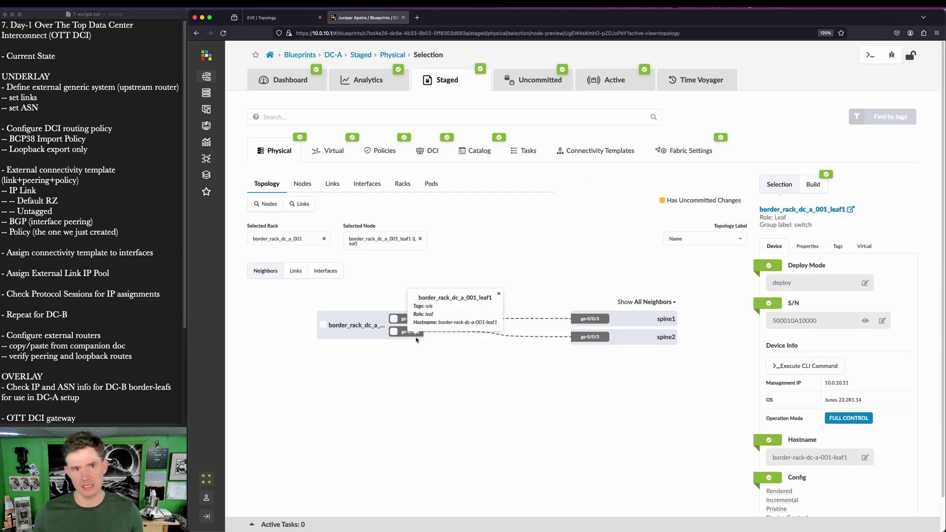
# Step: Select border_rack_dc_a_001_leaf1 and choose 'Add internal/external generic system'
pyautogui.click(323, 326)
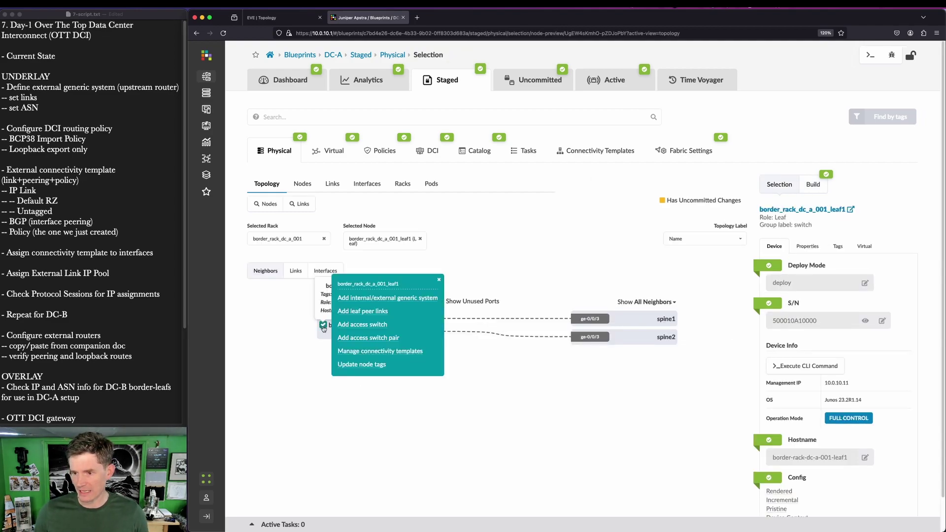
pyautogui.hotkey('ctrl', 'a')
pyautogui.moveTo(330, 290); pyautogui.dragTo(441, 305)
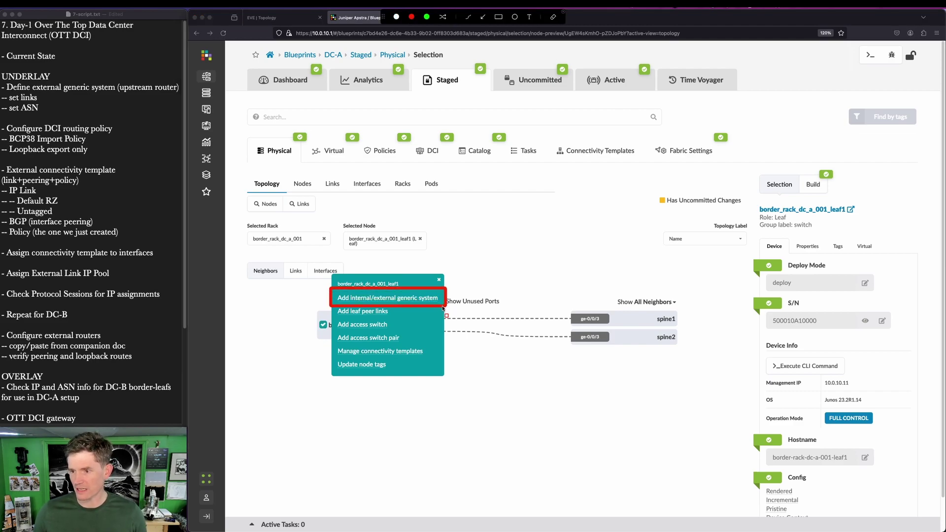
pyautogui.press('Escape')
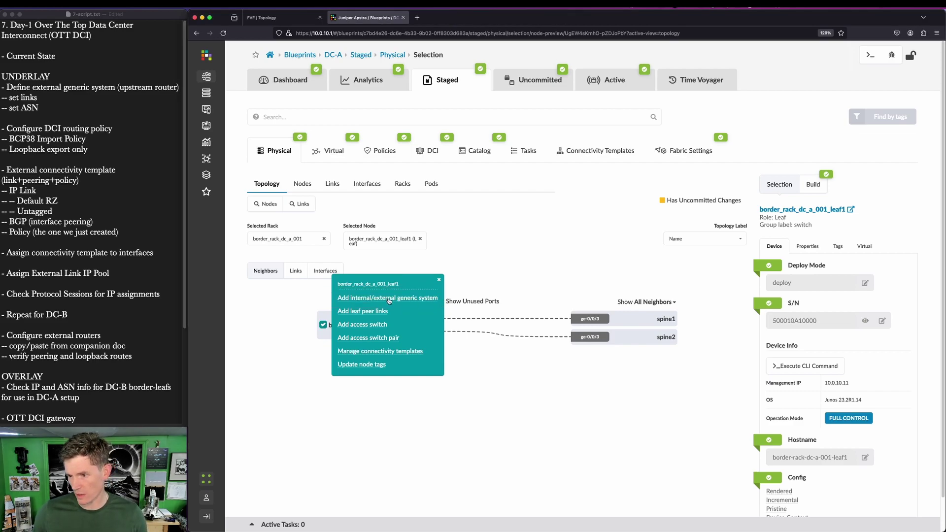
pyautogui.click(389, 298)
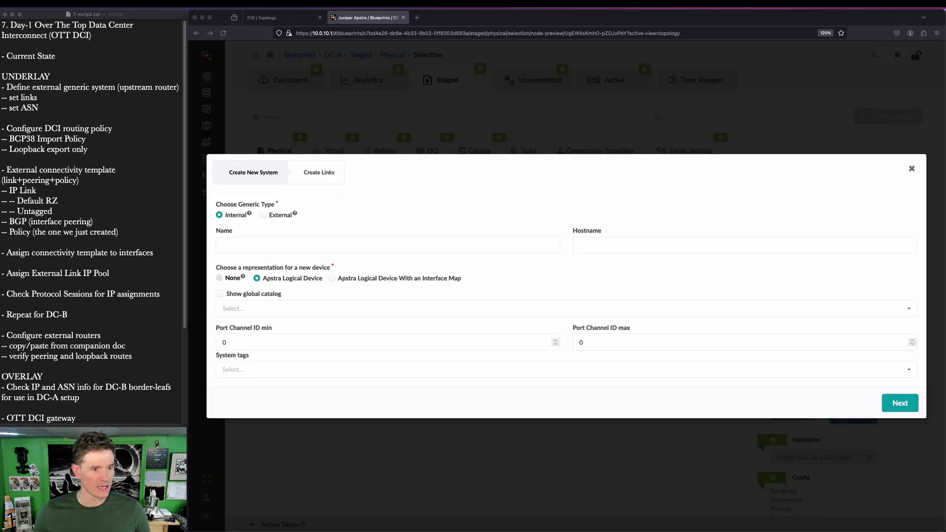
# Step: Name the generic system ext-rtr1, make it External with no device representation, and continue
pyautogui.click(290, 245)
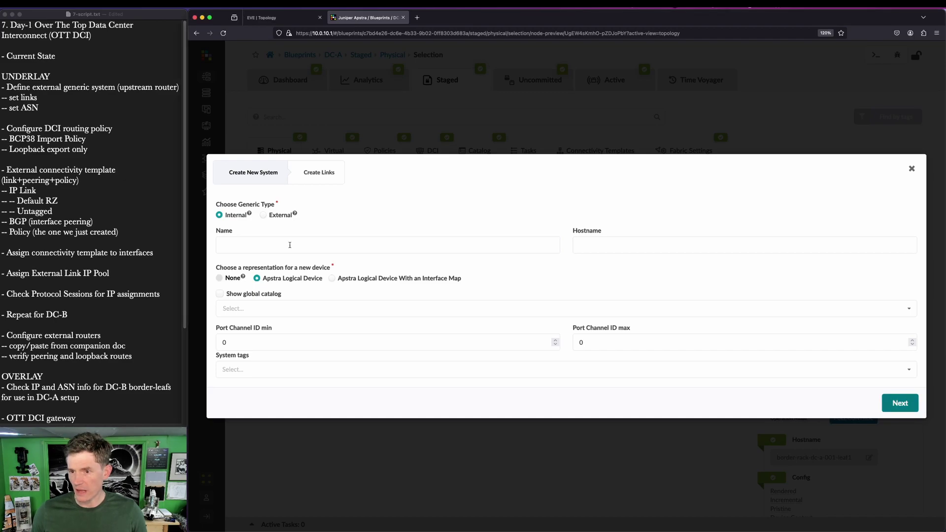
pyautogui.click(290, 245)
pyautogui.write('ext-rtr1')
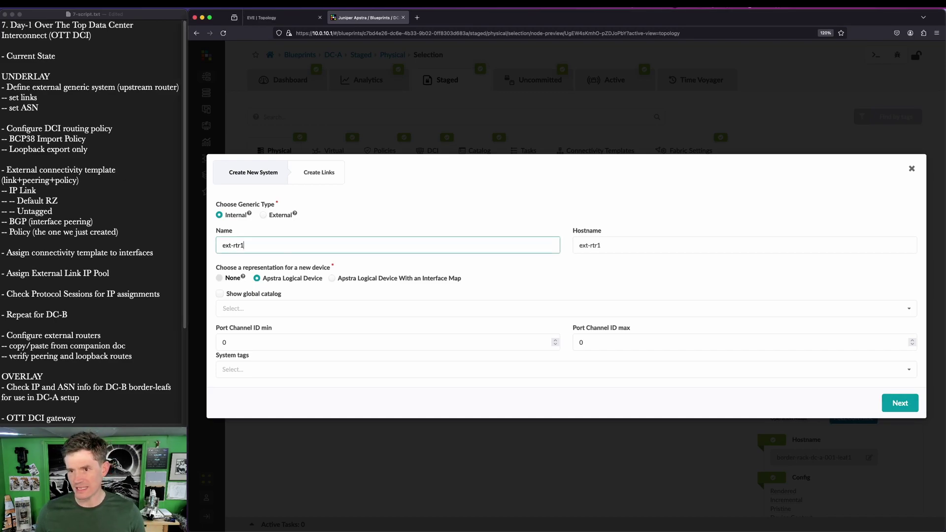
pyautogui.click(263, 215)
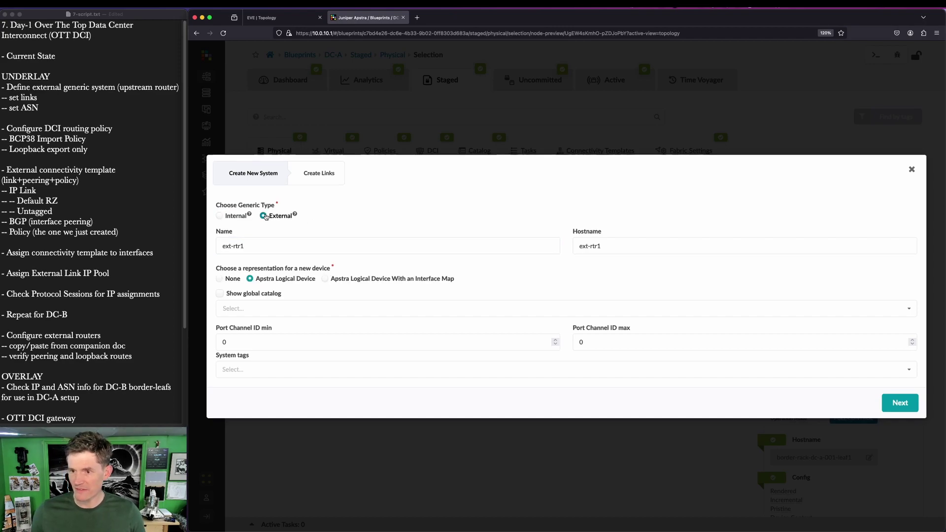
pyautogui.click(219, 279)
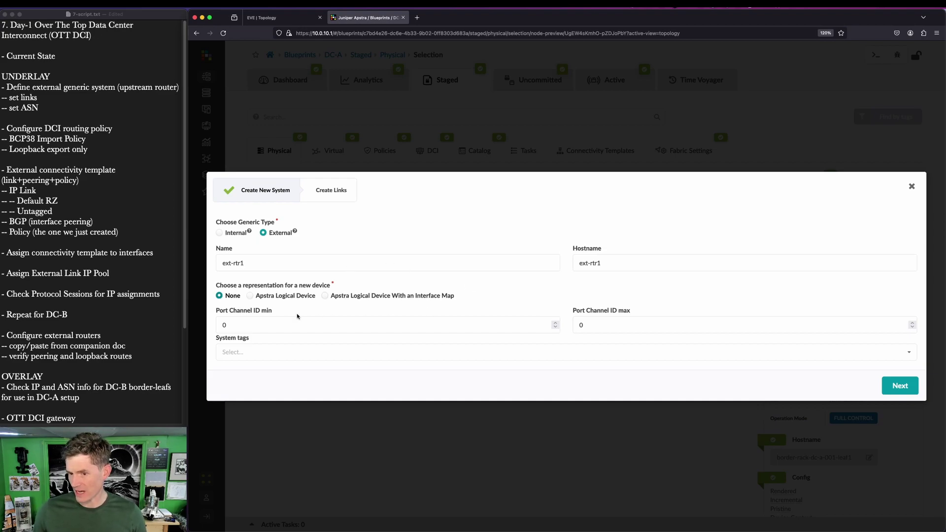
pyautogui.click(911, 393)
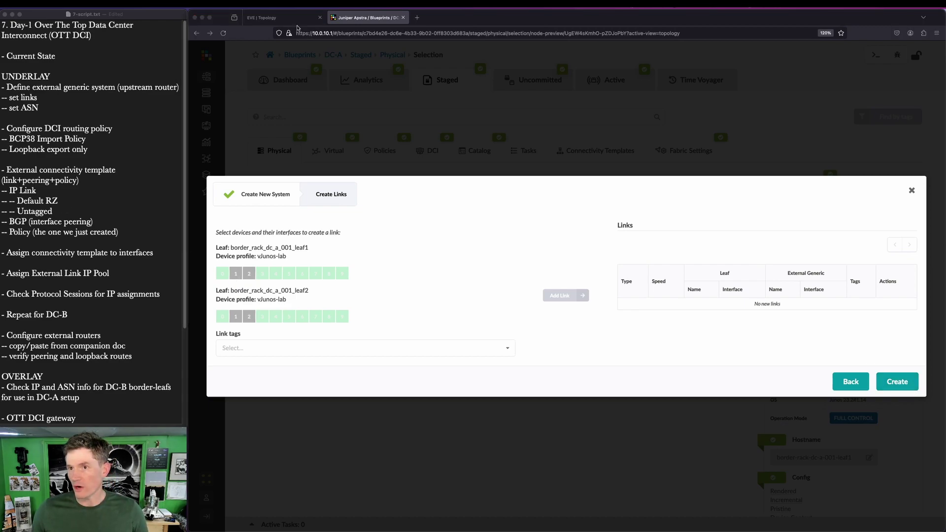
# Step: Review the DC-A and DC-B border leaf links in the EVE-NG lab diagram
pyautogui.hotkey('ctrl', 'shift', 'Tab')
pyautogui.press('super+shift+a')
pyautogui.moveTo(367, 238); pyautogui.dragTo(496, 274)
pyautogui.moveTo(687, 225); pyautogui.dragTo(834, 295)
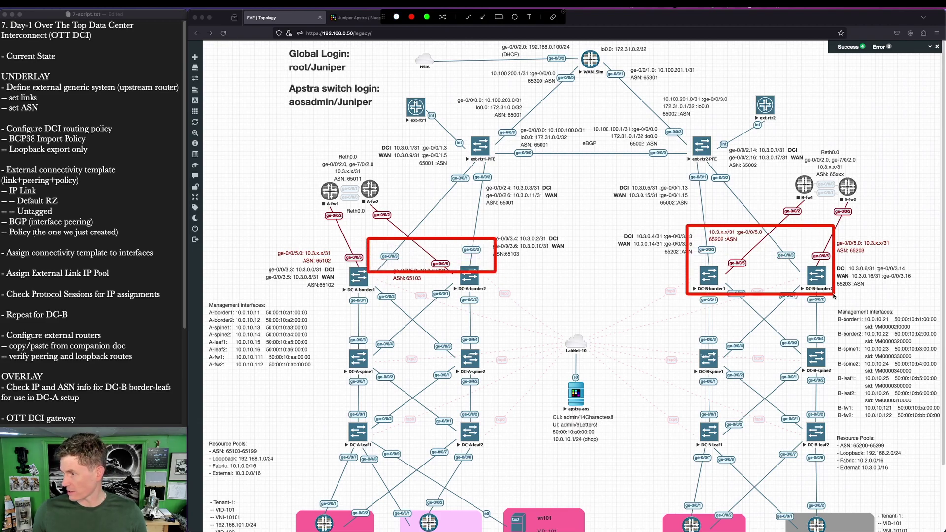
pyautogui.press('Escape')
pyautogui.click(363, 19)
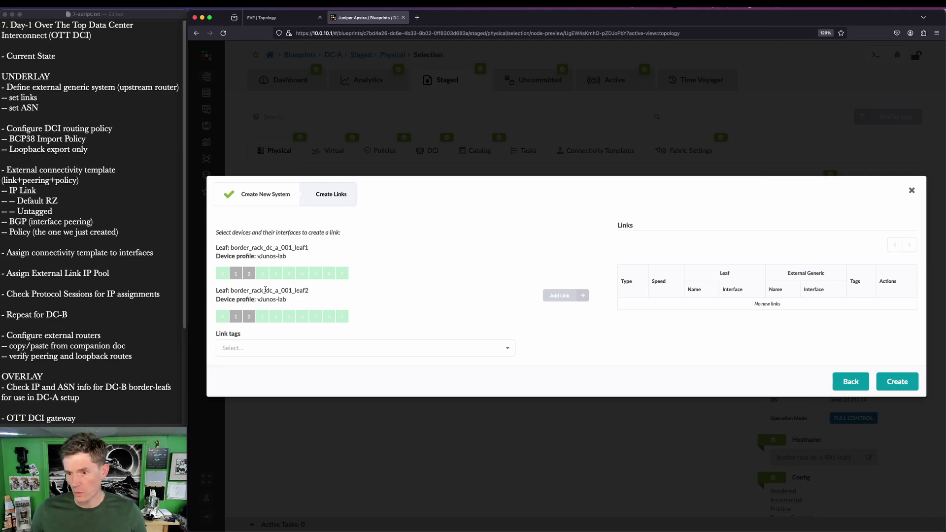
# Step: Add ge-0/0/3 links from border leaf1 and leaf2 to ext-rtr1 and highlight the pending links
pyautogui.click(263, 274)
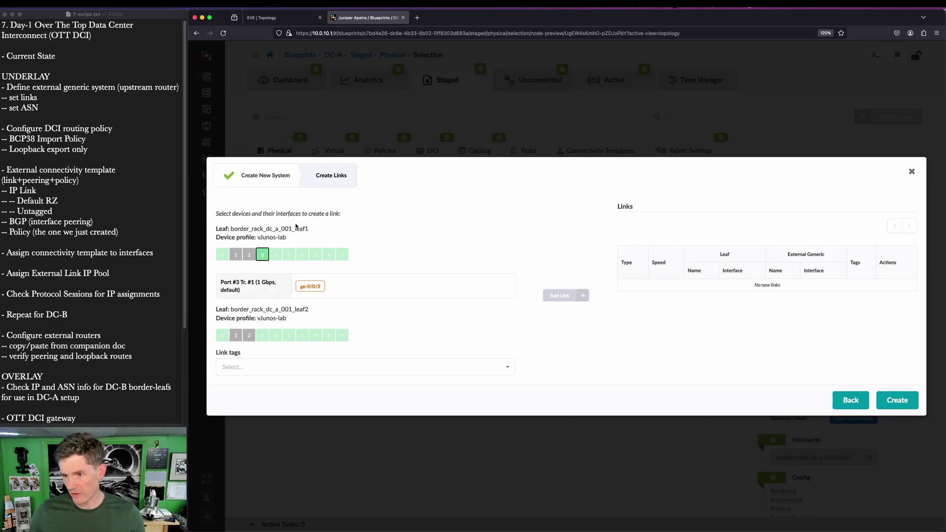
pyautogui.click(309, 285)
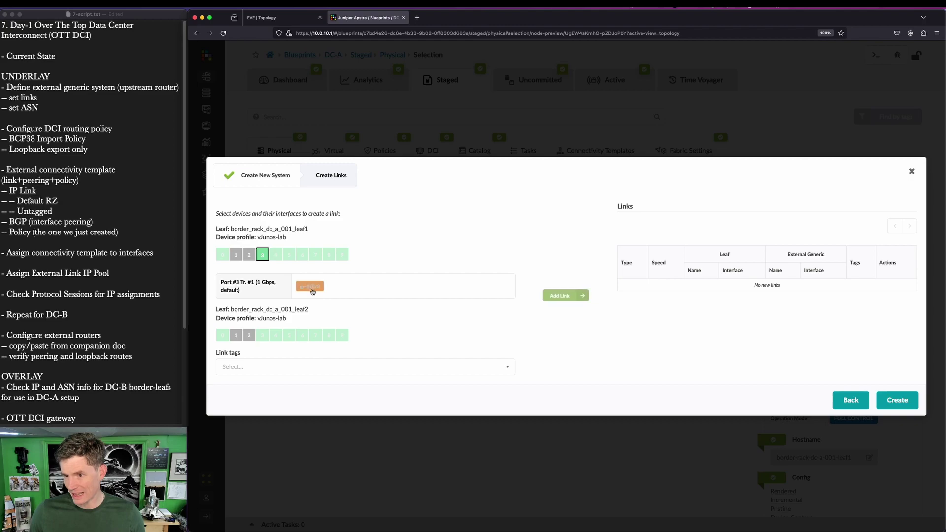
pyautogui.click(575, 295)
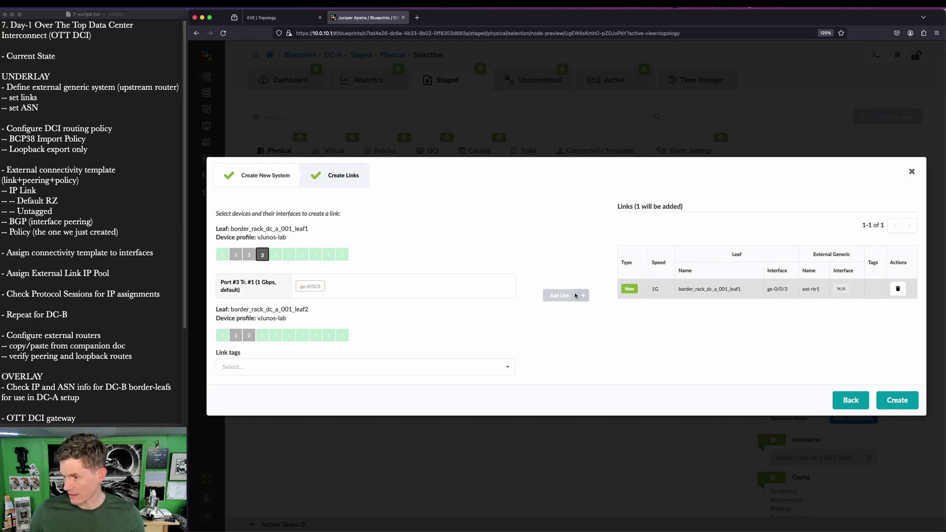
pyautogui.click(259, 340)
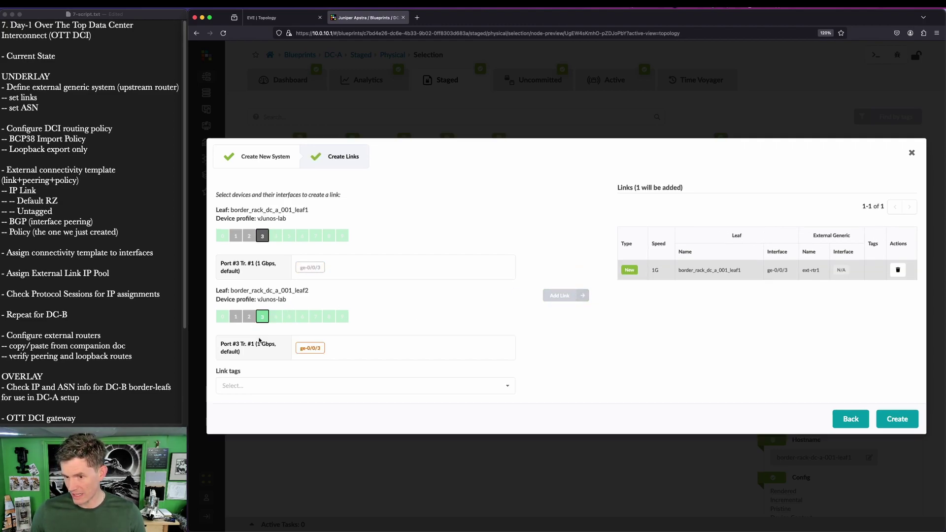
pyautogui.click(313, 350)
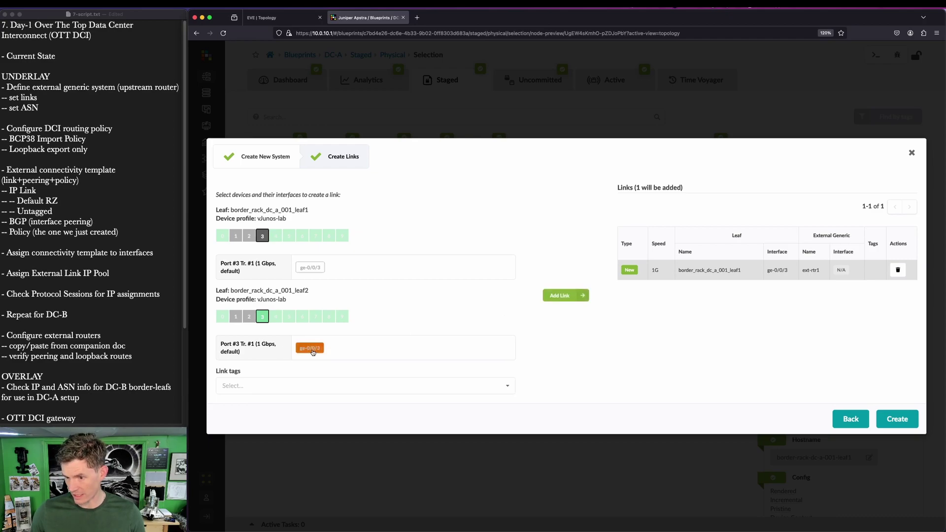
pyautogui.click(575, 298)
pyautogui.hotkey('ctrl', 'a')
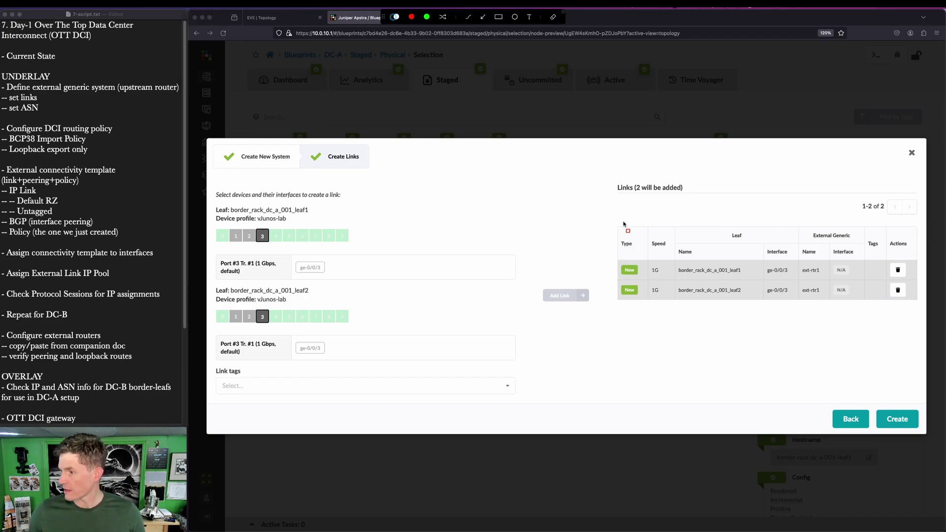
pyautogui.moveTo(669, 253); pyautogui.dragTo(760, 308)
pyautogui.moveTo(763, 253); pyautogui.dragTo(804, 309)
pyautogui.press('Escape')
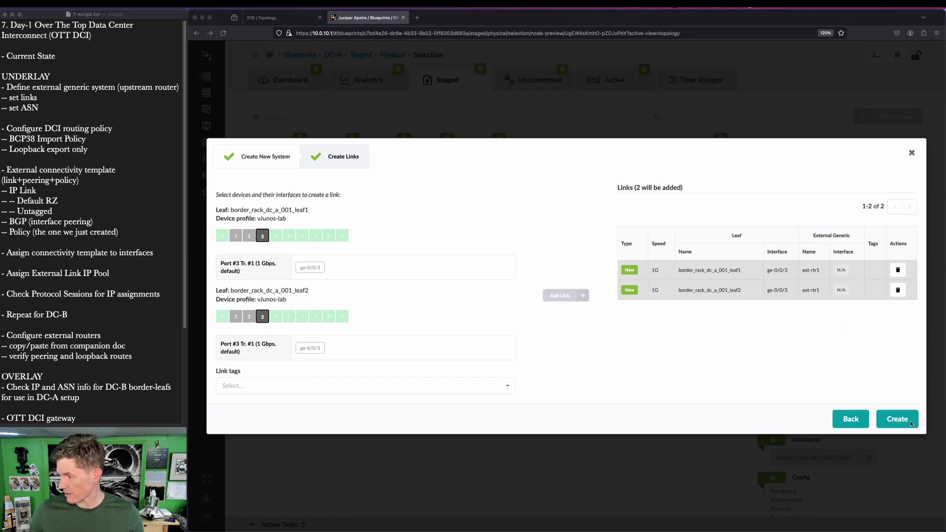
# Step: Create ext-rtr1 with its two links and bring up its properties
pyautogui.click(909, 422)
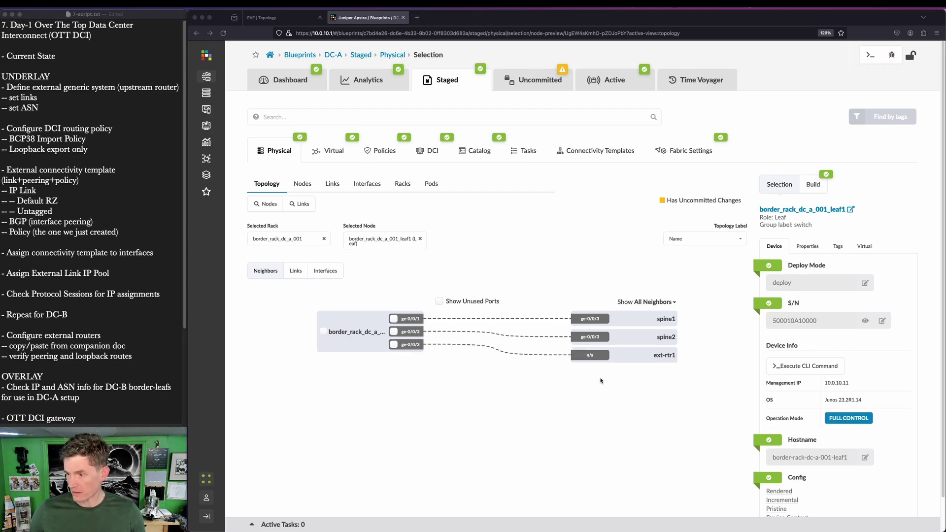
pyautogui.click(601, 356)
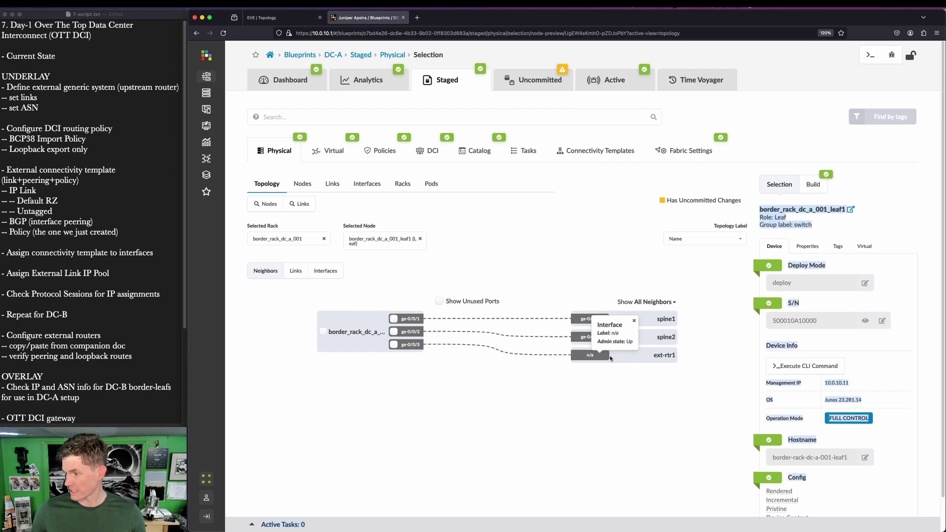
pyautogui.click(665, 356)
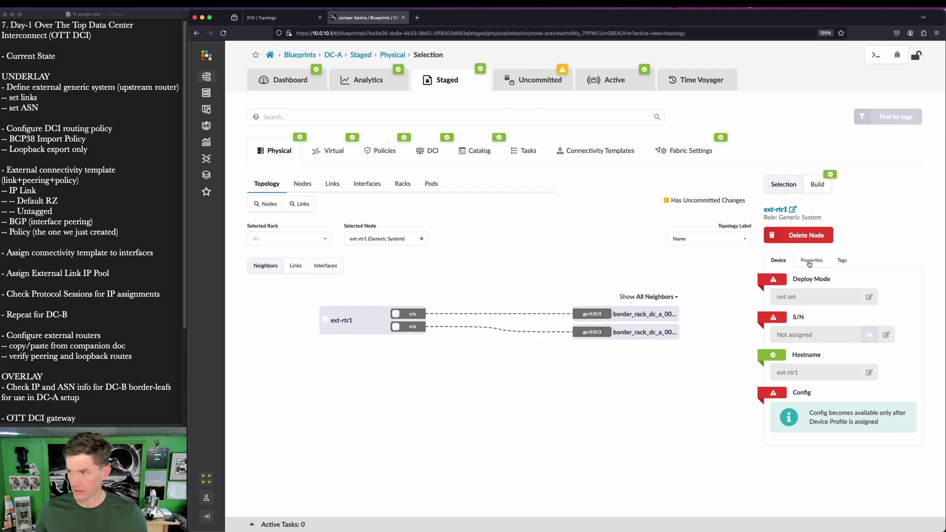
pyautogui.click(808, 261)
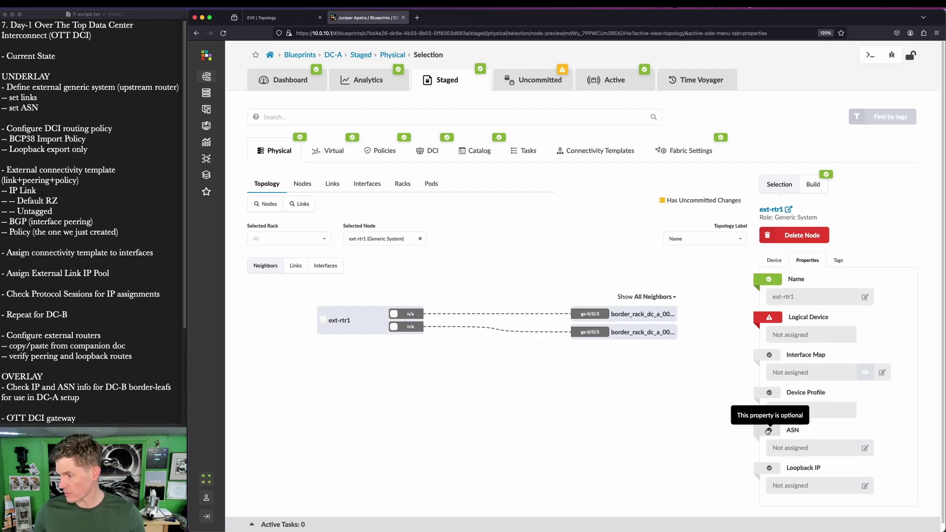
# Step: Set ext-rtr1's ASN to 65001, confirmed against the lab diagram, and save it
pyautogui.click(769, 432)
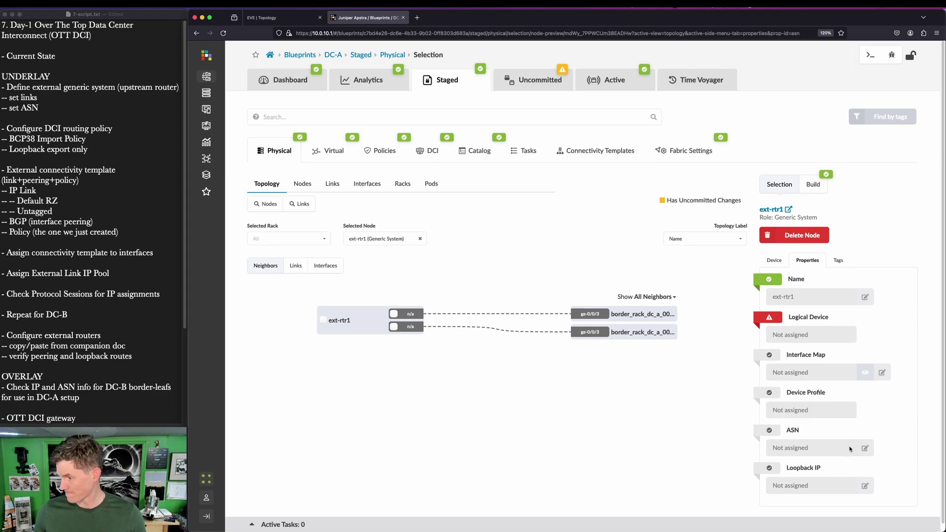
pyautogui.click(866, 449)
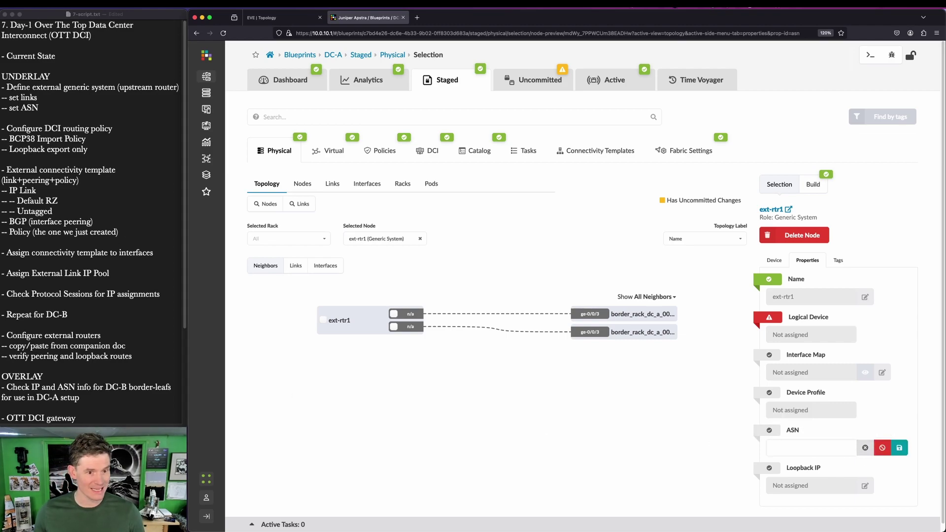
pyautogui.click(817, 441)
pyautogui.write('65001')
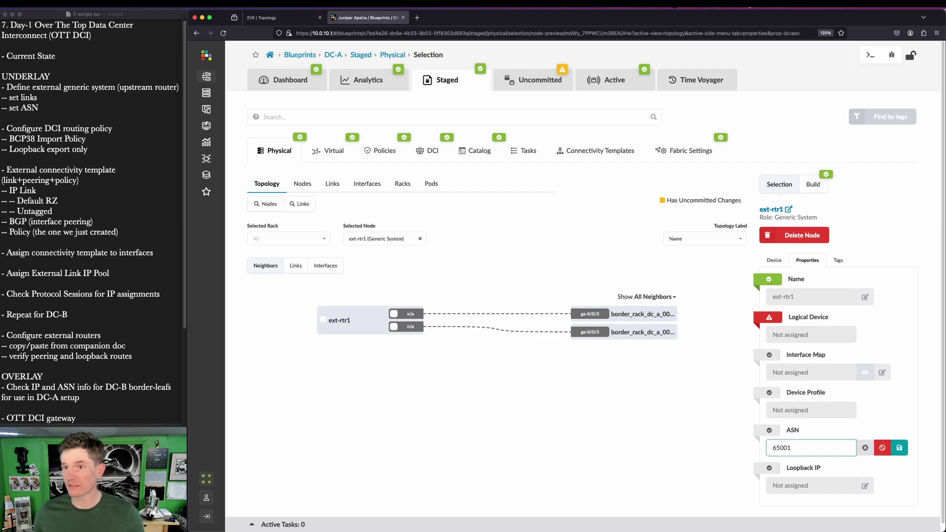
pyautogui.click(283, 17)
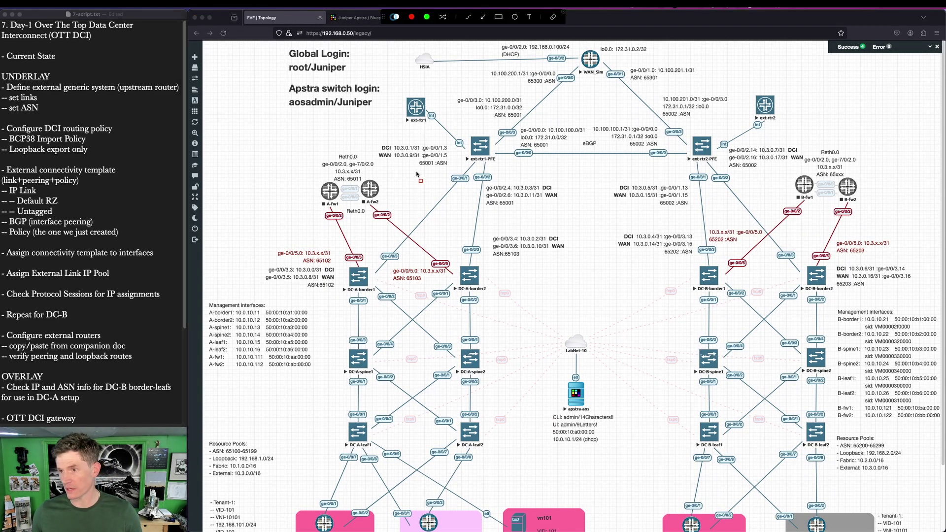
pyautogui.moveTo(413, 156); pyautogui.dragTo(469, 173)
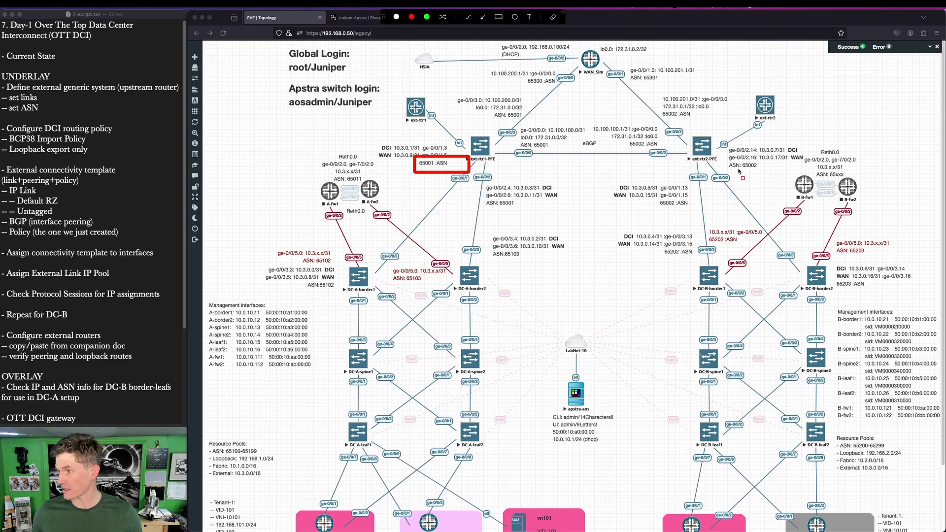
pyautogui.moveTo(728, 159); pyautogui.dragTo(764, 173)
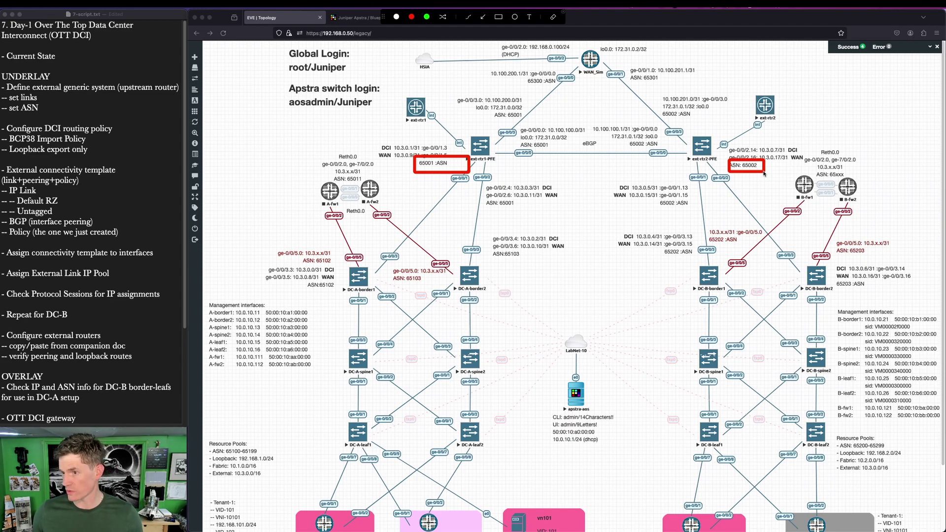
pyautogui.press('Escape')
pyautogui.click(364, 18)
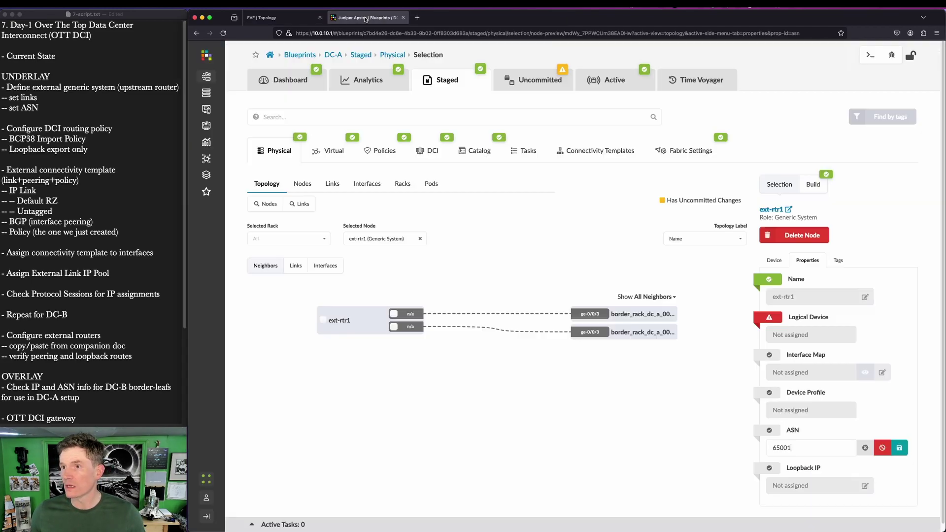
pyautogui.click(899, 447)
pyautogui.press('super+Tab')
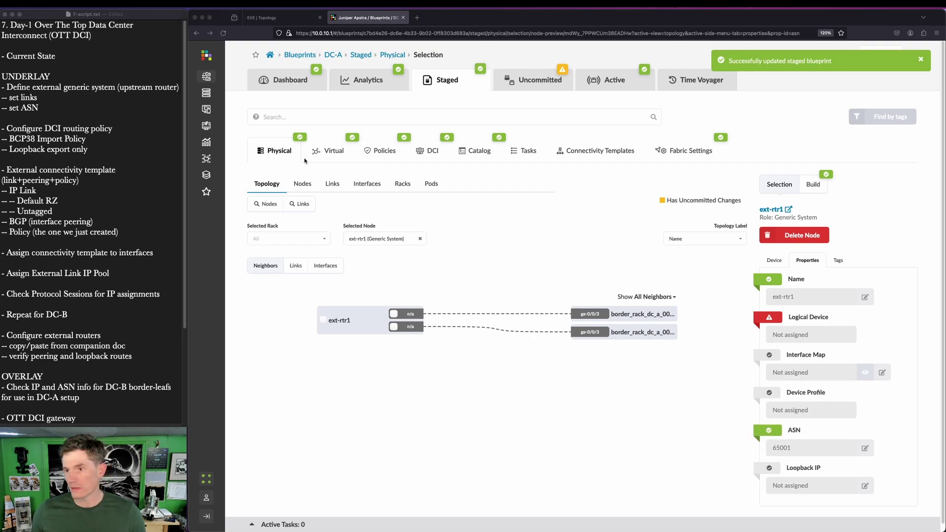
# Step: Under Policies > Routing Policies, create ext-router-policy with Import Policy set to Extra Only
pyautogui.click(380, 151)
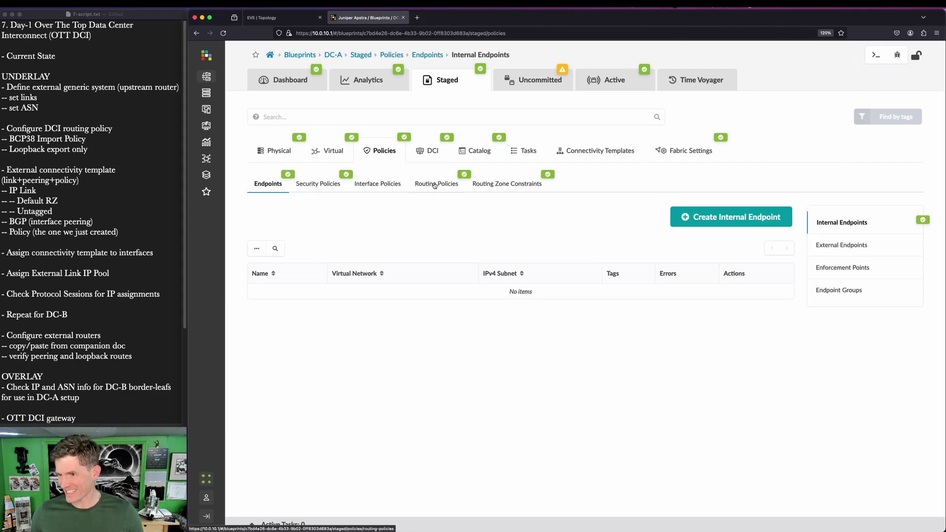
pyautogui.click(434, 186)
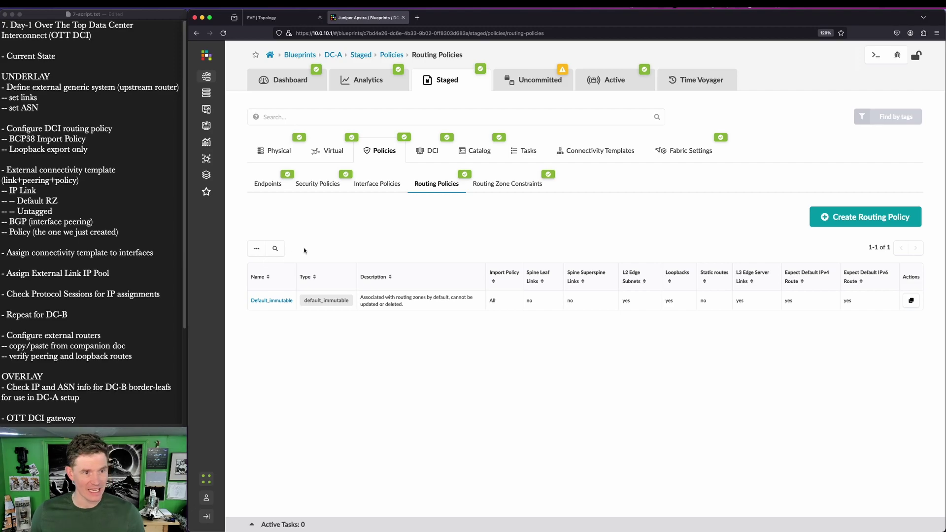
pyautogui.click(861, 224)
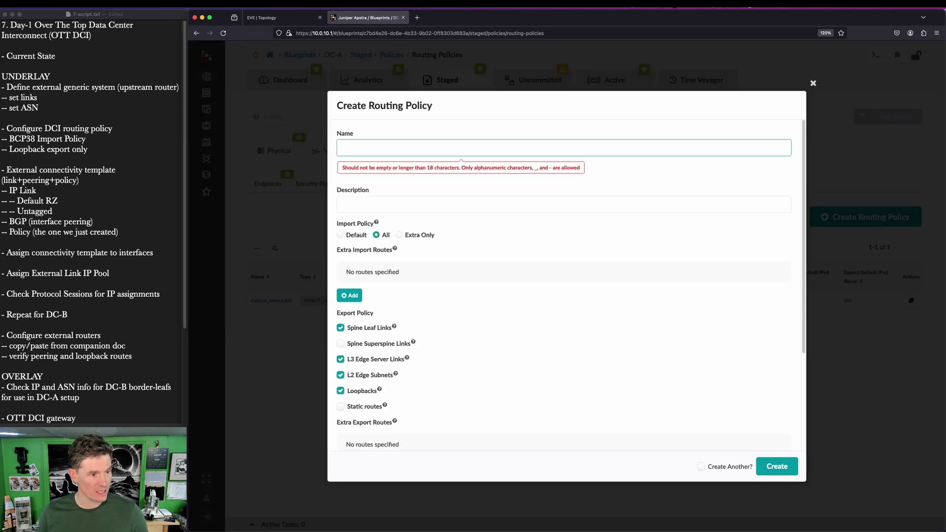
pyautogui.write('ext-router-policy')
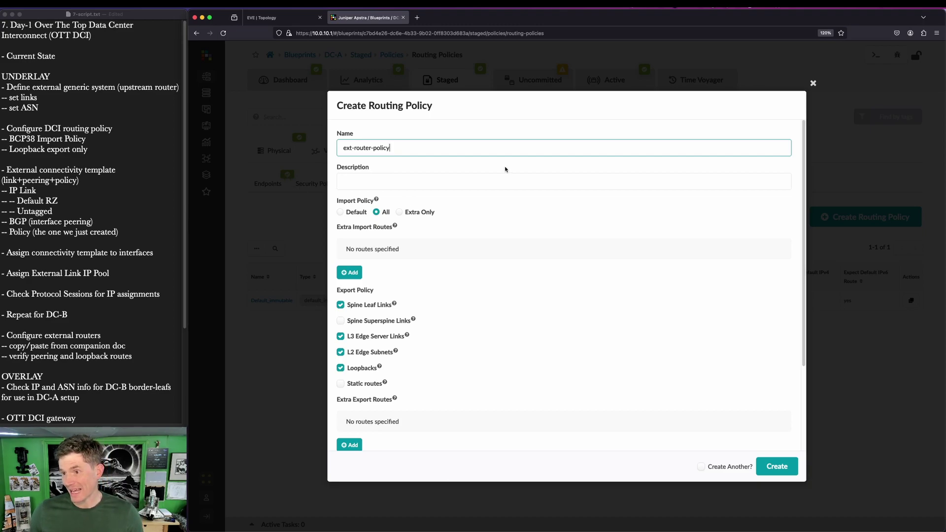
pyautogui.click(413, 213)
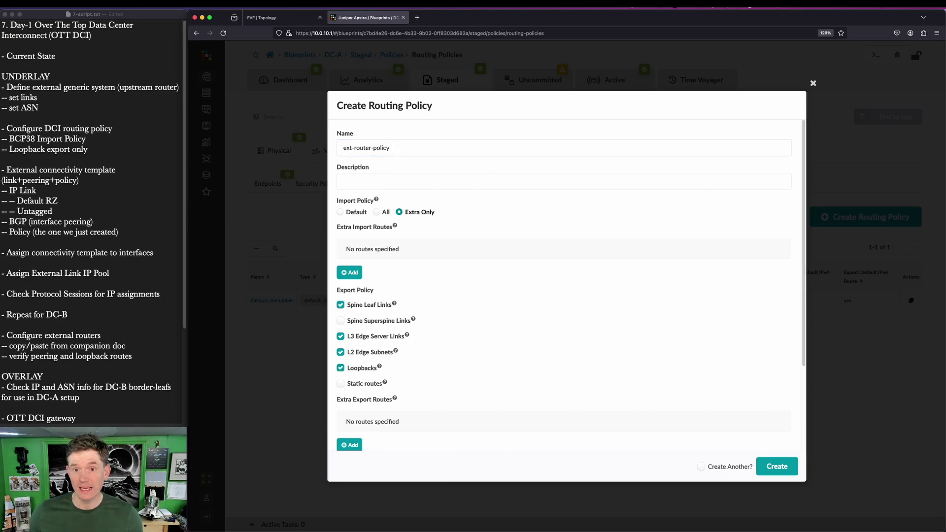
pyautogui.hotkey('ctrl', 'alt', 'a')
pyautogui.moveTo(6, 132); pyautogui.dragTo(92, 145)
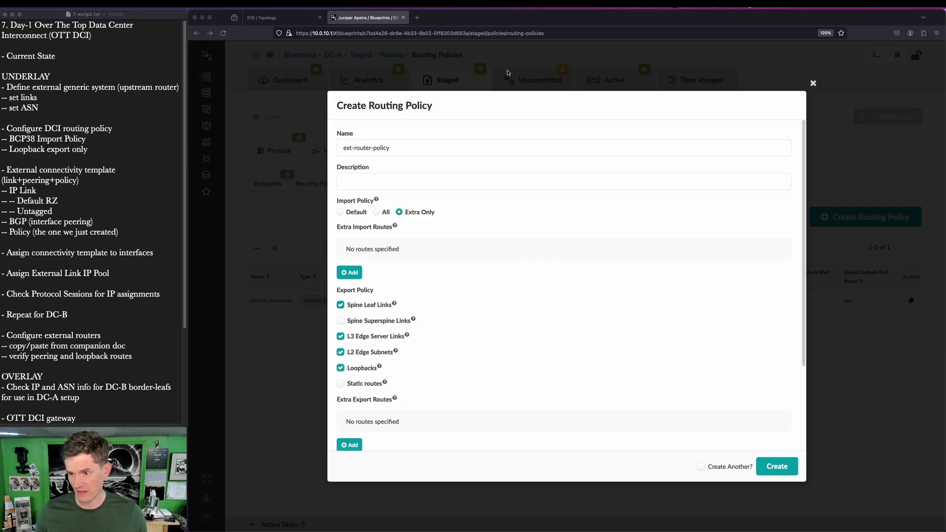
# Step: Add two extra import routes, the first denying 192.168.1.0/24 with GE mask 32
pyautogui.hotkey('ctrl', 'alt', 'a')
pyautogui.moveTo(335, 215); pyautogui.dragTo(429, 236)
pyautogui.press('Escape')
pyautogui.click(351, 273)
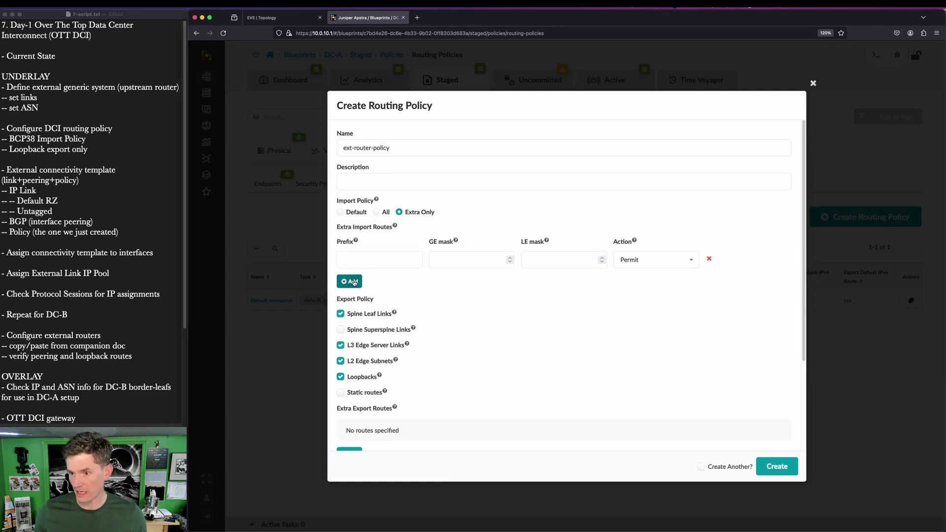
pyautogui.click(351, 276)
pyautogui.click(363, 260)
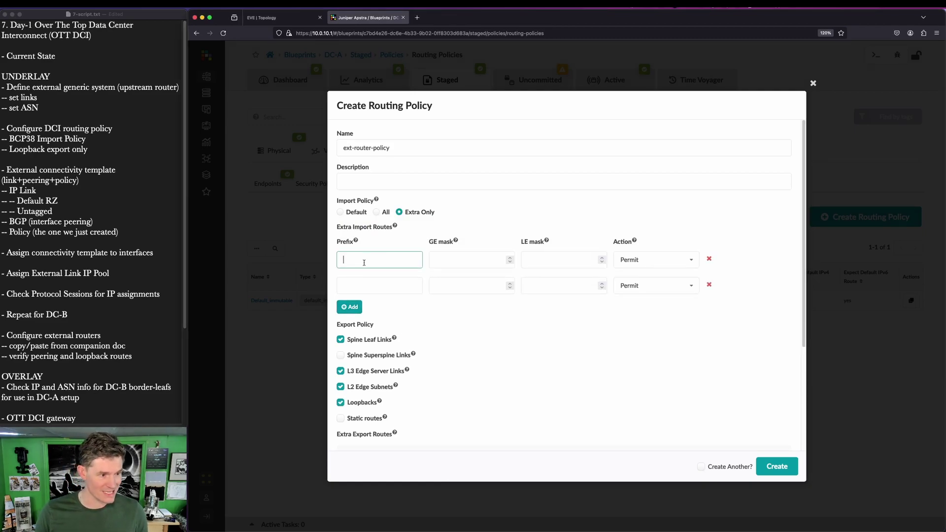
pyautogui.write('192.168.1.0/24')
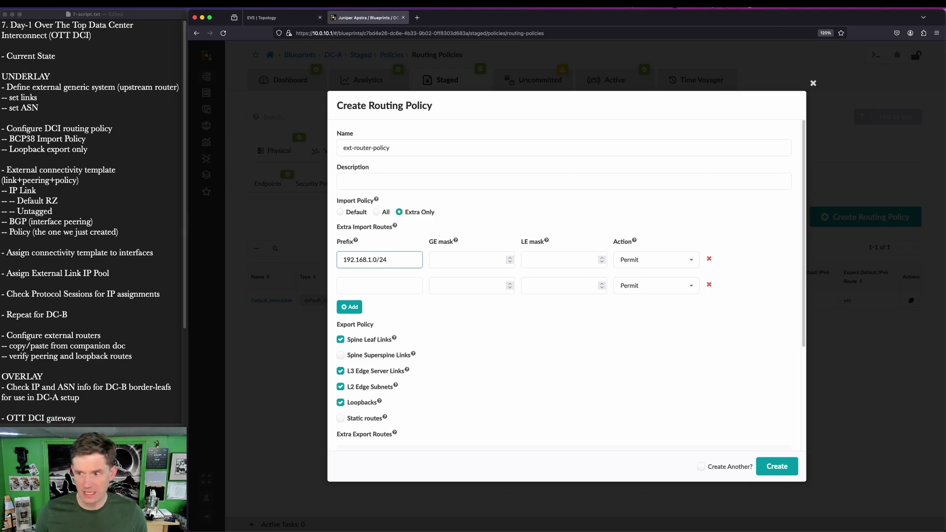
pyautogui.press('Tab')
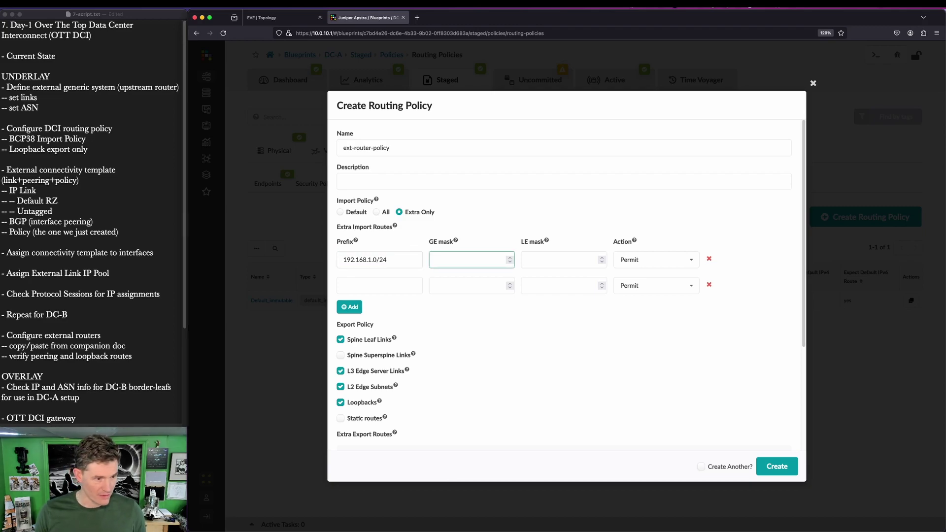
pyautogui.write('32')
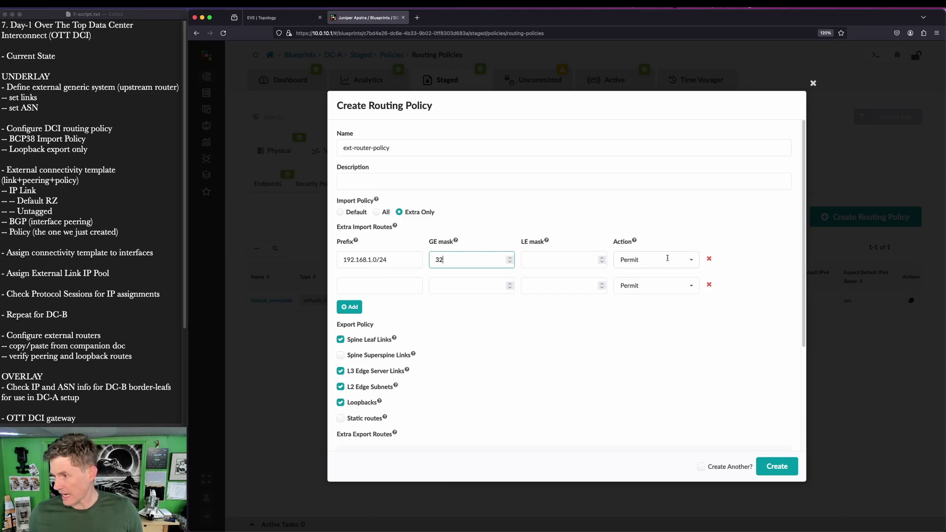
pyautogui.click(690, 260)
pyautogui.click(664, 293)
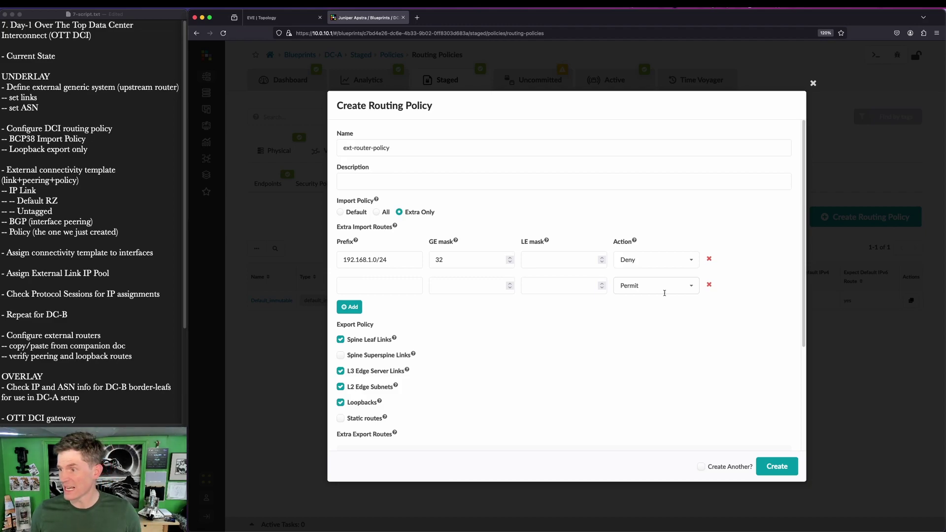
# Step: Enter the second extra import route as 0.0.0.0/0 with GE mask 32
pyautogui.click(405, 290)
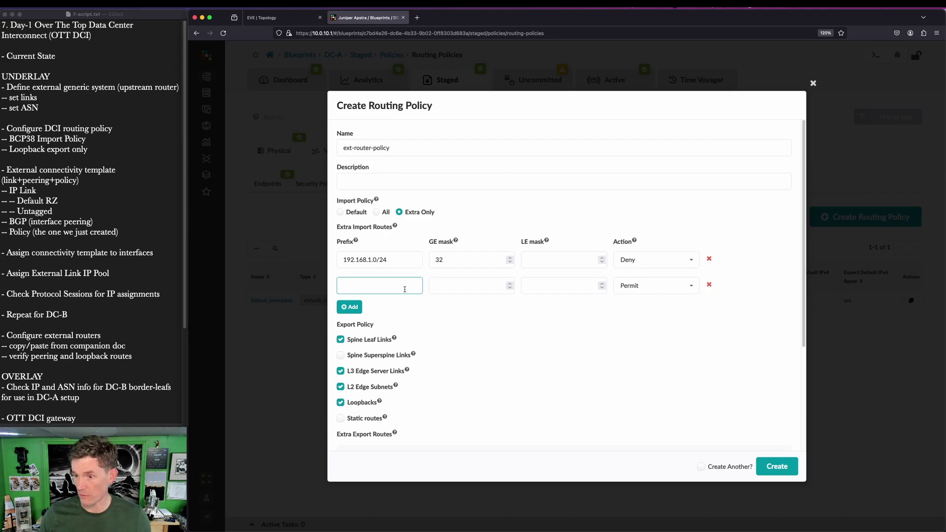
pyautogui.write('.')
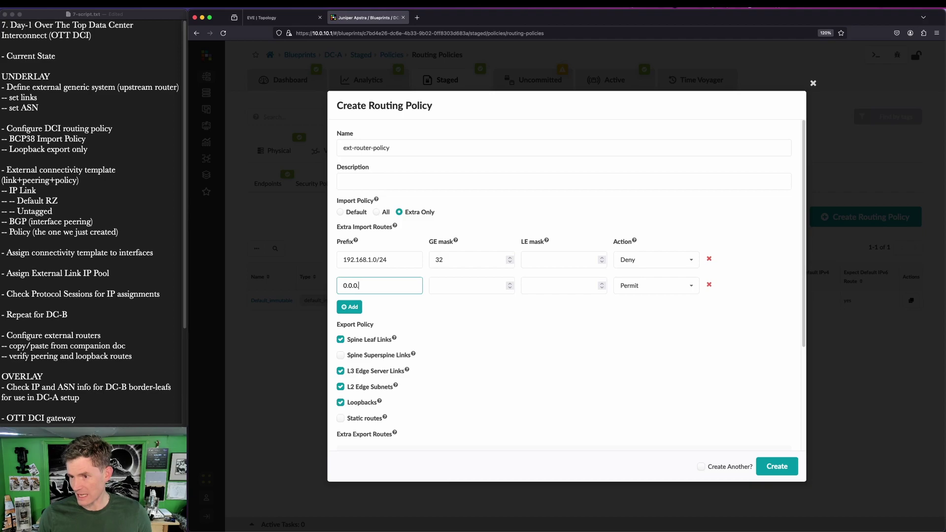
pyautogui.write('0/0')
pyautogui.press('Tab')
pyautogui.write('32')
pyautogui.press('Tab')
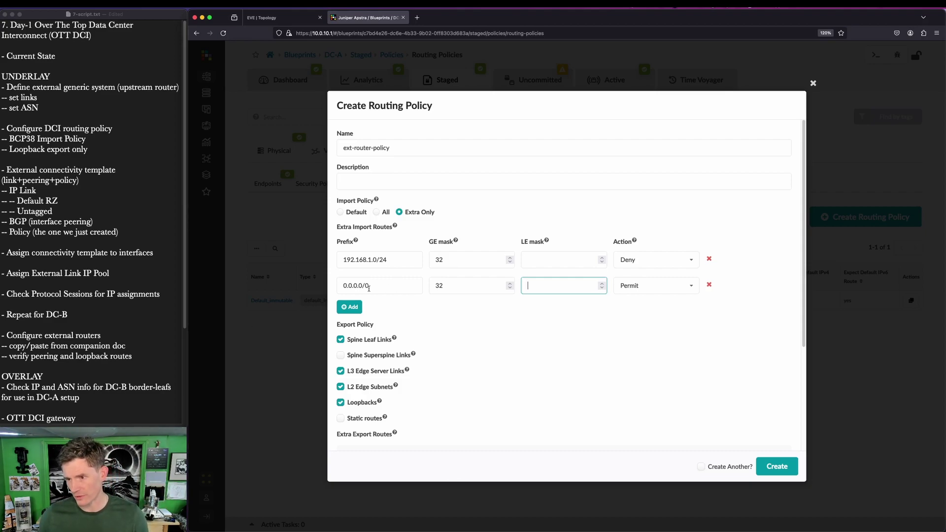
pyautogui.moveTo(369, 286); pyautogui.dragTo(332, 282)
pyautogui.click(388, 287)
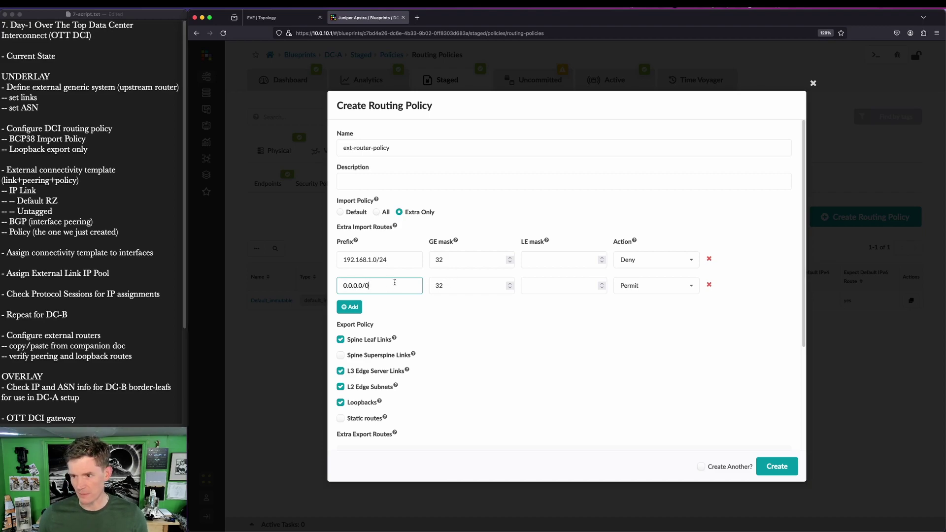
pyautogui.moveTo(338, 262); pyautogui.dragTo(400, 260)
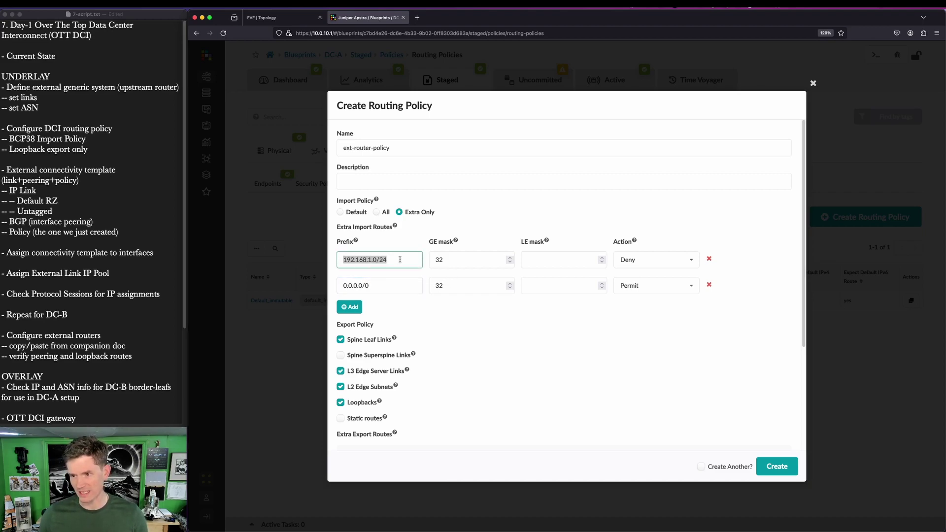
pyautogui.click(401, 287)
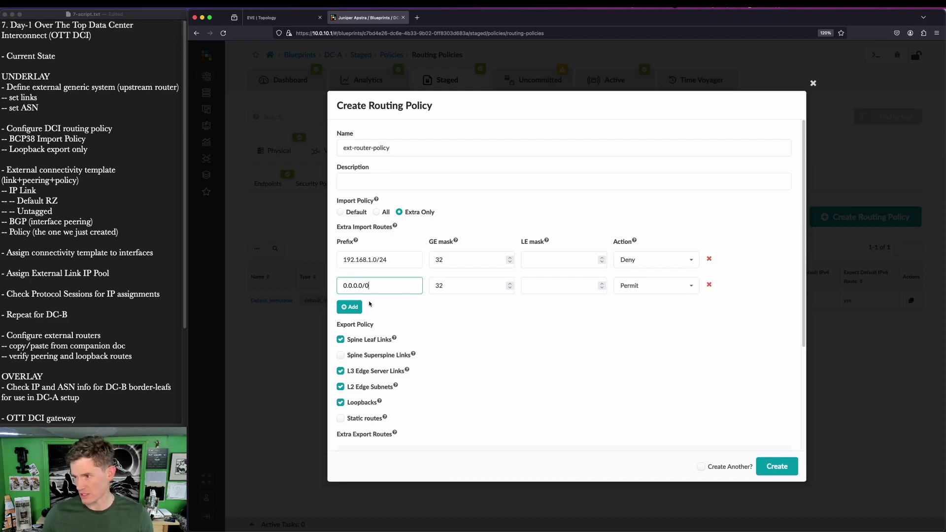
# Step: Untick Spine Leaf Links, L3 Edge Server Links and L2 Edge Subnets, then create the policy
pyautogui.click(340, 340)
pyautogui.click(340, 371)
pyautogui.click(340, 387)
pyautogui.scroll(-5, 552, 387)
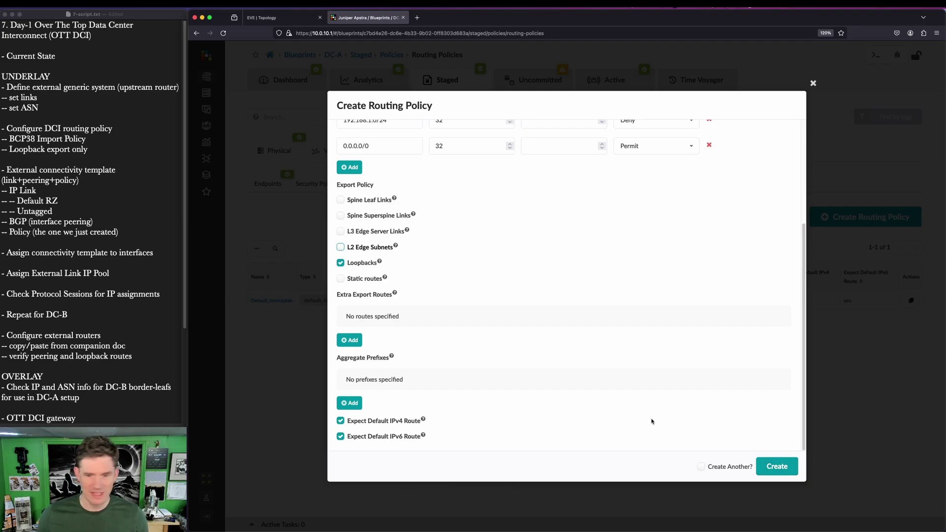
pyautogui.scroll(5, 635, 424)
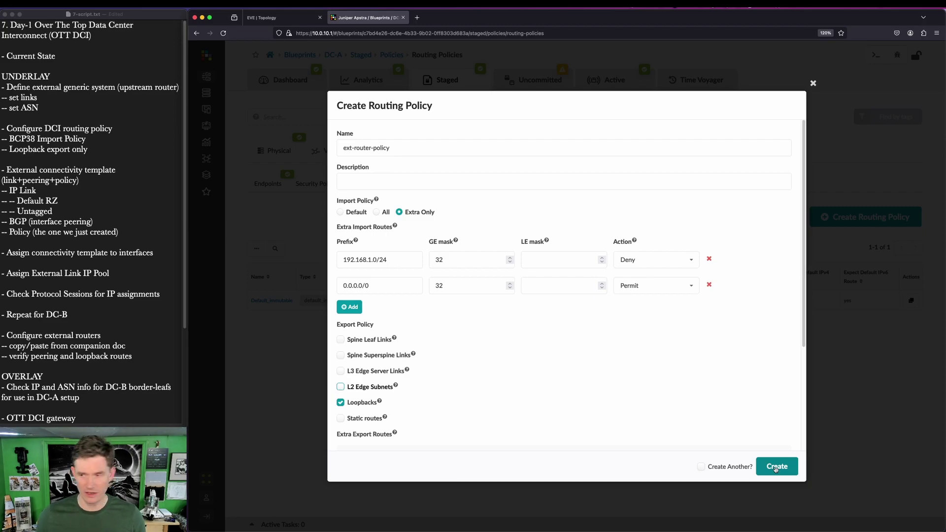
pyautogui.click(776, 467)
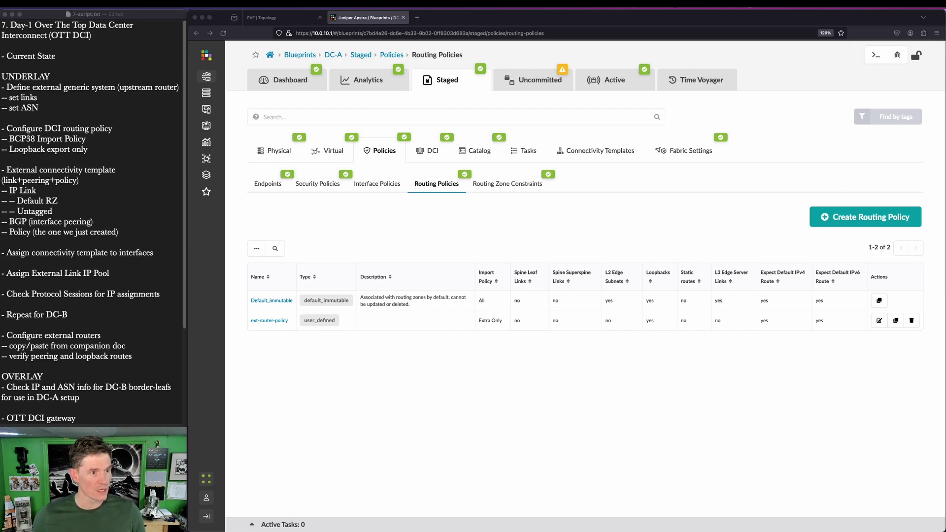
# Step: Show DC-A's Connectivity Templates, which list only the vn101 and vn102 Untagged VxLAN templates
pyautogui.click(599, 156)
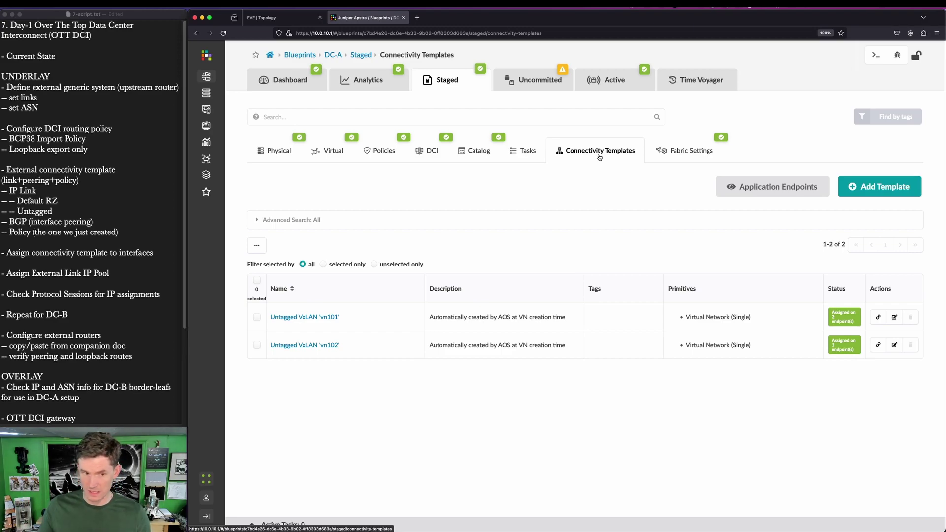
pyautogui.press('super+shift+a')
pyautogui.moveTo(265, 301); pyautogui.dragTo(362, 364)
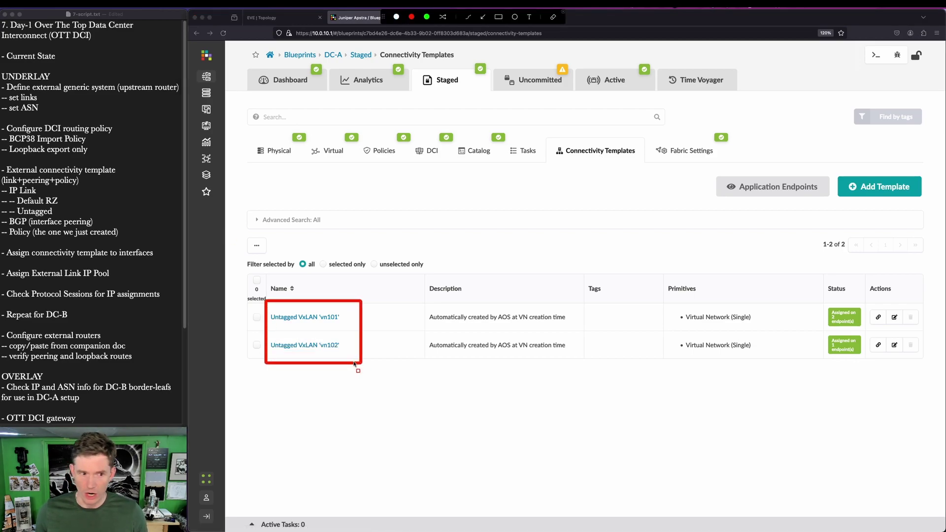
pyautogui.press('Escape')
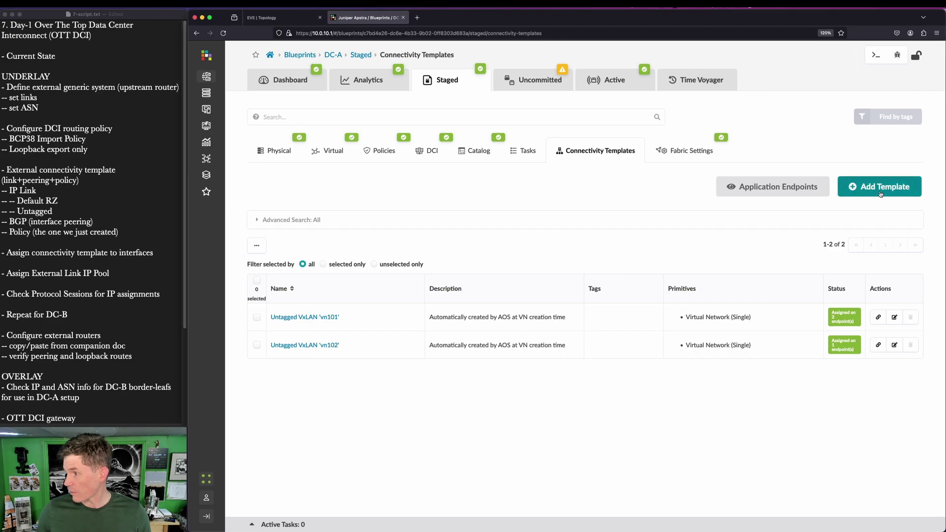
# Step: Start a new connectivity template titled ext-router-ct
pyautogui.click(881, 190)
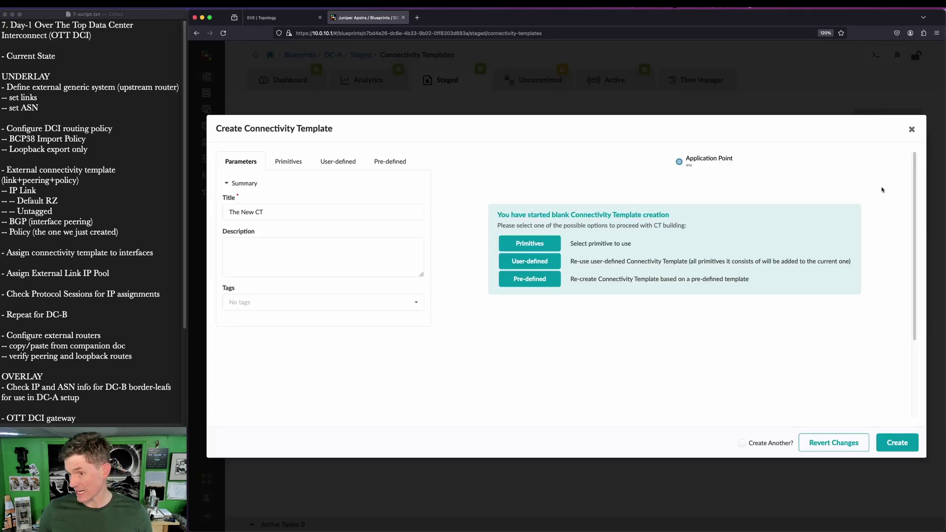
pyautogui.tripleClick(255, 217)
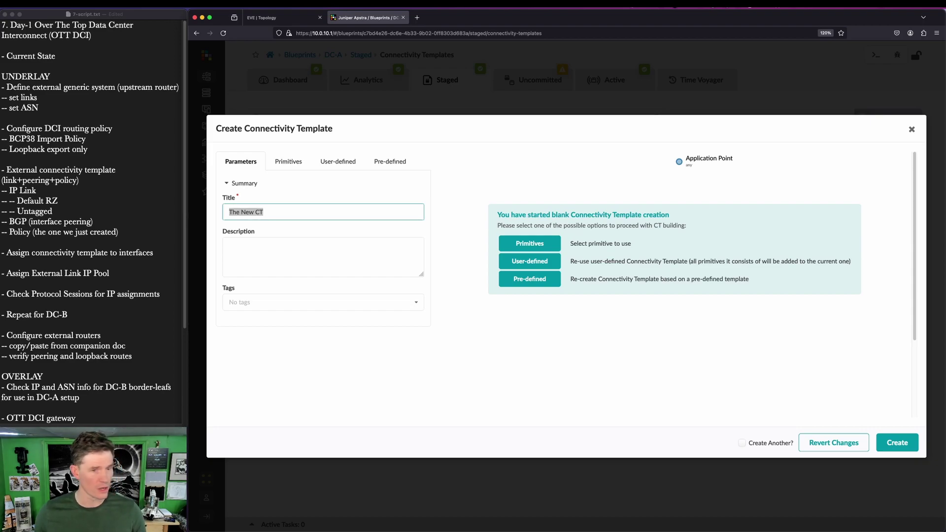
pyautogui.tripleClick(291, 213)
pyautogui.write('ext-rou')
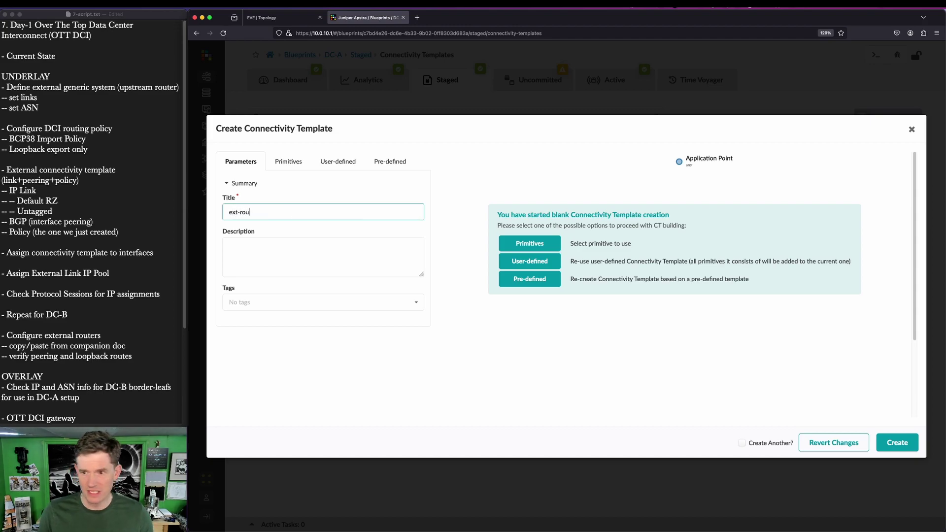
pyautogui.write('ter-ct')
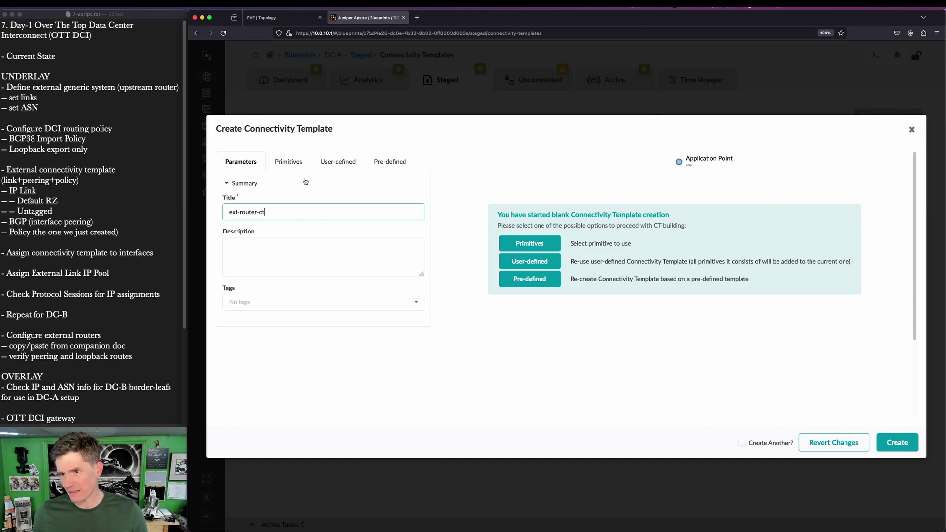
# Step: Show the template's Primitives list, including IP Link and BGP Peering
pyautogui.click(298, 164)
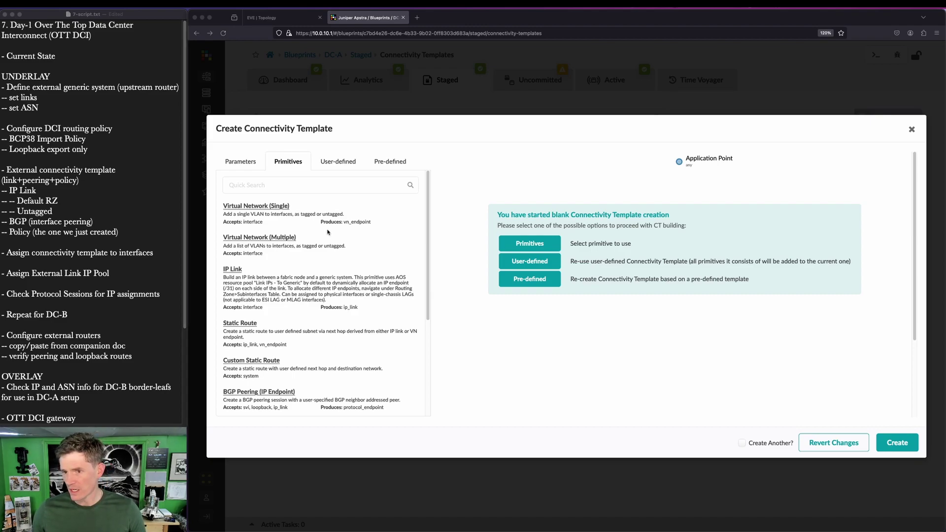
pyautogui.hotkey('ctrl', 'shift', 'a')
pyautogui.moveTo(215, 193); pyautogui.dragTo(424, 413)
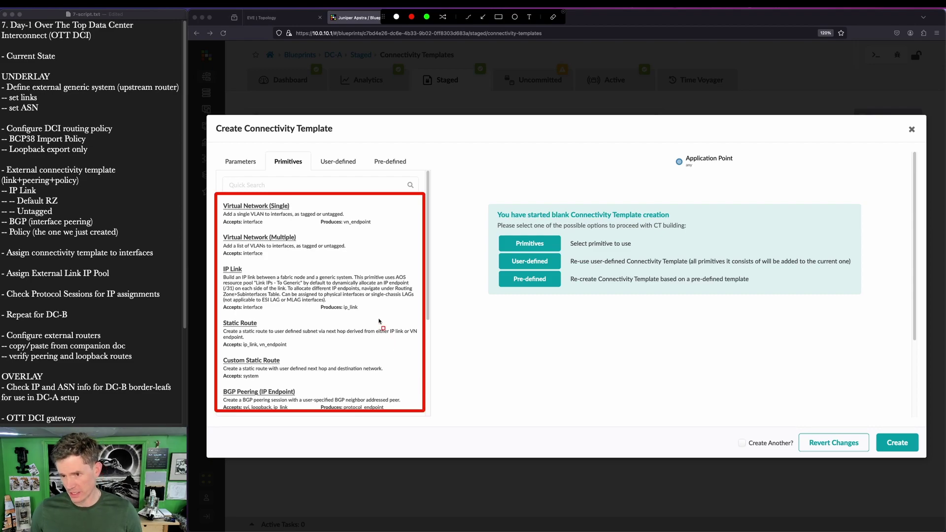
pyautogui.press('Escape')
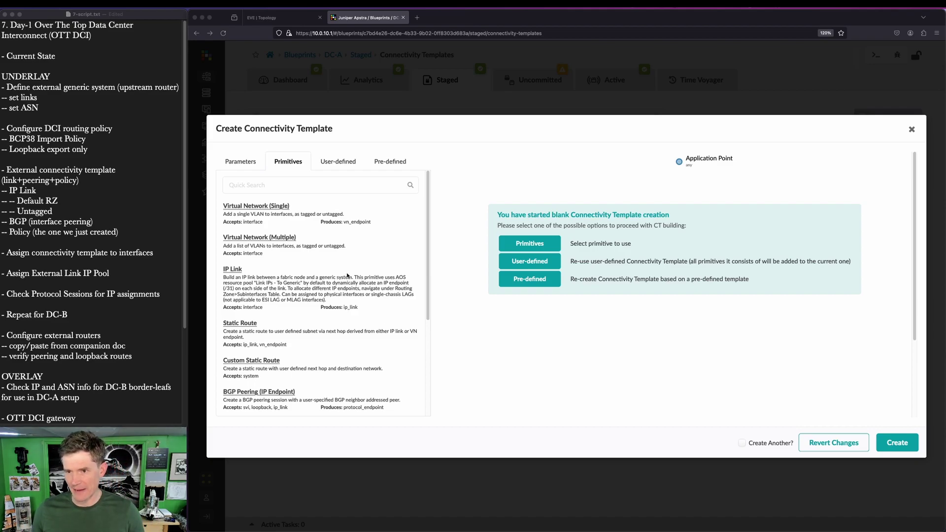
pyautogui.click(236, 272)
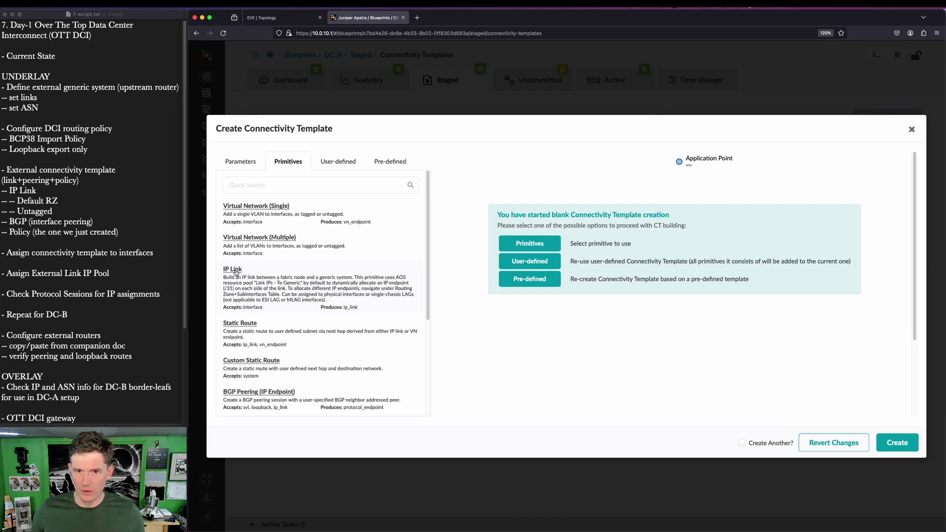
# Step: Stack IP Link, BGP Peering (Generic System) and Routing Policy primitives in the template
pyautogui.click(236, 272)
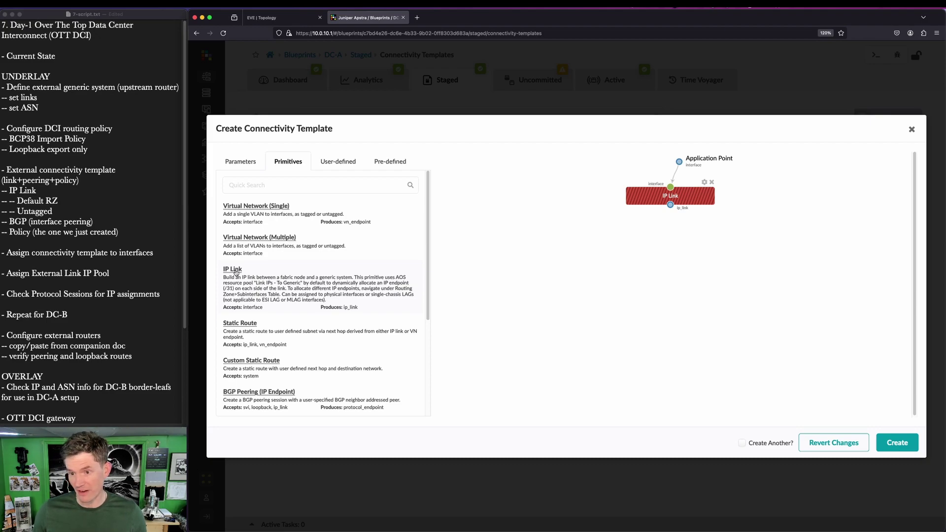
pyautogui.scroll(-2, 236, 272)
pyautogui.scroll(-2, 270, 316)
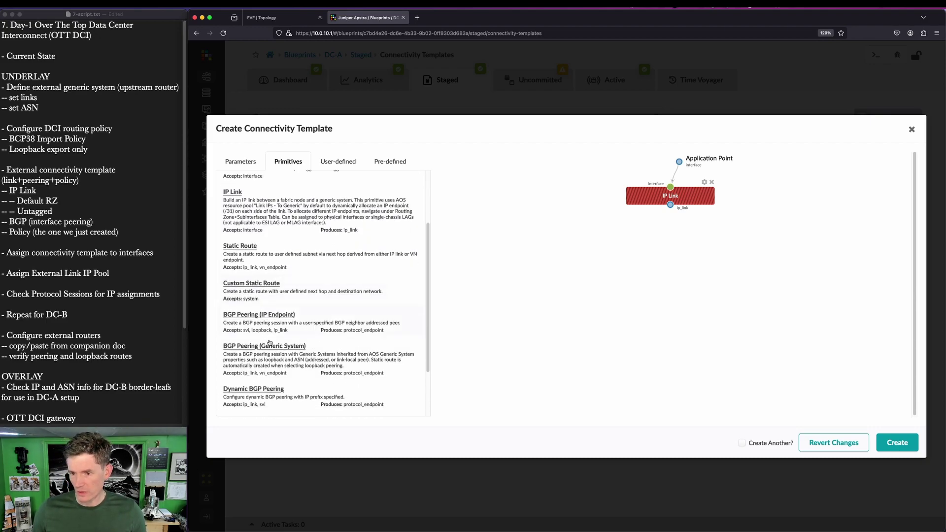
pyautogui.press('super+shift+a')
pyautogui.moveTo(215, 334); pyautogui.dragTo(316, 358)
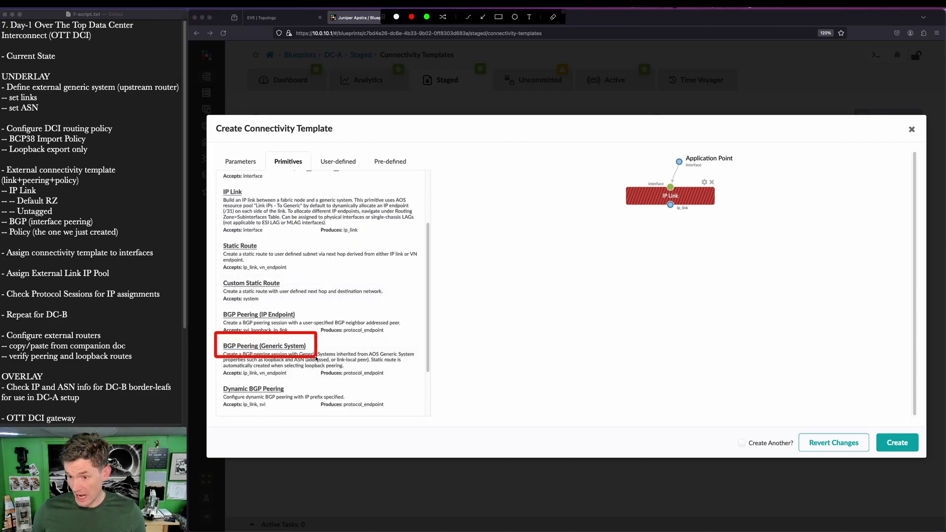
pyautogui.press('Escape')
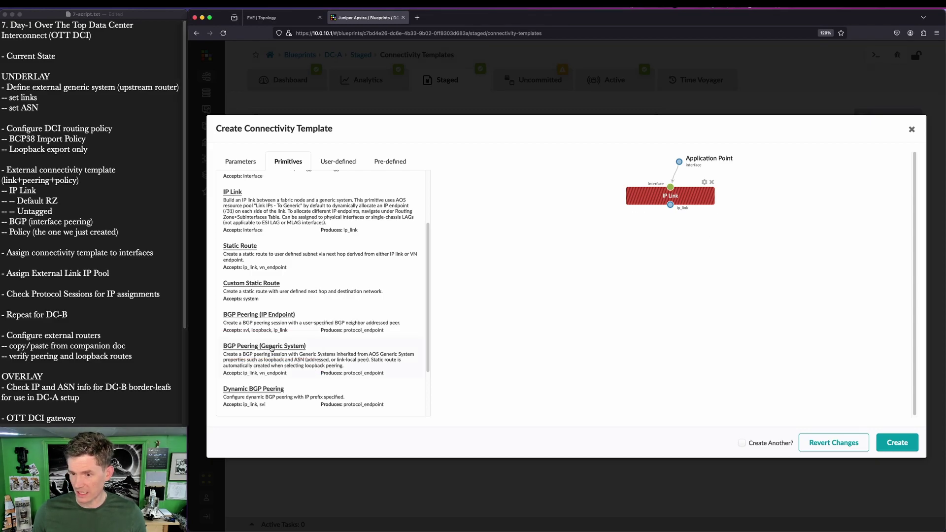
pyautogui.click(271, 347)
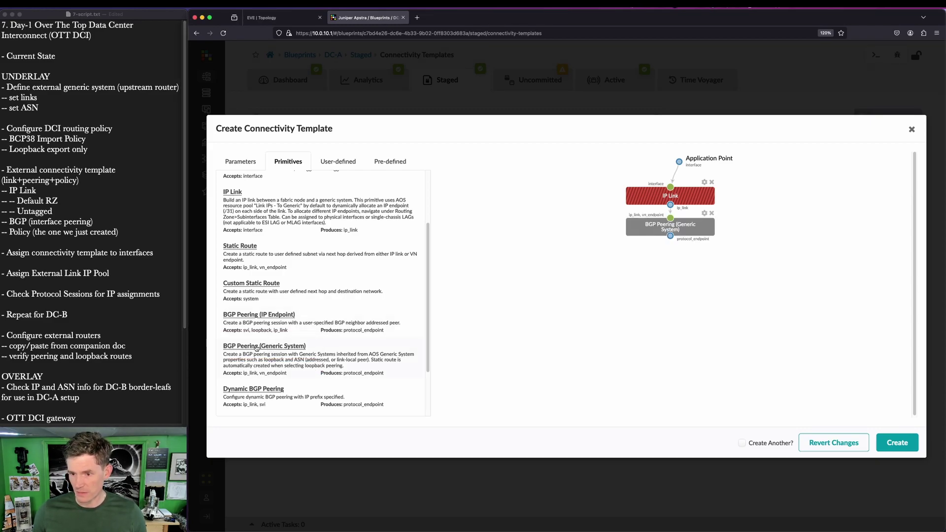
pyautogui.scroll(-3, 254, 349)
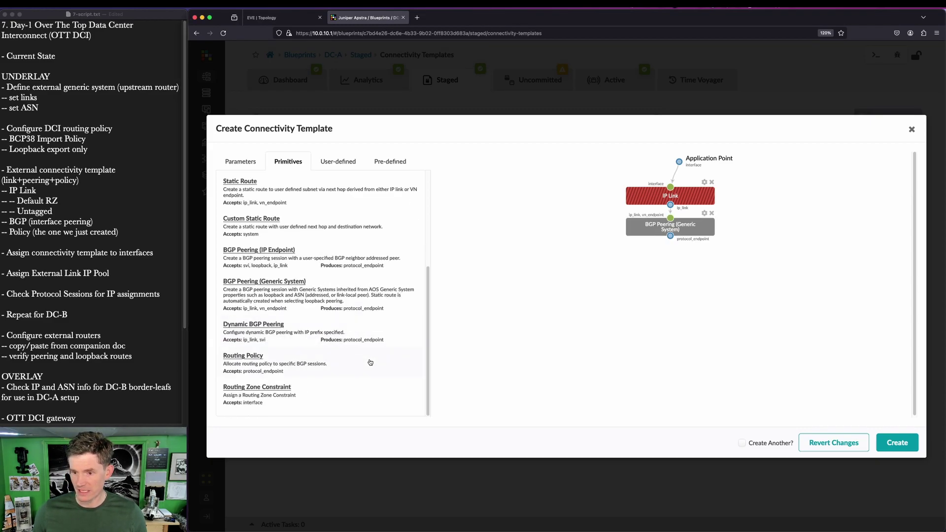
pyautogui.click(258, 360)
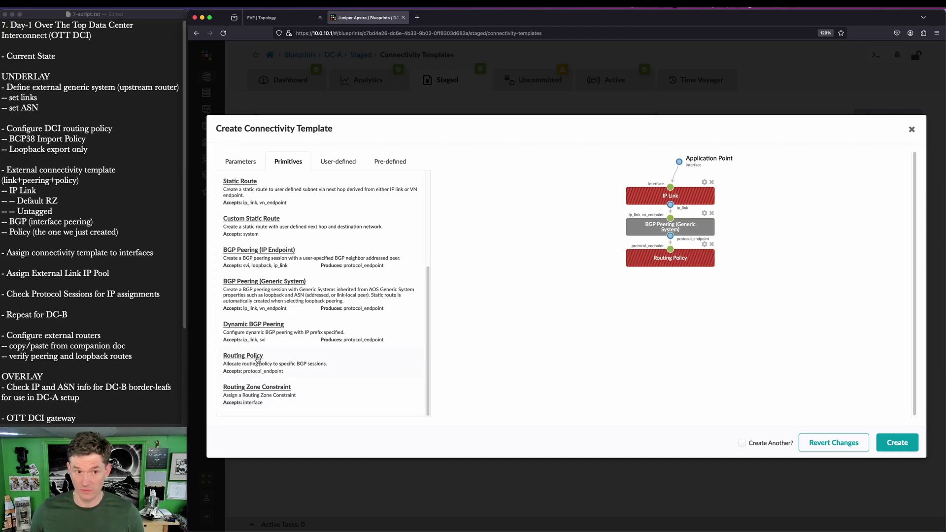
pyautogui.hotkey('ctrl', 'alt', 'a')
pyautogui.moveTo(613, 168); pyautogui.dragTo(729, 291)
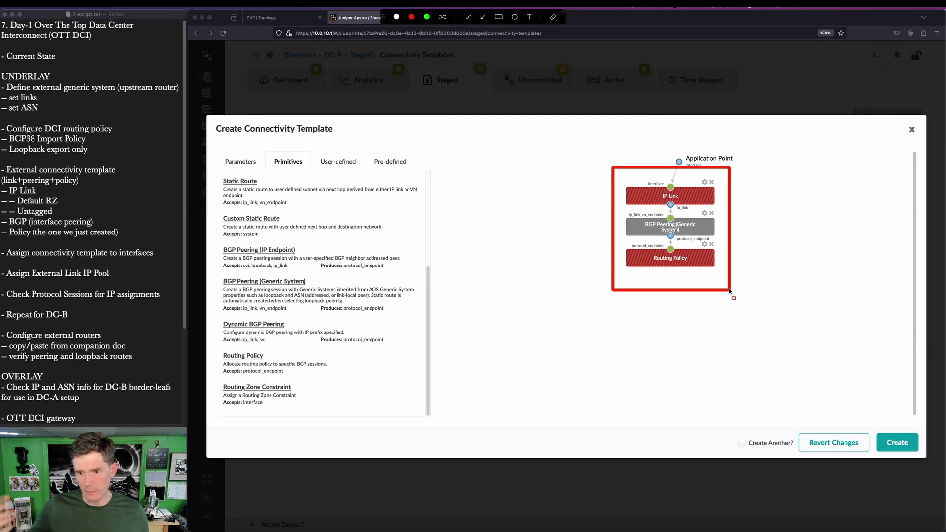
# Step: Set the IP Link primitive to Untagged interfaces in the Default routing zone
pyautogui.press('Escape')
pyautogui.click(704, 182)
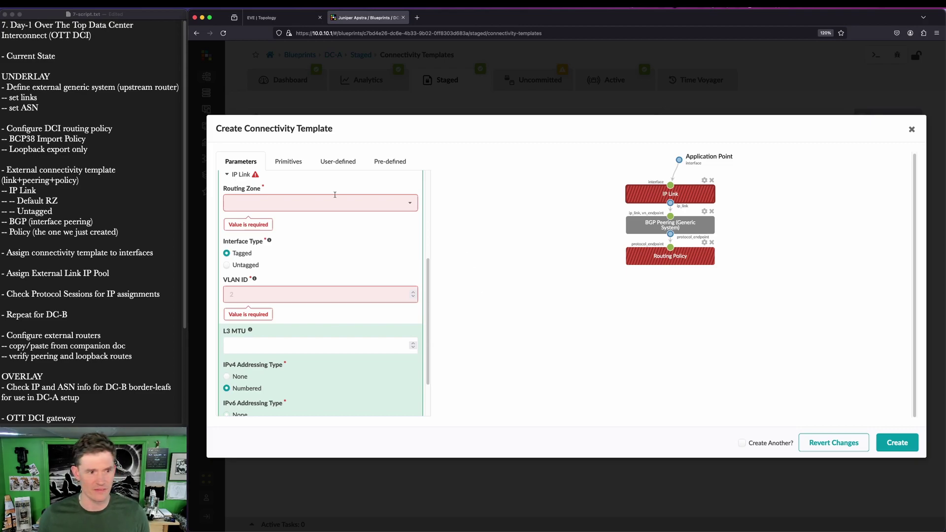
pyautogui.press('super+Tab')
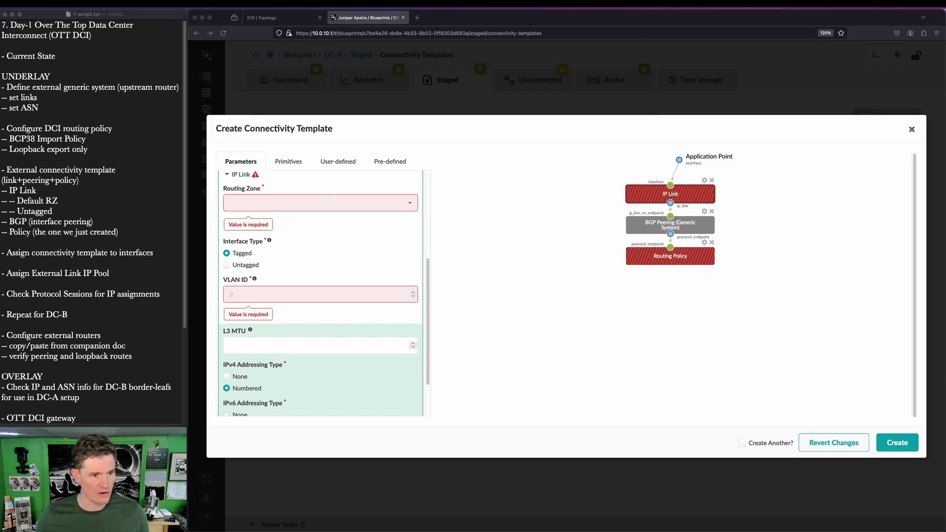
pyautogui.click(252, 262)
pyautogui.click(254, 265)
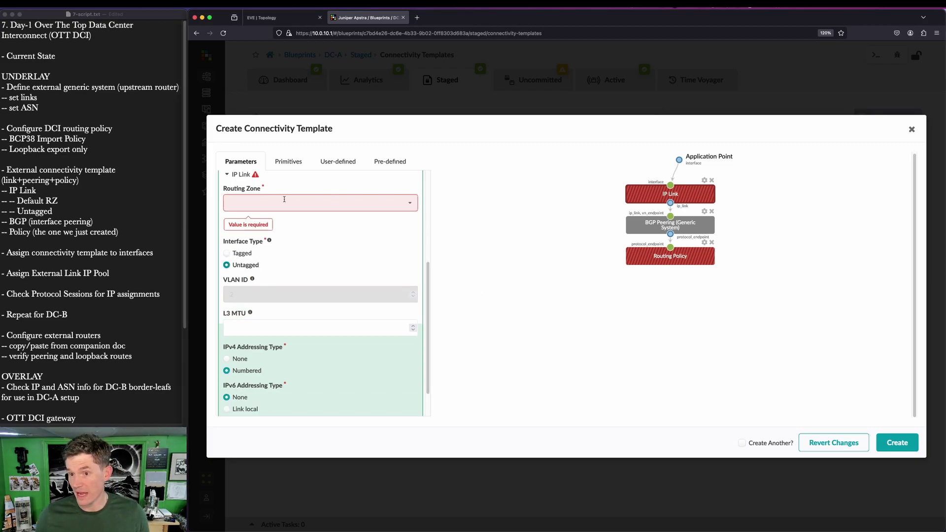
pyautogui.click(290, 205)
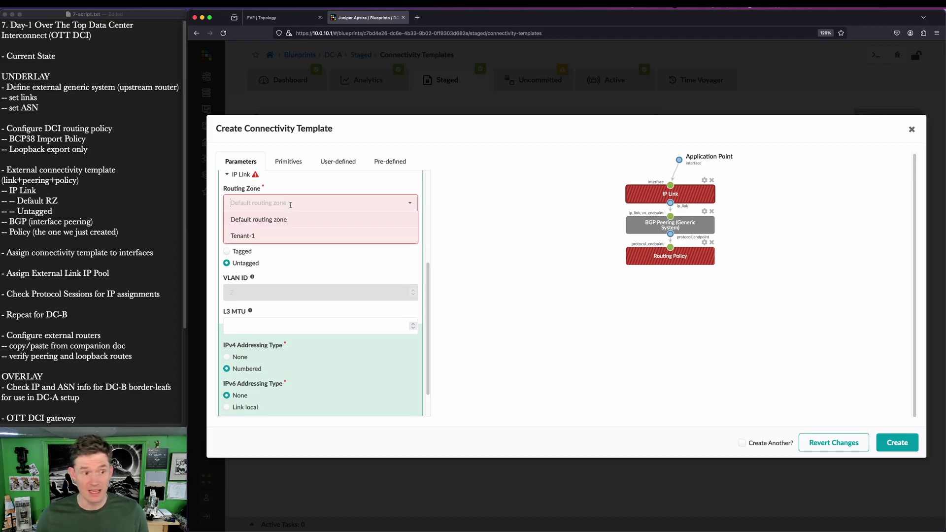
pyautogui.click(294, 221)
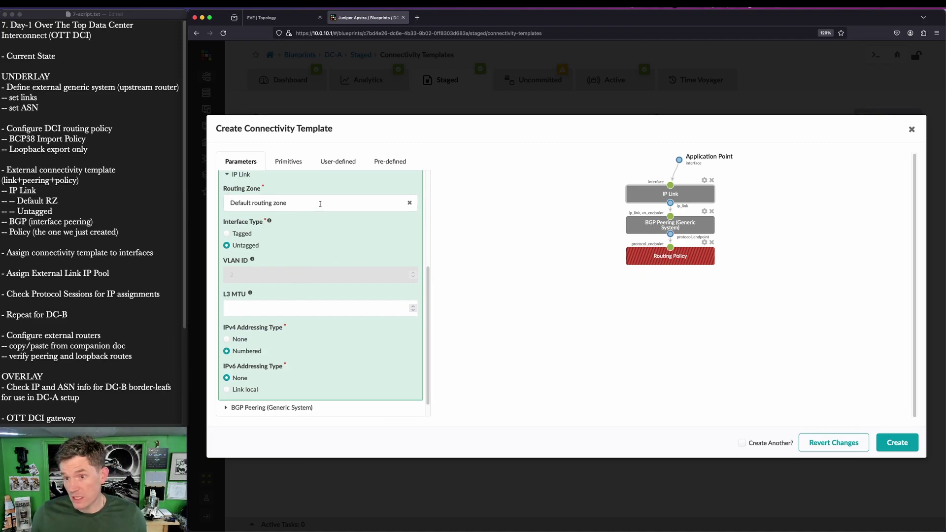
# Step: Set BGP Peering (Generic System) to peer from the interface to the interface IP endpoint
pyautogui.scroll(-1, 279, 306)
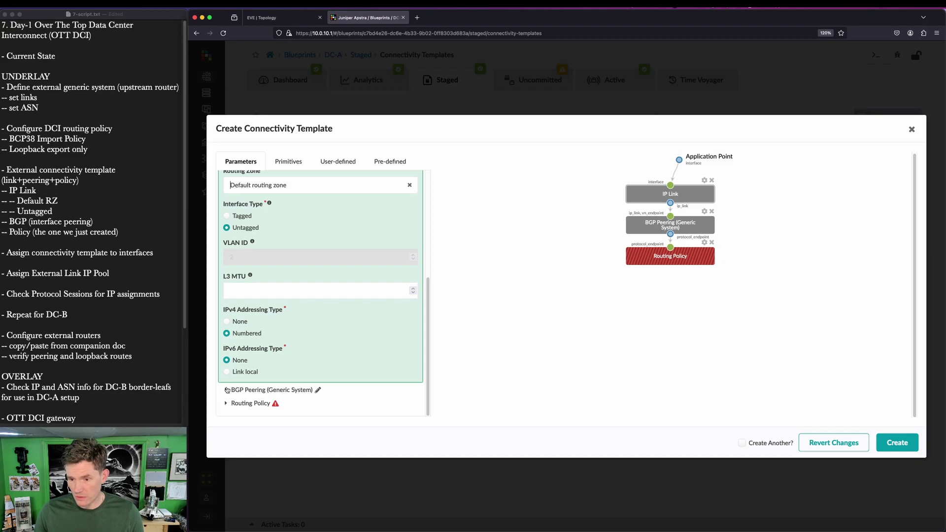
pyautogui.click(231, 393)
pyautogui.scroll(-1, 311, 306)
pyautogui.scroll(-10, 311, 307)
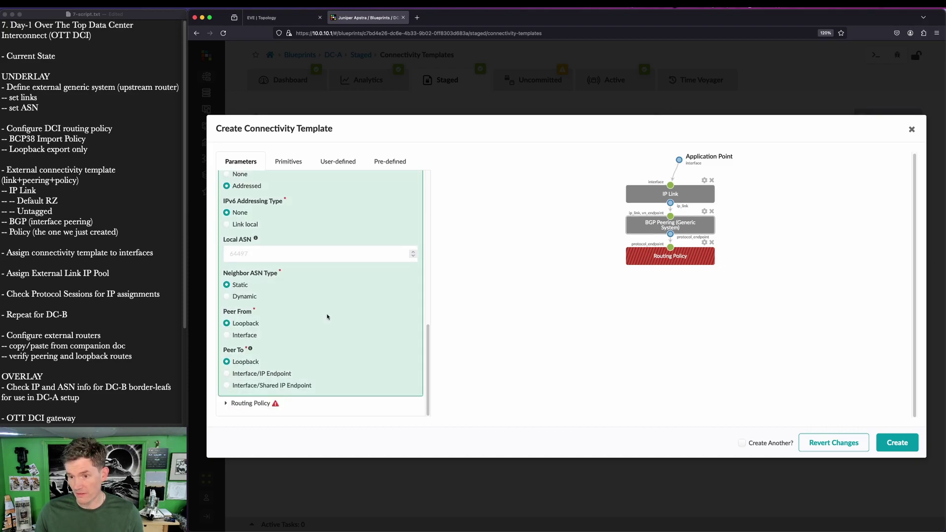
pyautogui.click(227, 335)
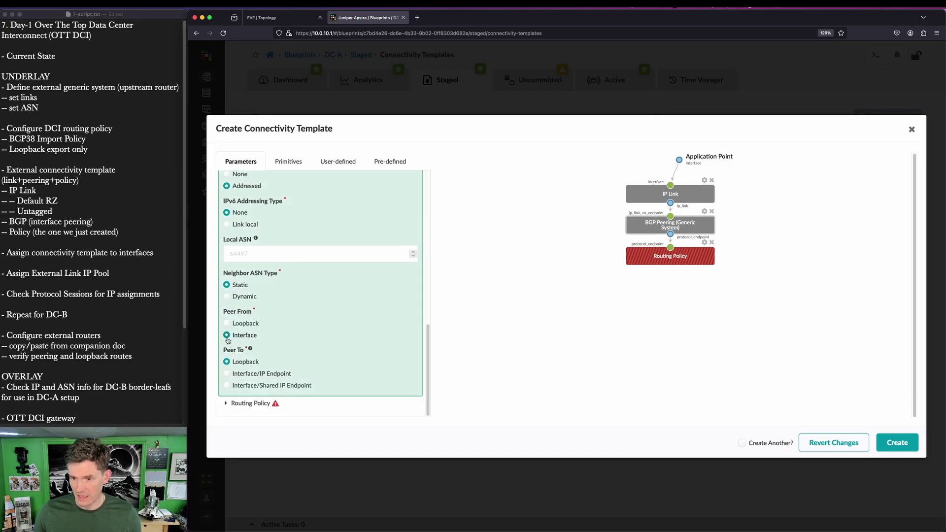
pyautogui.click(227, 374)
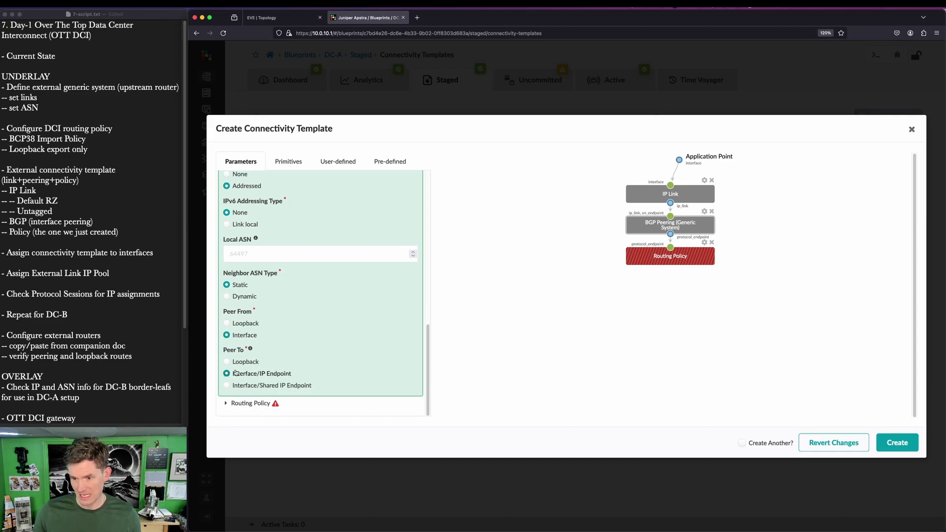
# Step: Choose ext-router-policy as the template's routing policy and create ext-router-ct
pyautogui.click(228, 404)
pyautogui.click(292, 372)
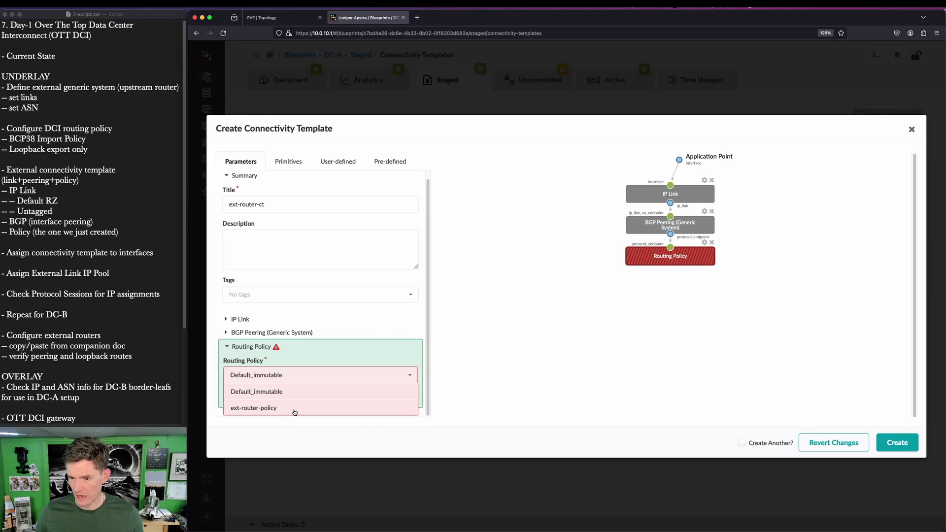
pyautogui.click(294, 410)
pyautogui.hotkey('ctrl', 'a')
pyautogui.moveTo(610, 167); pyautogui.dragTo(770, 296)
pyautogui.press('Escape')
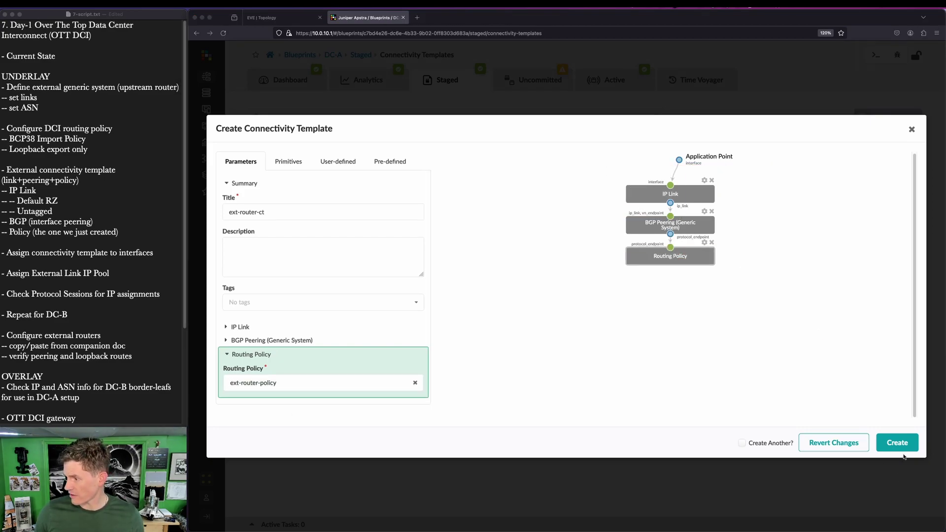
pyautogui.click(904, 446)
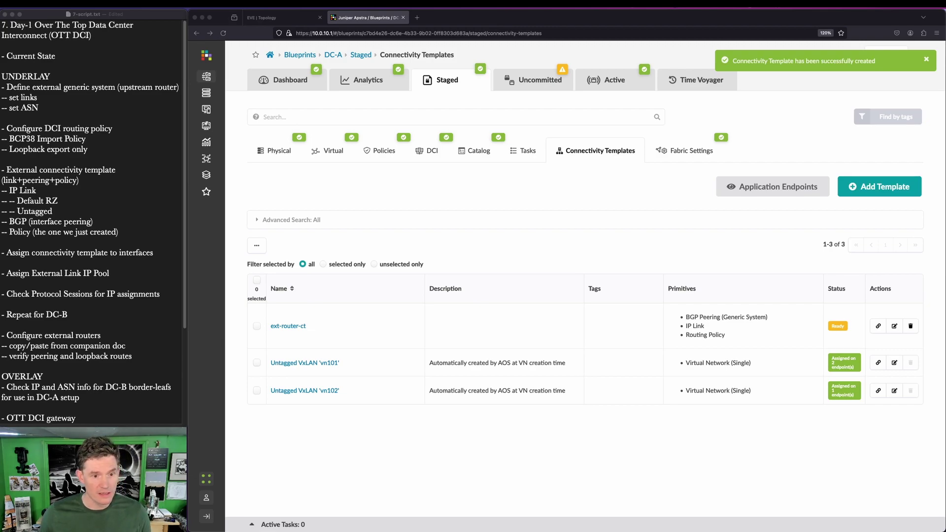
# Step: Begin assigning ext-router-ct by ticking leaf1's ge-0/0/3 interface toward ext-rtr1
pyautogui.hotkey('ctrl', 'a')
pyautogui.moveTo(256, 300)
pyautogui.mouseDown()
pyautogui.moveTo(797, 327)
pyautogui.moveTo(852, 349)
pyautogui.moveTo(935, 354)
pyautogui.mouseUp()
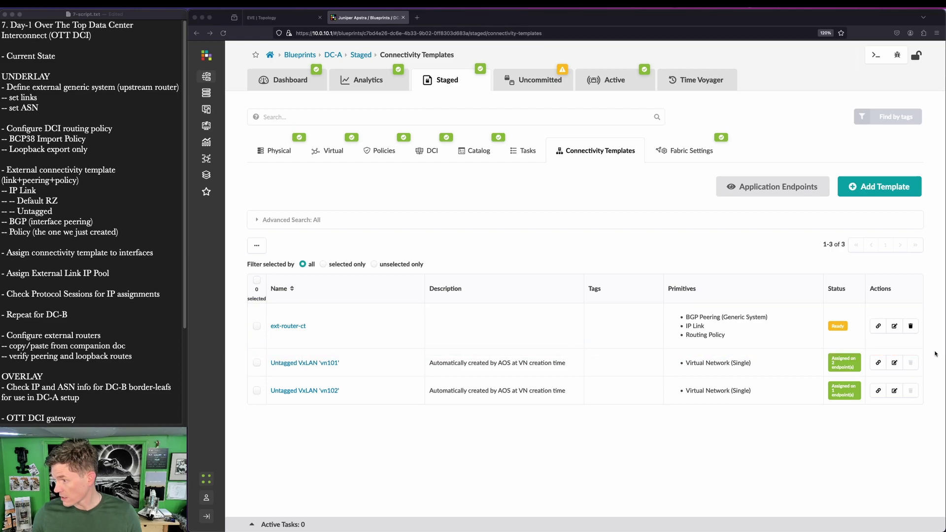
pyautogui.click(878, 326)
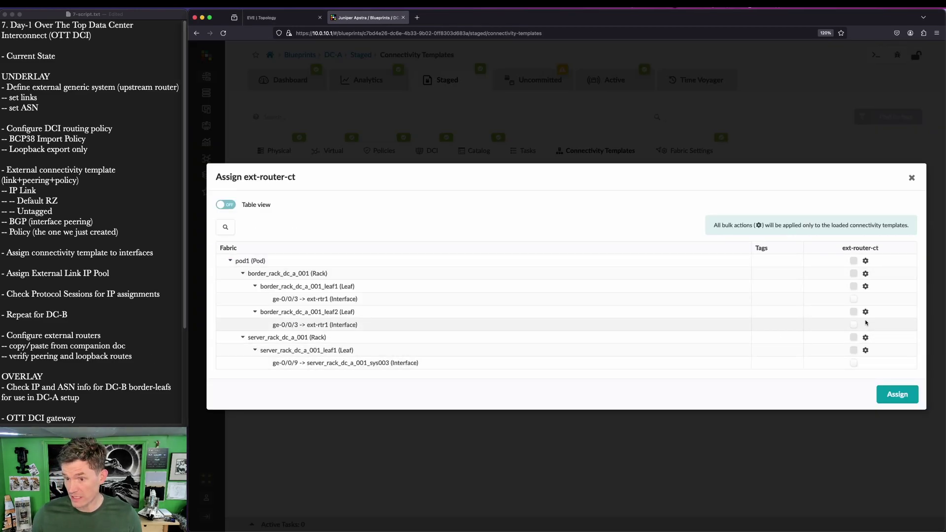
pyautogui.click(853, 299)
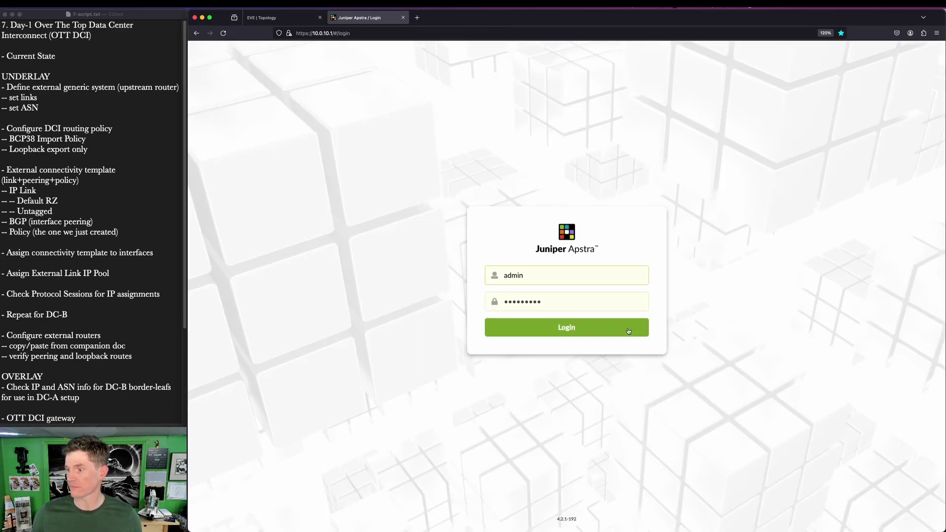
# Step: Log back in to Apstra and open the DC-A blueprint dashboard
pyautogui.click(629, 331)
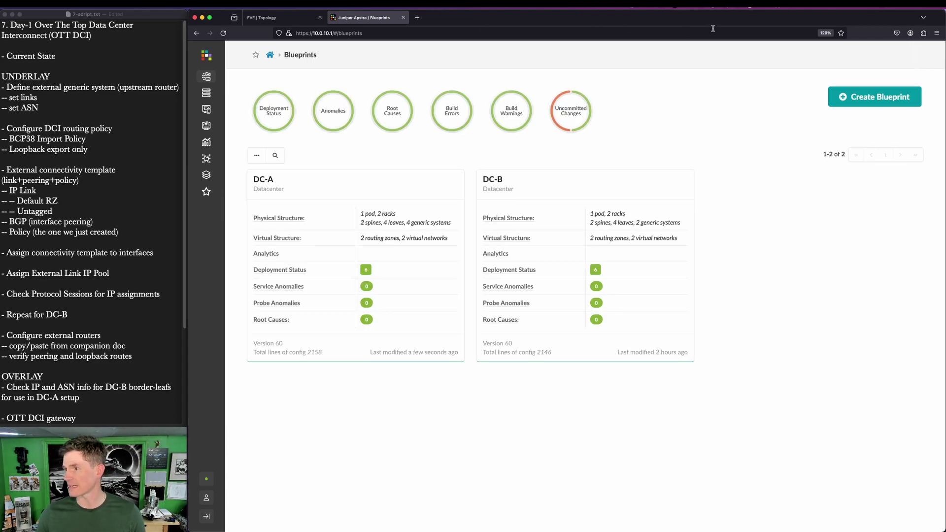
pyautogui.click(266, 180)
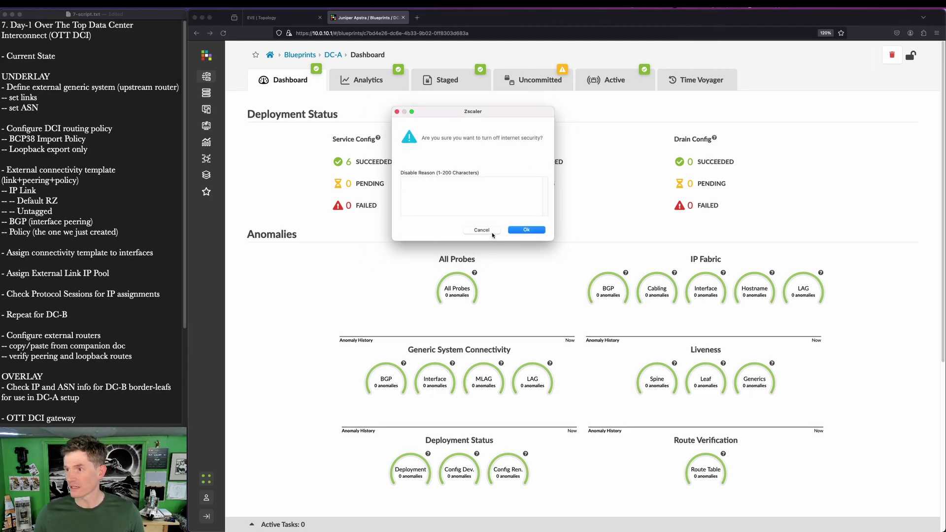
# Step: Give a disable reason about recording and lab access, and confirm turning off Zscaler internet security
pyautogui.write("I'm recording stuff, thank you very")
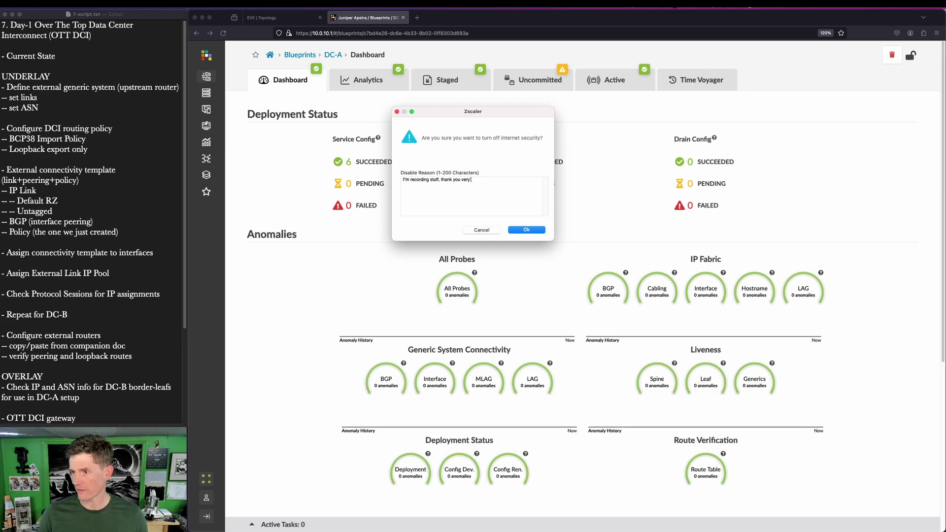
pyautogui.write(' much. stop messing with my lab access')
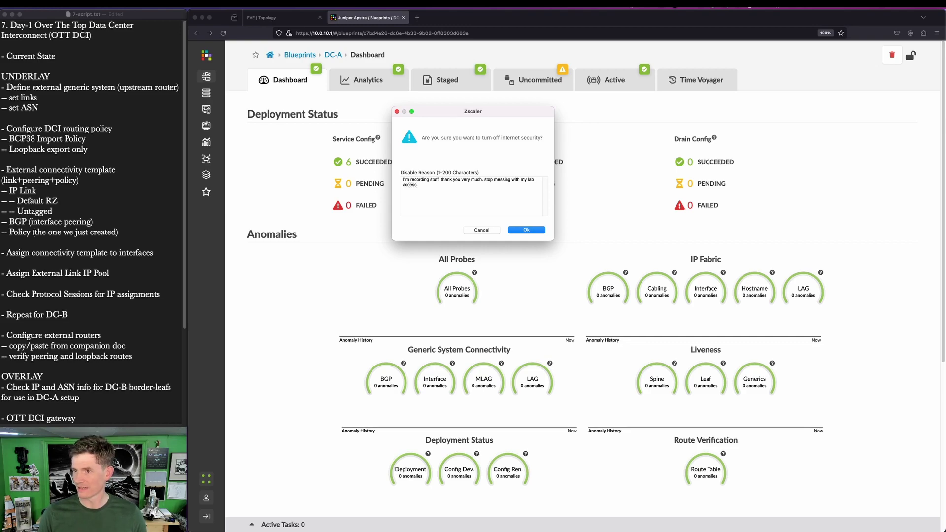
pyautogui.write('! :p')
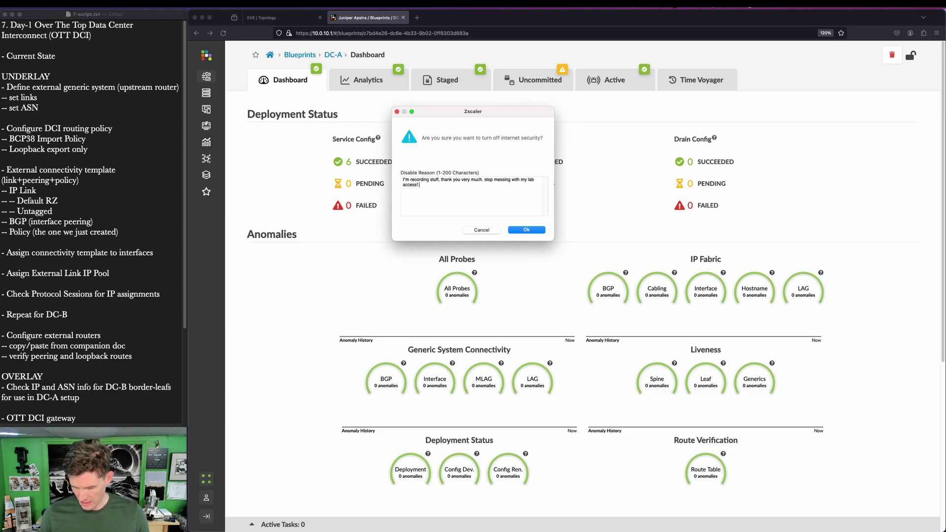
pyautogui.click(523, 229)
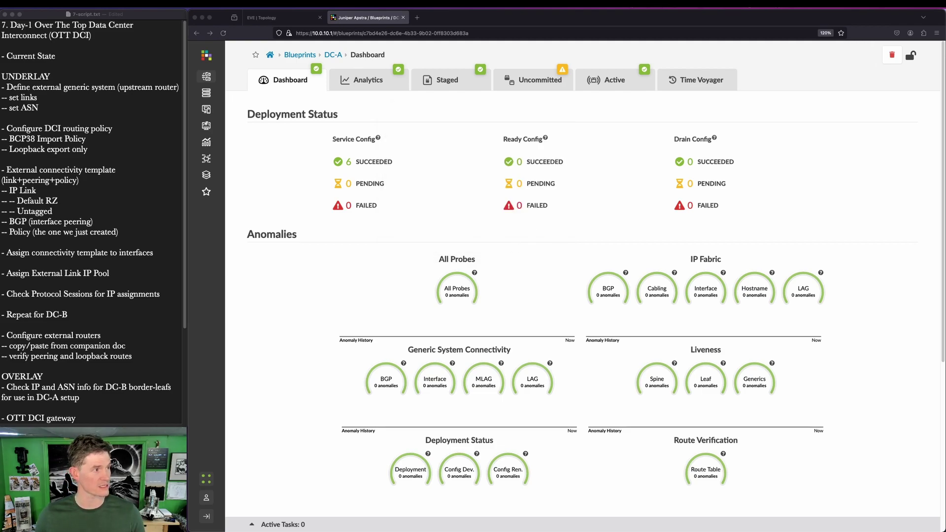
# Step: Reload Apstra and return to DC-A's staged Connectivity Templates list
pyautogui.click(223, 34)
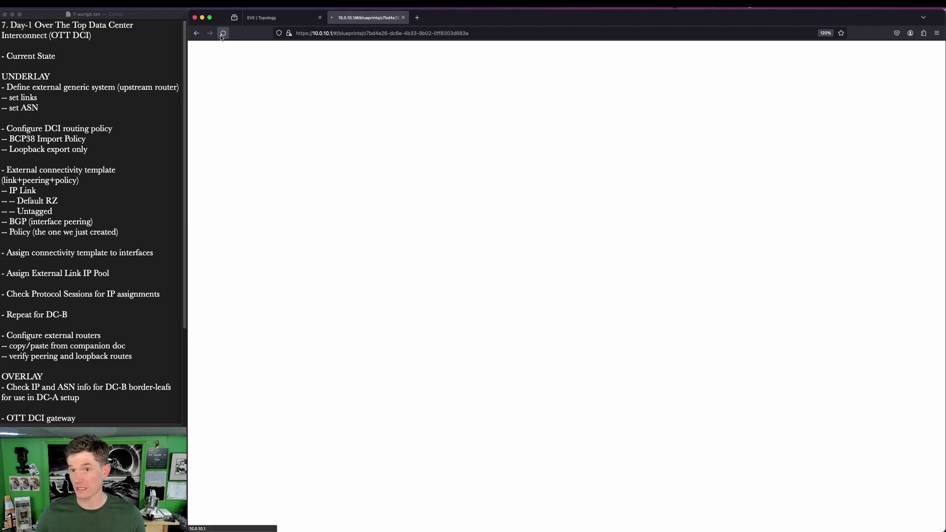
pyautogui.click(279, 19)
pyautogui.click(358, 19)
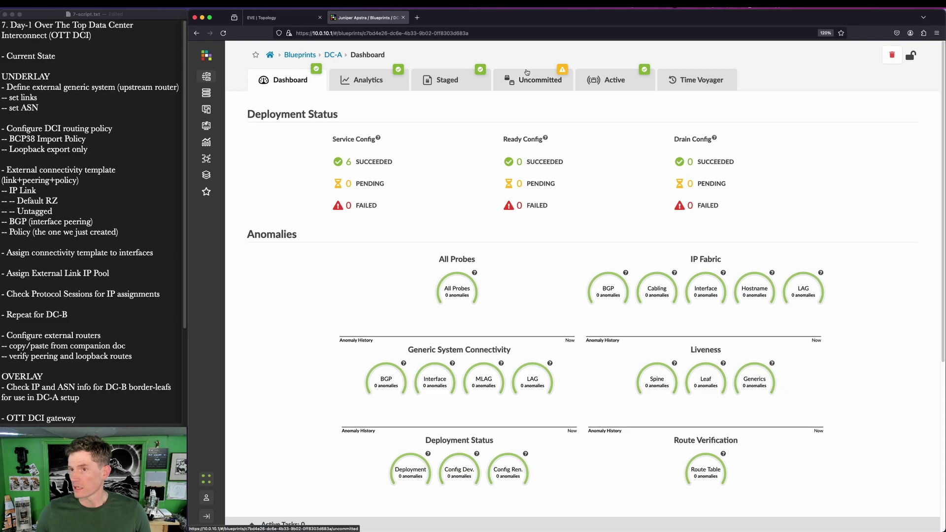
pyautogui.hotkey('ctrl', 'shift', 'a')
pyautogui.moveTo(545, 56); pyautogui.dragTo(589, 94)
pyautogui.press('Escape')
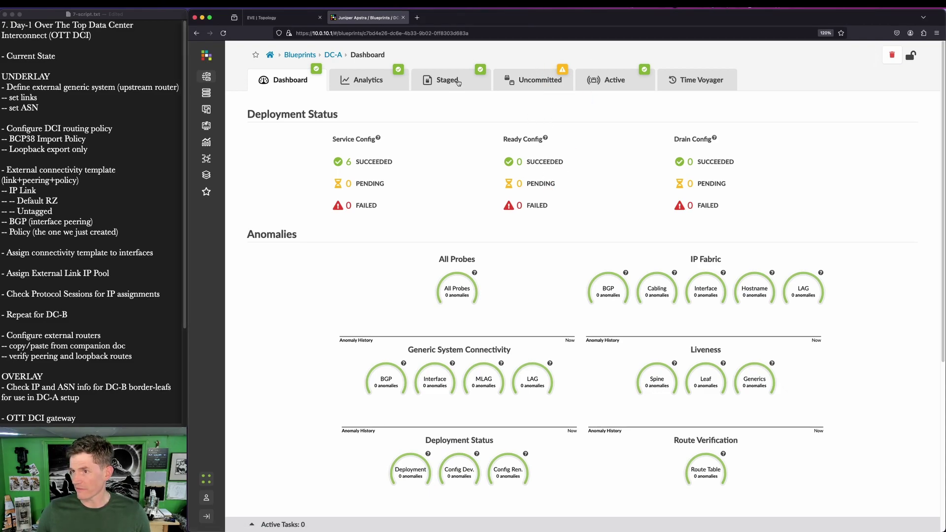
pyautogui.click(458, 81)
pyautogui.click(611, 149)
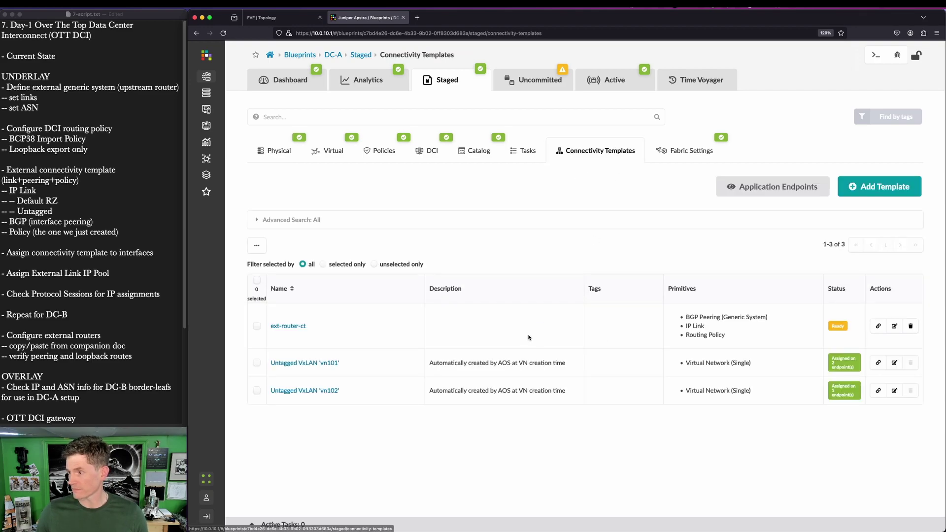
# Step: Assign ext-router-ct to ge-0/0/3 on leaf1 and leaf2 toward ext-rtr1
pyautogui.click(878, 326)
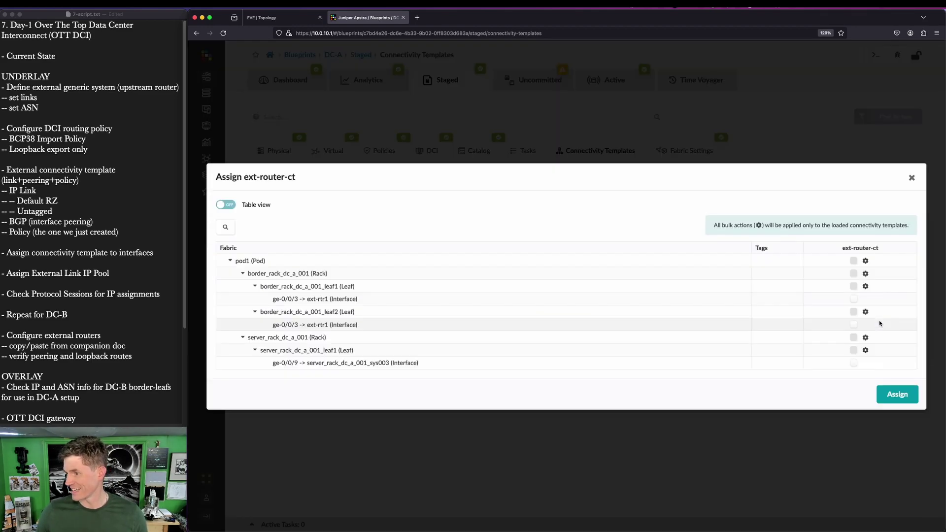
pyautogui.click(853, 299)
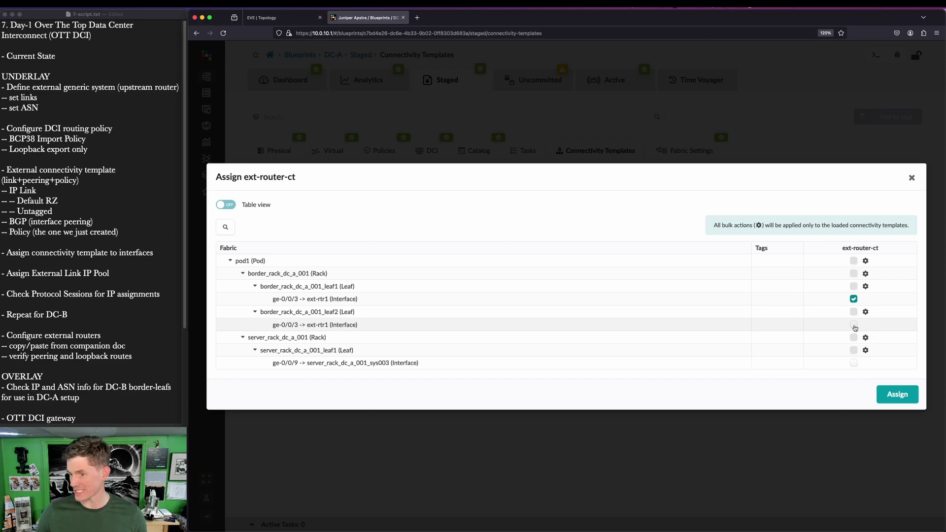
pyautogui.click(854, 325)
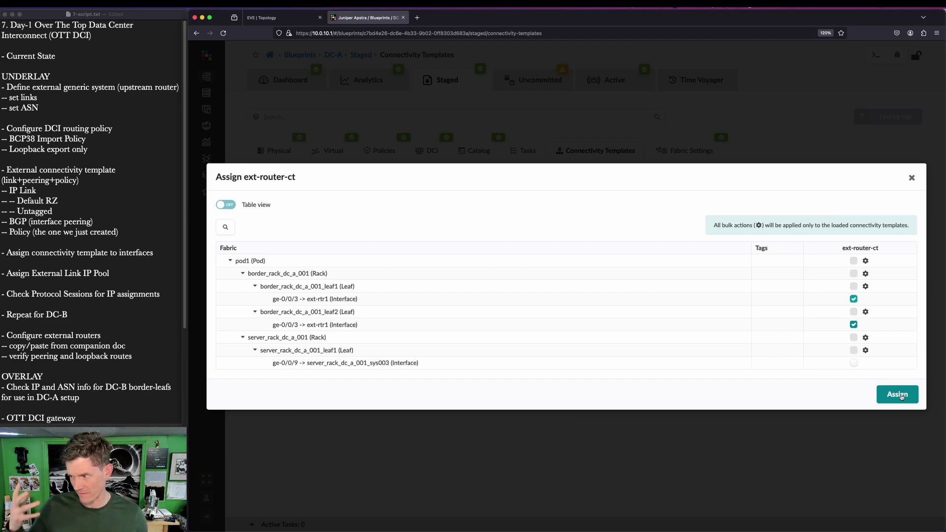
pyautogui.click(901, 397)
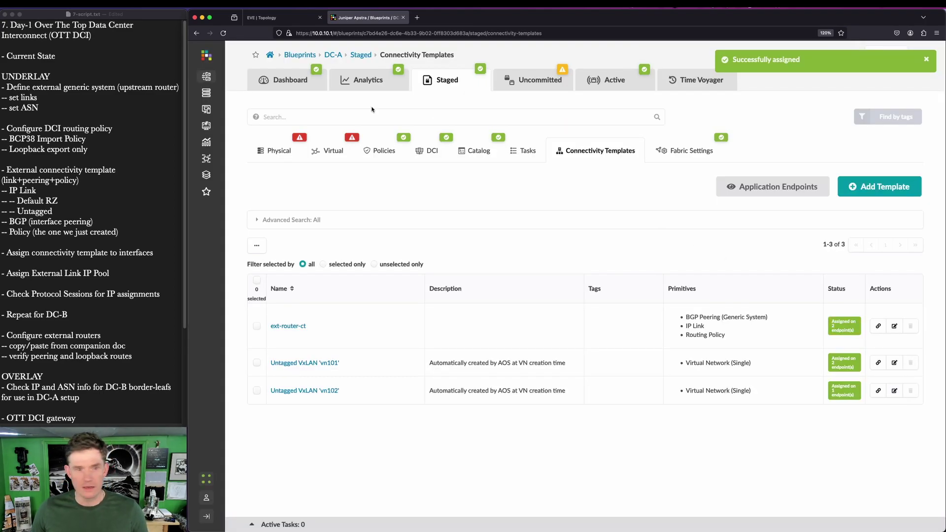
pyautogui.moveTo(267, 115); pyautogui.dragTo(409, 155)
pyautogui.press('Escape')
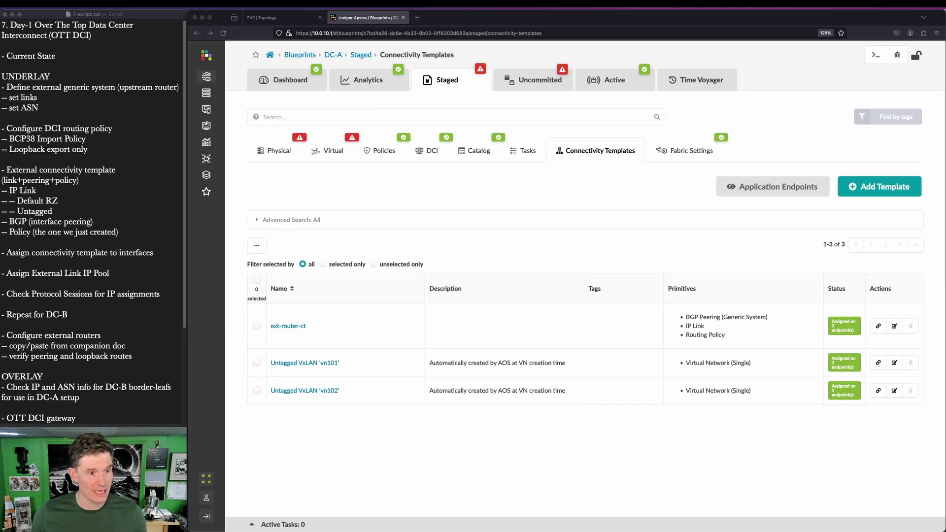
# Step: Assign the External Links pool to DC-A's Link IPs - To Generic resource and save
pyautogui.click(443, 80)
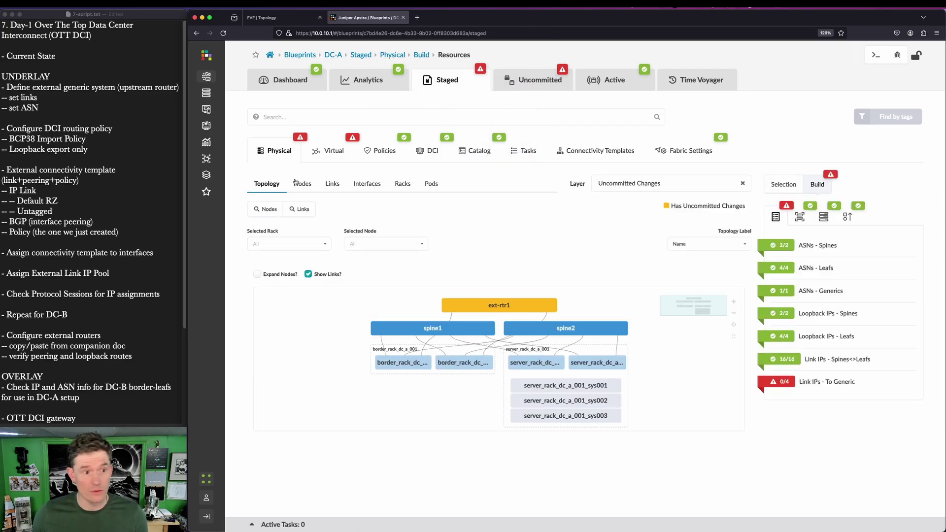
pyautogui.click(280, 151)
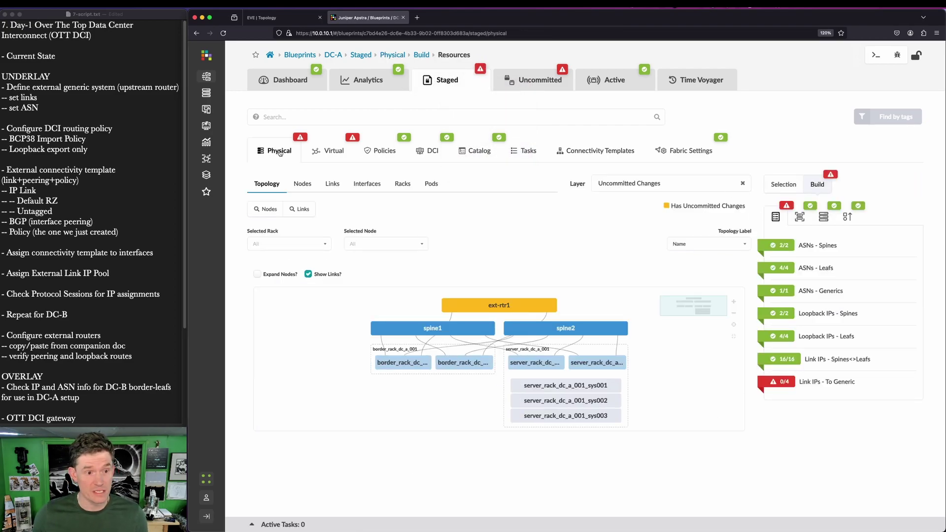
pyautogui.hotkey('ctrl', 'alt', 'a')
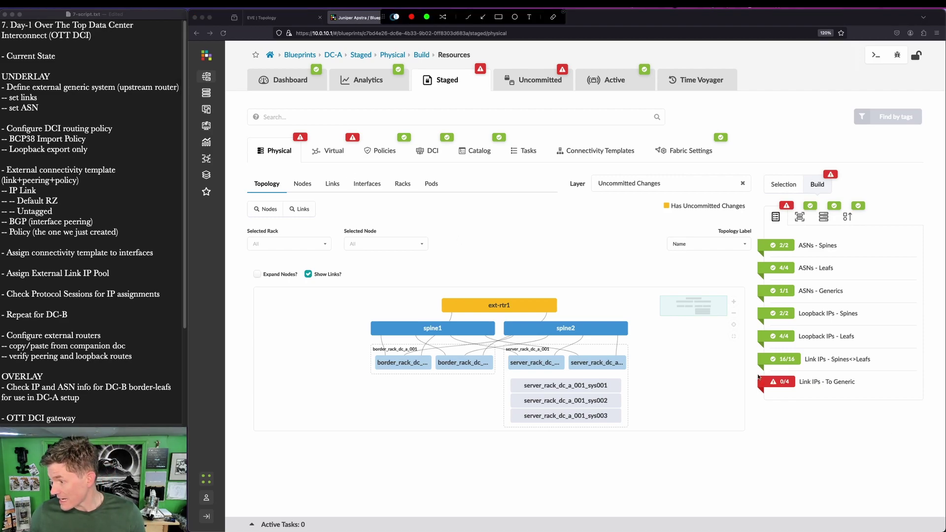
pyautogui.moveTo(755, 371); pyautogui.dragTo(872, 401)
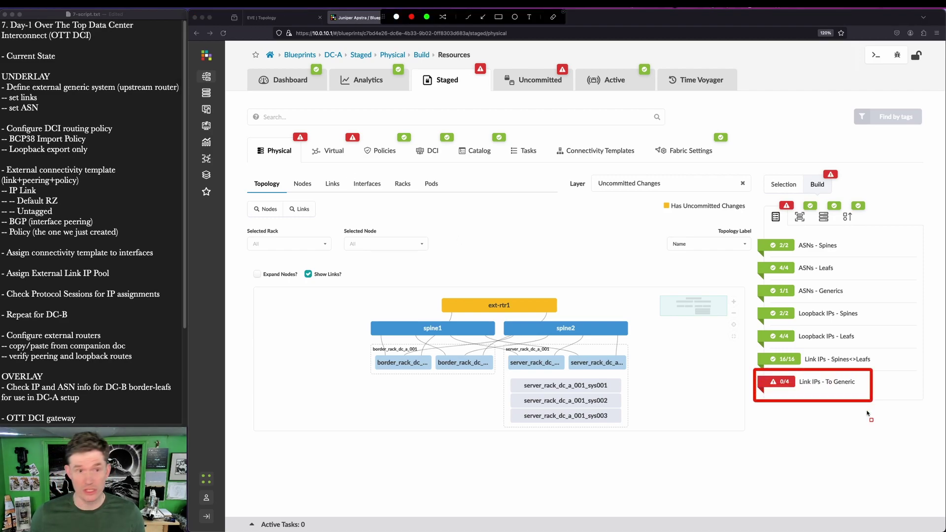
pyautogui.press('Escape')
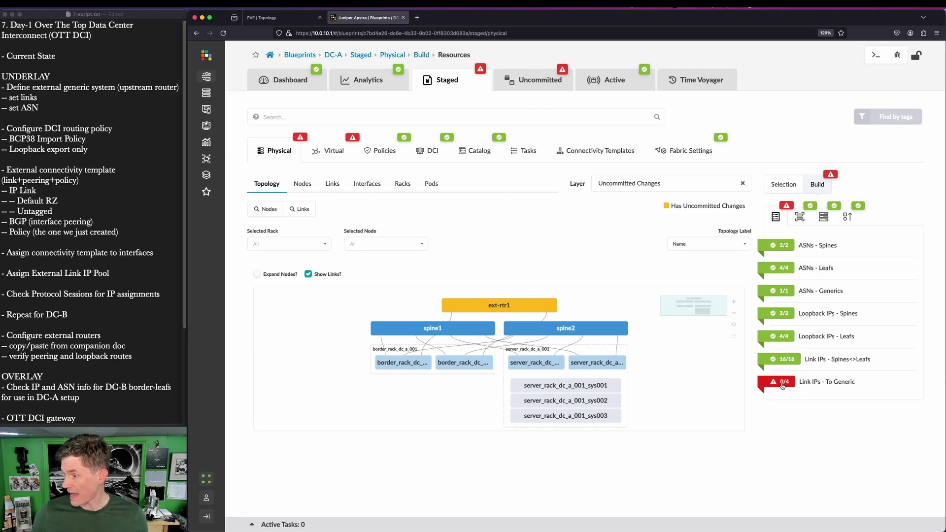
pyautogui.click(782, 384)
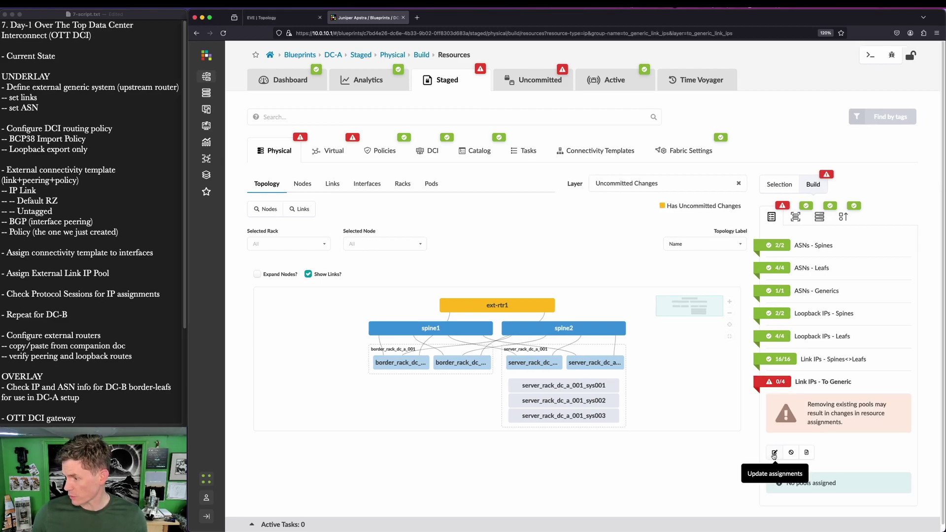
pyautogui.click(774, 453)
pyautogui.scroll(-1, 773, 457)
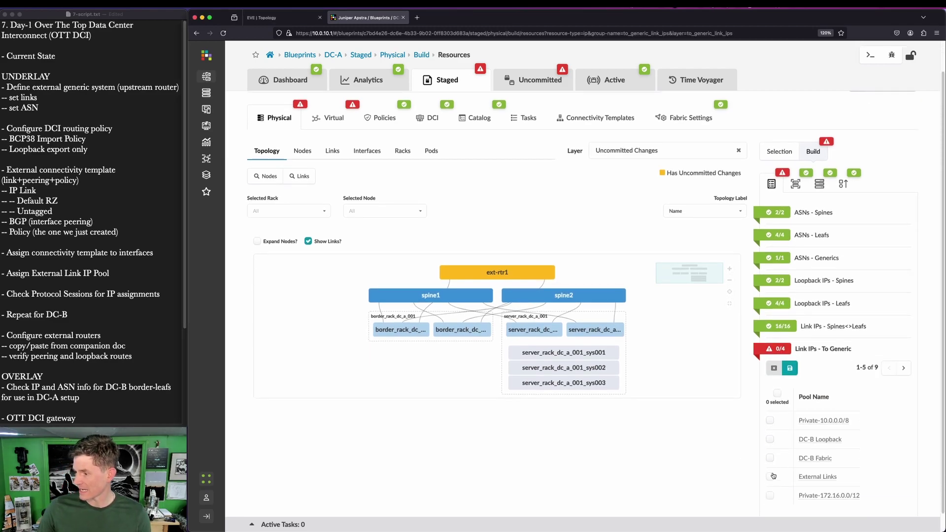
pyautogui.click(771, 477)
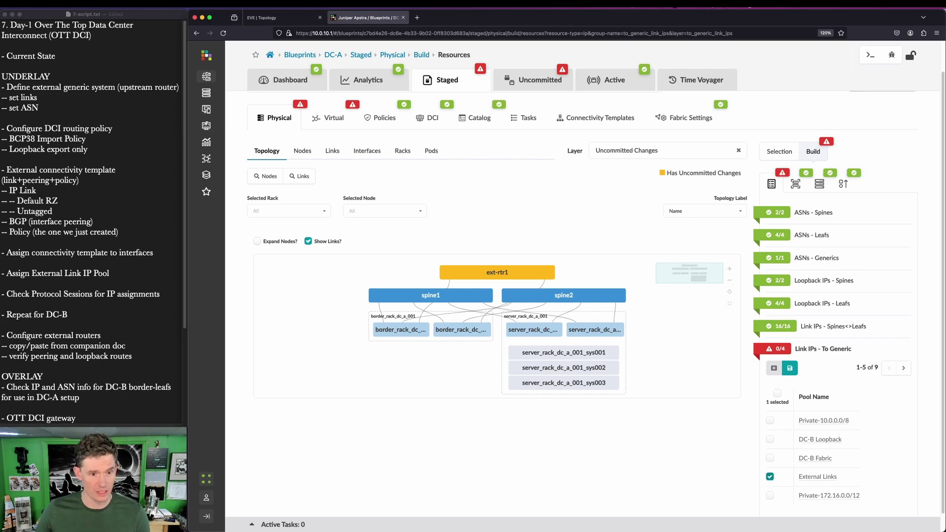
pyautogui.click(790, 368)
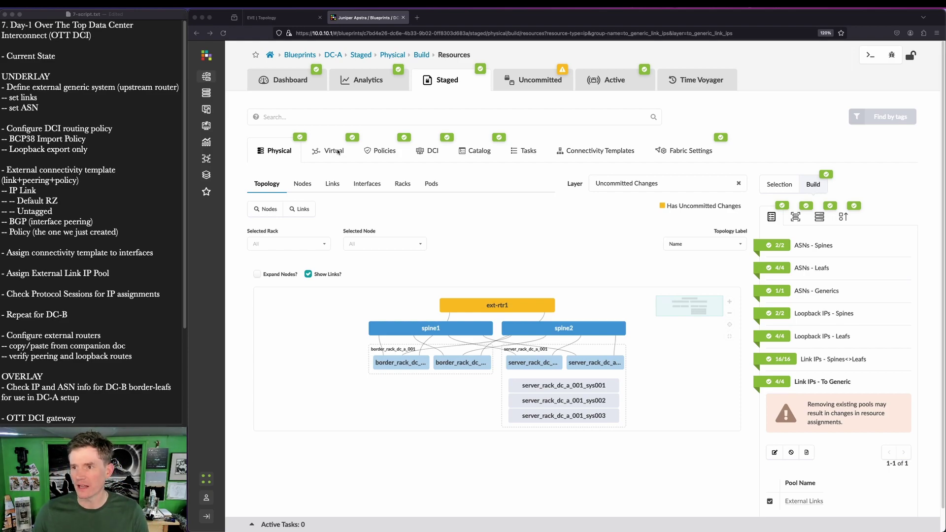
# Step: On the EVE topology, highlight the DCI and WAN addresses of ext-rtr1 and DC-A-border1
pyautogui.click(283, 17)
pyautogui.hotkey('alt', 'shift', 'a')
pyautogui.moveTo(363, 135)
pyautogui.mouseDown()
pyautogui.moveTo(427, 173)
pyautogui.moveTo(458, 175)
pyautogui.mouseUp()
pyautogui.moveTo(263, 250); pyautogui.dragTo(343, 289)
# Step: Highlight border2's DCI/WAN labels, ASN 65103 and ext-rtr1's ge-0/0/2.4 10.3.0.3/31, then return to Apstra
pyautogui.moveTo(476, 224)
pyautogui.mouseDown()
pyautogui.moveTo(608, 277)
pyautogui.moveTo(586, 268)
pyautogui.mouseUp()
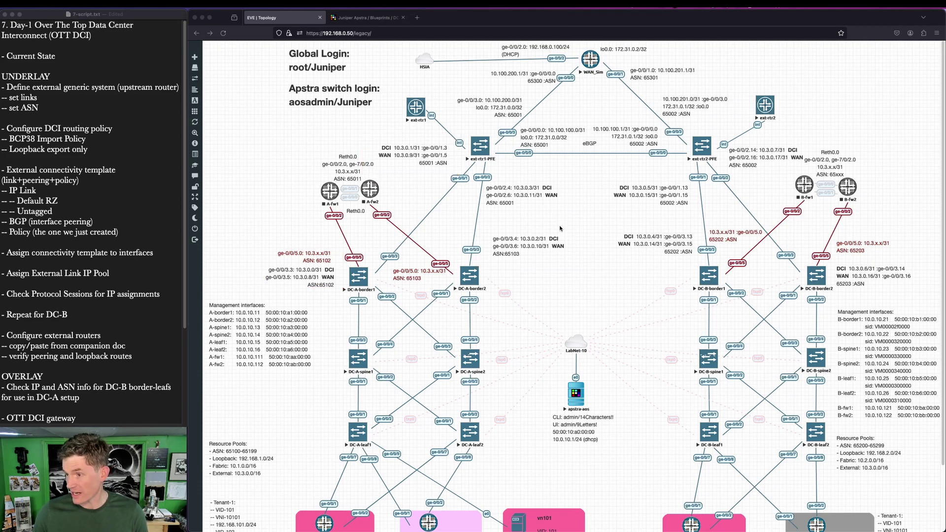
pyautogui.moveTo(484, 179)
pyautogui.mouseDown()
pyautogui.moveTo(498, 193)
pyautogui.moveTo(557, 195)
pyautogui.mouseUp()
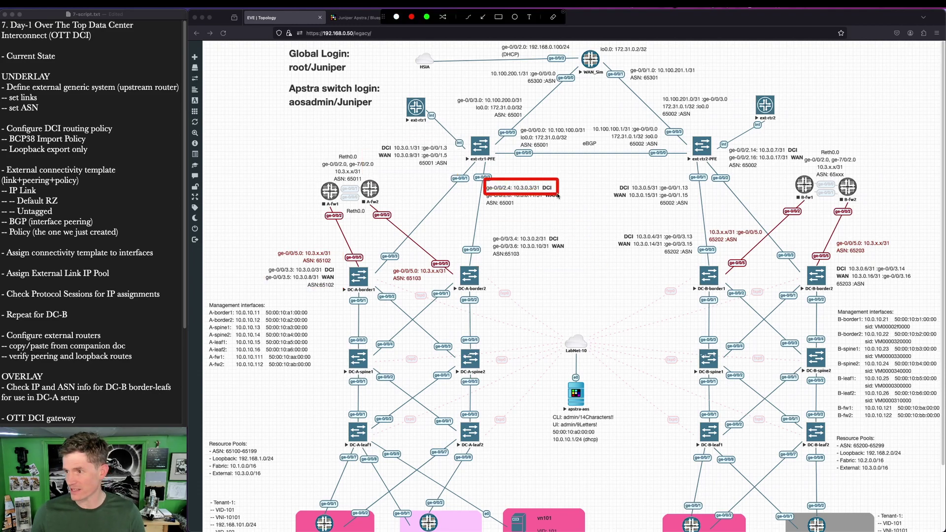
pyautogui.moveTo(488, 229); pyautogui.dragTo(566, 264)
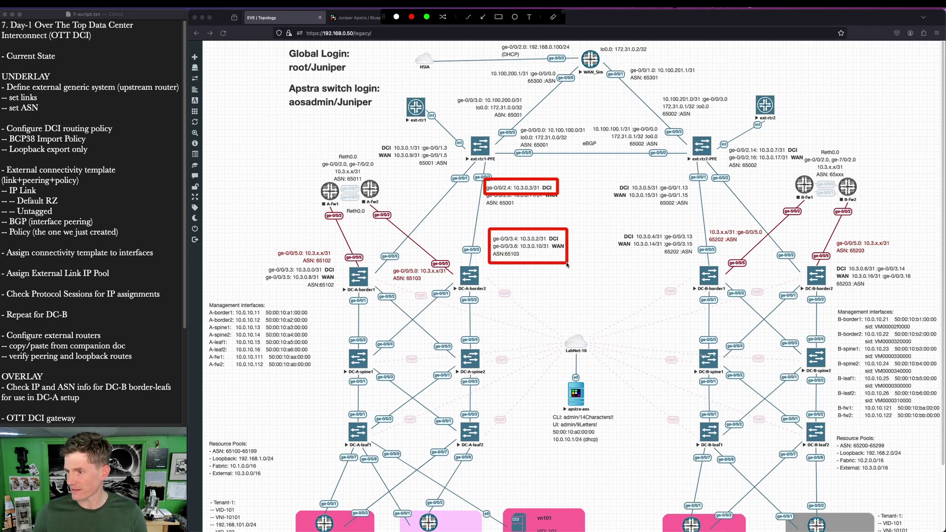
pyautogui.moveTo(488, 241)
pyautogui.mouseDown()
pyautogui.moveTo(576, 259)
pyautogui.moveTo(497, 243)
pyautogui.moveTo(573, 251)
pyautogui.moveTo(570, 243)
pyautogui.mouseUp()
pyautogui.moveTo(483, 178); pyautogui.dragTo(563, 213)
pyautogui.moveTo(483, 178)
pyautogui.mouseDown()
pyautogui.moveTo(491, 193)
pyautogui.moveTo(559, 195)
pyautogui.mouseUp()
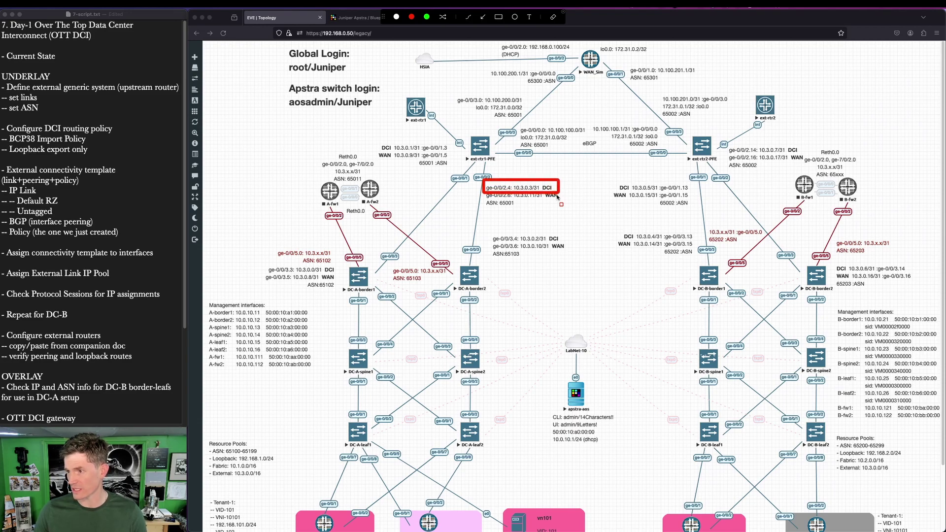
pyautogui.press('Escape')
pyautogui.click(382, 18)
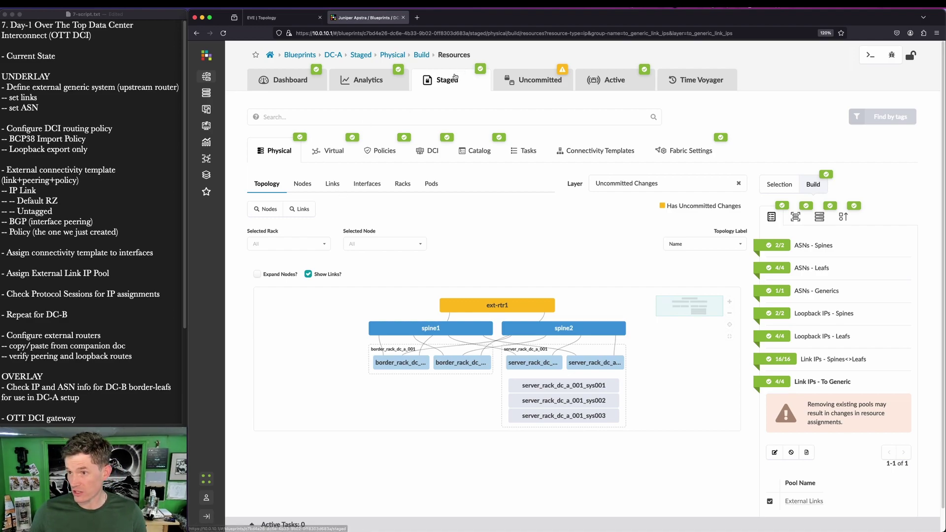
# Step: Show DC-A's staged Protocol Sessions and highlight the peer IPv4 addresses and border-leaf ASNs
pyautogui.click(325, 154)
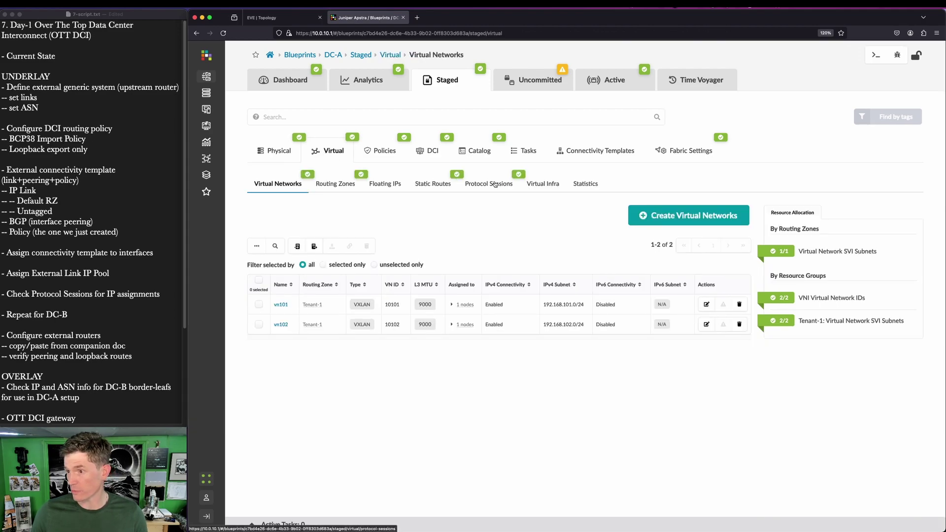
pyautogui.click(495, 184)
pyautogui.hotkey('ctrl', 'a')
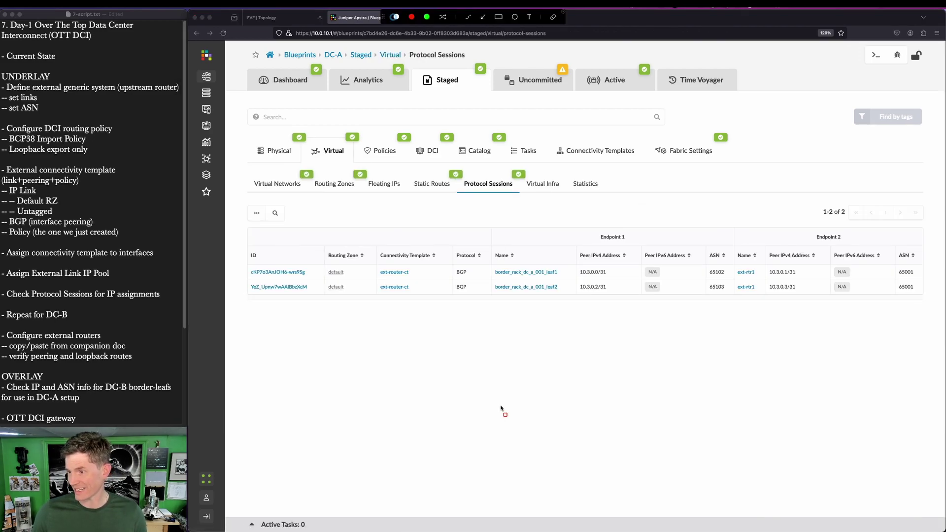
pyautogui.moveTo(572, 261); pyautogui.dragTo(626, 297)
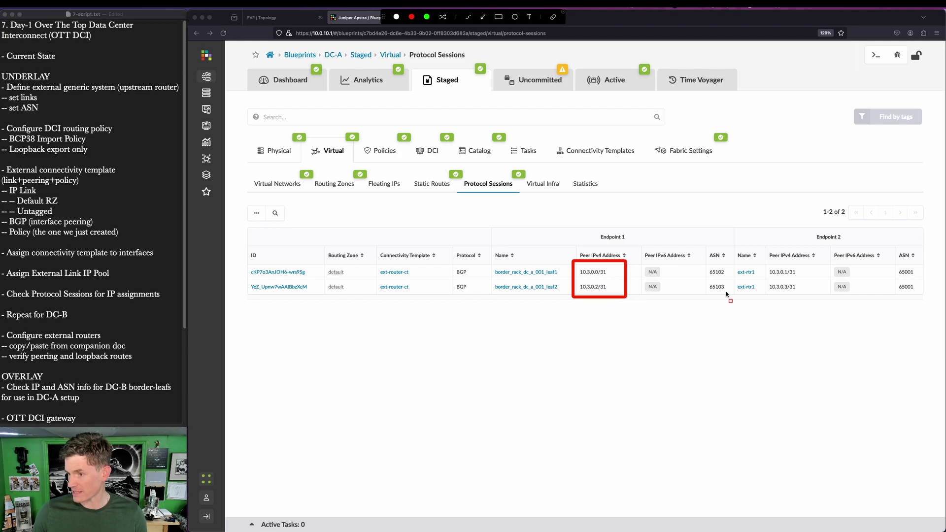
pyautogui.moveTo(755, 261); pyautogui.dragTo(817, 305)
pyautogui.moveTo(695, 256); pyautogui.dragTo(745, 309)
pyautogui.press('Escape')
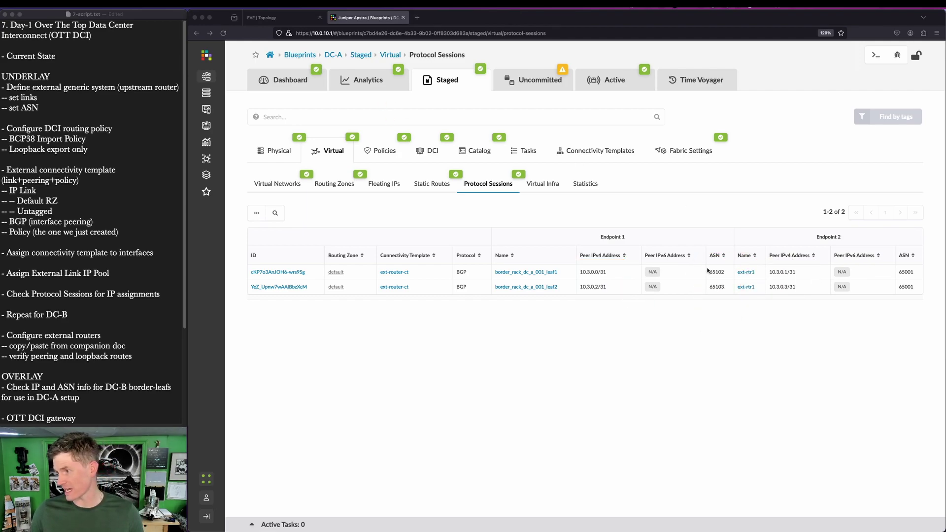
pyautogui.click(267, 13)
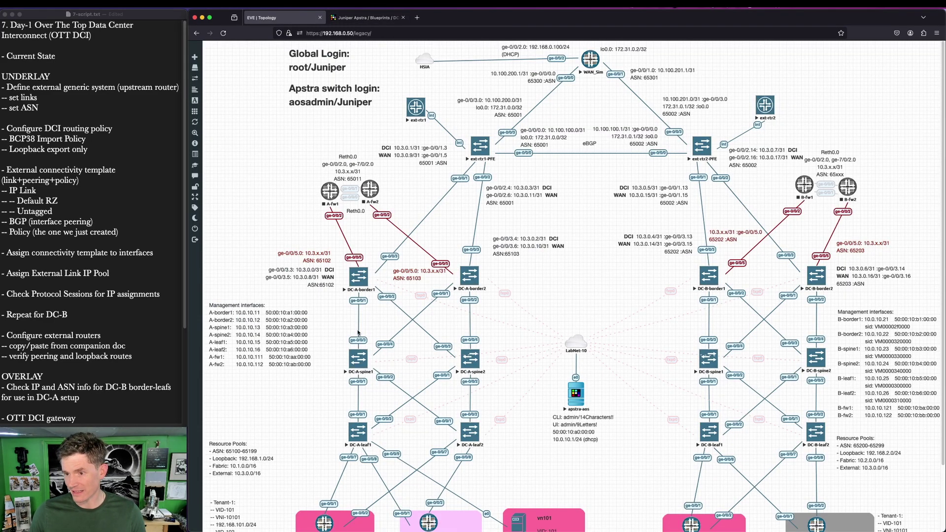
# Step: On the EVE diagram, highlight ASNs 65102/65103 and addresses 10.3.0.0/31 and 10.3.0.2/31, then return to Apstra
pyautogui.moveTo(308, 281); pyautogui.dragTo(347, 292)
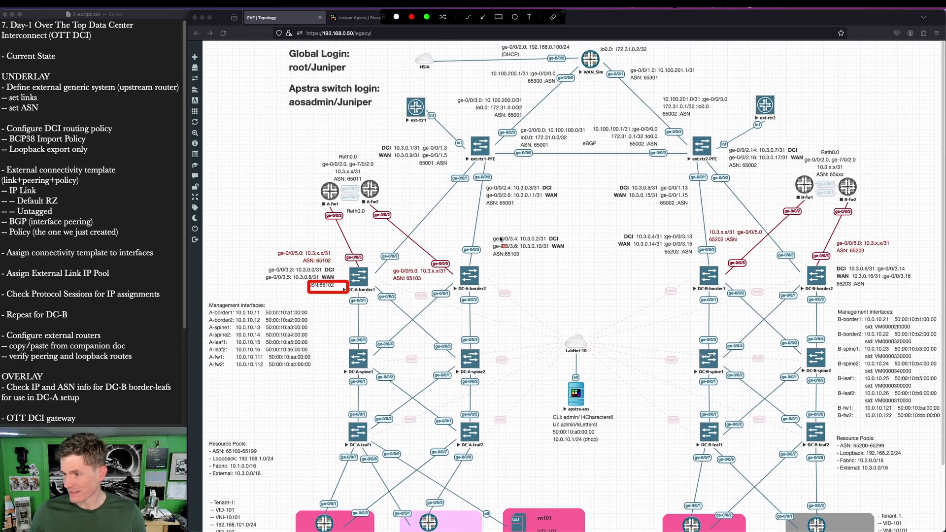
pyautogui.moveTo(495, 249); pyautogui.dragTo(547, 276)
pyautogui.press('Escape')
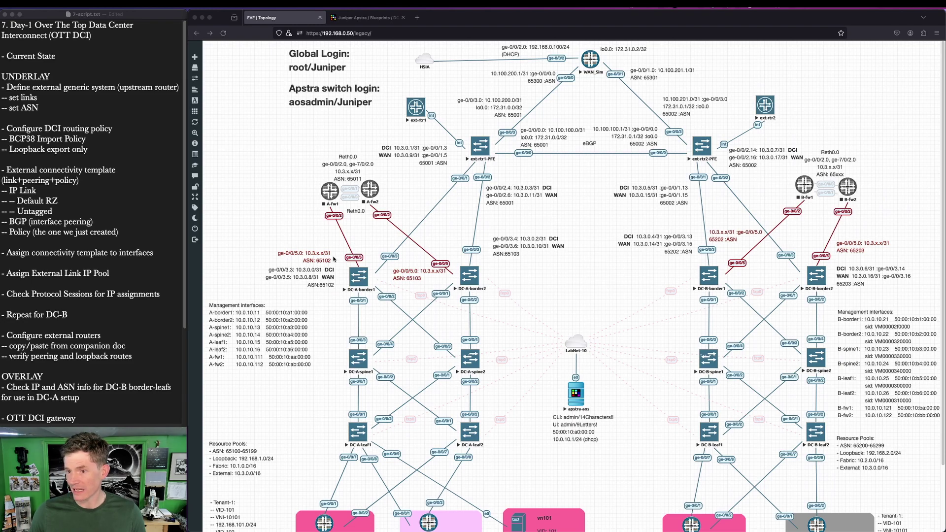
pyautogui.hotkey('ctrl', 'a')
pyautogui.moveTo(291, 265); pyautogui.dragTo(331, 278)
pyautogui.moveTo(489, 235); pyautogui.dragTo(588, 249)
pyautogui.press('Escape')
pyautogui.click(360, 17)
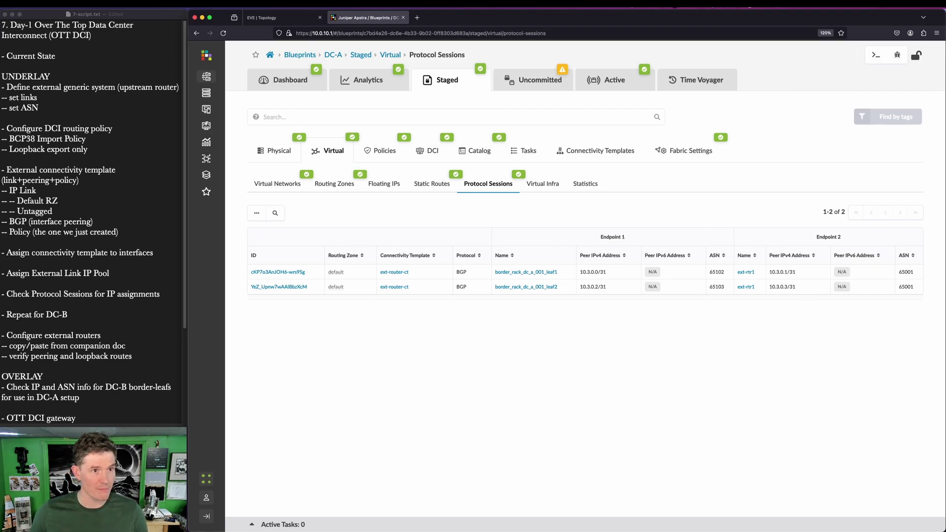
# Step: Bring up the slide deck and highlight its protocol sessions screenshot
pyautogui.press('super+Tab')
pyautogui.hotkey('ctrl', 'a')
pyautogui.moveTo(506, 230)
pyautogui.mouseDown()
pyautogui.moveTo(546, 262)
pyautogui.moveTo(659, 311)
pyautogui.mouseUp()
pyautogui.press('Escape')
# Step: Hide the PowerPoint deck to reveal Apstra's DC-A protocol sessions again
pyautogui.click(557, 63)
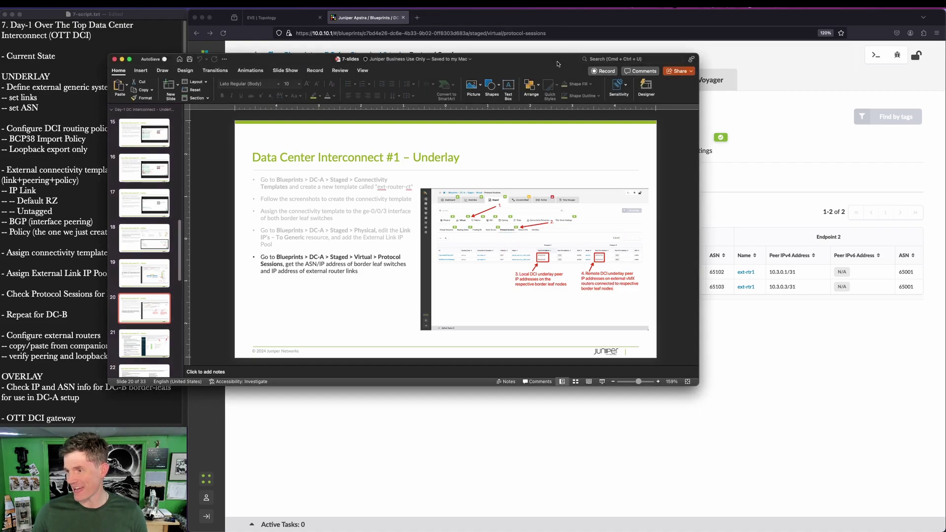
pyautogui.press('super+h')
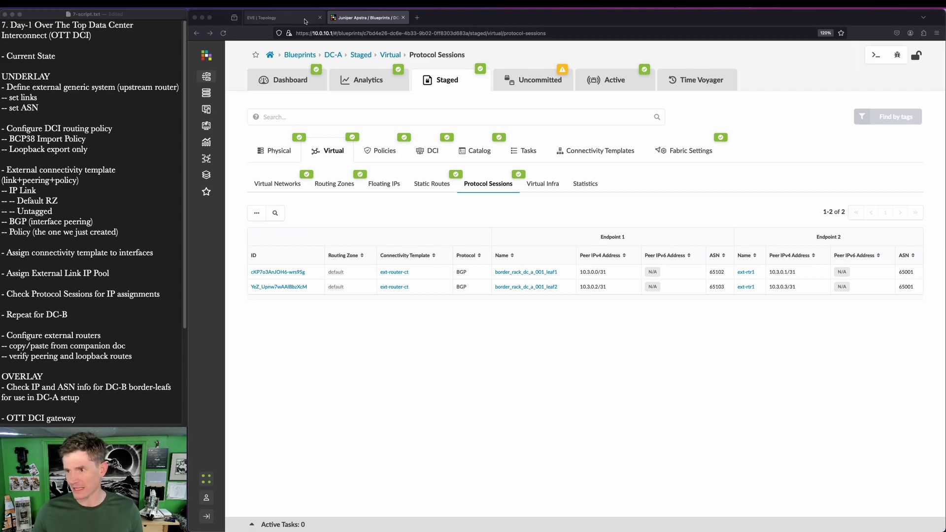
# Step: Commit DC-A's uncommitted changes to Active and go back to the Blueprints list
pyautogui.click(305, 21)
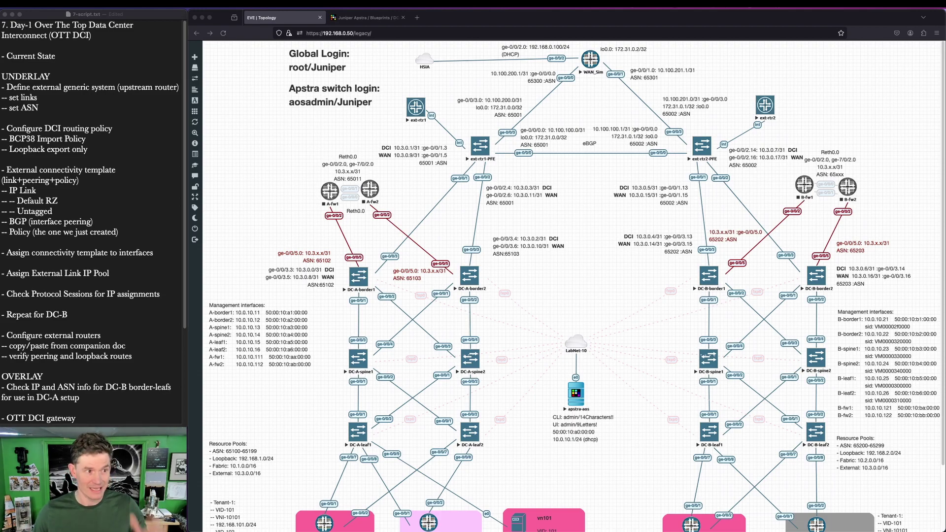
pyautogui.click(362, 22)
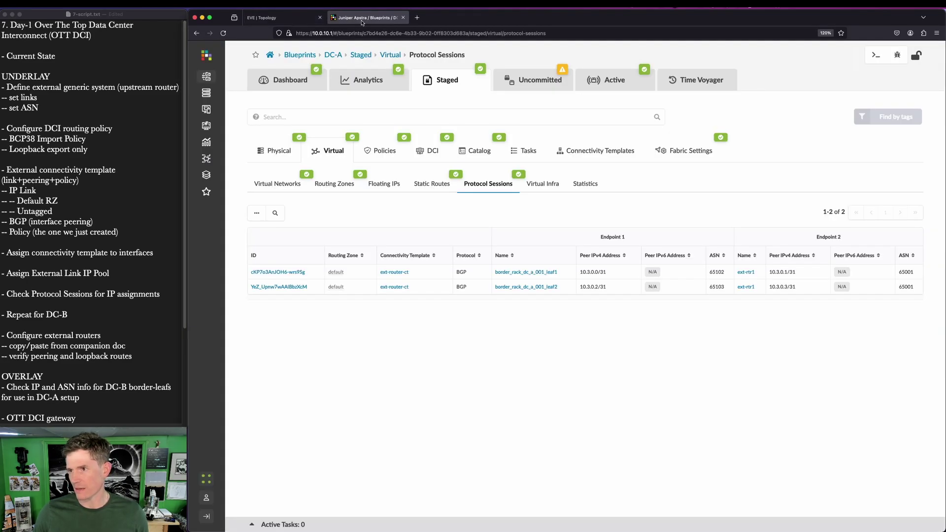
pyautogui.click(500, 78)
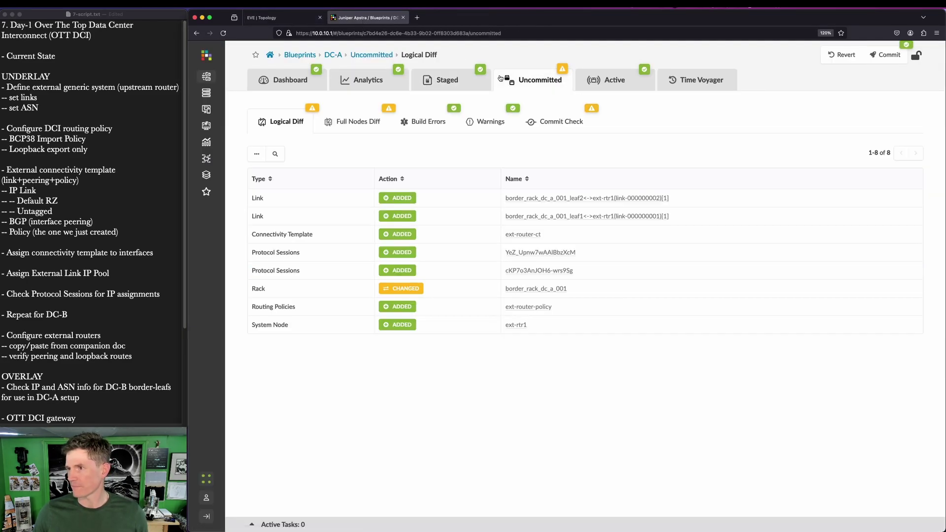
pyautogui.click(890, 56)
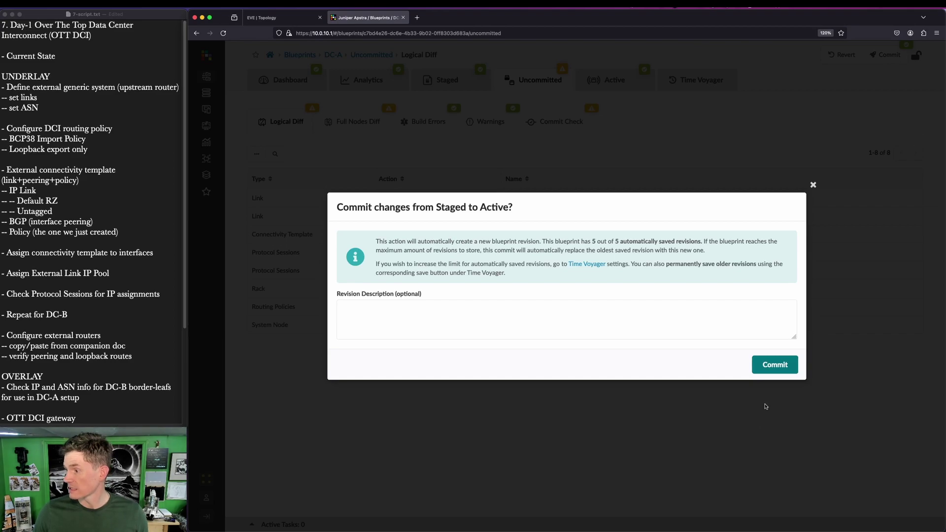
pyautogui.click(772, 363)
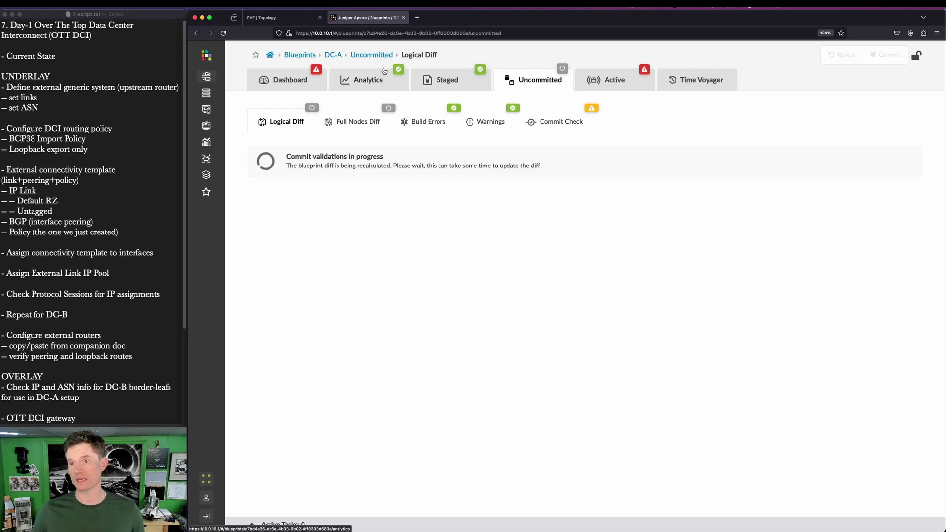
pyautogui.click(300, 55)
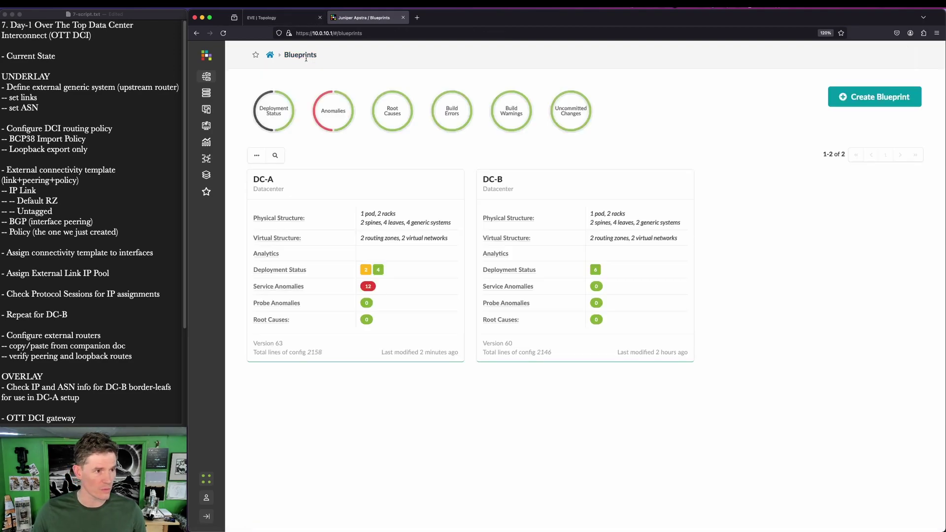
# Step: Open DC-B's staged physical topology and begin adding a generic system from border leaf1
pyautogui.click(497, 181)
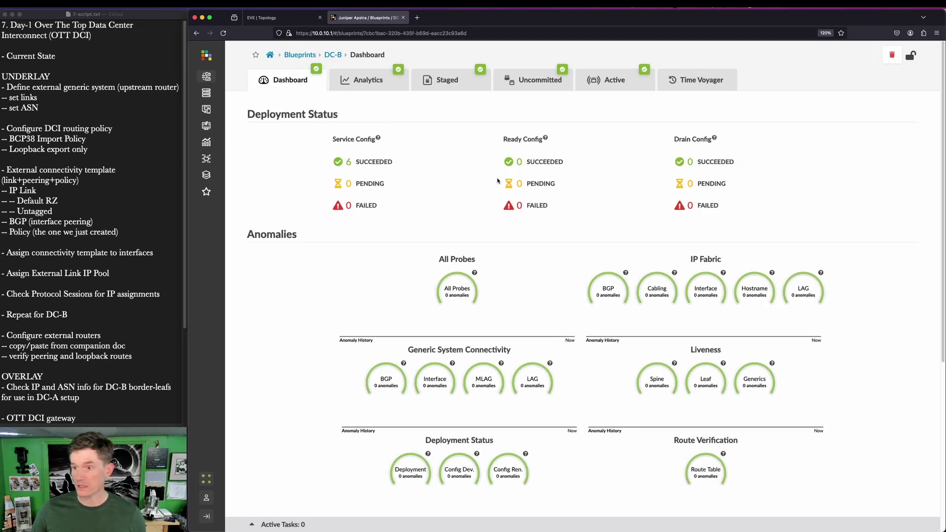
pyautogui.click(447, 84)
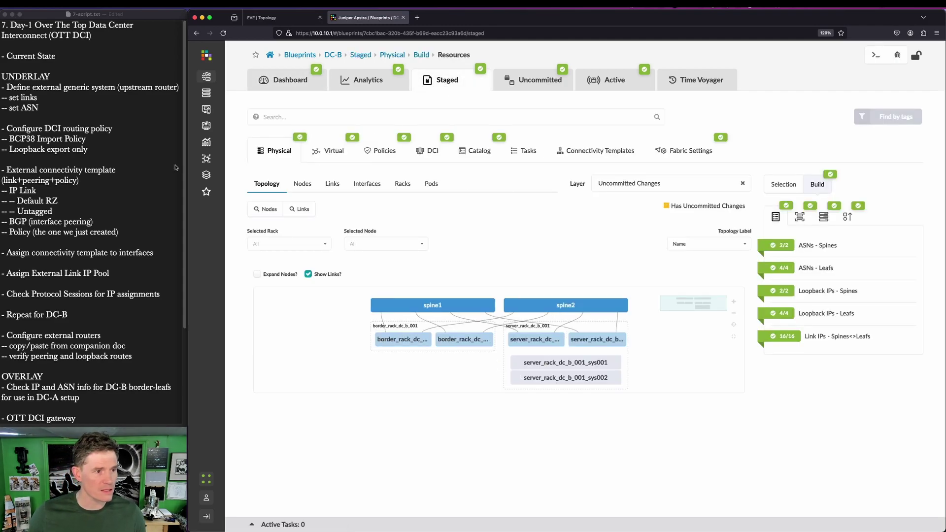
pyautogui.click(408, 340)
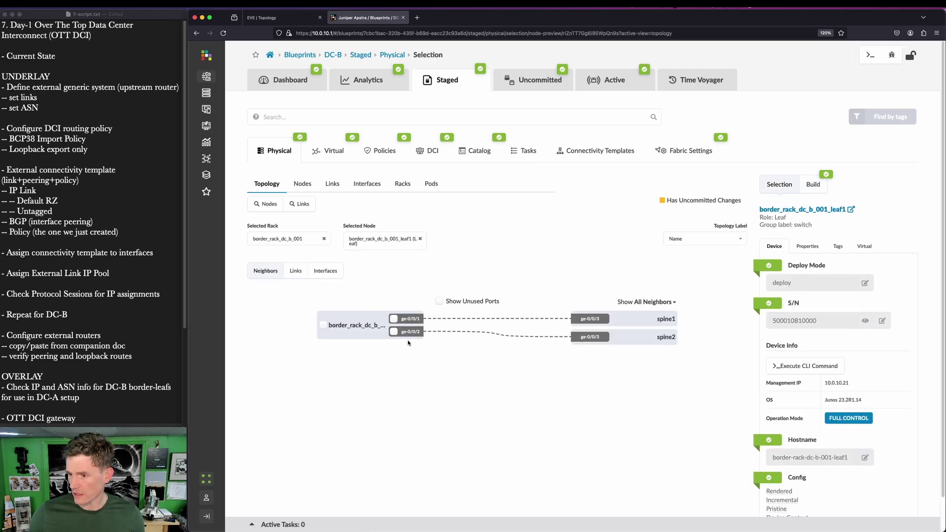
pyautogui.click(323, 326)
pyautogui.click(325, 298)
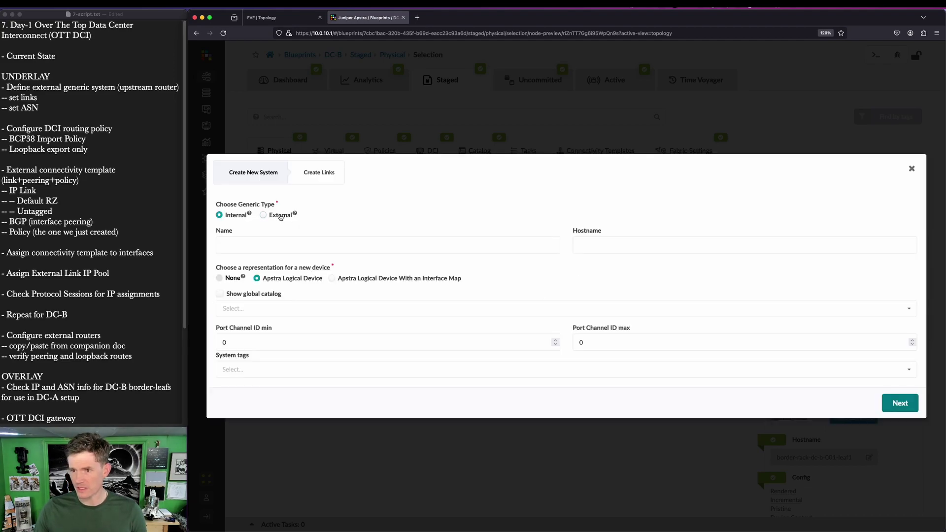
# Step: Define the system as External, named ext-rtr2, with no logical device representation
pyautogui.click(281, 216)
pyautogui.moveTo(253, 204); pyautogui.dragTo(334, 238)
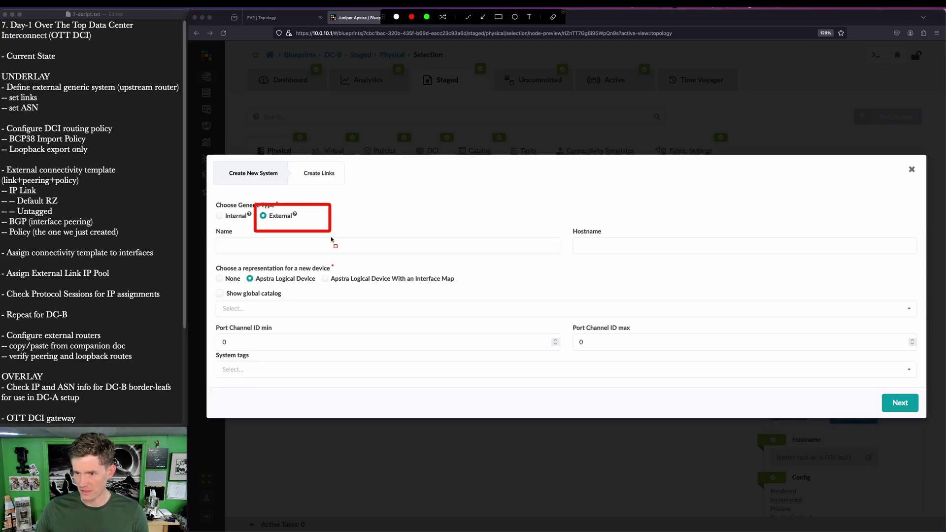
pyautogui.press('Escape')
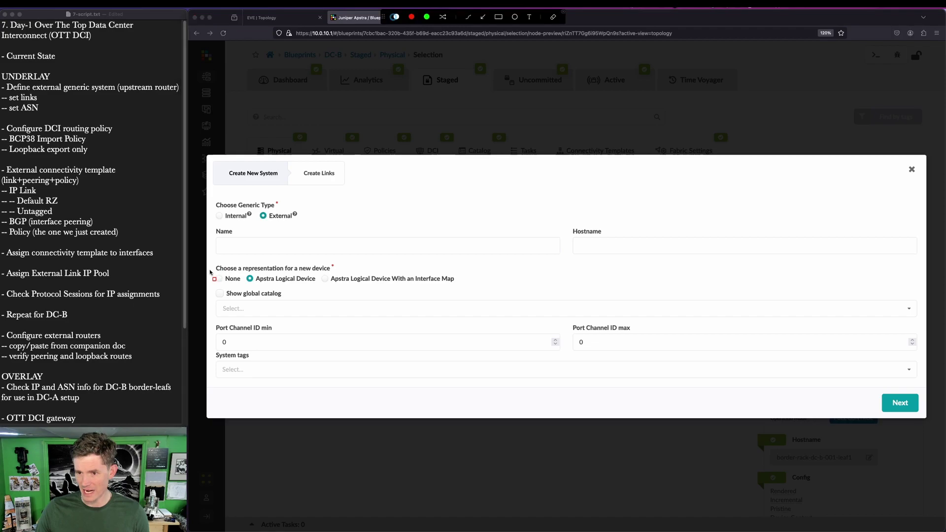
pyautogui.click(220, 217)
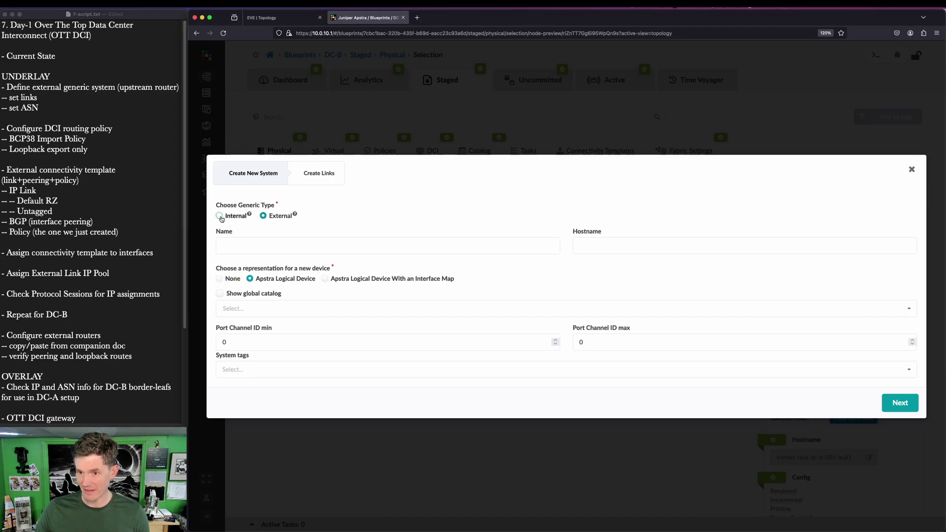
pyautogui.click(263, 215)
pyautogui.click(264, 248)
pyautogui.write('ext-rtr2')
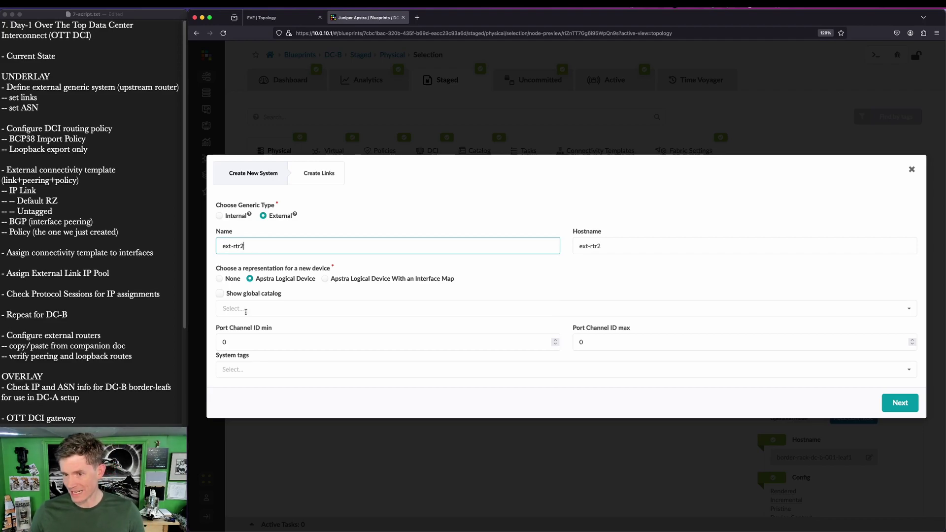
pyautogui.click(250, 311)
pyautogui.click(503, 285)
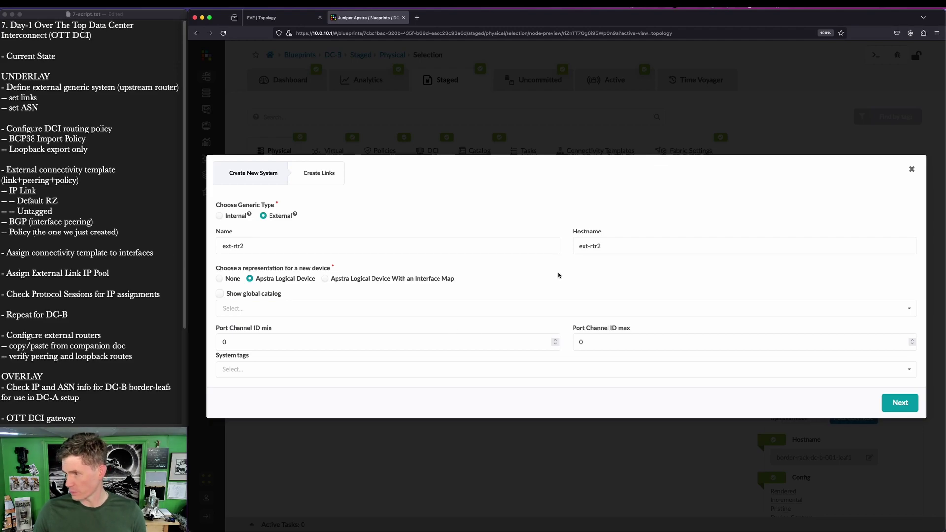
pyautogui.click(901, 403)
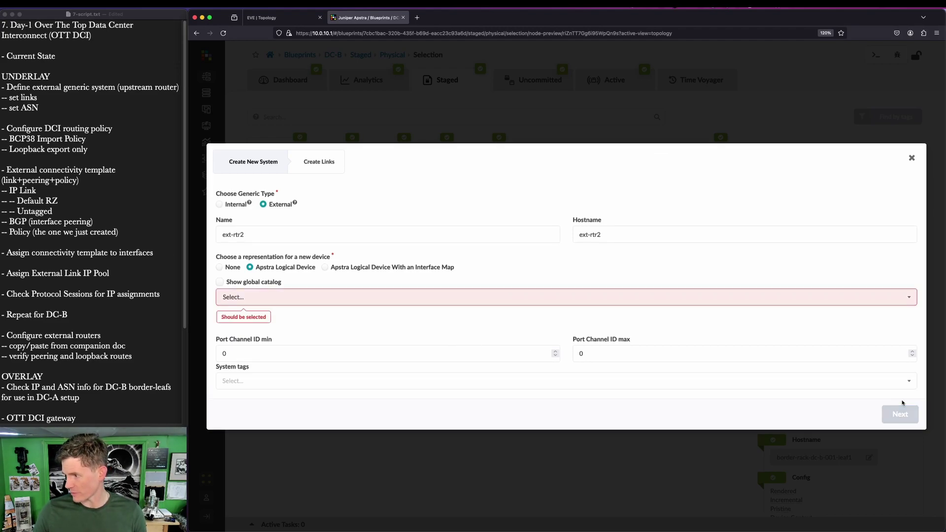
pyautogui.click(258, 299)
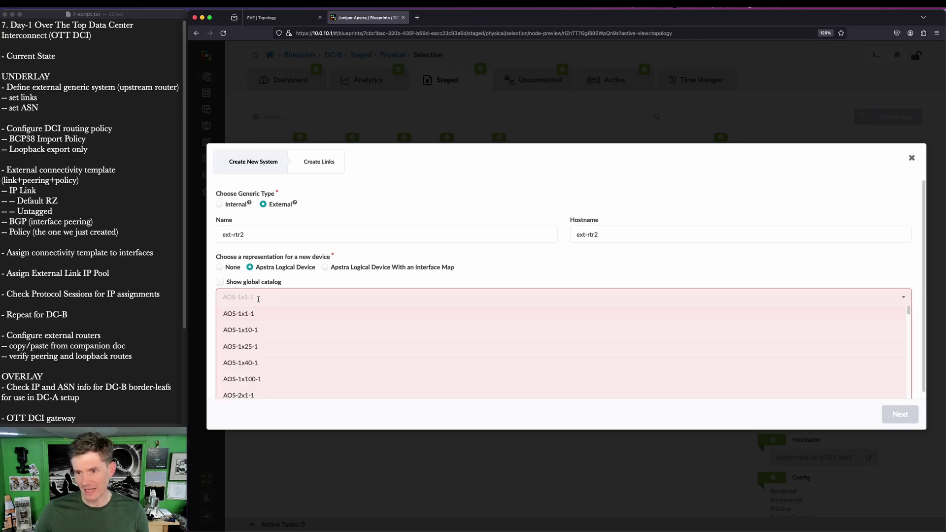
pyautogui.click(197, 269)
pyautogui.click(219, 267)
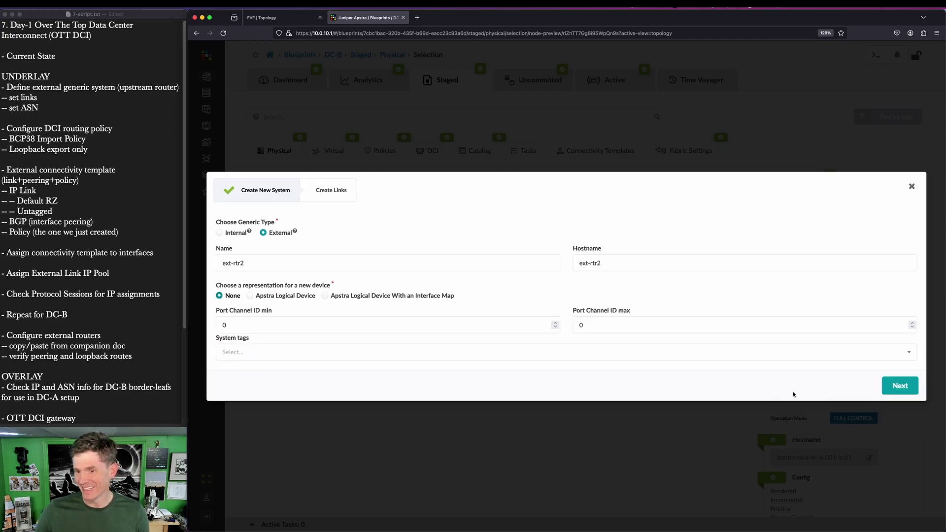
pyautogui.click(898, 384)
# Step: Link ext-rtr2 to ge-0/0/3 on both border leafs and create it
pyautogui.click(262, 273)
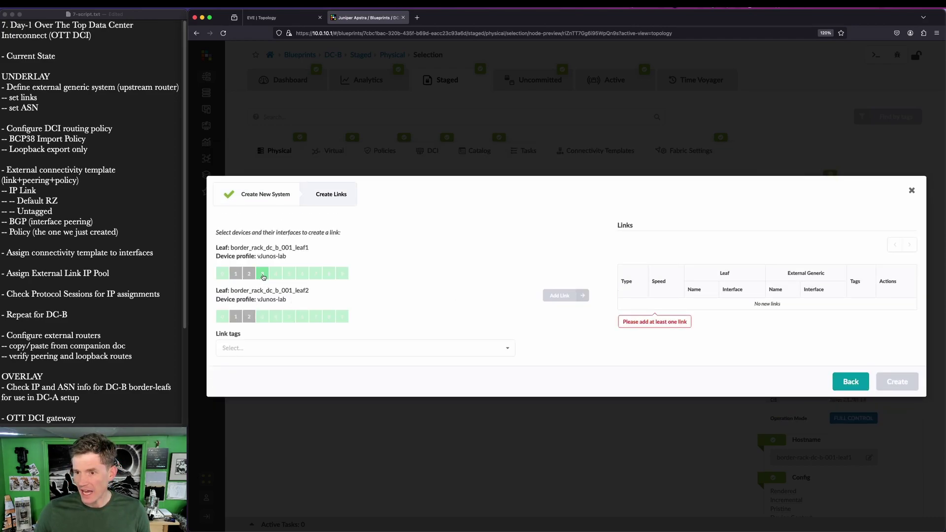
pyautogui.click(315, 287)
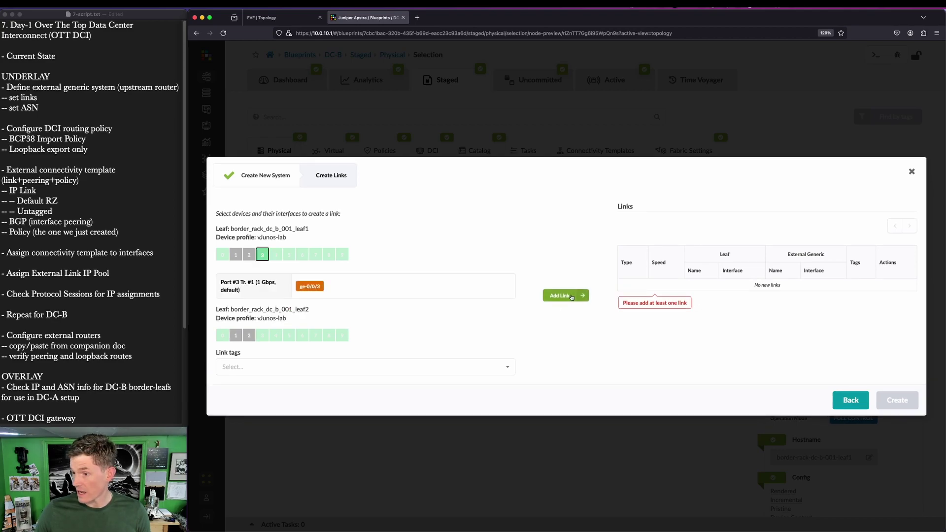
pyautogui.click(559, 296)
pyautogui.click(262, 335)
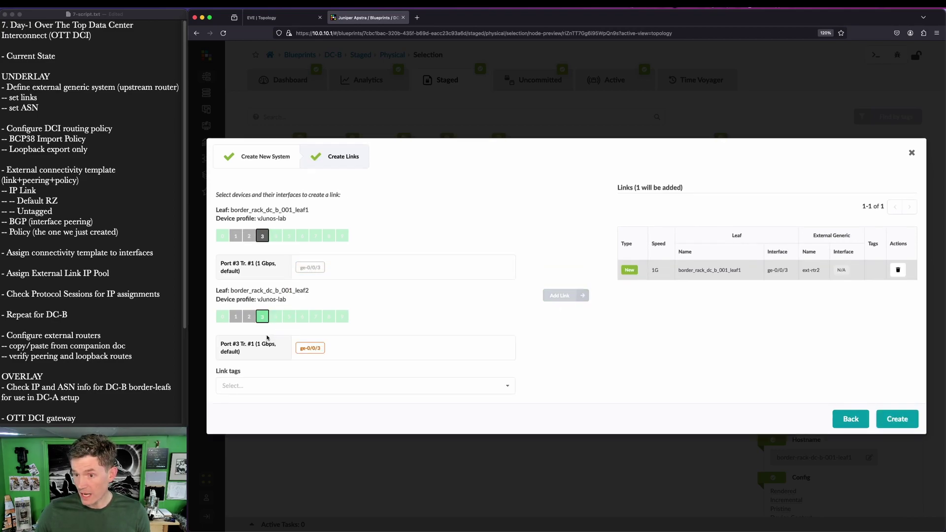
pyautogui.click(310, 348)
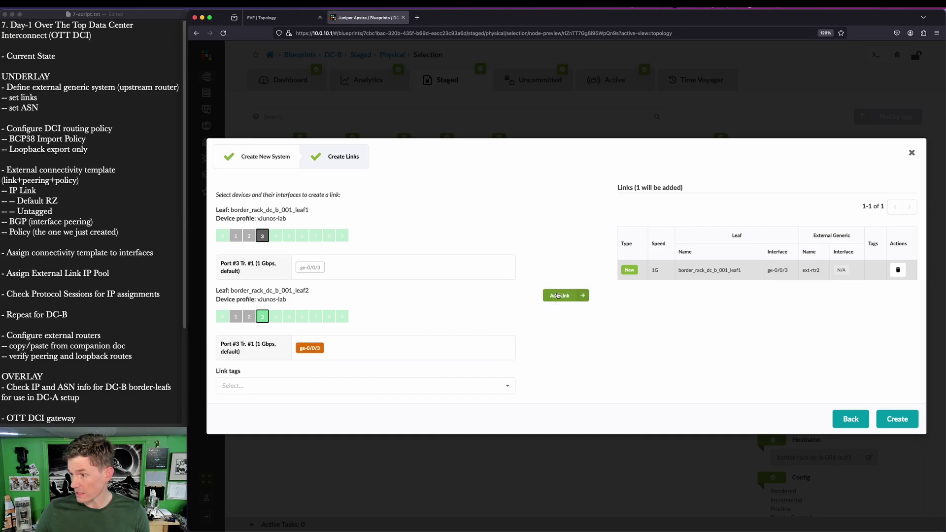
pyautogui.click(560, 296)
pyautogui.click(894, 420)
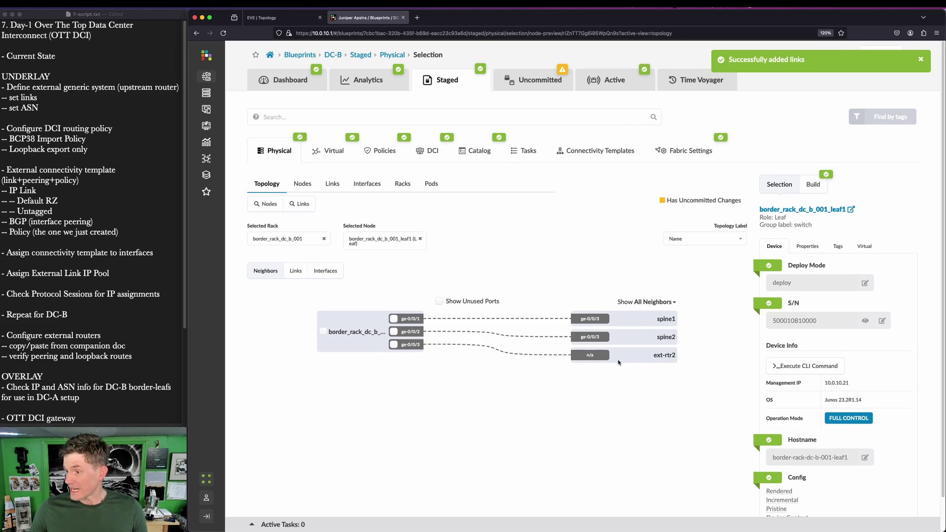
# Step: Open ext-rtr2's Properties and enter its ASN, confirming 65002 on the lab diagram
pyautogui.click(665, 358)
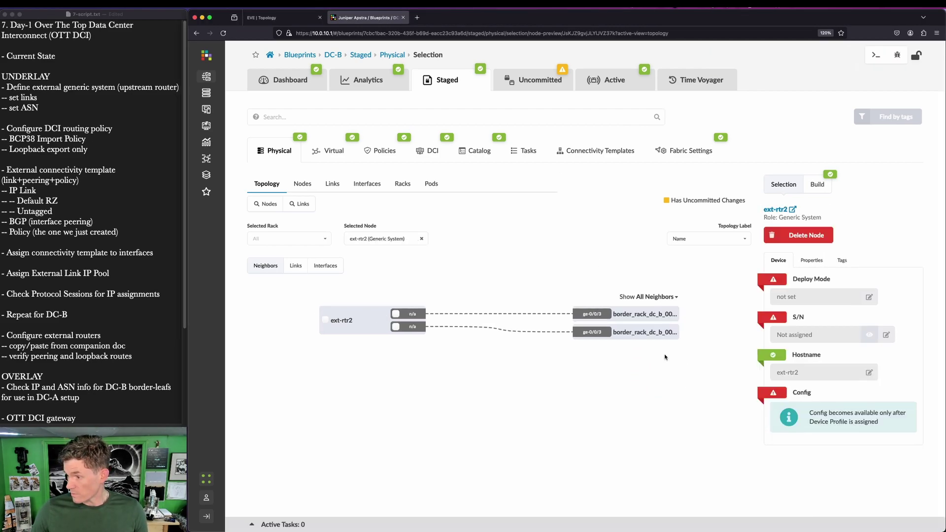
pyautogui.click(810, 259)
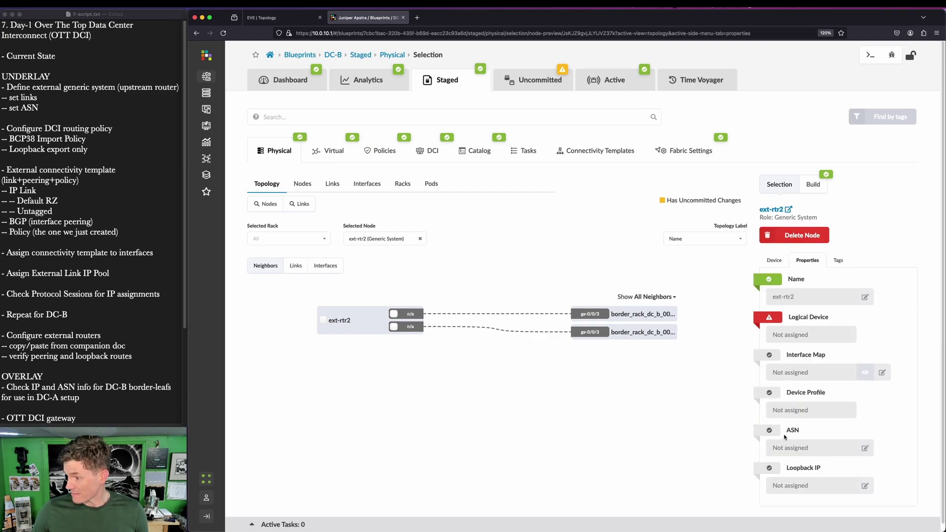
pyautogui.click(769, 432)
pyautogui.click(865, 448)
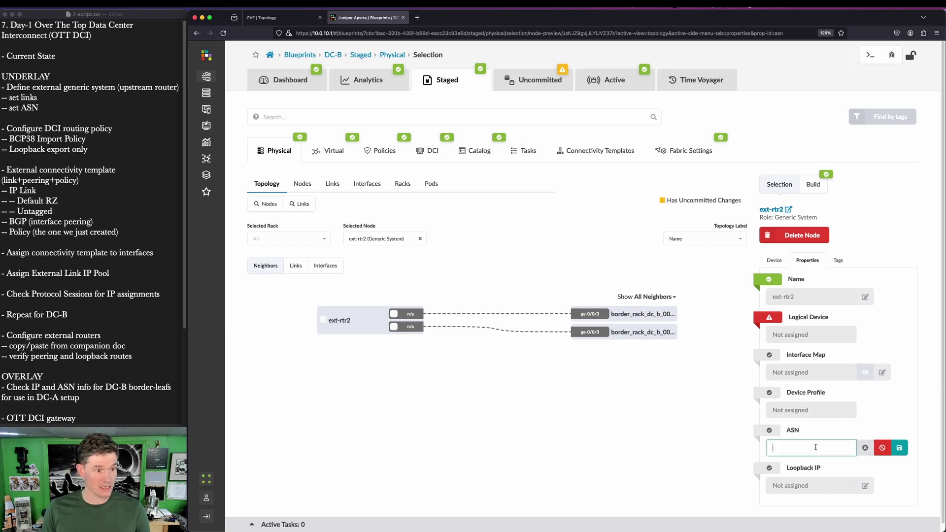
pyautogui.write('6500')
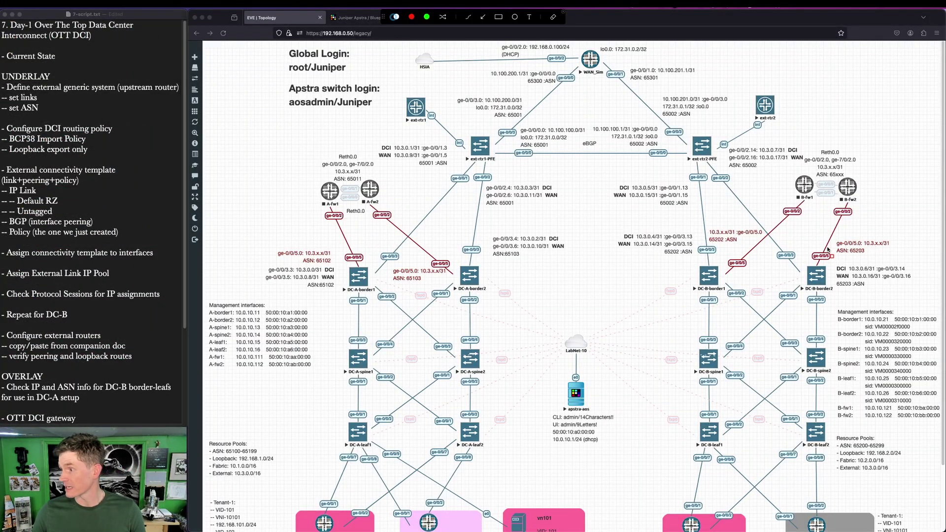
pyautogui.moveTo(651, 196); pyautogui.dragTo(726, 219)
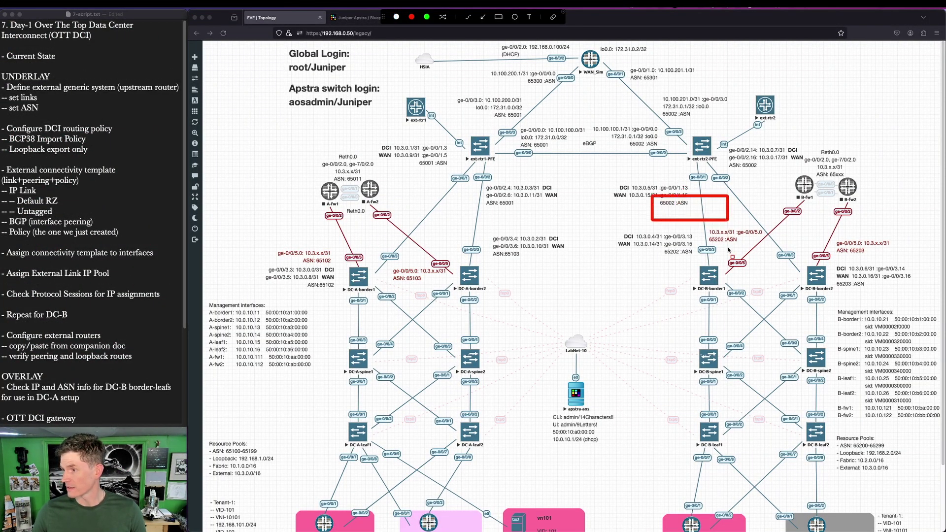
pyautogui.press('Escape')
pyautogui.click(357, 21)
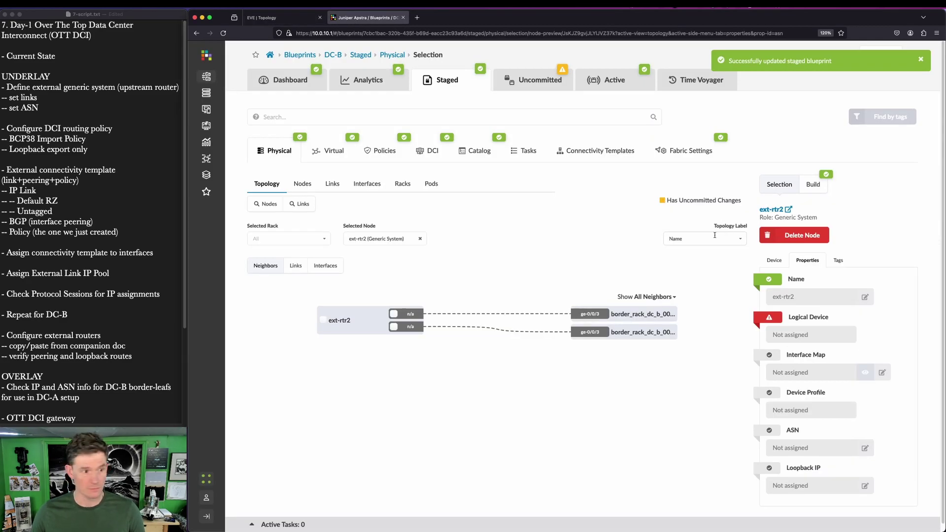
# Step: Start ext-router-policy in DC-B's Routing Policies, importing Extra Only with two route entries
pyautogui.click(390, 152)
pyautogui.click(432, 185)
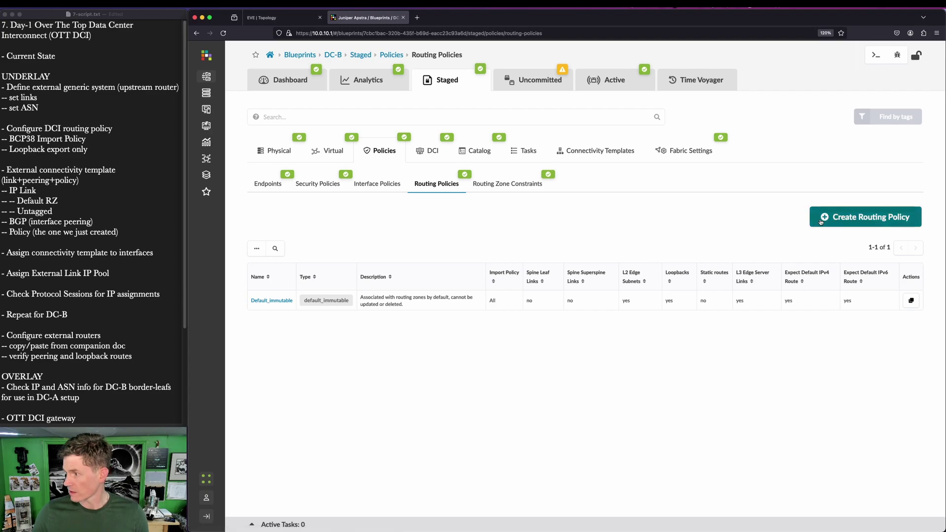
pyautogui.click(822, 220)
pyautogui.write('ext')
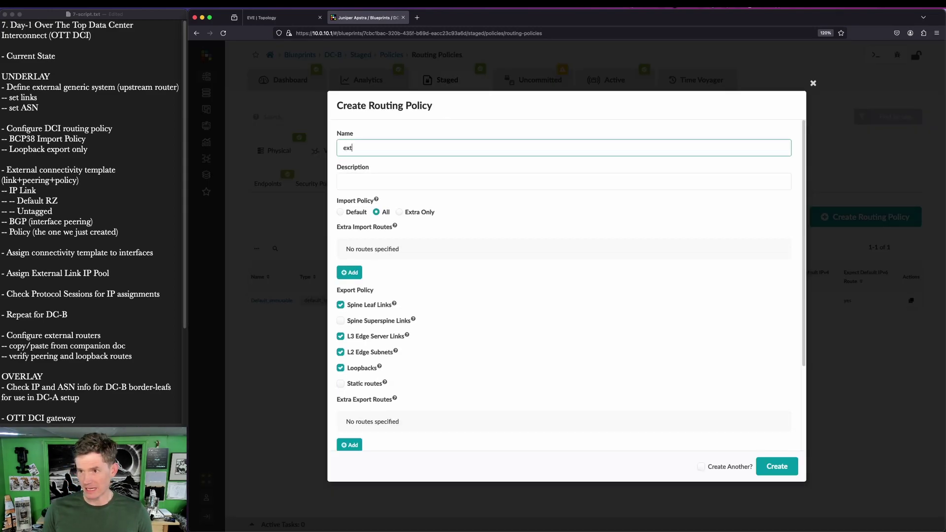
pyautogui.write('-router-policy')
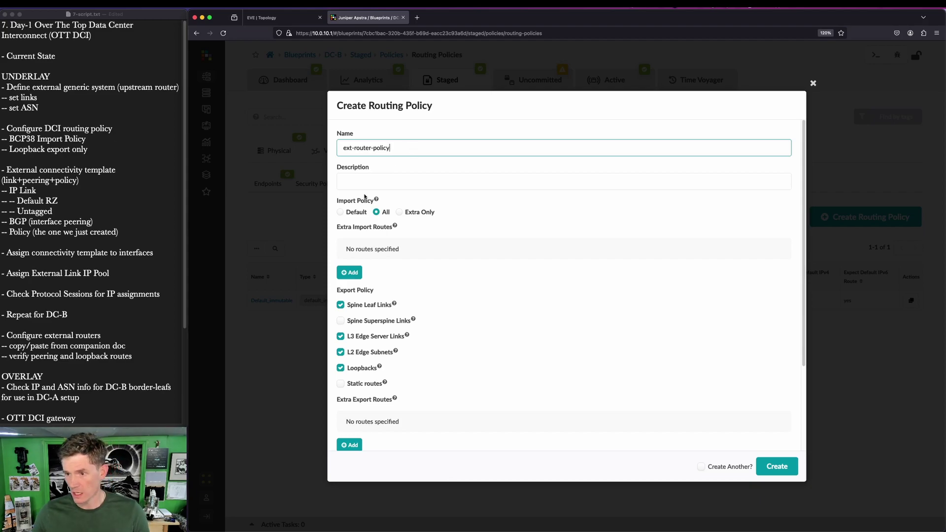
pyautogui.click(412, 212)
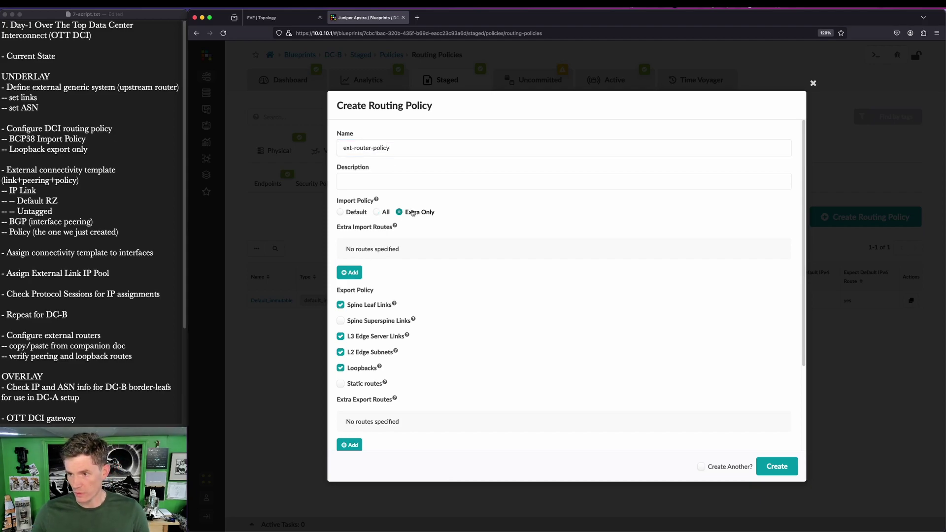
pyautogui.click(348, 274)
pyautogui.click(373, 261)
pyautogui.click(349, 281)
pyautogui.click(358, 262)
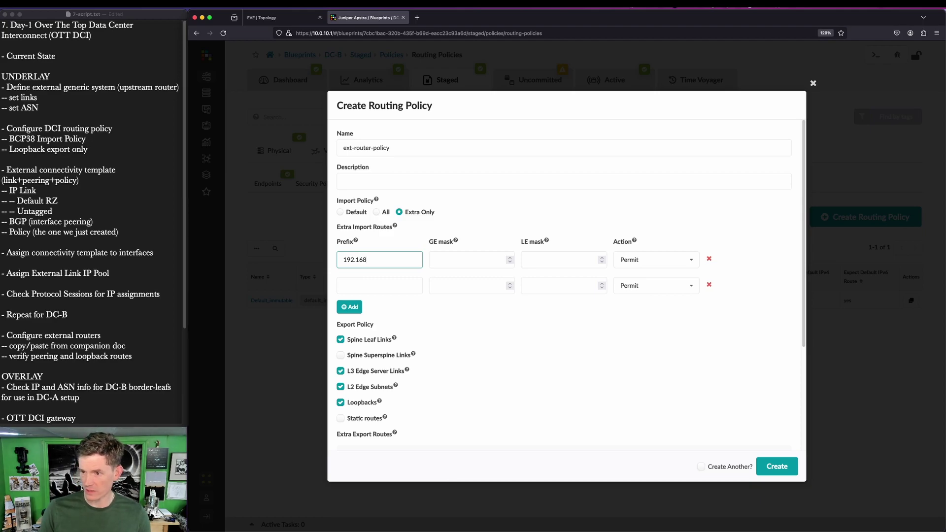
# Step: Set the first route to Deny, the second to 0.0.0.0/0, export only loopbacks, and create
pyautogui.click(435, 260)
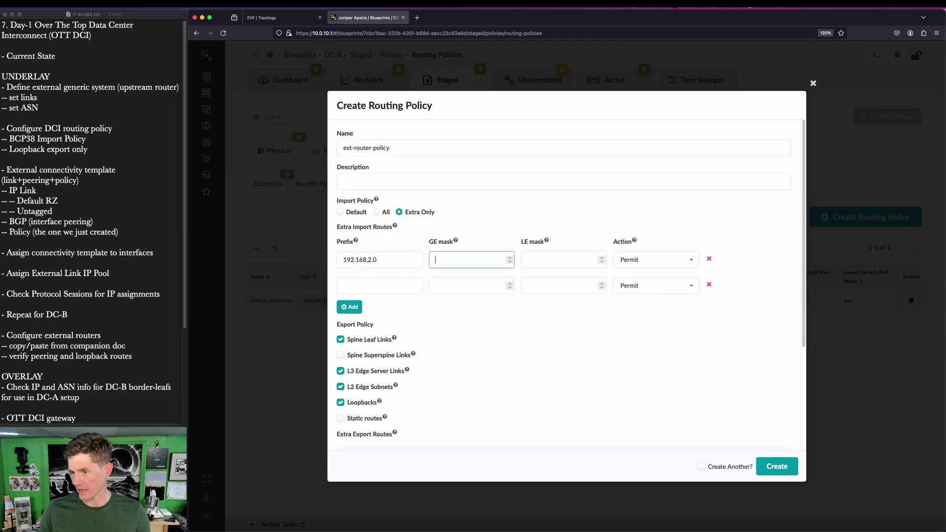
pyautogui.hotkey('shift', 'Tab')
pyautogui.press('End')
pyautogui.write('/')
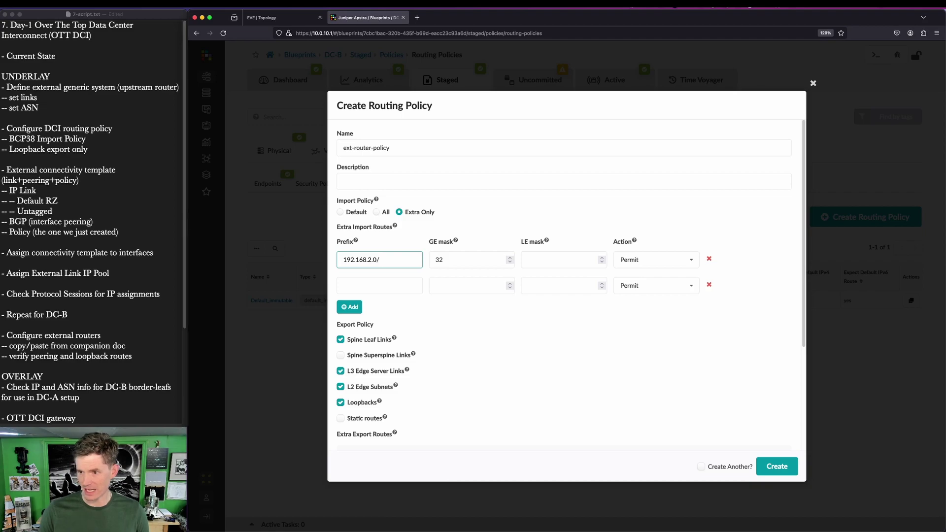
pyautogui.press('Tab')
pyautogui.press('Tab')
pyautogui.press('Tab')
pyautogui.press('Down')
pyautogui.press('Return')
pyautogui.click(387, 286)
pyautogui.write('0.')
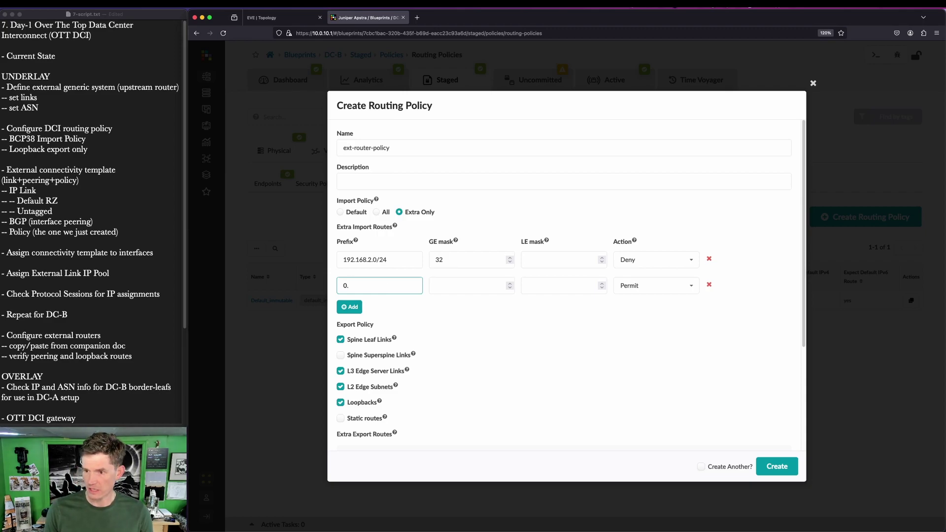
pyautogui.write('0.0.0/0')
pyautogui.press('Tab')
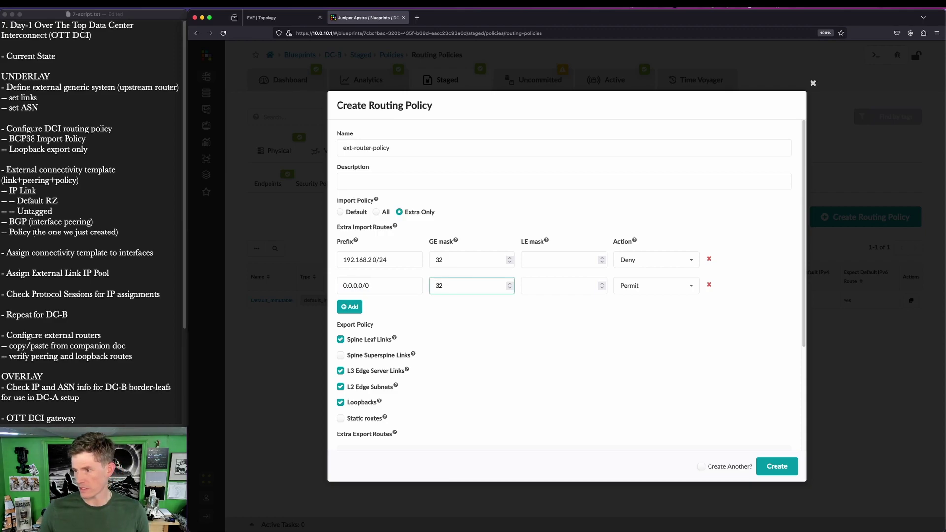
pyautogui.click(362, 341)
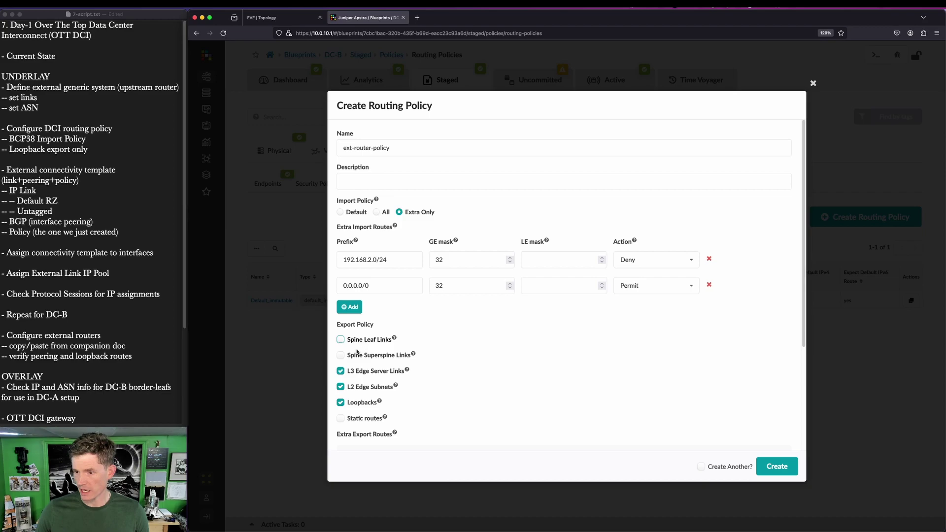
pyautogui.click(348, 371)
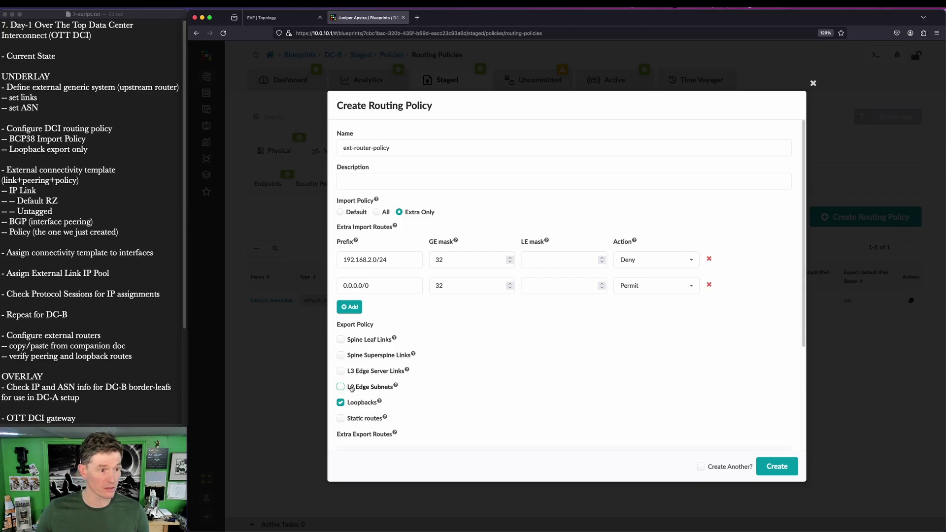
pyautogui.scroll(-3, 626, 412)
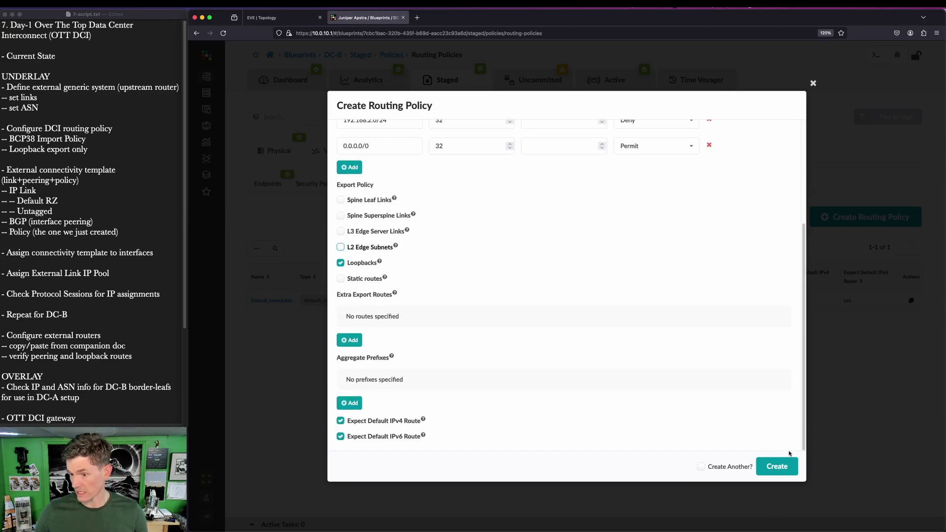
pyautogui.click(777, 466)
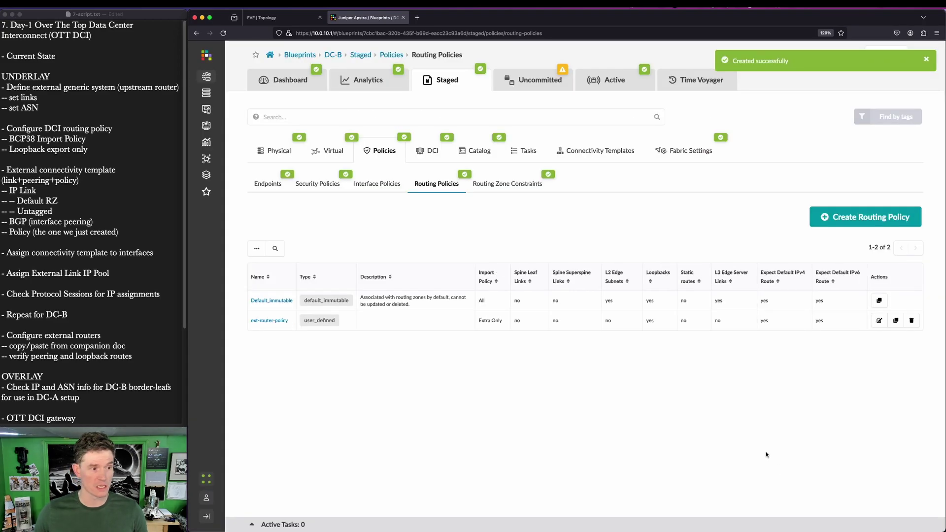
# Step: Create template ext-router-ct with IP Link, BGP Peering (Generic System) and Routing Policy primitives
pyautogui.click(607, 161)
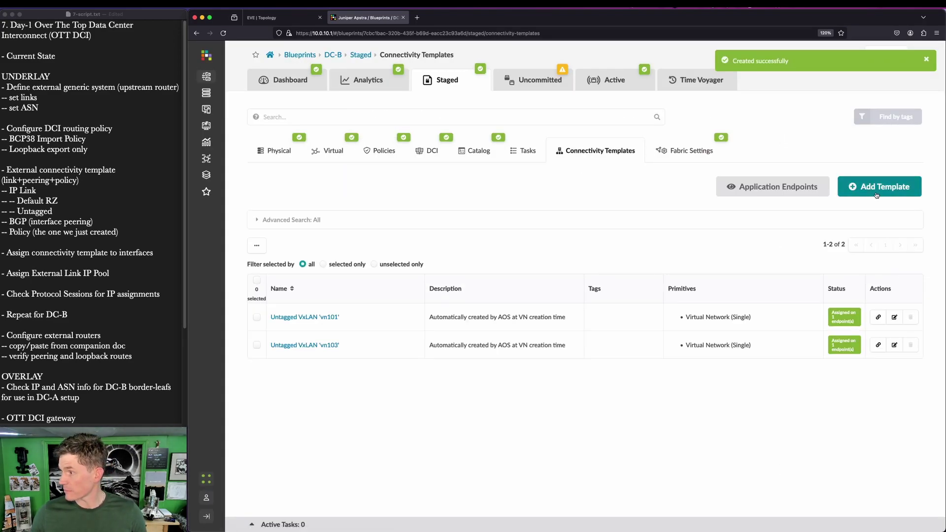
pyautogui.click(876, 194)
pyautogui.moveTo(266, 212); pyautogui.dragTo(227, 212)
pyautogui.write('ext-')
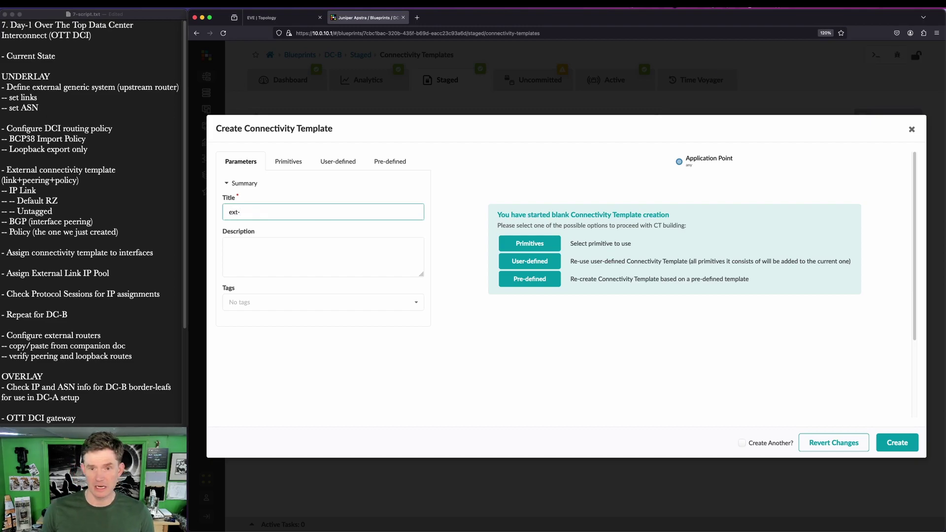
pyautogui.write('router-ct')
pyautogui.click(287, 161)
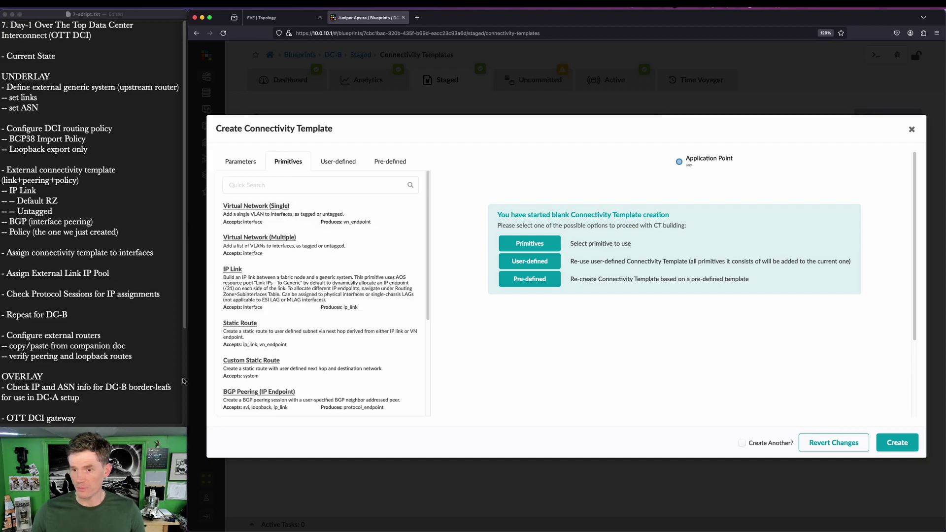
pyautogui.click(237, 269)
pyautogui.scroll(-3, 245, 279)
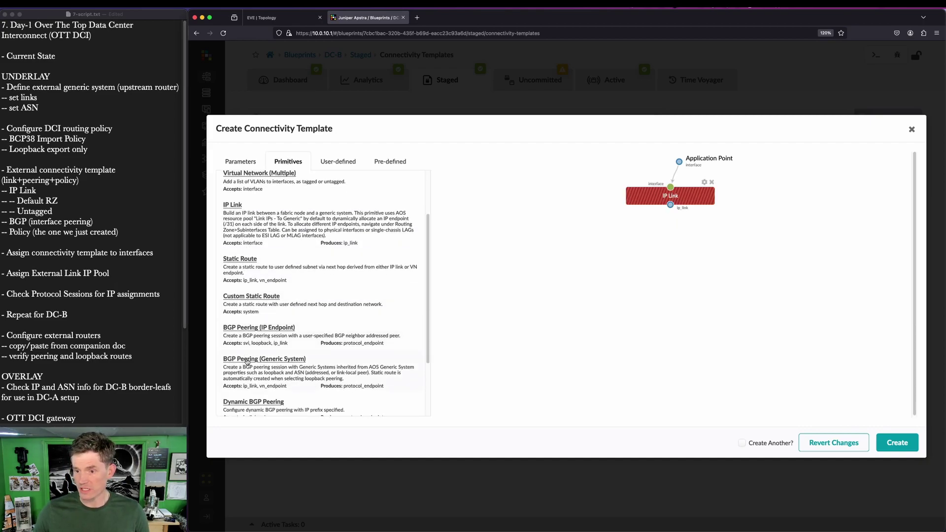
pyautogui.click(247, 360)
pyautogui.scroll(-3, 254, 361)
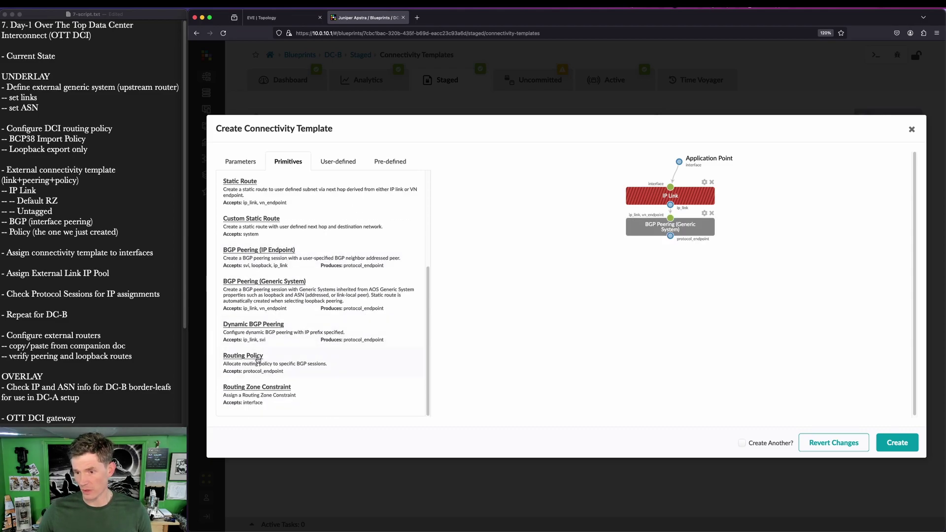
pyautogui.click(257, 356)
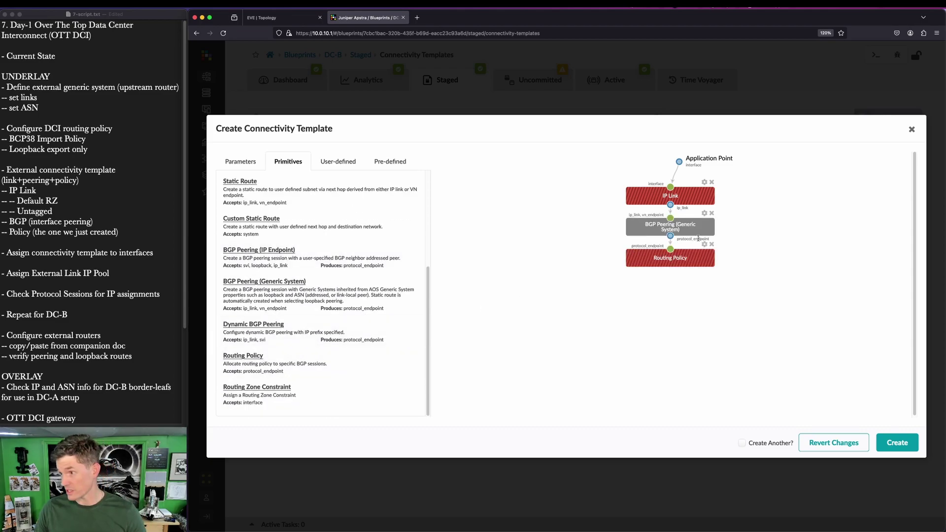
# Step: Configure default zone, untagged IP link, interface-to-interface BGP peering and ext-router-policy, then create the template
pyautogui.click(704, 182)
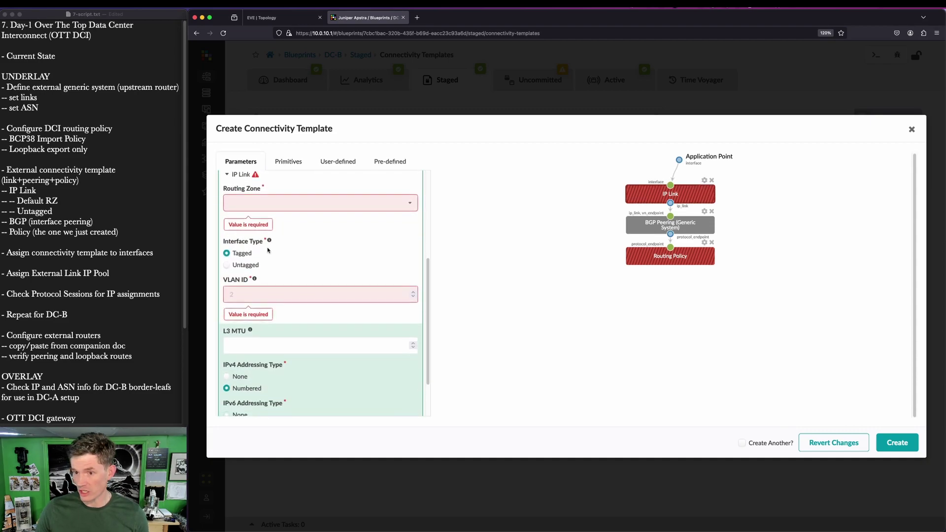
pyautogui.click(244, 207)
pyautogui.click(249, 221)
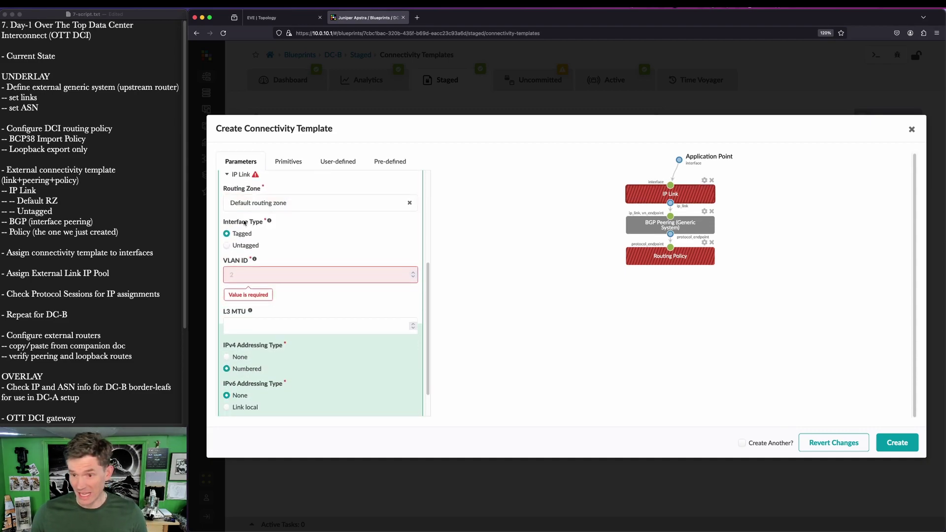
pyautogui.click(246, 249)
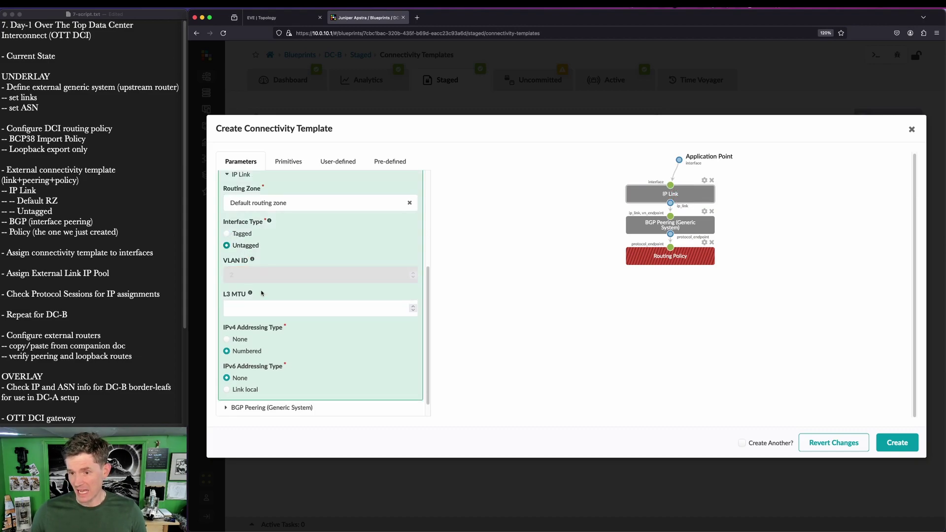
pyautogui.scroll(-1, 261, 294)
pyautogui.click(249, 387)
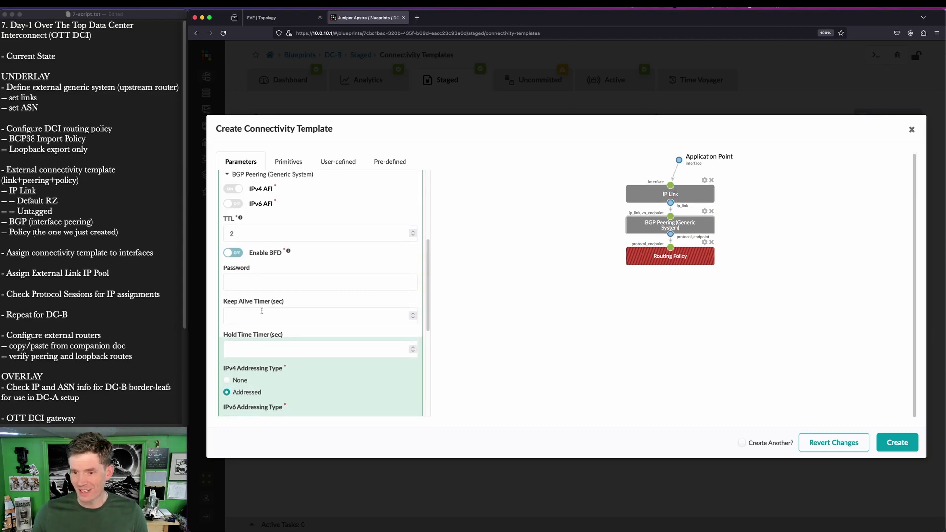
pyautogui.scroll(-5, 262, 311)
pyautogui.click(255, 336)
pyautogui.click(248, 373)
pyautogui.click(250, 403)
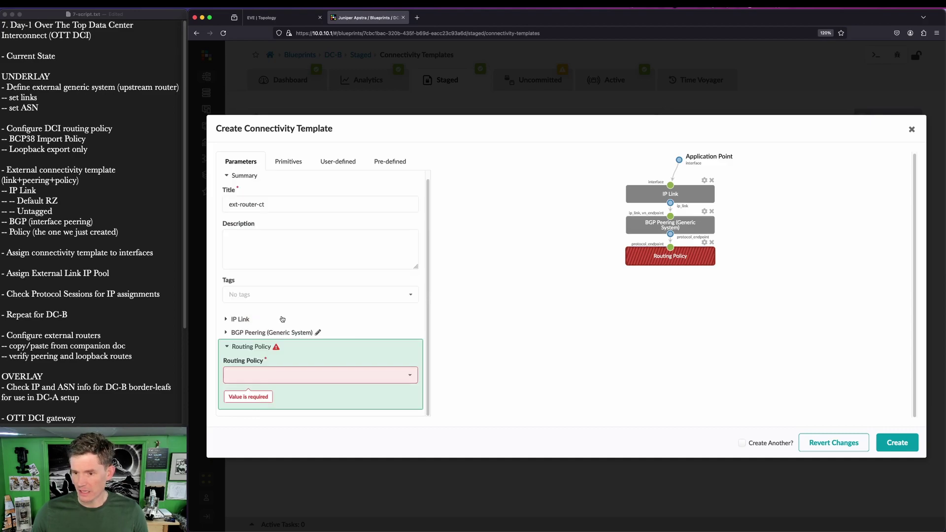
pyautogui.click(274, 378)
pyautogui.click(272, 409)
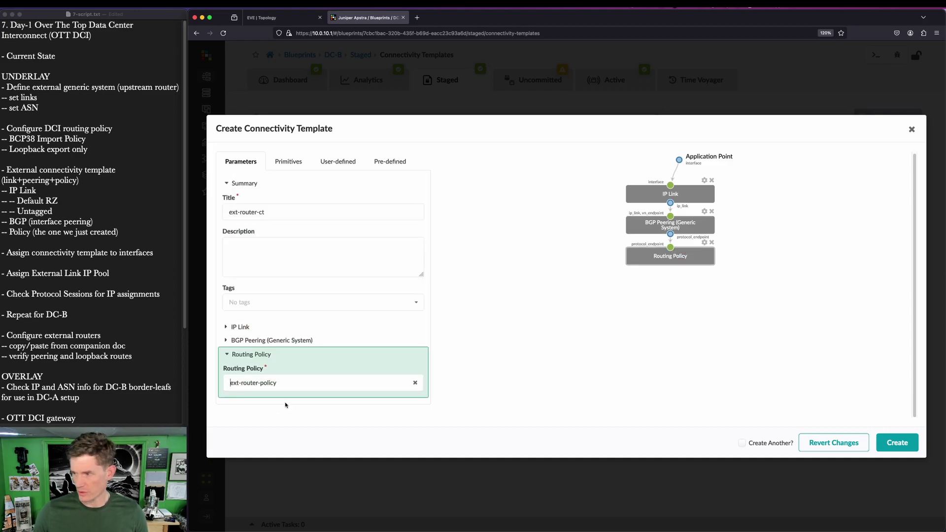
pyautogui.click(897, 443)
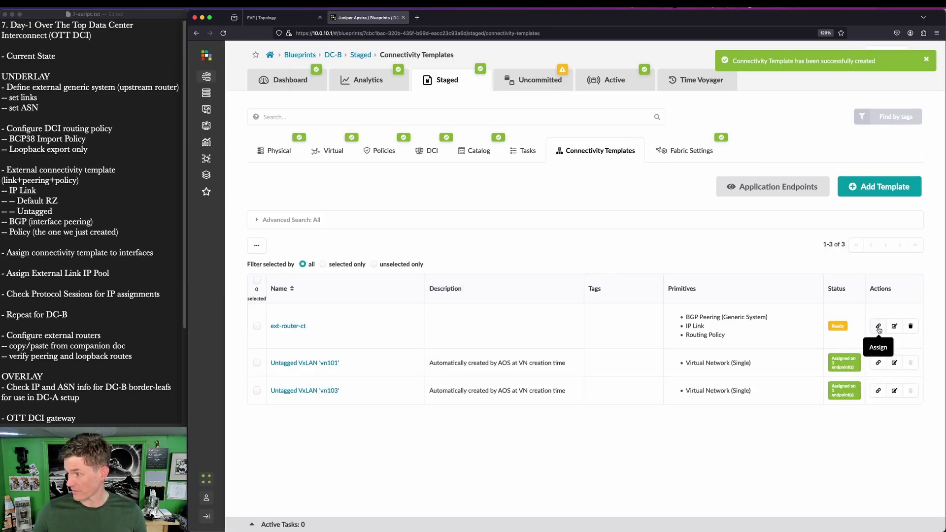
# Step: Assign ext-router-ct to ge-0/0/3 on leaf1 and leaf2
pyautogui.click(879, 328)
pyautogui.click(837, 318)
pyautogui.click(837, 344)
pyautogui.click(898, 375)
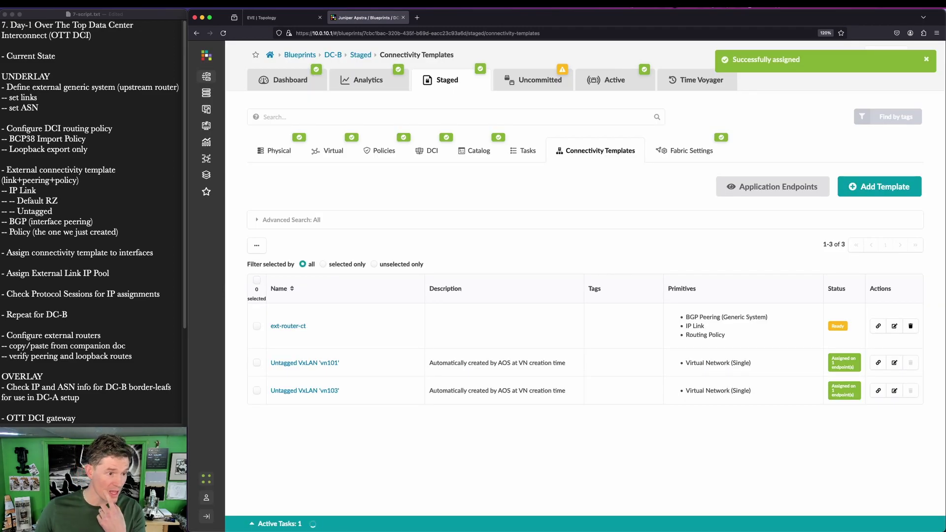
# Step: Assign the External Links pool to DC-B's Link IPs - To Generic resource, now 4/4 assigned
pyautogui.click(270, 152)
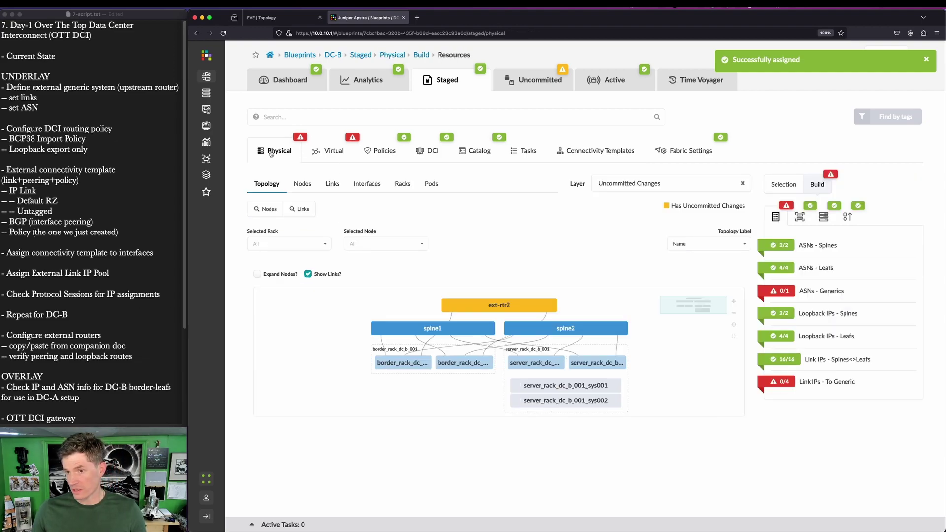
pyautogui.click(785, 384)
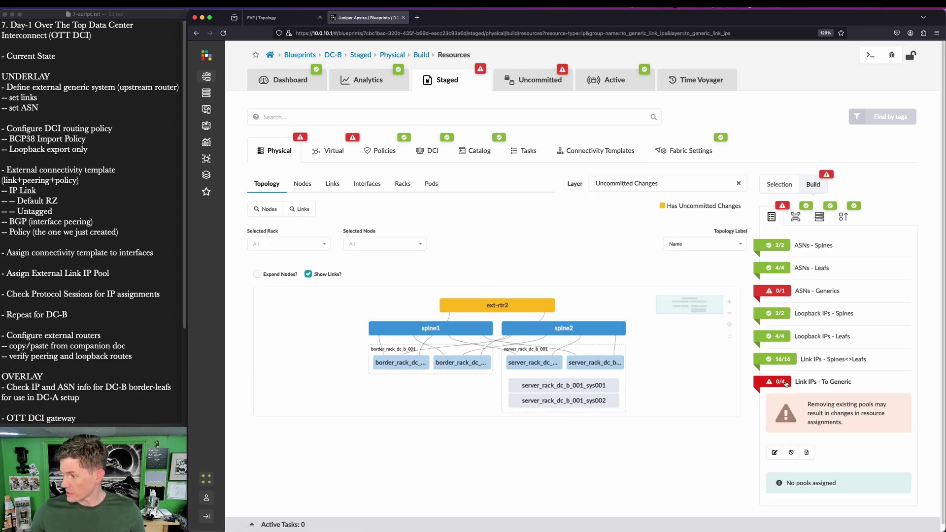
pyautogui.click(774, 452)
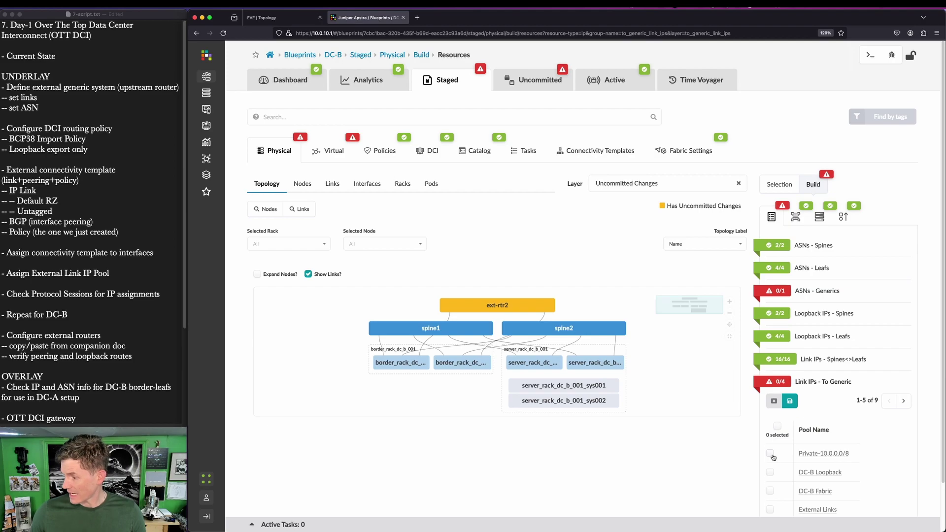
pyautogui.scroll(-1, 774, 458)
pyautogui.click(770, 485)
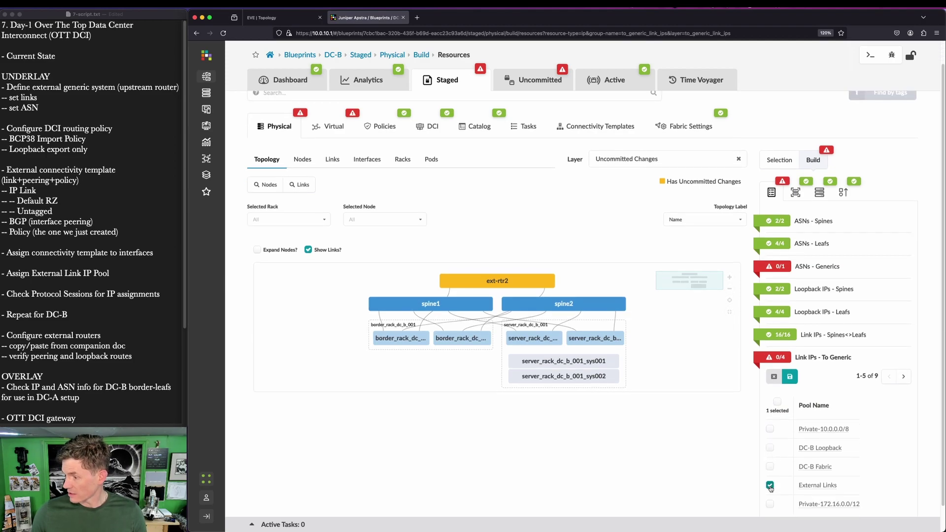
pyautogui.click(789, 378)
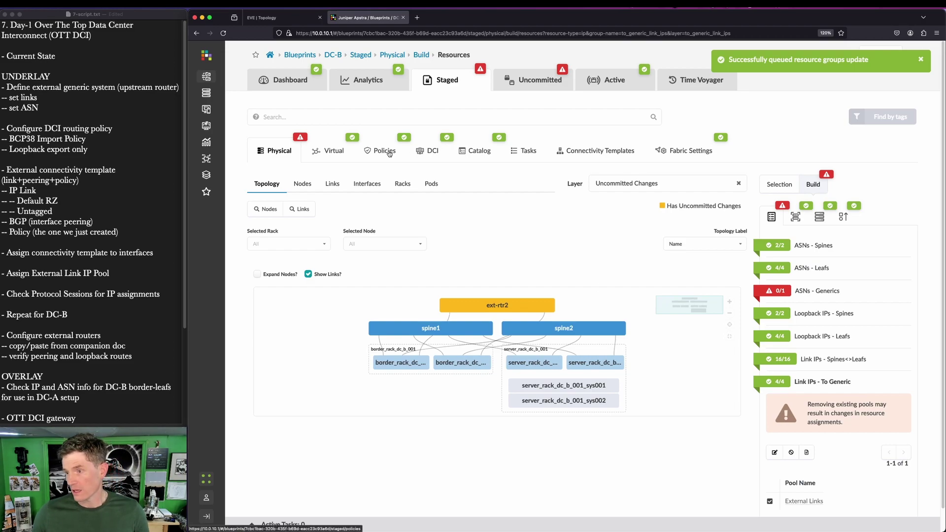
pyautogui.scroll(-1, 419, 175)
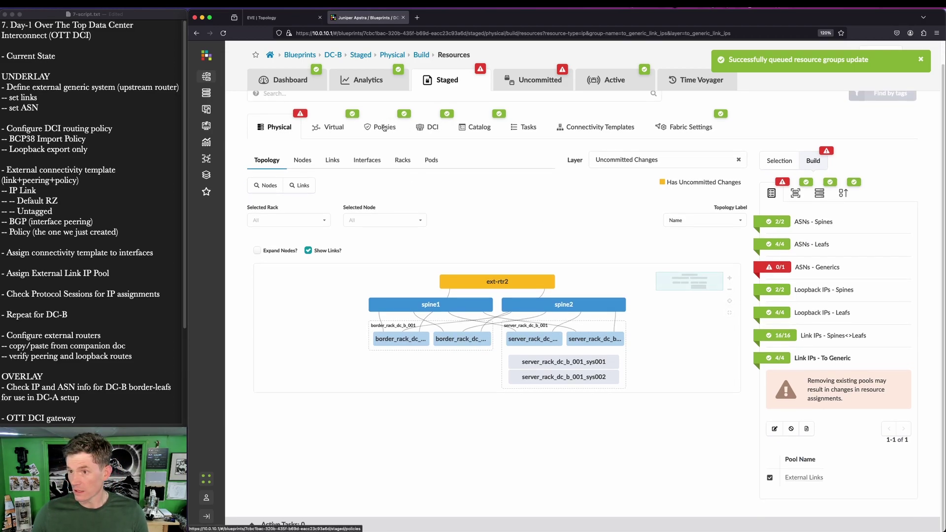
pyautogui.click(327, 127)
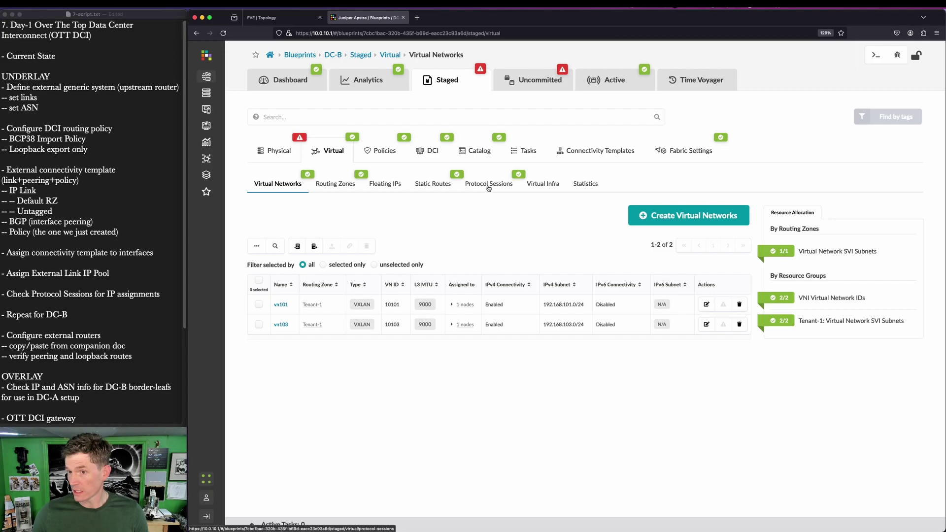
# Step: Review the two BGP sessions to ext-rtr2, then check that ASNs - Generics is still 0/1 assigned
pyautogui.click(488, 184)
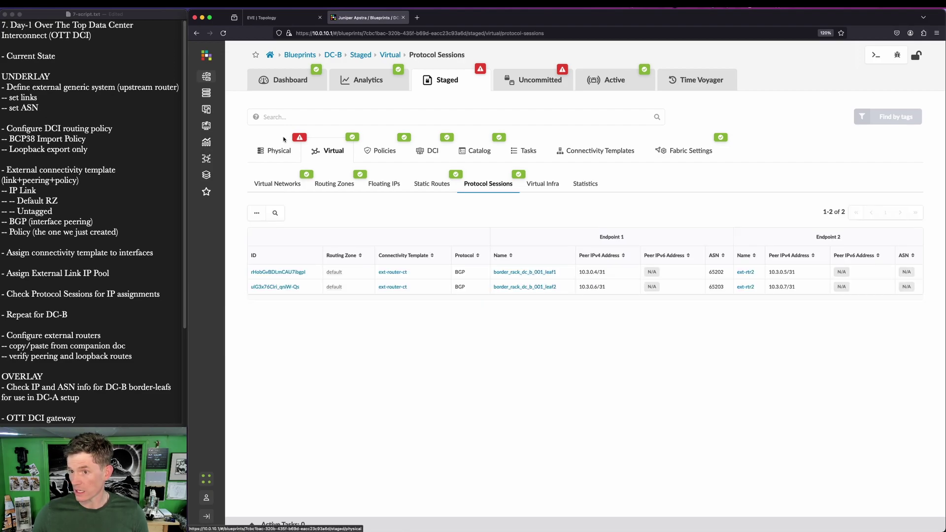
pyautogui.click(271, 146)
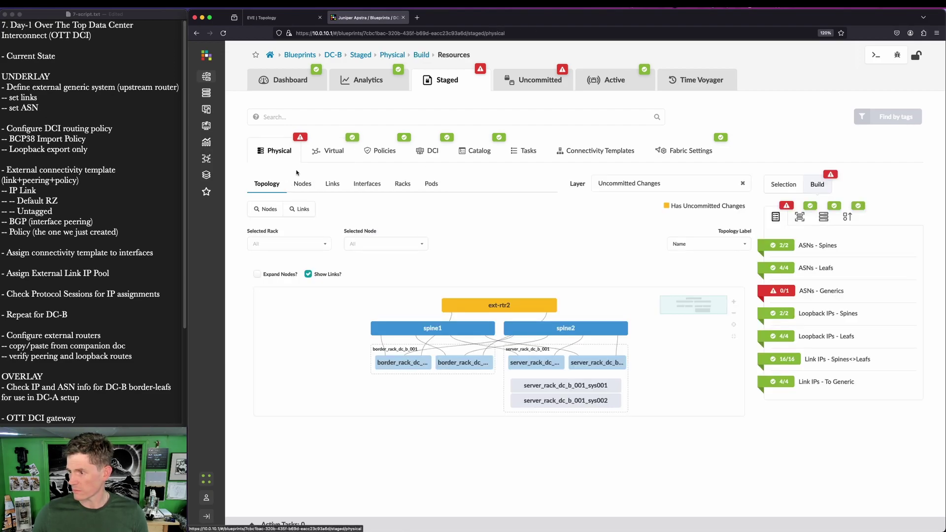
pyautogui.click(786, 295)
pyautogui.click(779, 291)
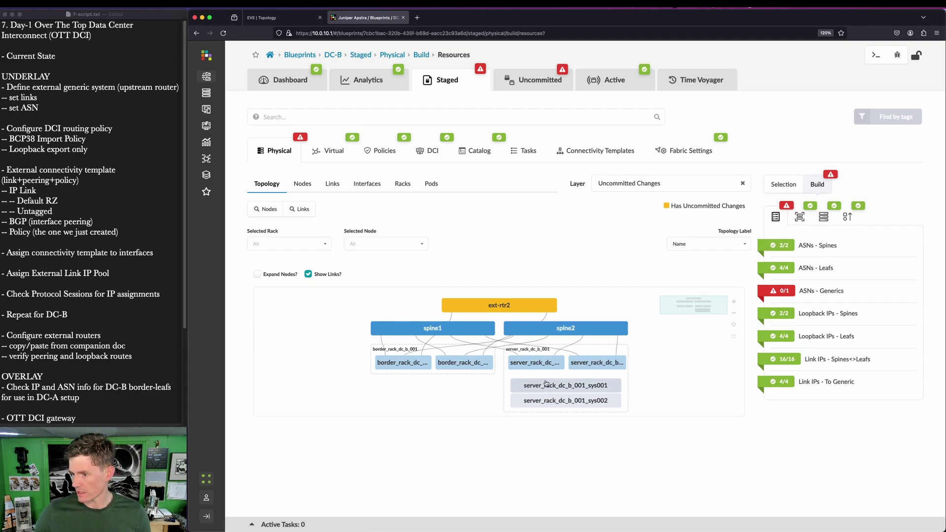
# Step: Give ext-rtr2 ASN 65002 and confirm its BGP sessions to border leafs 65202 and 65203
pyautogui.click(433, 356)
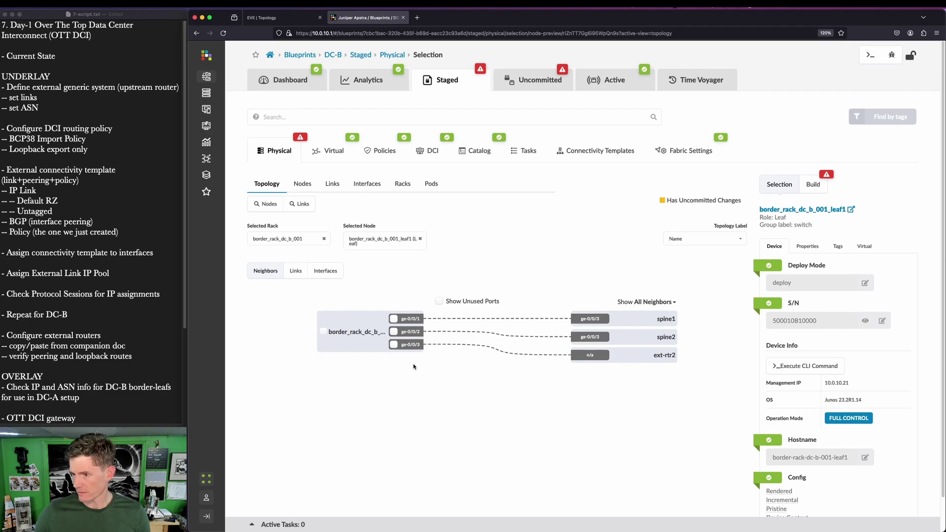
pyautogui.click(660, 361)
pyautogui.click(817, 261)
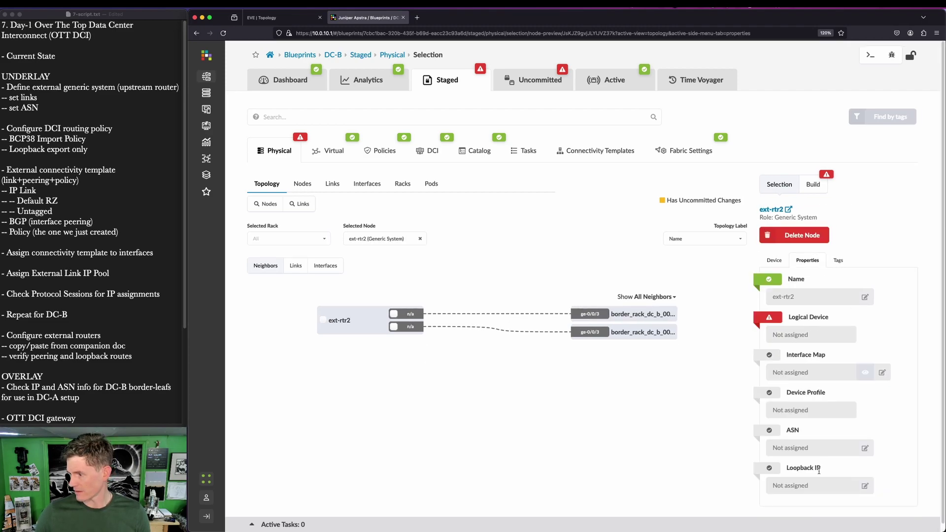
pyautogui.click(865, 448)
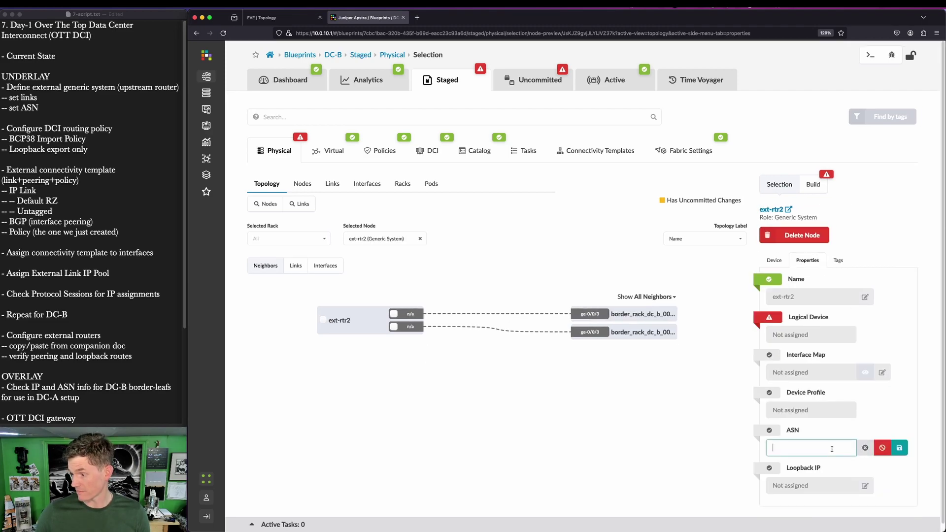
pyautogui.write('658')
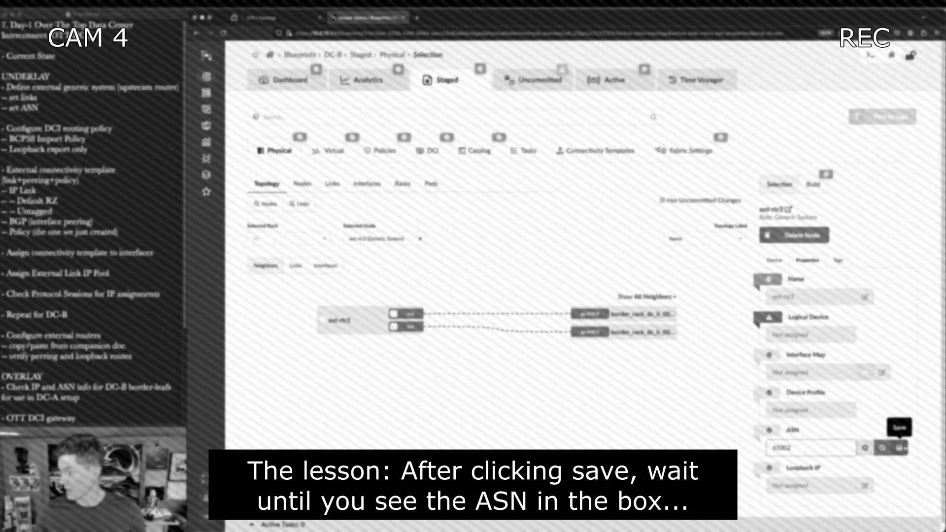
pyautogui.click(899, 448)
pyautogui.write('65002')
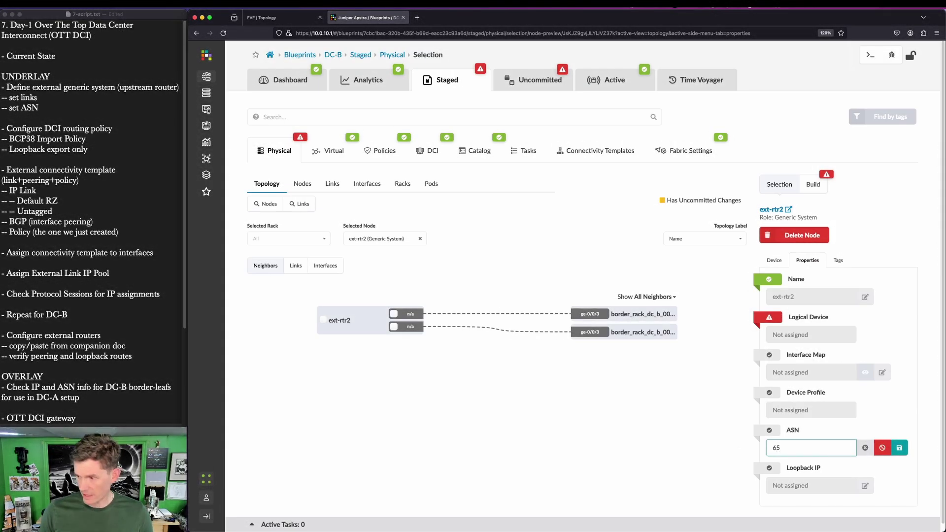
pyautogui.click(899, 448)
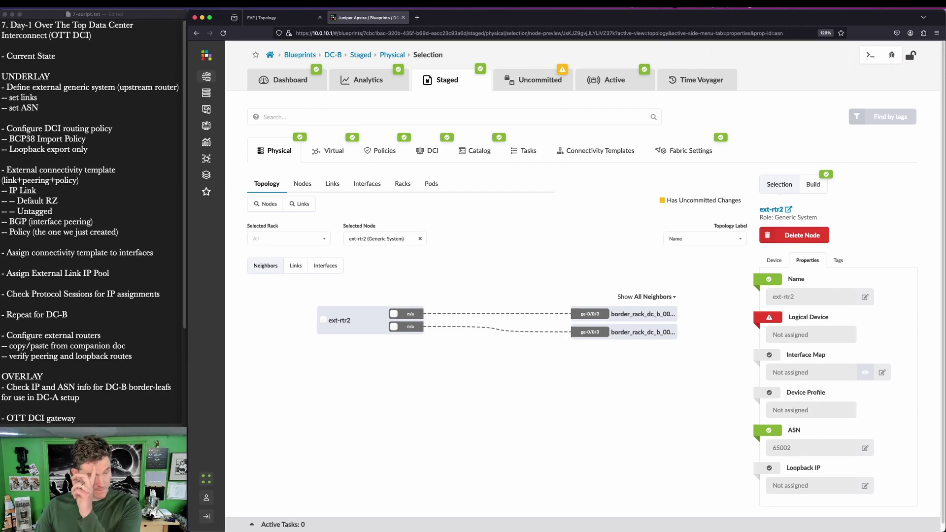
pyautogui.click(312, 152)
pyautogui.click(472, 185)
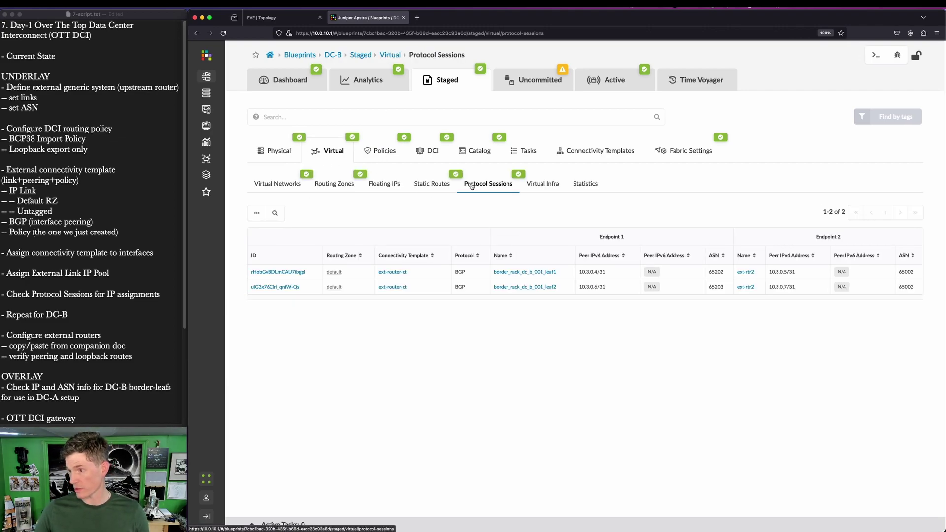
pyautogui.moveTo(579, 262)
pyautogui.mouseDown()
pyautogui.moveTo(796, 305)
pyautogui.moveTo(816, 300)
pyautogui.mouseUp()
pyautogui.press('Escape')
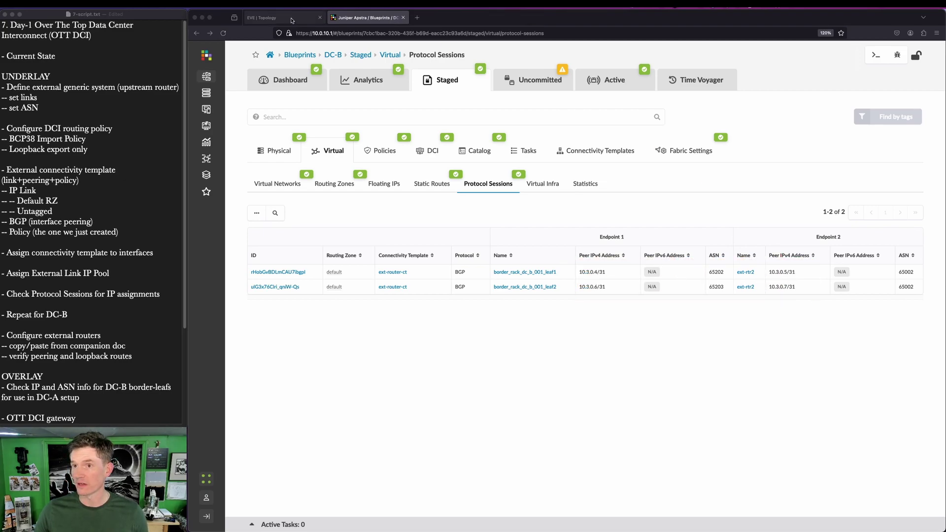
pyautogui.click(268, 17)
pyautogui.moveTo(620, 225); pyautogui.dragTo(676, 239)
pyautogui.moveTo(629, 179)
pyautogui.mouseDown()
pyautogui.moveTo(643, 200)
pyautogui.moveTo(676, 199)
pyautogui.mouseUp()
pyautogui.moveTo(833, 260)
pyautogui.mouseDown()
pyautogui.moveTo(842, 274)
pyautogui.moveTo(926, 279)
pyautogui.mouseUp()
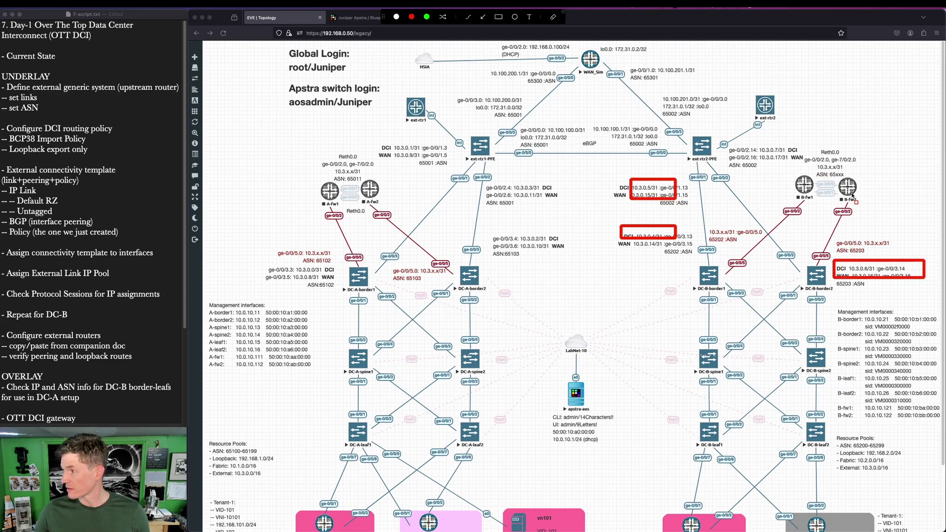
pyautogui.moveTo(719, 141); pyautogui.dragTo(802, 159)
pyautogui.press('Escape')
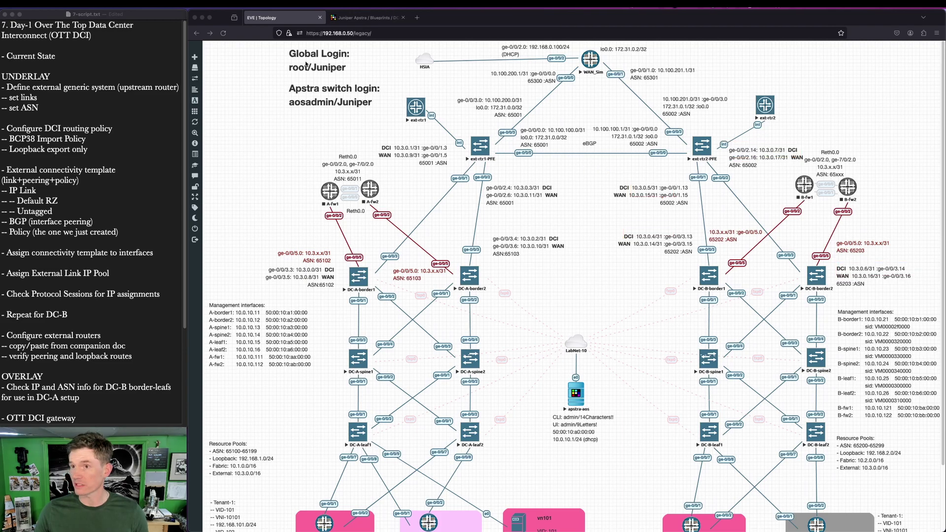
pyautogui.click(364, 17)
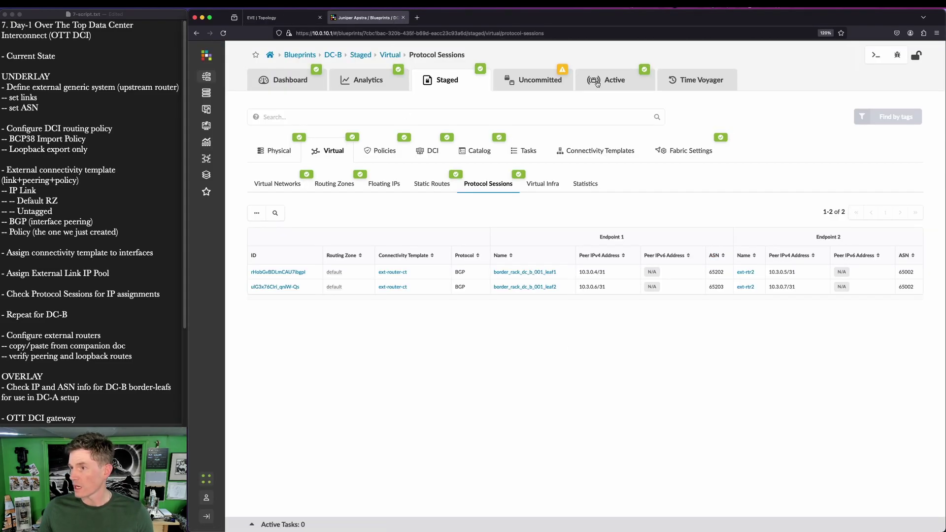
# Step: Commit DC-B's uncommitted staged changes to active
pyautogui.click(545, 80)
pyautogui.click(885, 56)
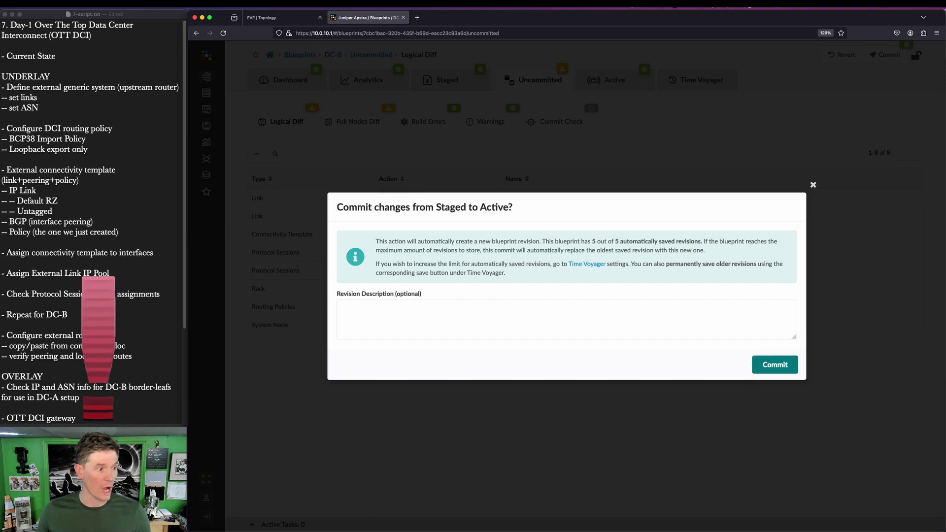
pyautogui.click(812, 185)
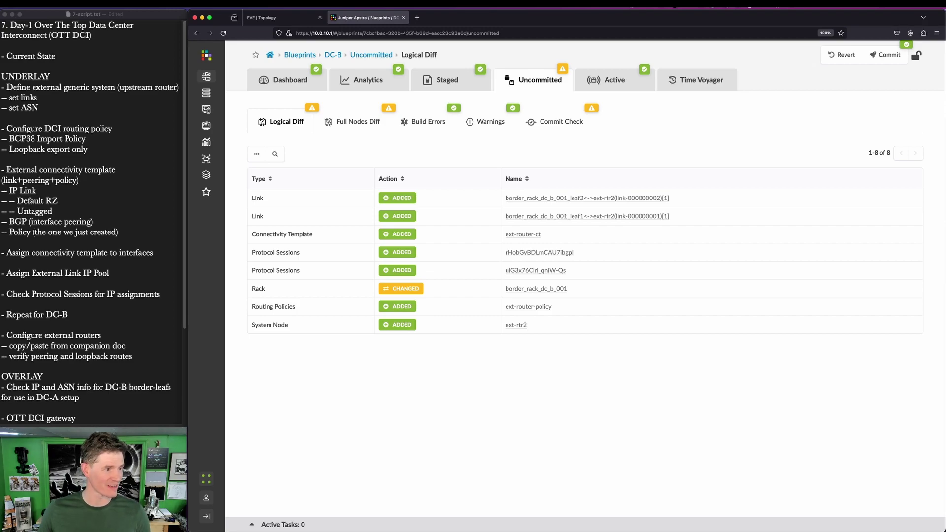
pyautogui.press('super+Tab')
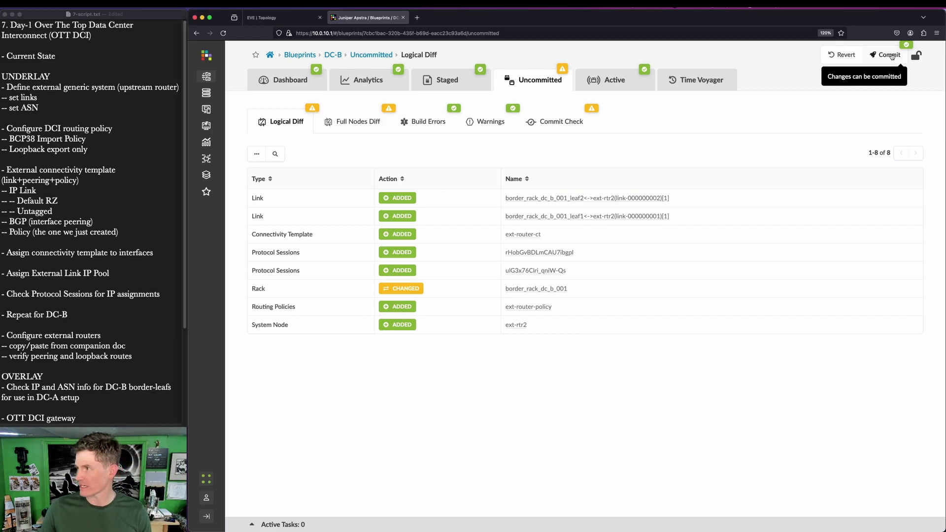
pyautogui.click(892, 55)
pyautogui.click(776, 364)
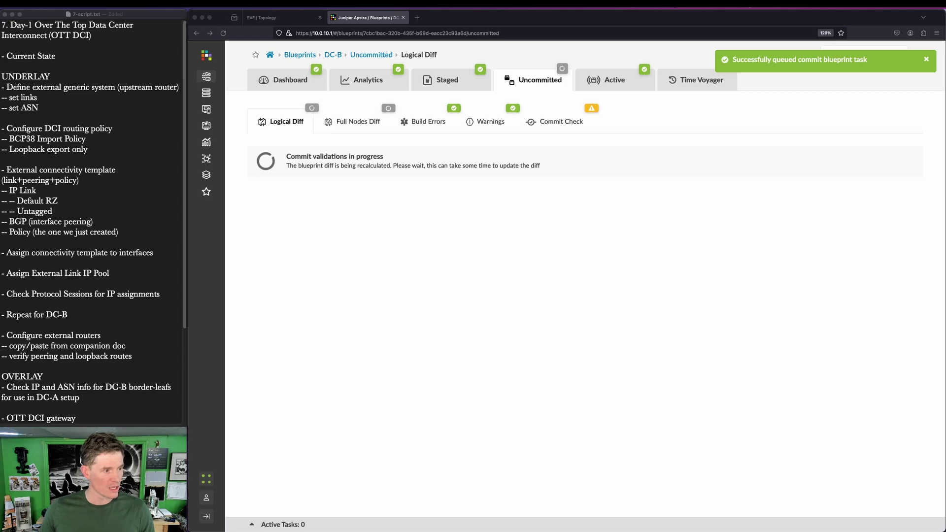
# Step: Bring up DC-B's dashboard showing service config results and 2 BGP anomalies
pyautogui.click(291, 82)
pyautogui.moveTo(1, 63); pyautogui.dragTo(557, 81)
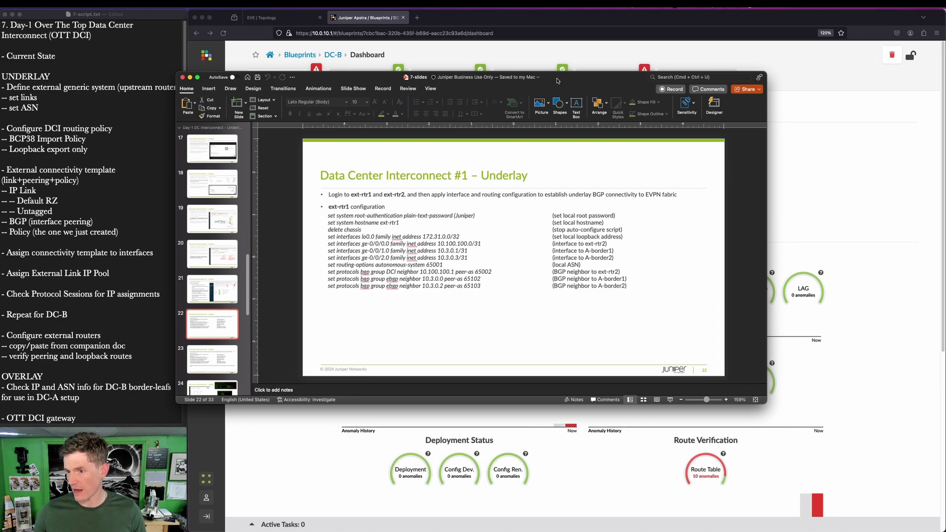
pyautogui.moveTo(558, 80); pyautogui.dragTo(0, 91)
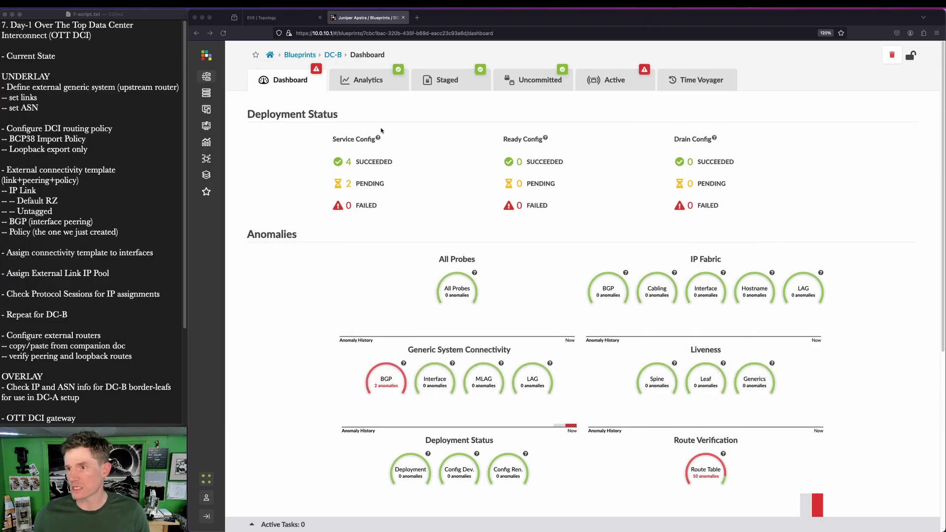
# Step: Launch ext-rtr1's telnet console in SecureCRT from the EVE-NG lab topology
pyautogui.click(303, 19)
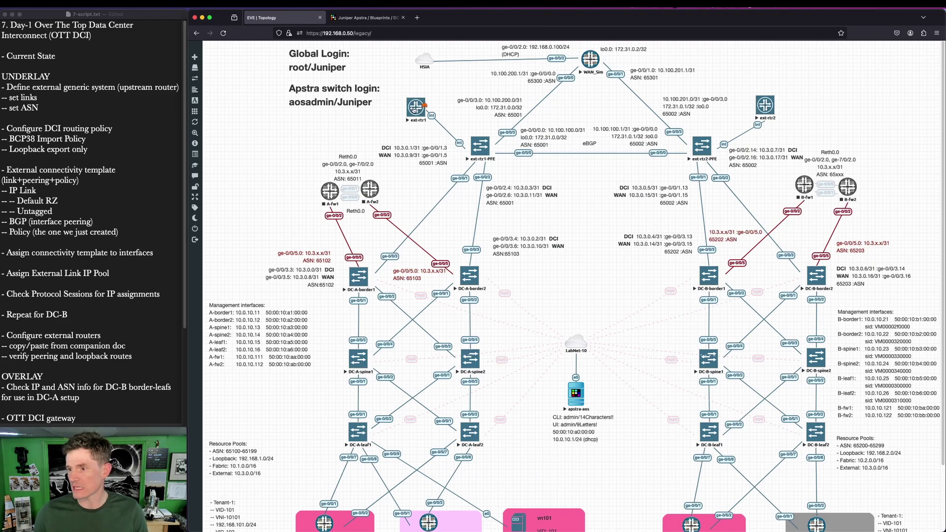
pyautogui.click(413, 113)
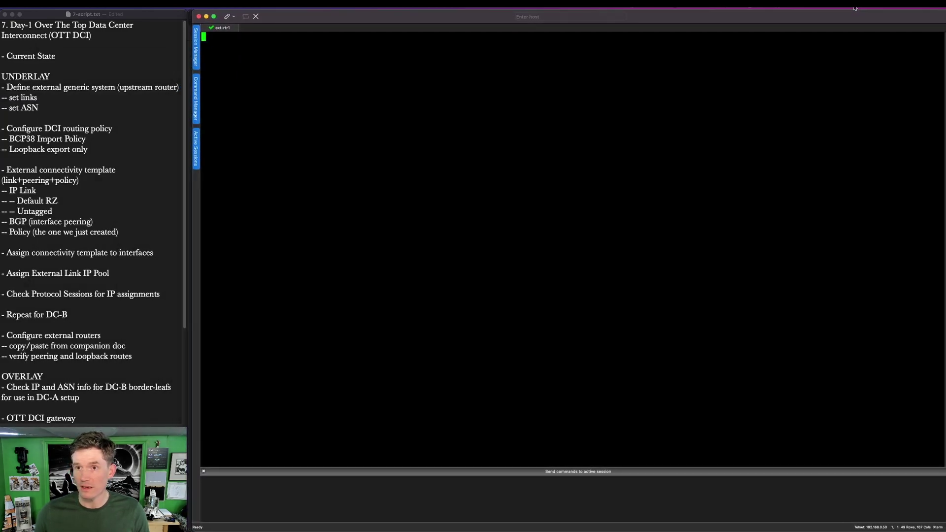
pyautogui.moveTo(855, 9); pyautogui.dragTo(850, 8)
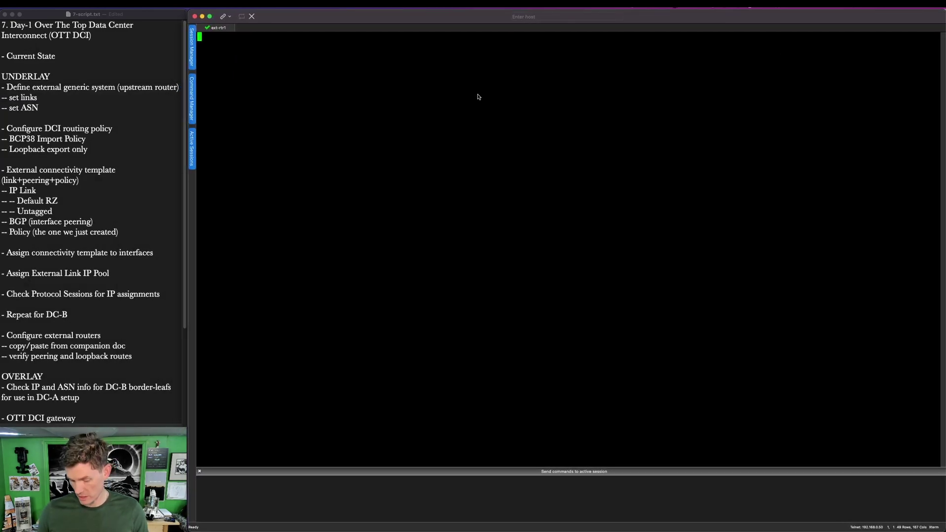
# Step: Log into ext-rtr1 as root, start the Junos cli and enter configuration mode
pyautogui.press('Return')
pyautogui.write('root')
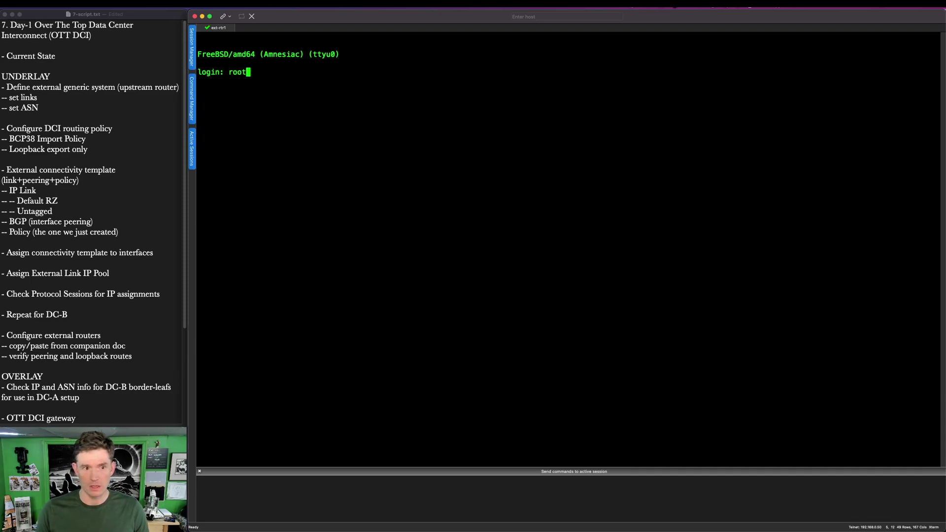
pyautogui.press('Return')
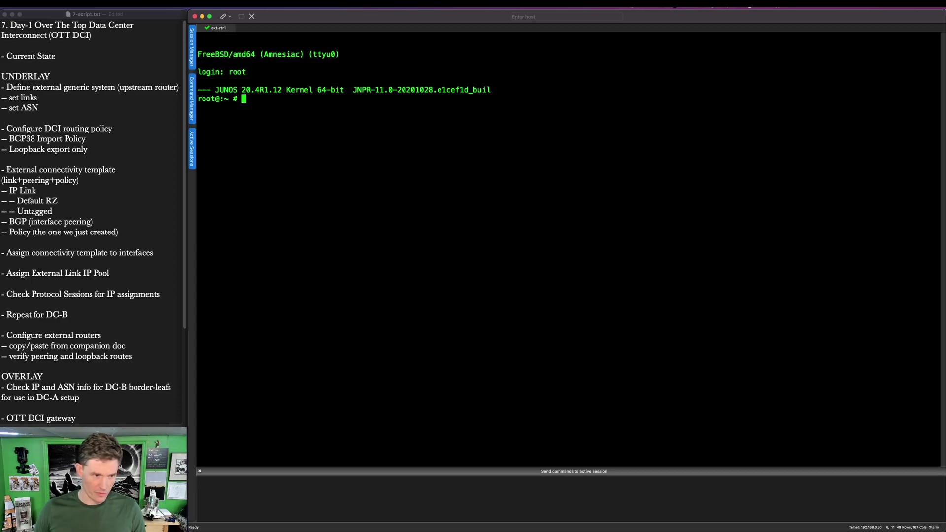
pyautogui.write('c')
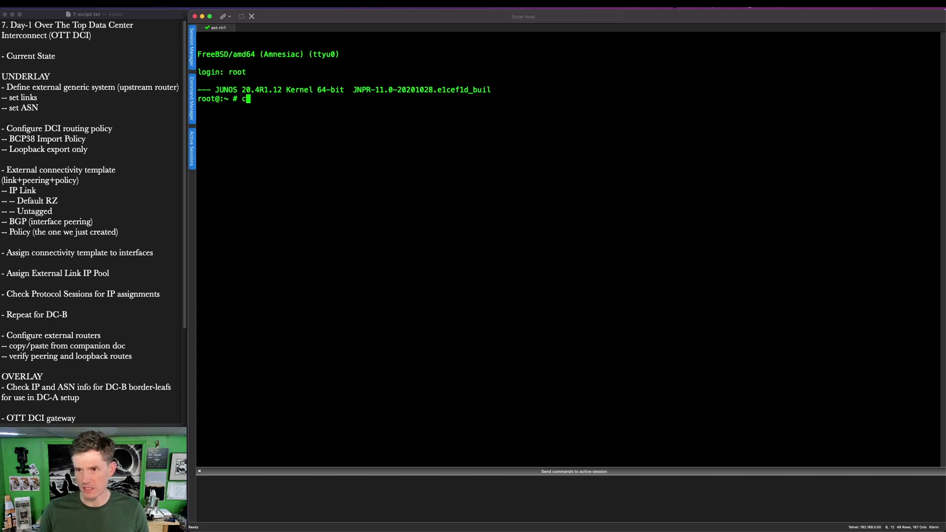
pyautogui.write('li')
pyautogui.press('Return')
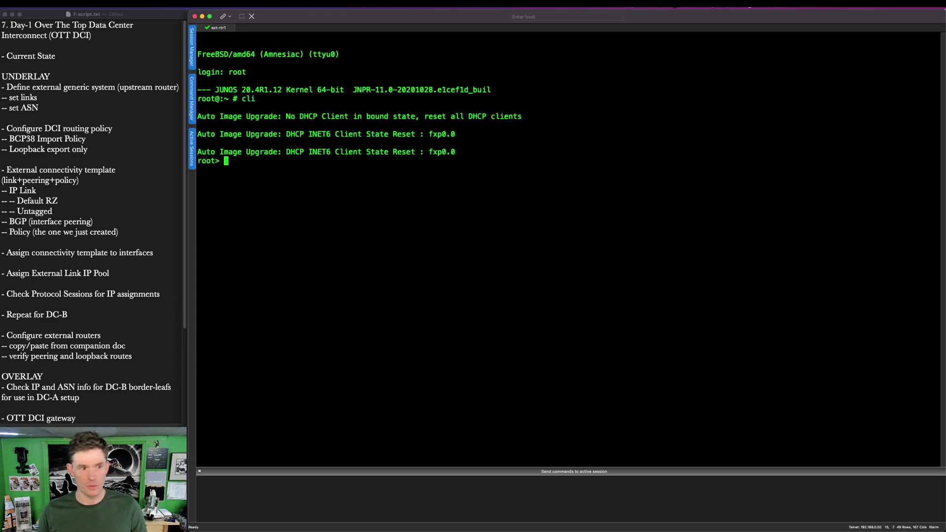
pyautogui.write('configure')
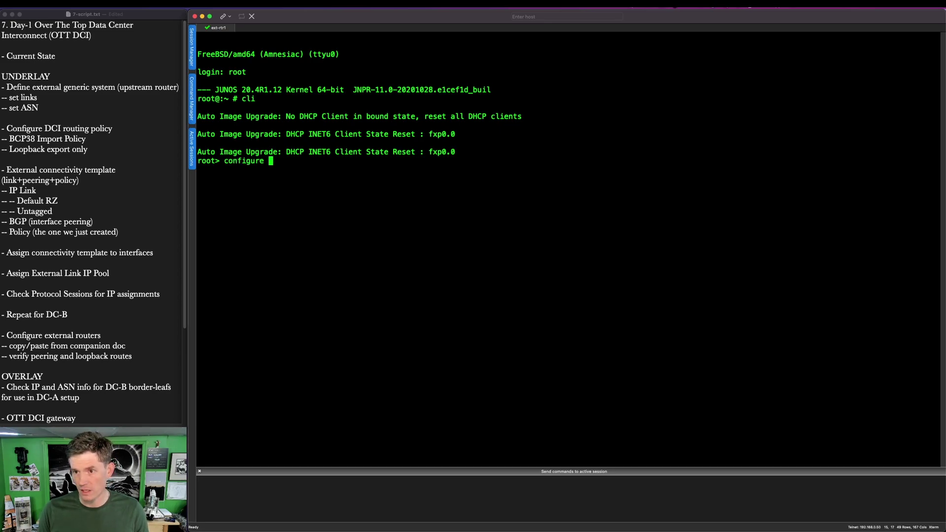
pyautogui.press('Return')
# Step: Set the root-authentication plain-text password, entering the password twice
pyautogui.write('set')
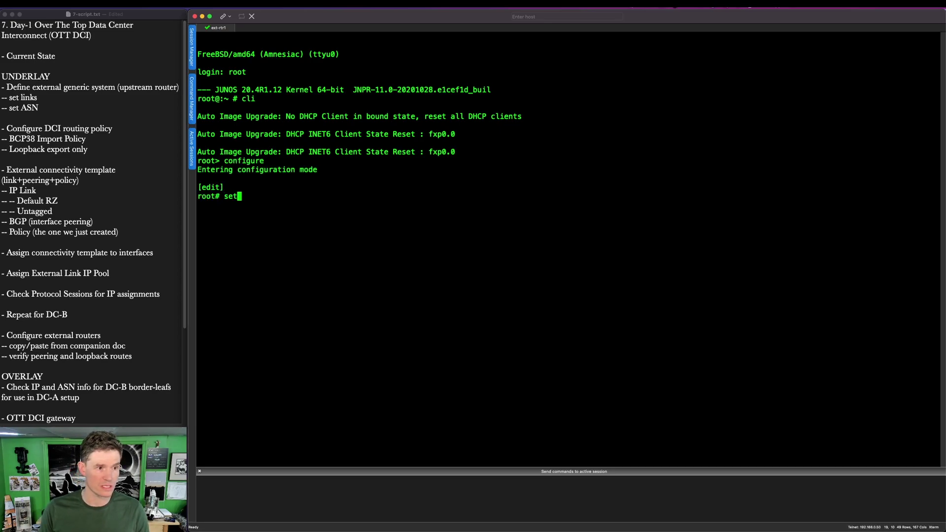
pyautogui.write(' system root-authentication p')
pyautogui.press('Tab')
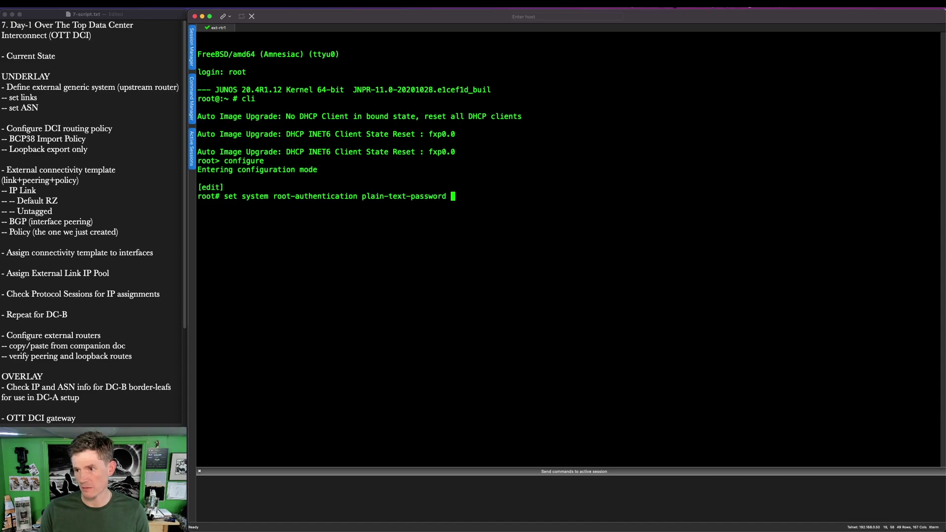
pyautogui.press('Return')
pyautogui.press('Return')
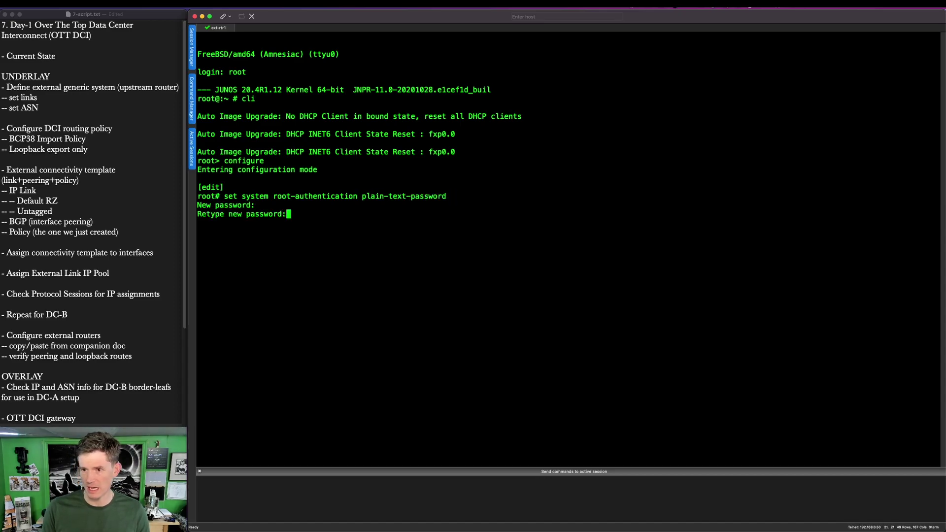
pyautogui.press('Return')
pyautogui.write('set system')
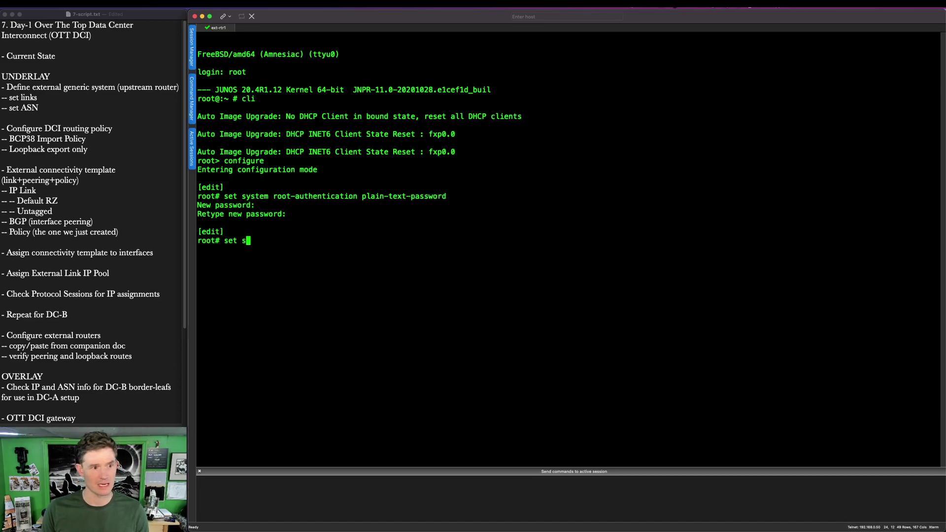
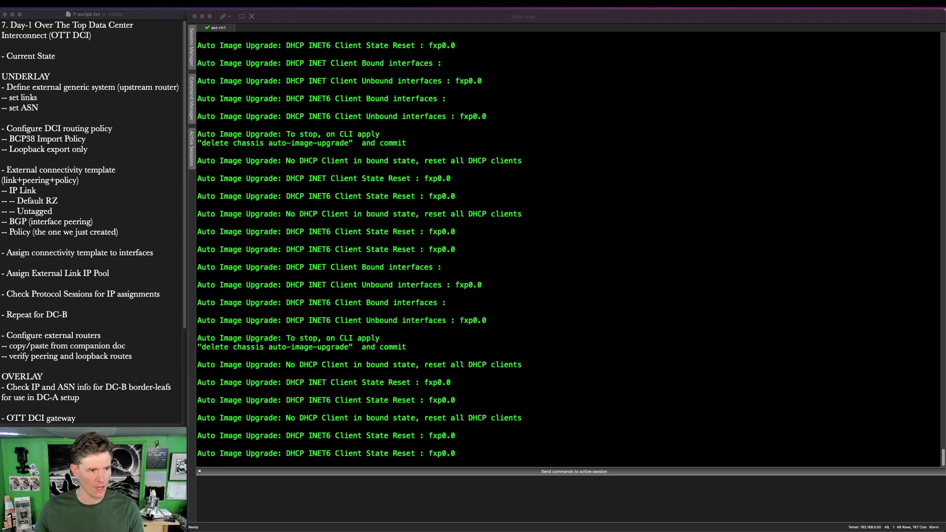
# Step: Set the host name to ext-rtr1, then run 'delete chassis' to remove the chassis configuration
pyautogui.click(512, 434)
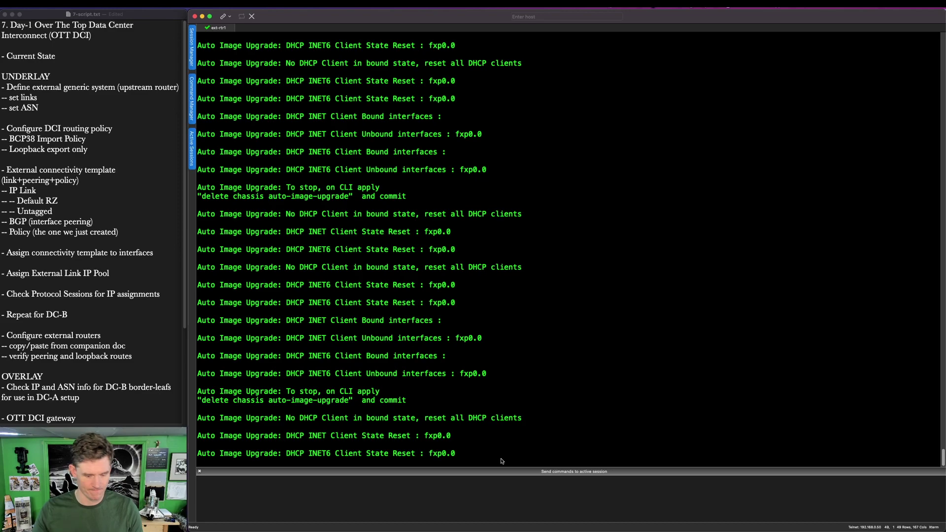
pyautogui.press('Return')
pyautogui.write('set system host-name ext')
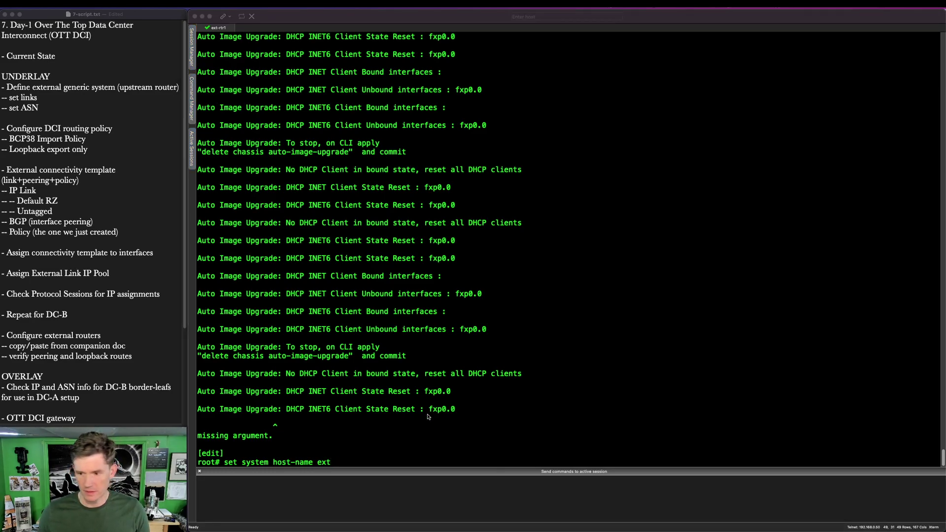
pyautogui.click(405, 457)
pyautogui.write('-rtr1')
pyautogui.press('Return')
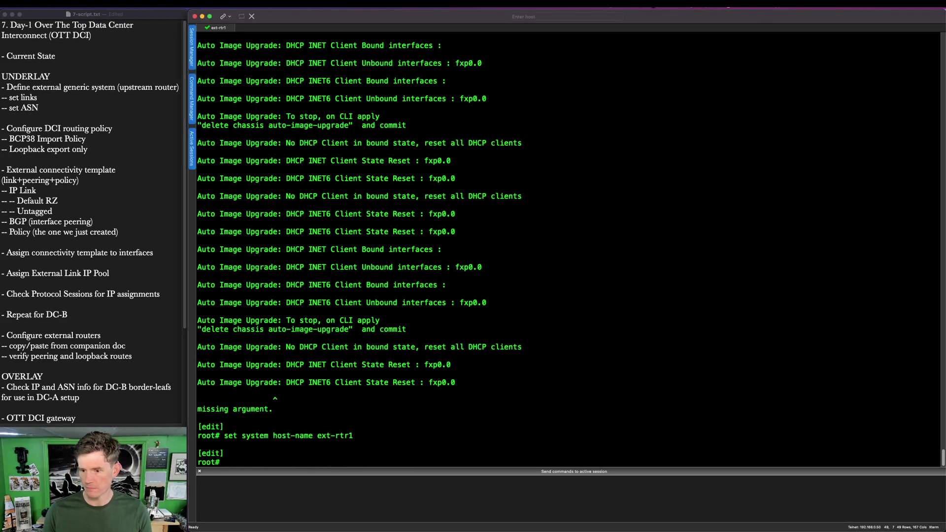
pyautogui.write('delete chassis')
pyautogui.press('Return')
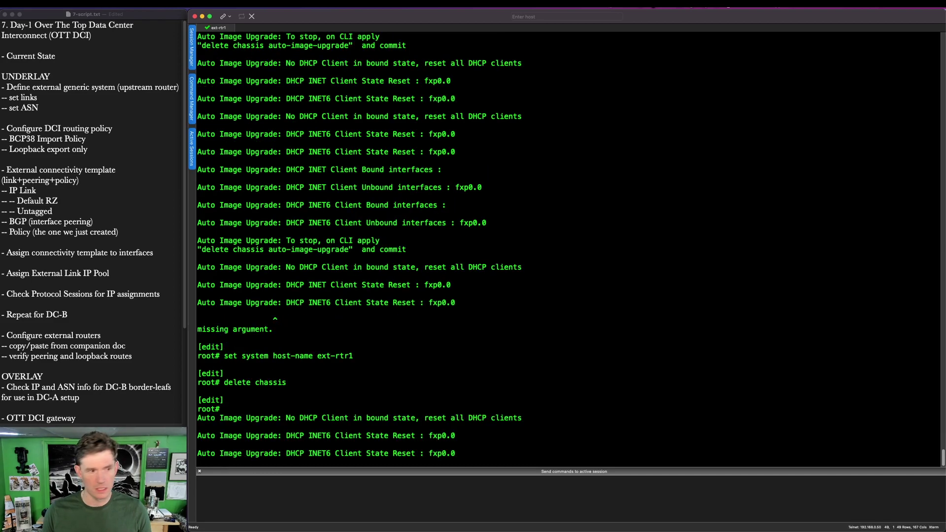
# Step: Address lo0.0 as 172.31.0.0/32 and ge-0/0/0, ge-0/0/1, ge-0/0/2 as 10.100.100.0/31, 10.3.0.1/31, 10.3.0.3/31
pyautogui.write('set ')
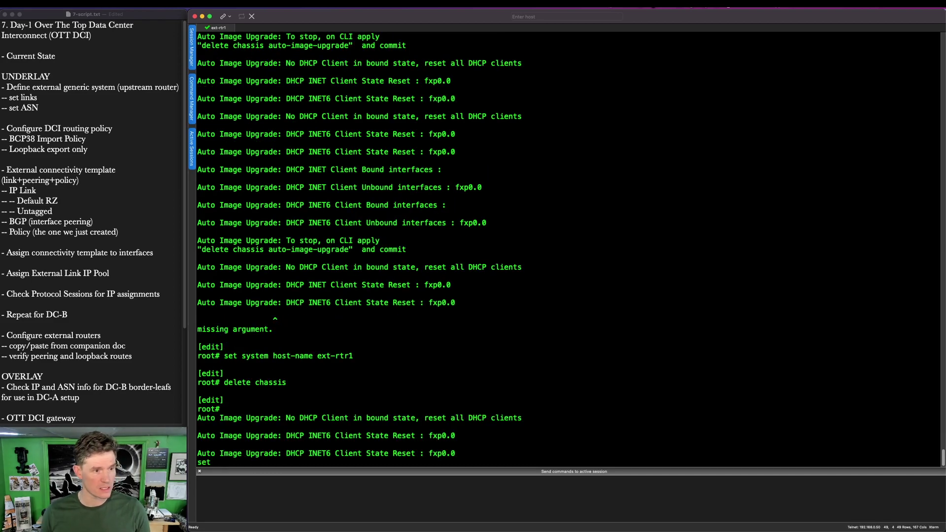
pyautogui.write('interfaces lo0')
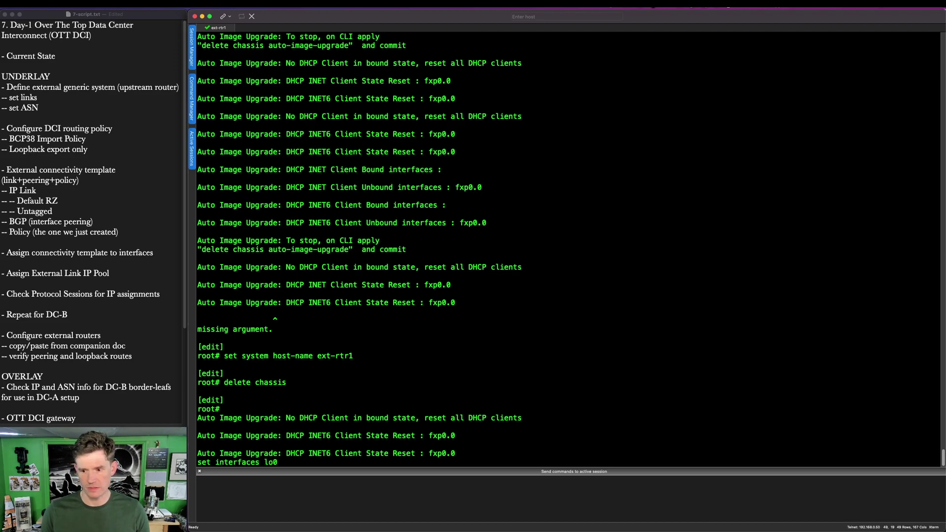
pyautogui.write('.0 family in')
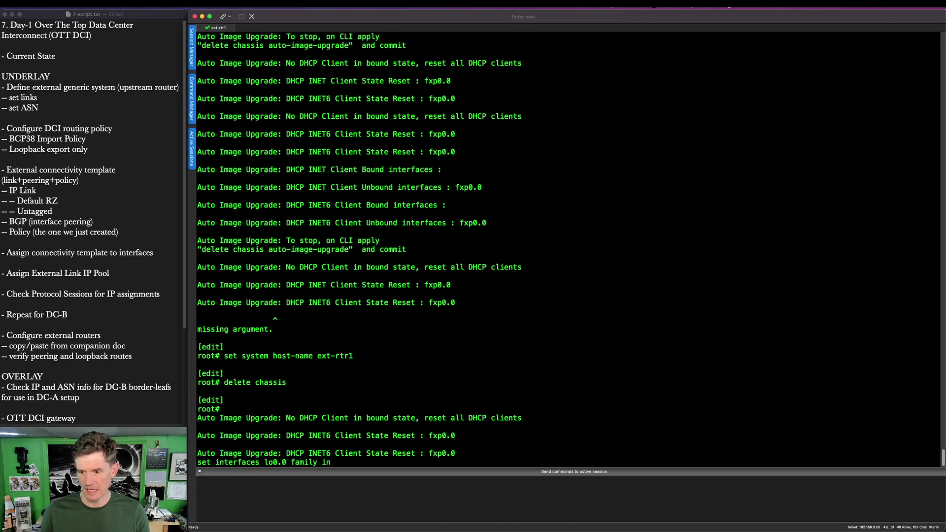
pyautogui.write('et address')
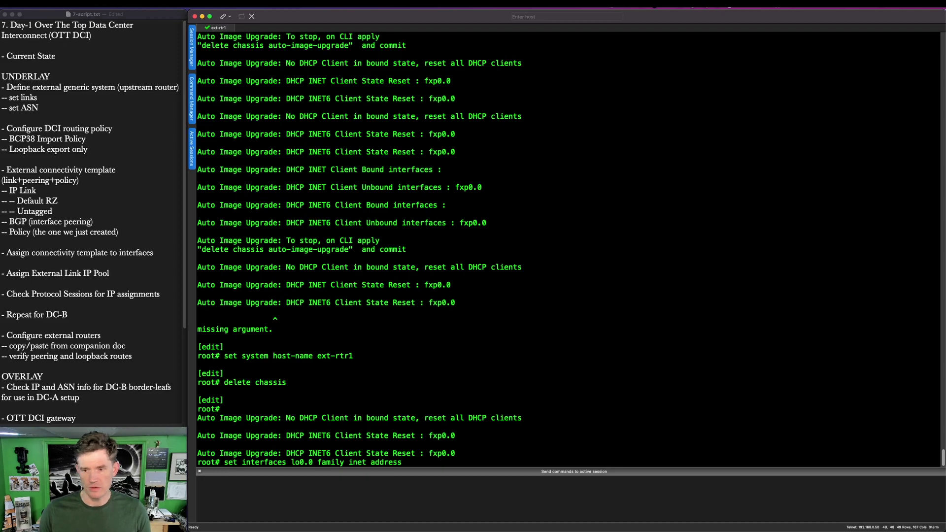
pyautogui.write(' 172.31.')
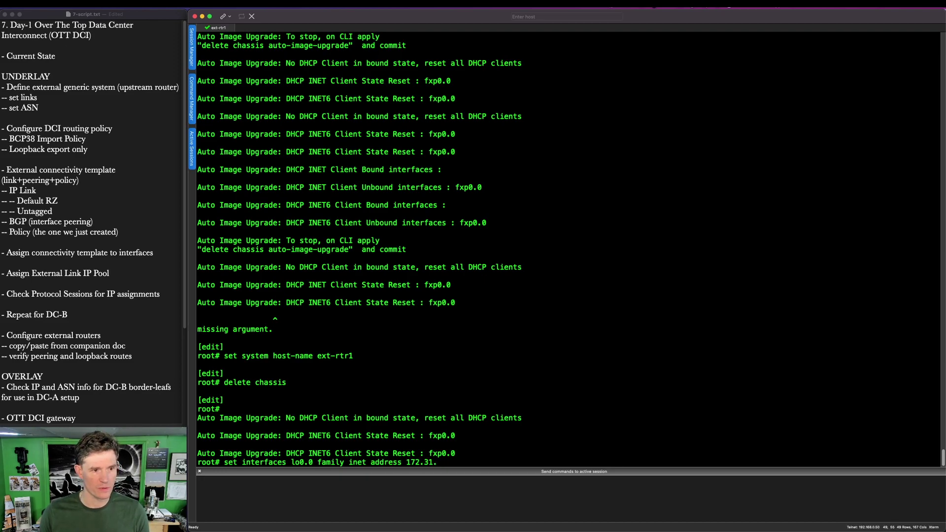
pyautogui.write('0.0/32')
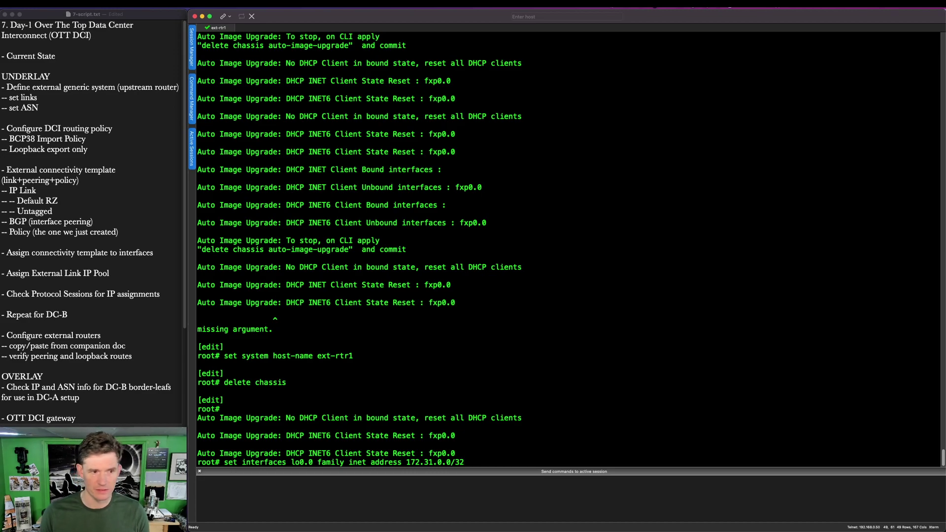
pyautogui.press('Return')
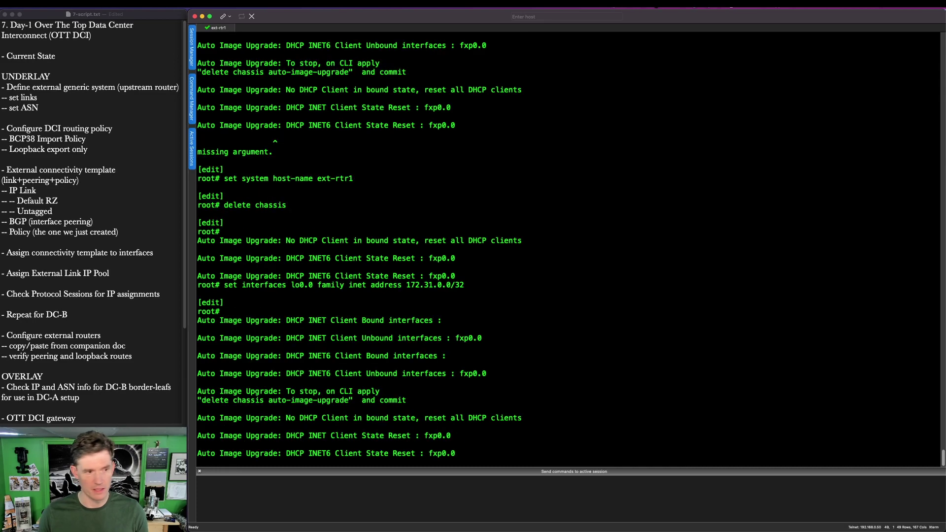
pyautogui.write('set interfaces ge')
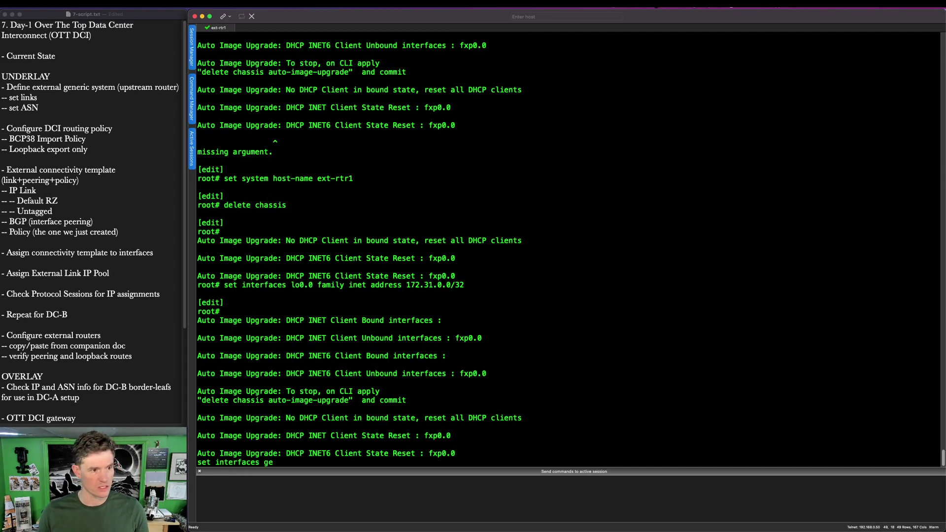
pyautogui.write('-0/0/0.0 family inet address 10.100.100.0/31')
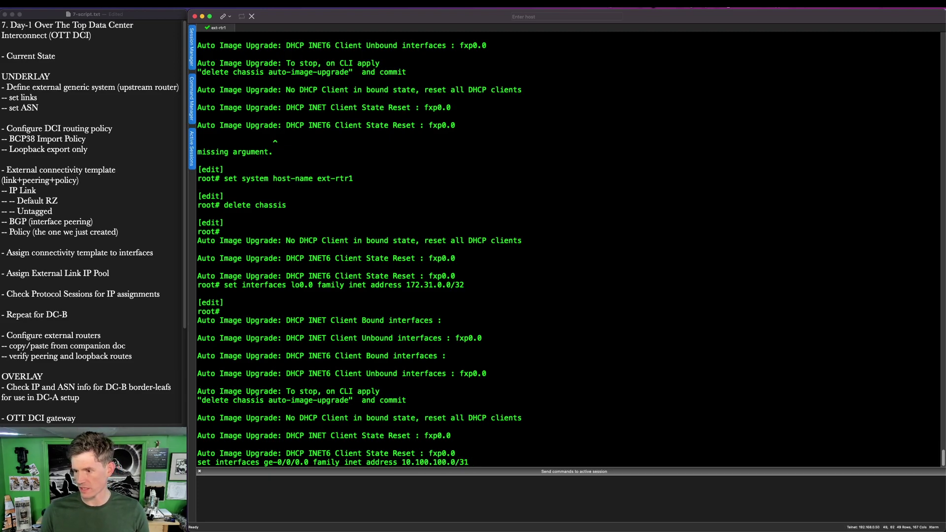
pyautogui.press('Return')
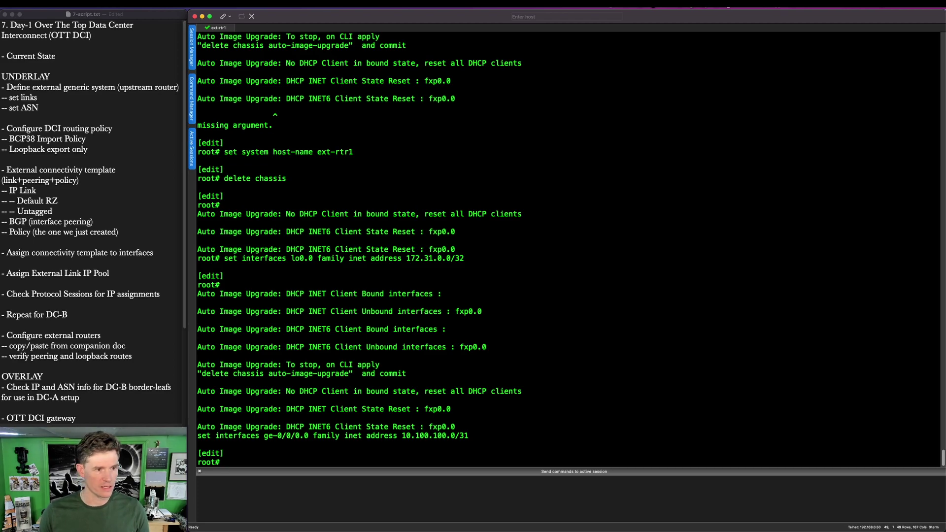
pyautogui.write('set interfaces ge-0/0/1.0')
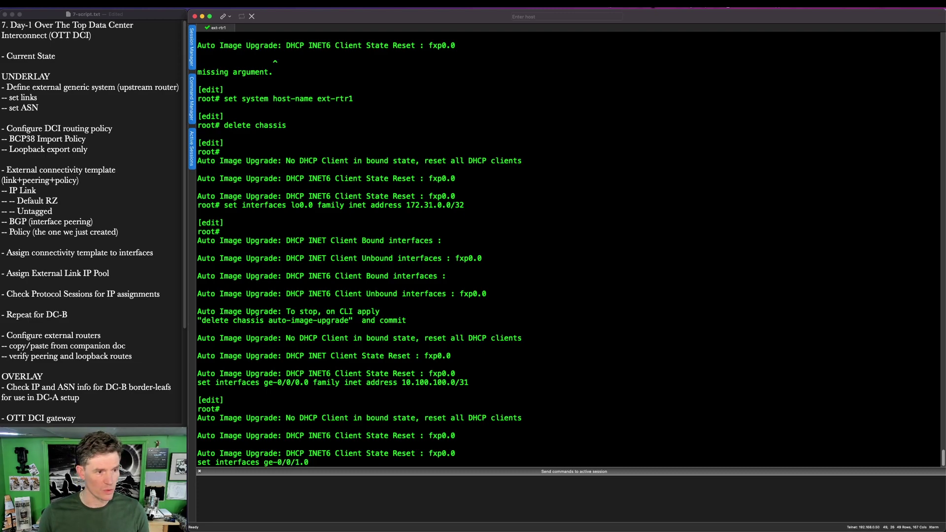
pyautogui.write(' family')
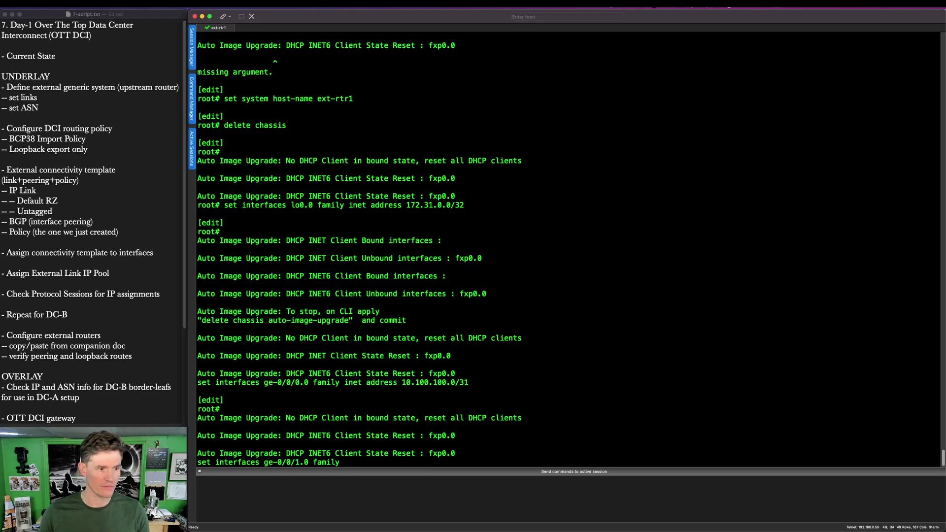
pyautogui.write(' inet')
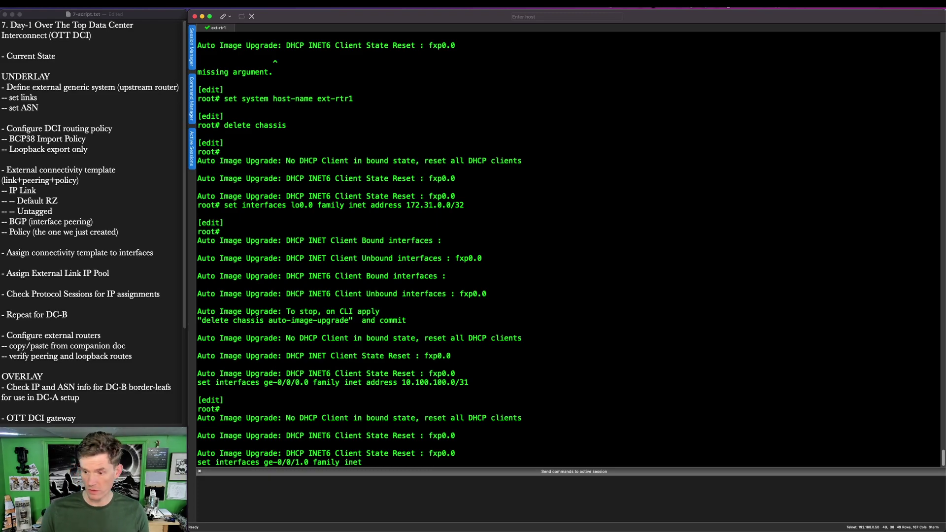
pyautogui.write(' address')
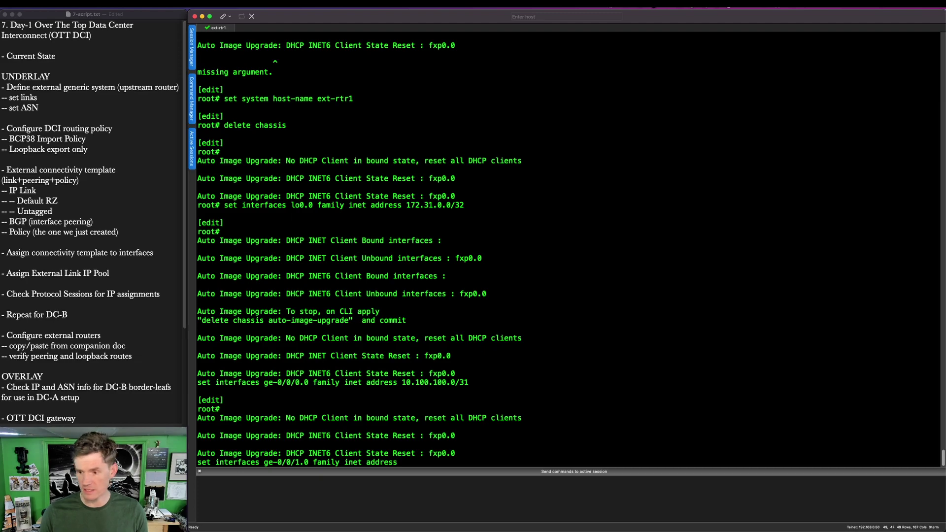
pyautogui.write(' 10.3.')
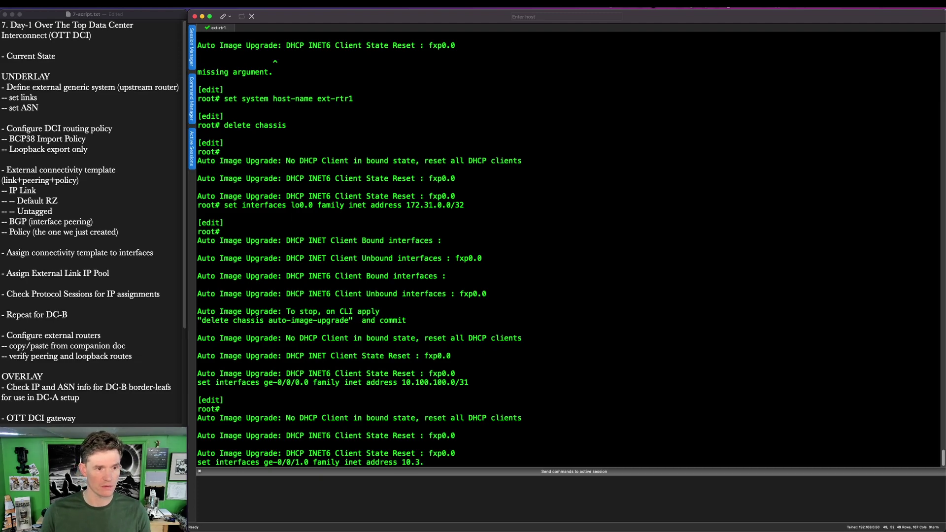
pyautogui.write('0.1/31')
pyautogui.press('Return')
pyautogui.write('set interfaces ge-0/0/2.0 family inet address')
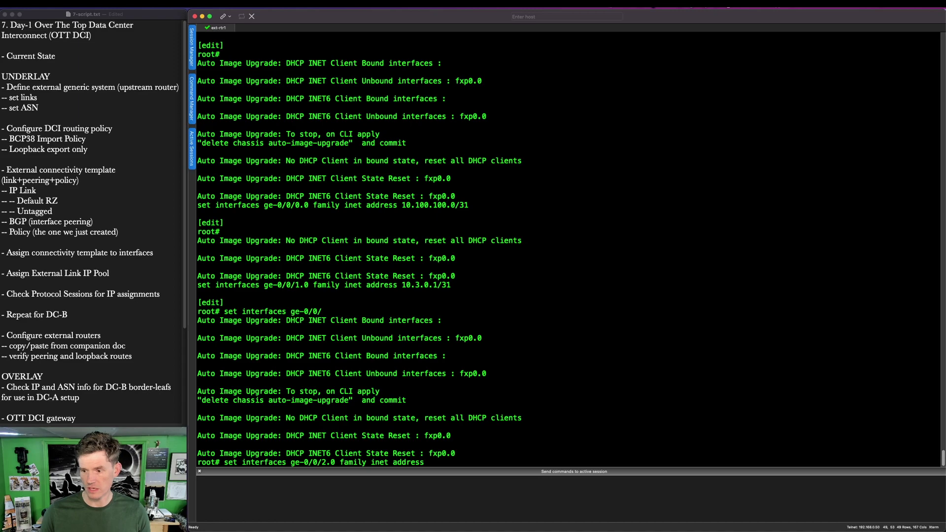
pyautogui.write(' 10.3.0.3/31')
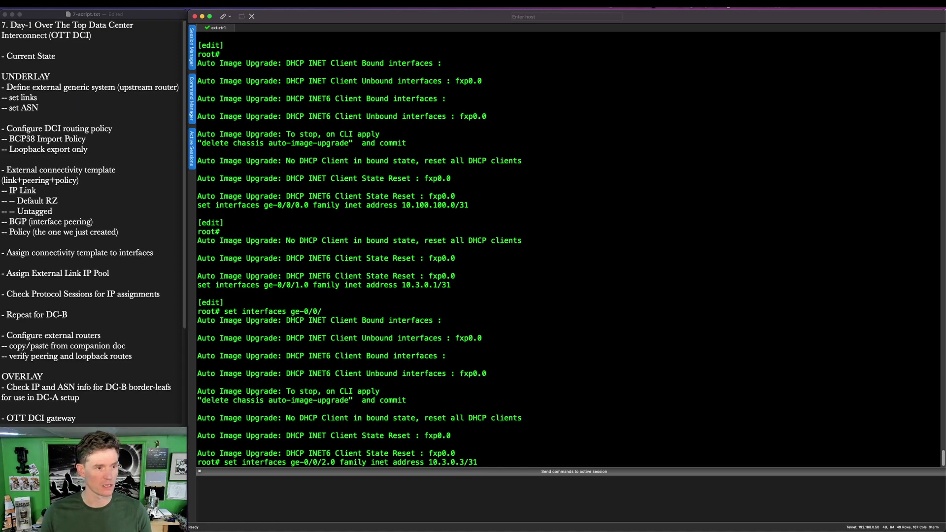
pyautogui.press('Return')
pyautogui.write('set system')
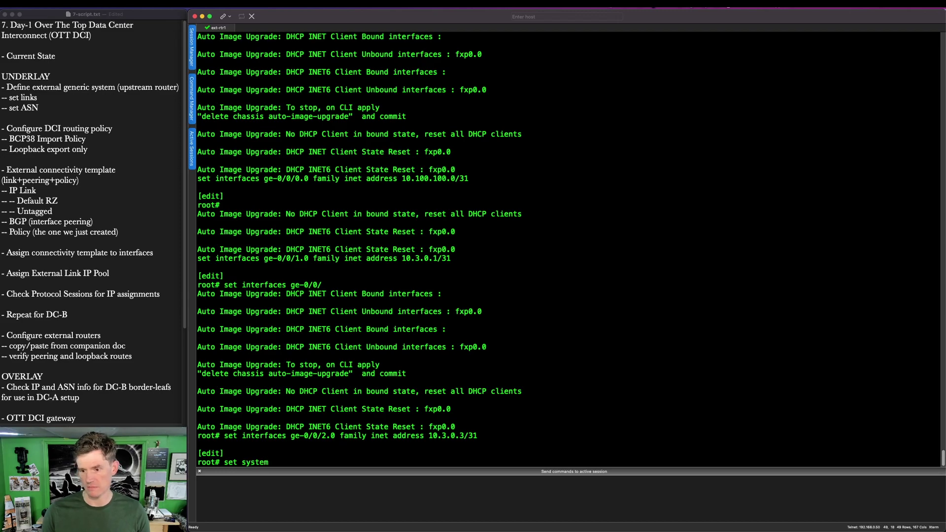
pyautogui.write(' rou')
# Step: Set ext-rtr1's routing-options autonomous-system to 65001
pyautogui.press('BackSpace')
pyautogui.press('BackSpace')
pyautogui.press('BackSpace')
pyautogui.press('BackSpace')
pyautogui.press('BackSpace')
pyautogui.press('BackSpace')
pyautogui.press('BackSpace')
pyautogui.press('BackSpace')
pyautogui.press('BackSpace')
pyautogui.write('routing-options atu')
pyautogui.press('space')
pyautogui.press('BackSpace')
pyautogui.press('BackSpace')
pyautogui.write('uto nomous-system ')
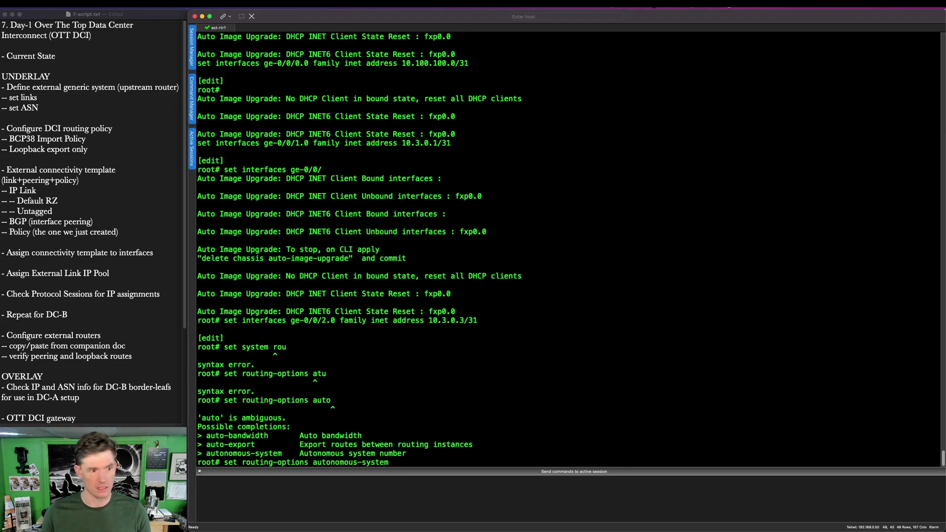
pyautogui.write('65001')
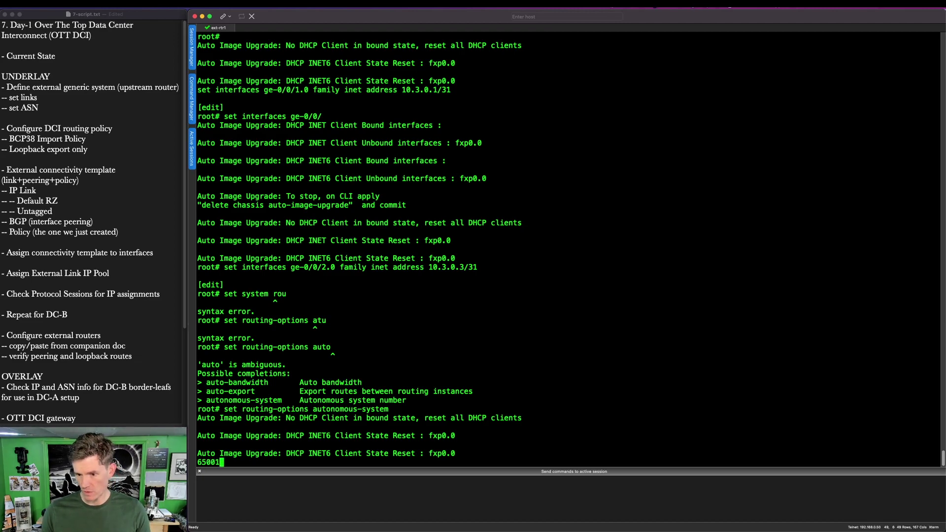
pyautogui.press('Return')
# Step: Add BGP neighbors: DCI 10.100.100.1 (AS 65002), ebgp 10.3.0.0 (AS 65102) and 10.3.0.2 (AS 65103)
pyautogui.write('set protocols bgp group DCI net')
pyautogui.press('Return')
pyautogui.write('neighbor 10.100.100.1 peer-as')
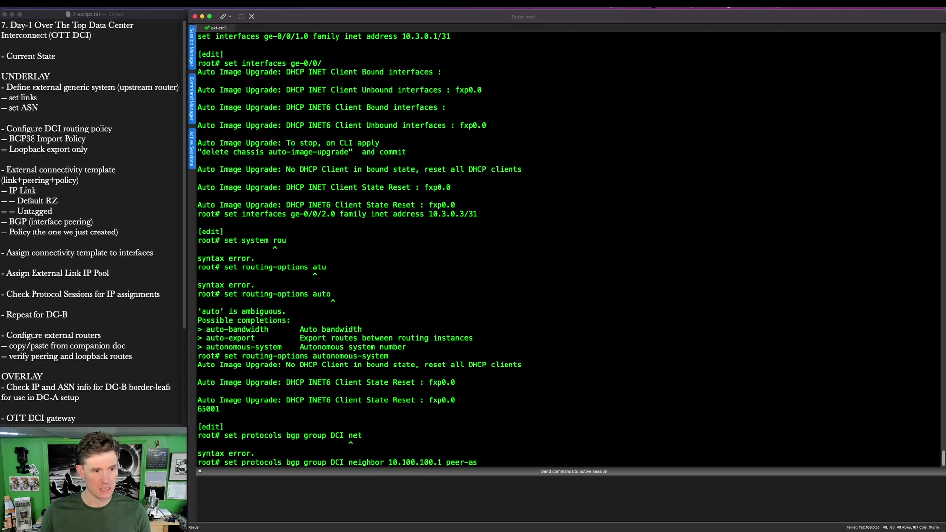
pyautogui.write(' 66502')
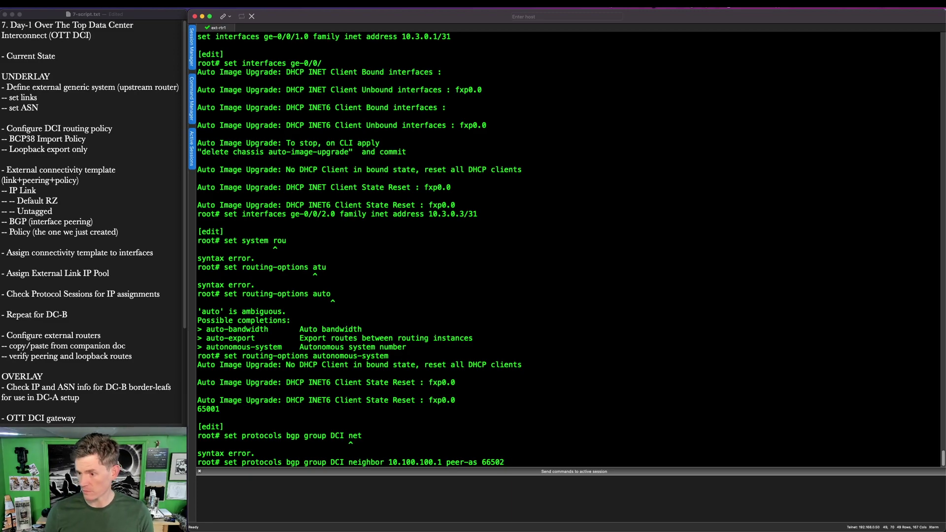
pyautogui.press('BackSpace')
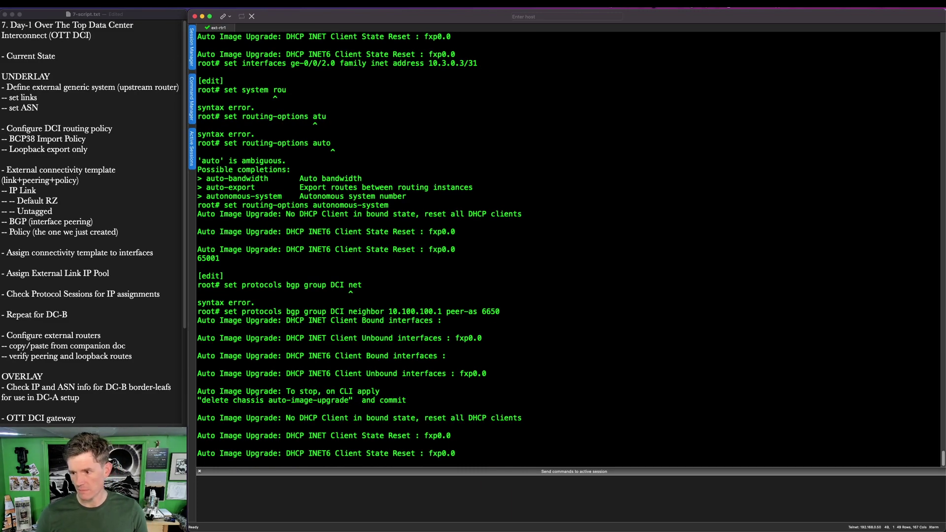
pyautogui.press('Return')
pyautogui.press('Up')
pyautogui.write('65002')
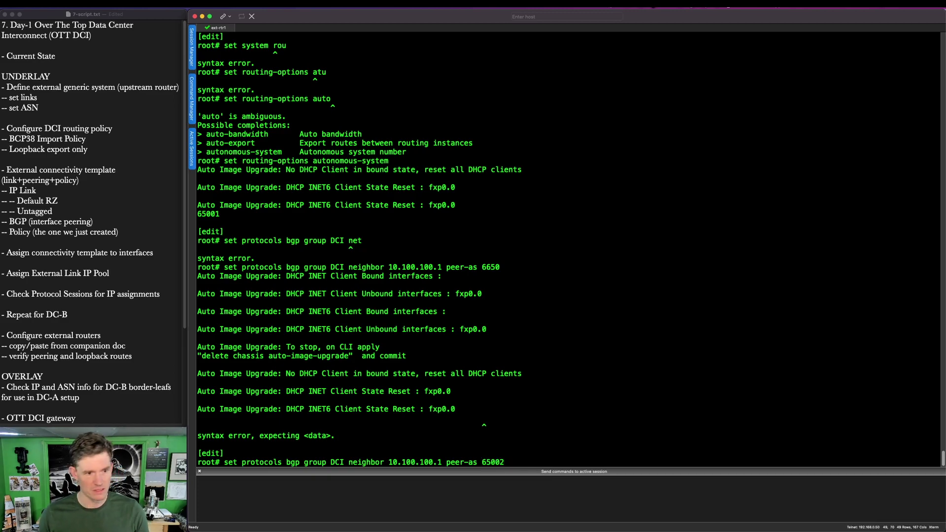
pyautogui.press('Return')
pyautogui.write('set')
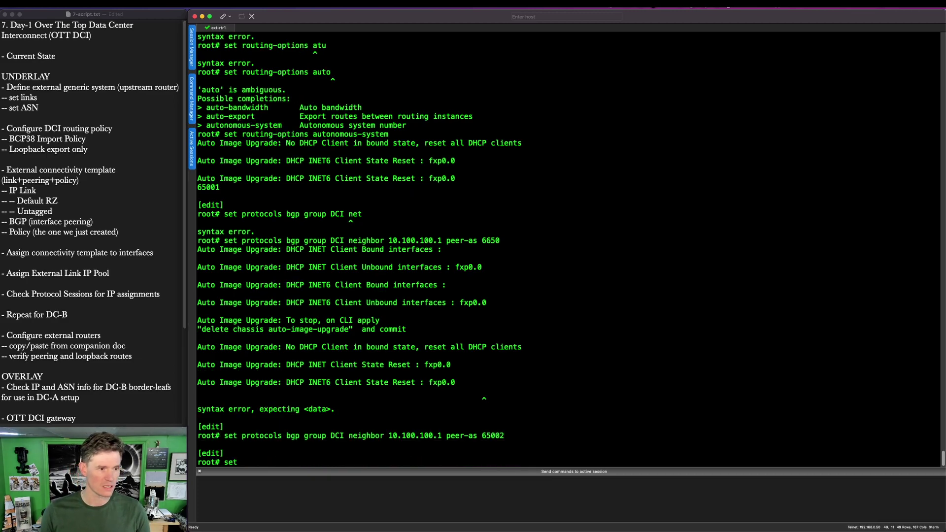
pyautogui.write(' protocols bgp gro')
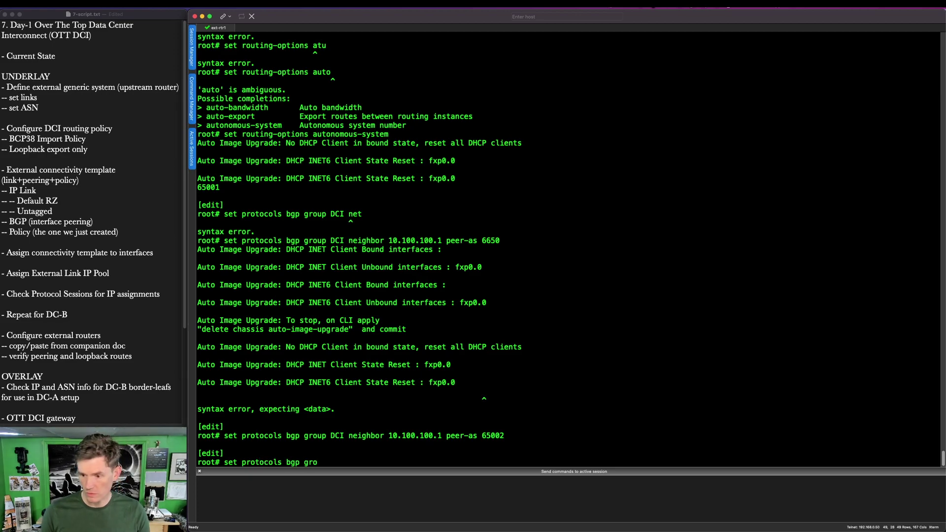
pyautogui.write('up ebgp')
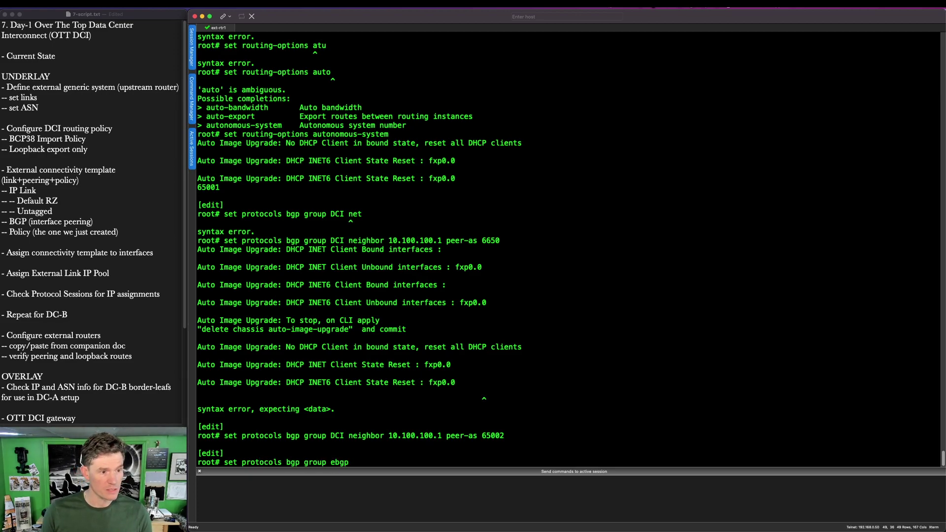
pyautogui.write(' neighbor')
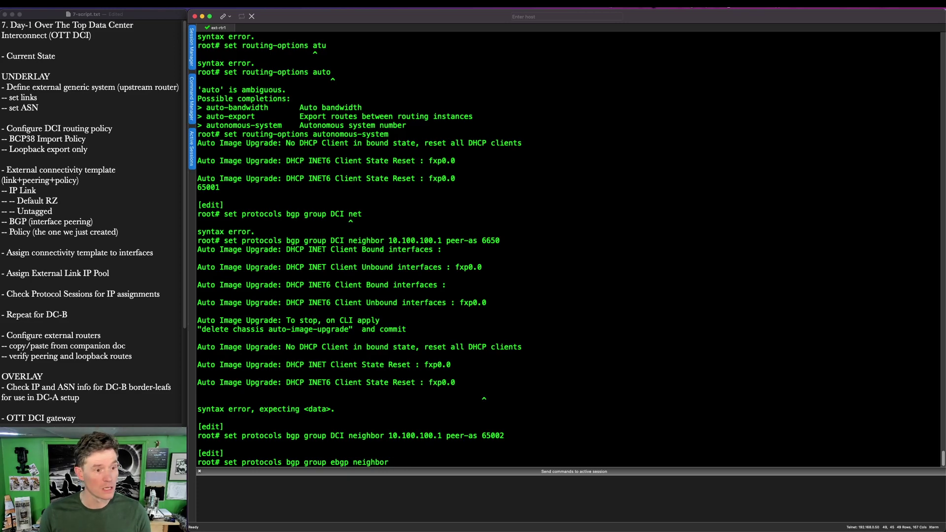
pyautogui.write(' 10.3.0.0')
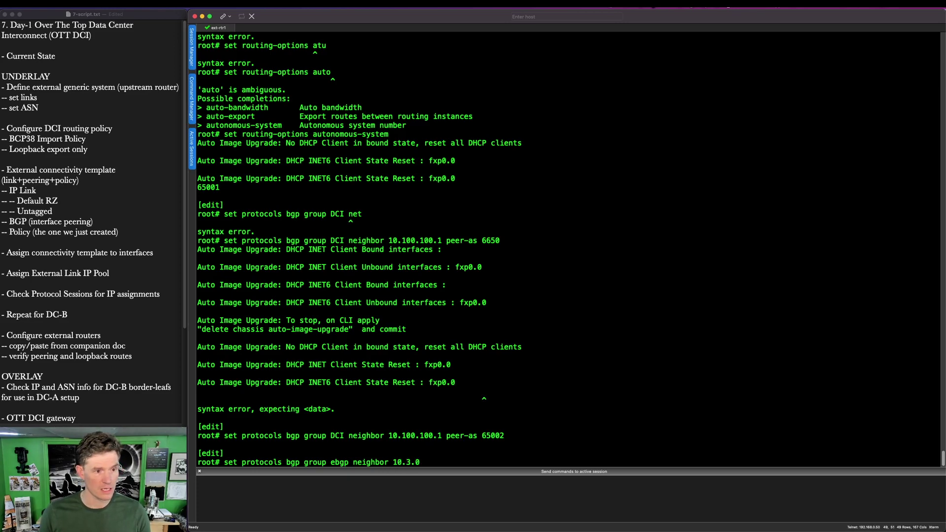
pyautogui.write(' peer-as')
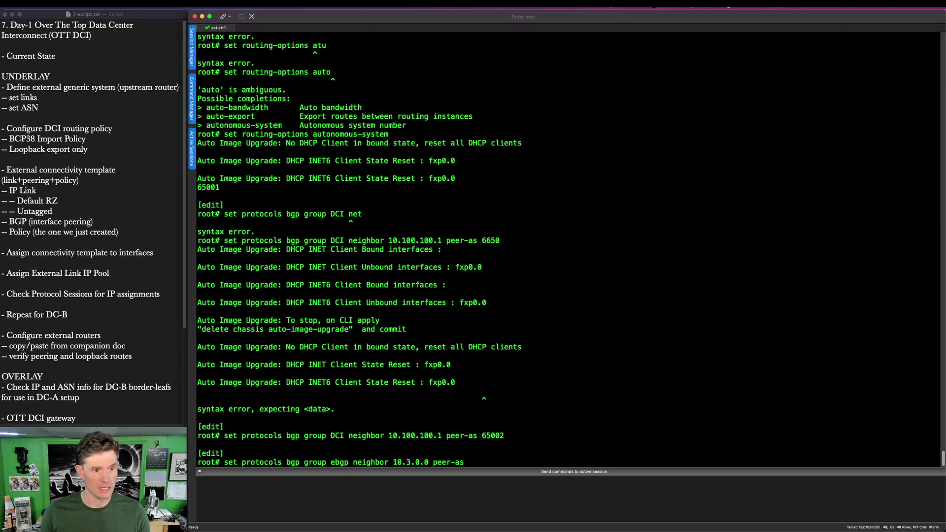
pyautogui.write(' 65102')
pyautogui.press('Return')
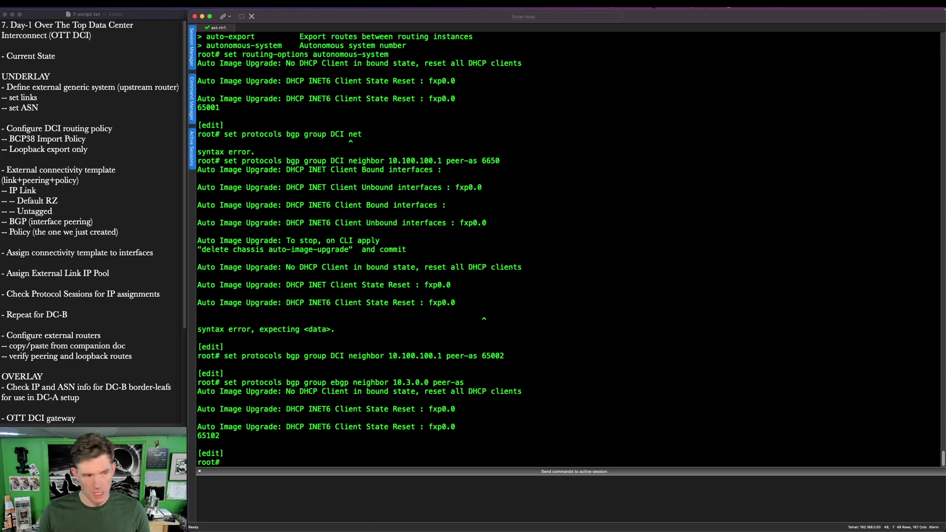
pyautogui.write('set protocols bgp ')
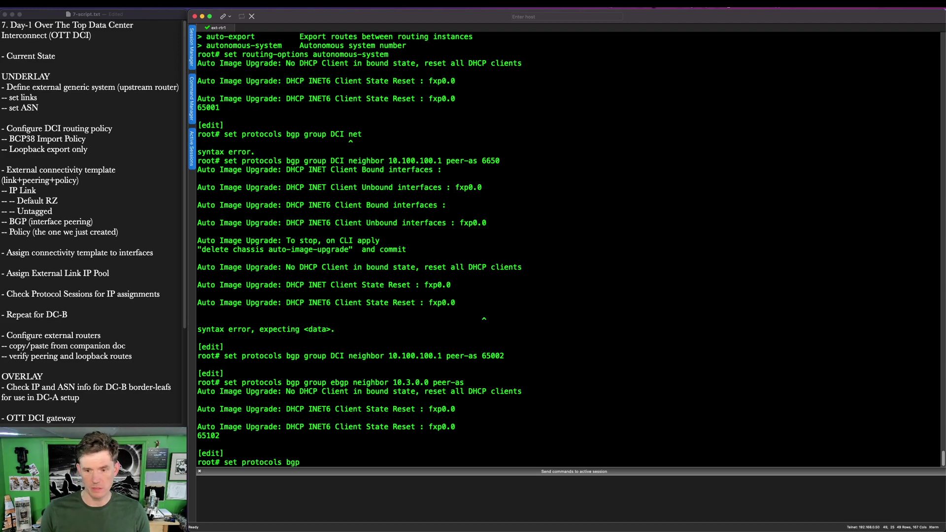
pyautogui.write('group ebgp')
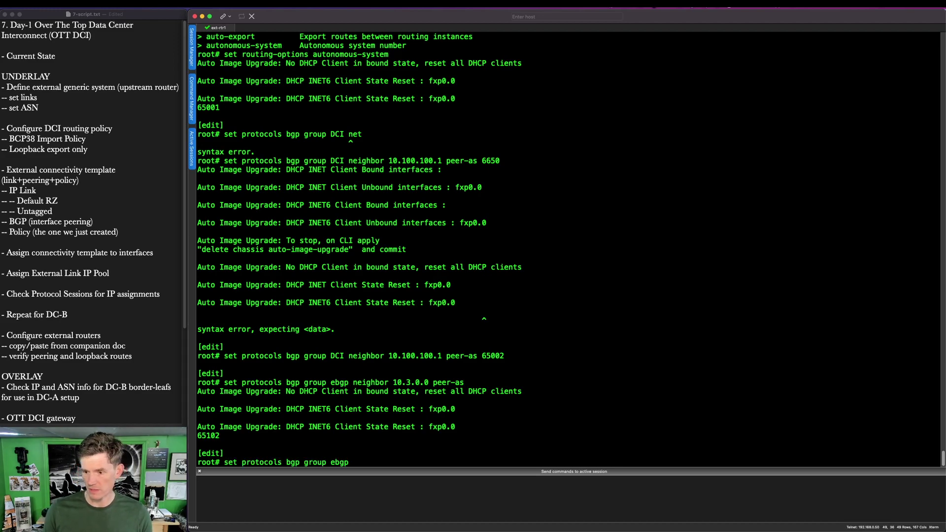
pyautogui.write(' neighbor 10')
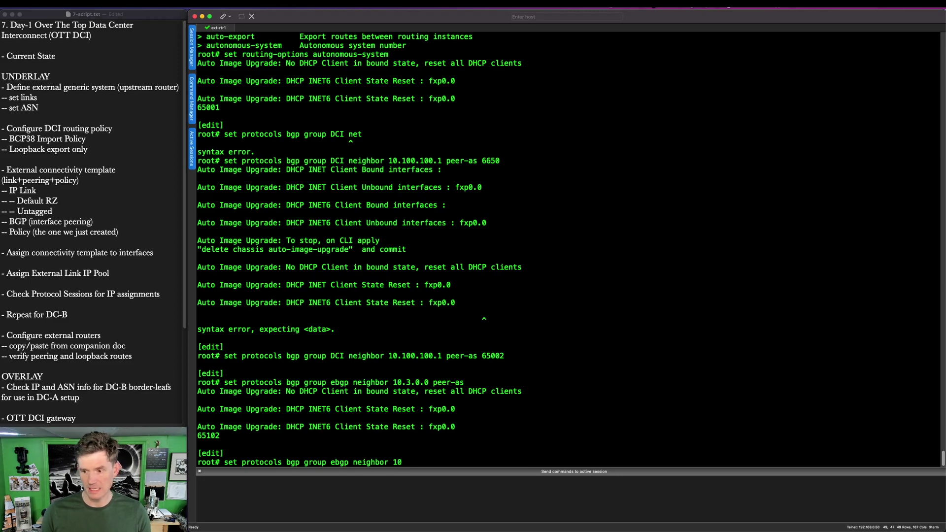
pyautogui.write('.3.0.2 peer-as ')
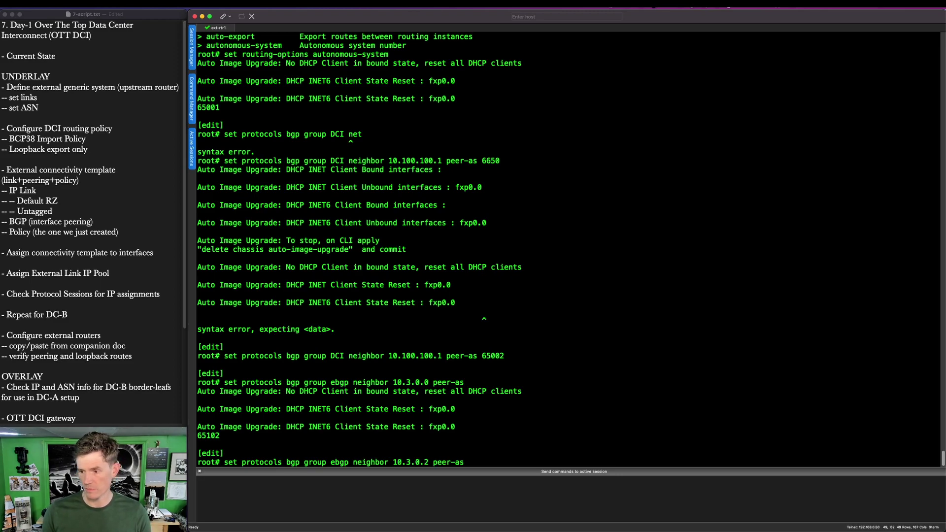
pyautogui.write('65103')
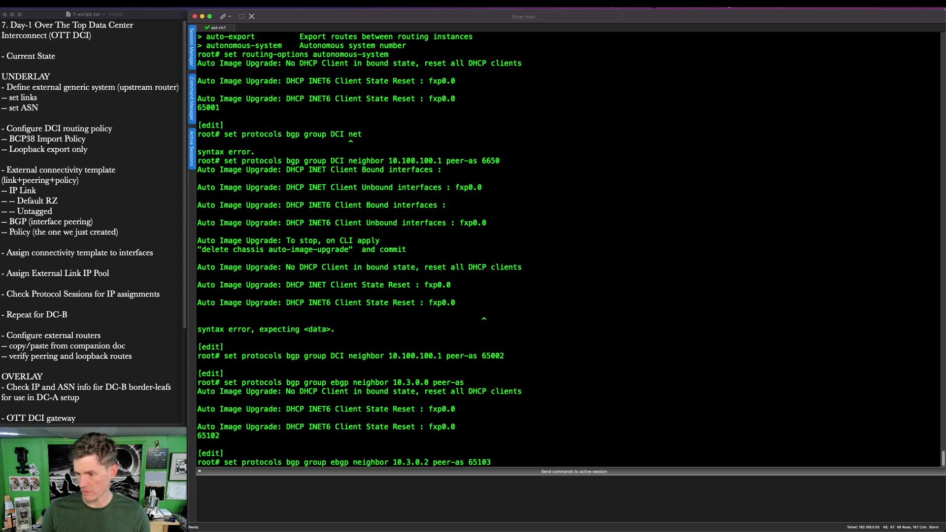
pyautogui.press('Return')
# Step: Apply the configuration with 'commit and-quit' and return to the EVE topology
pyautogui.write('commit and-quit')
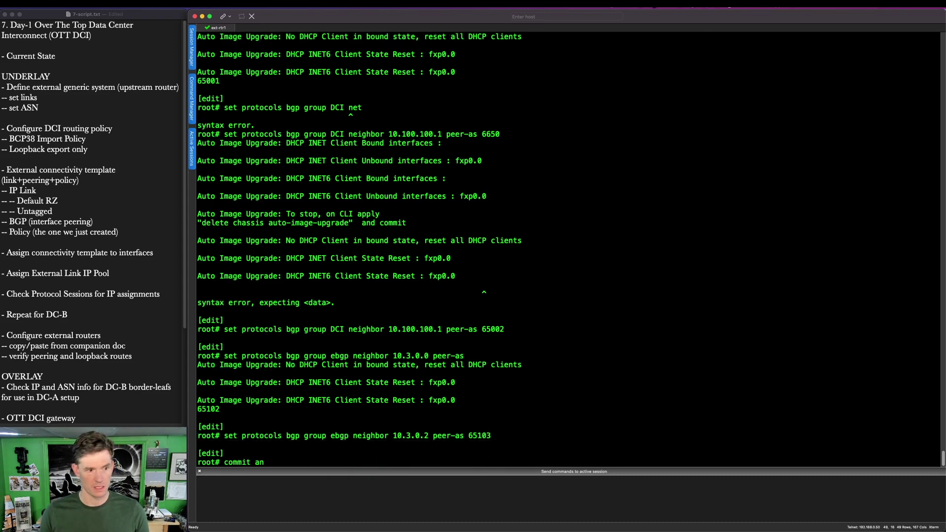
pyautogui.press('Return')
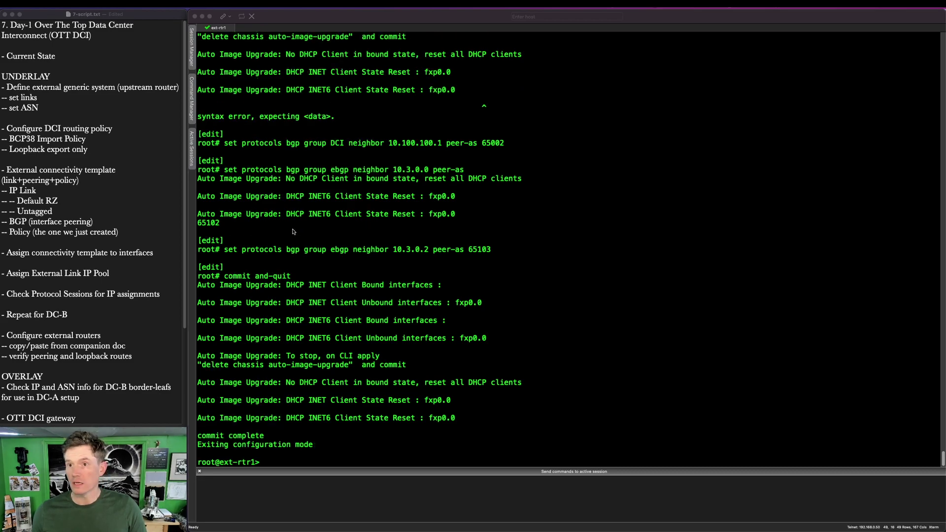
pyautogui.press('super+Tab')
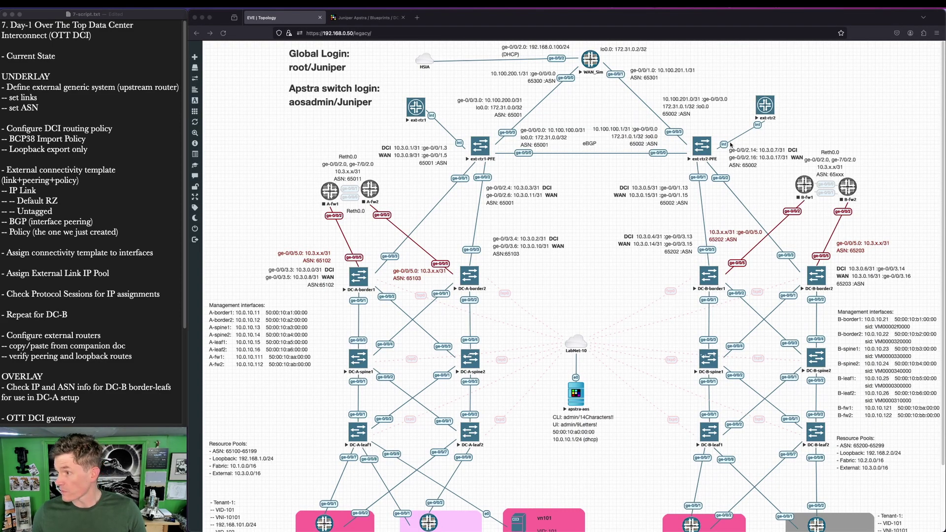
# Step: Open ext-rtr2's console, log in as root, start the cli and enter configuration mode
pyautogui.click(761, 111)
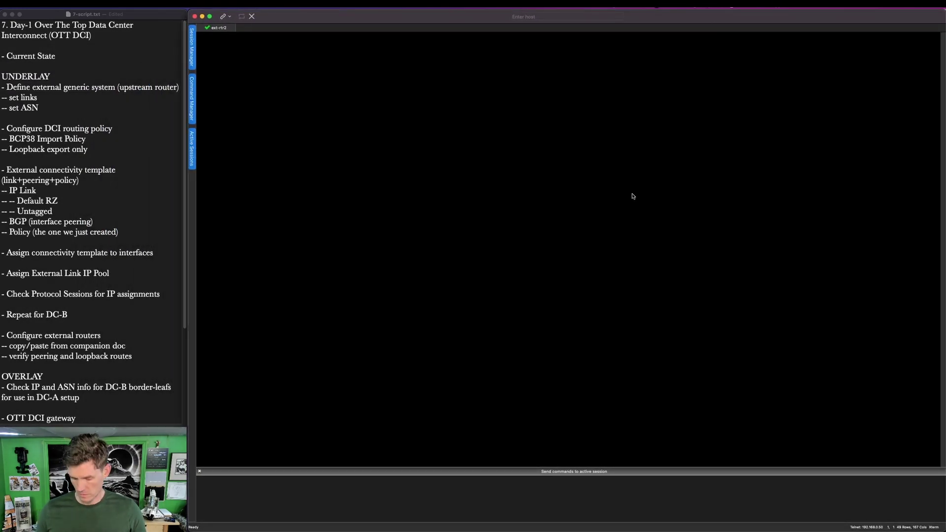
pyautogui.press('Return')
pyautogui.write('root')
pyautogui.press('Return')
pyautogui.write('cli')
pyautogui.press('Return')
pyautogui.write('configure')
pyautogui.press('Return')
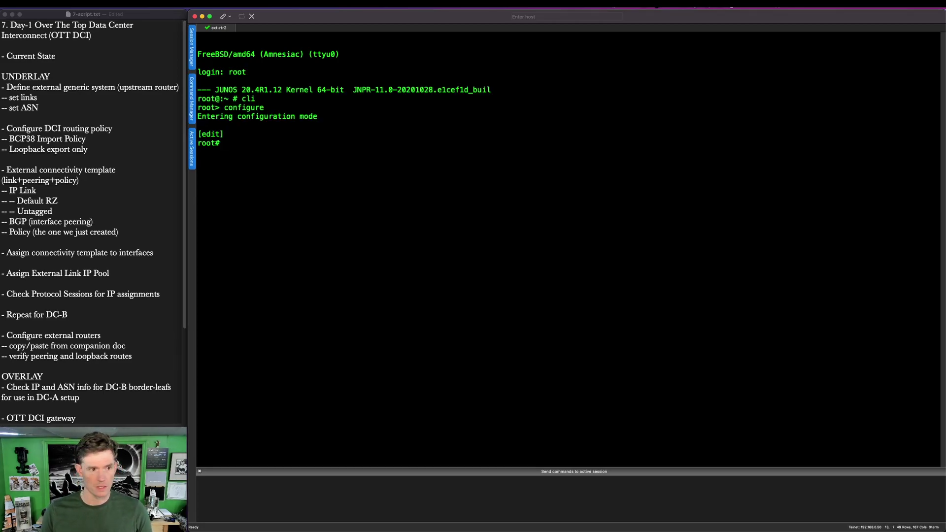
# Step: Set ext-rtr2's root-authentication plain-text password at the interactive prompt
pyautogui.write('set system root-authentication plain-text-password ')
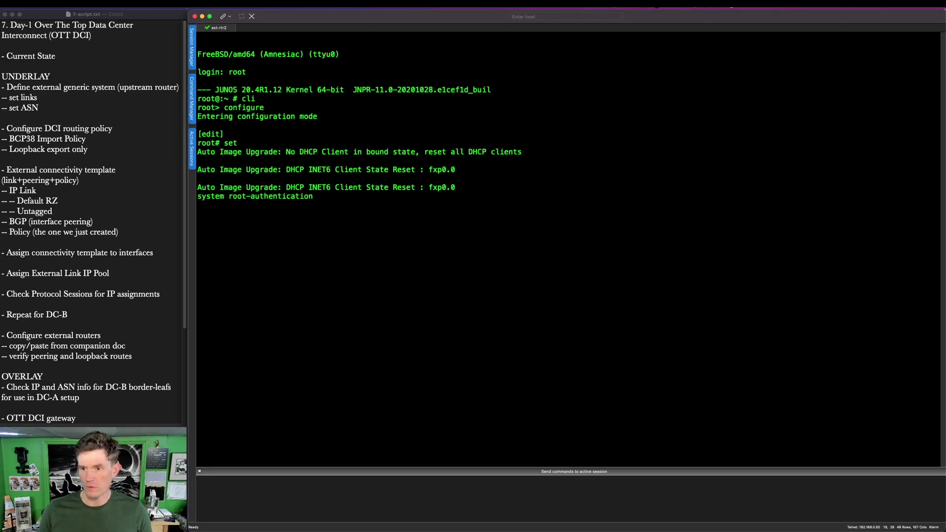
pyautogui.write('Ju')
pyautogui.press('Return')
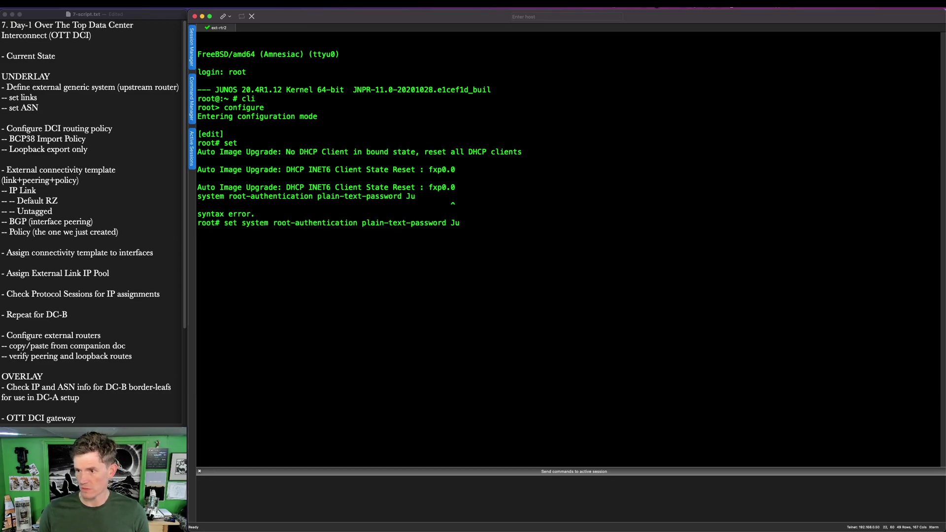
pyautogui.press('BackSpace')
pyautogui.press('BackSpace')
pyautogui.press('Return')
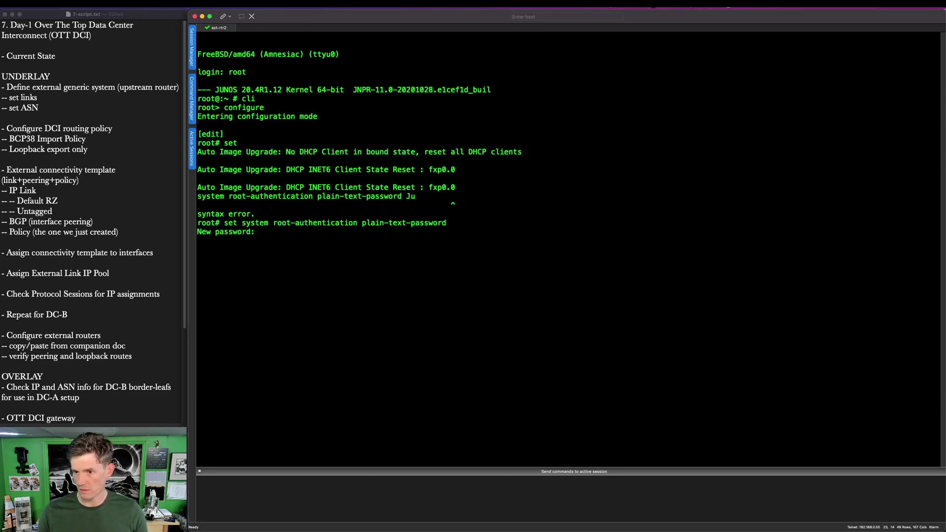
pyautogui.press('Return')
pyautogui.press('Return')
# Step: Set the host name to ext-rtr2 and delete the chassis configuration
pyautogui.write('set system host-name')
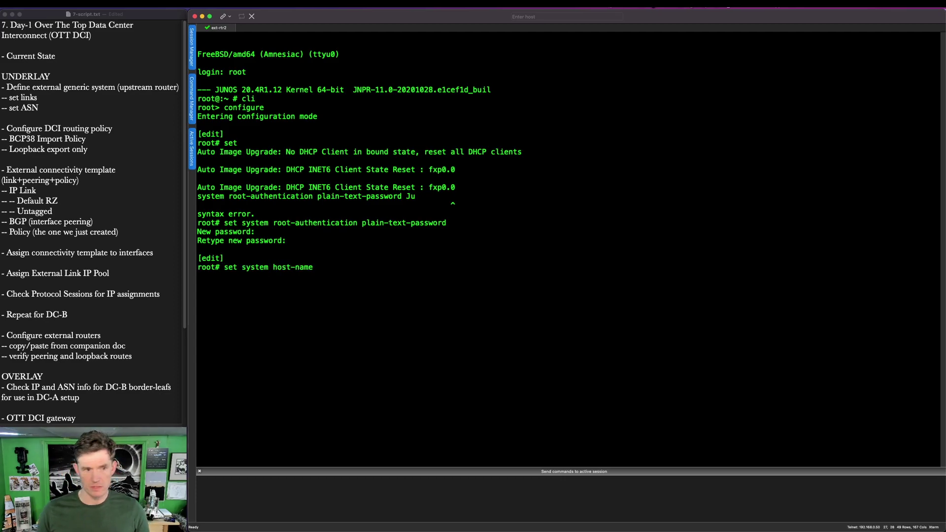
pyautogui.write(' ext-trt')
pyautogui.press('BackSpace')
pyautogui.press('BackSpace')
pyautogui.press('BackSpace')
pyautogui.write('rtr2')
pyautogui.press('Return')
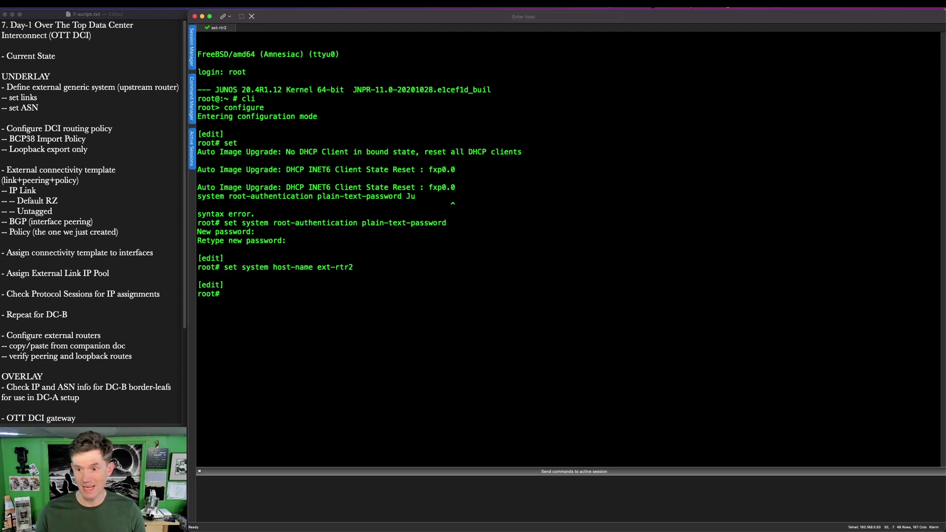
pyautogui.write('delete chassis')
pyautogui.press('Return')
# Step: Address lo0.0 as 172.31.0.1/32 and ge-0/0/0–2 as 10.100.100.1/31, 10.3.0.5/31, 10.3.0.7/31
pyautogui.write('set interfaces lo0.0 family inet')
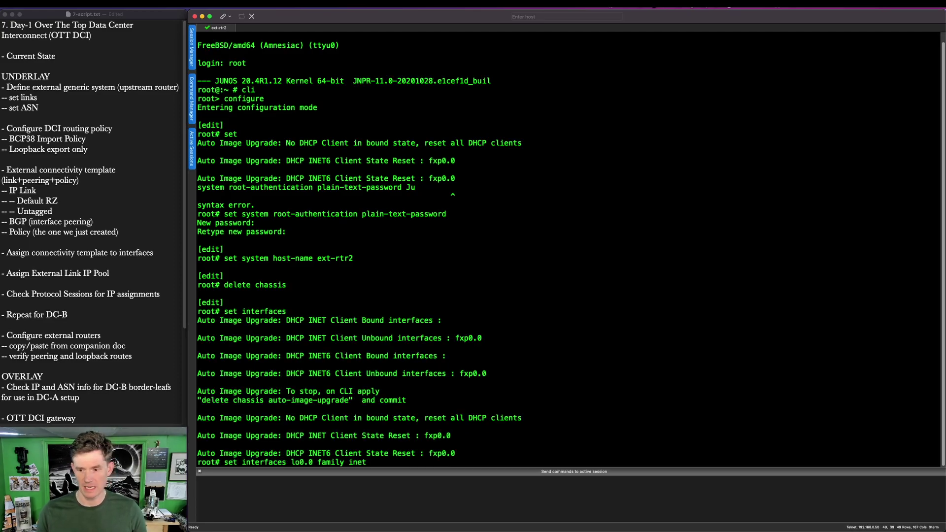
pyautogui.write(' address 17')
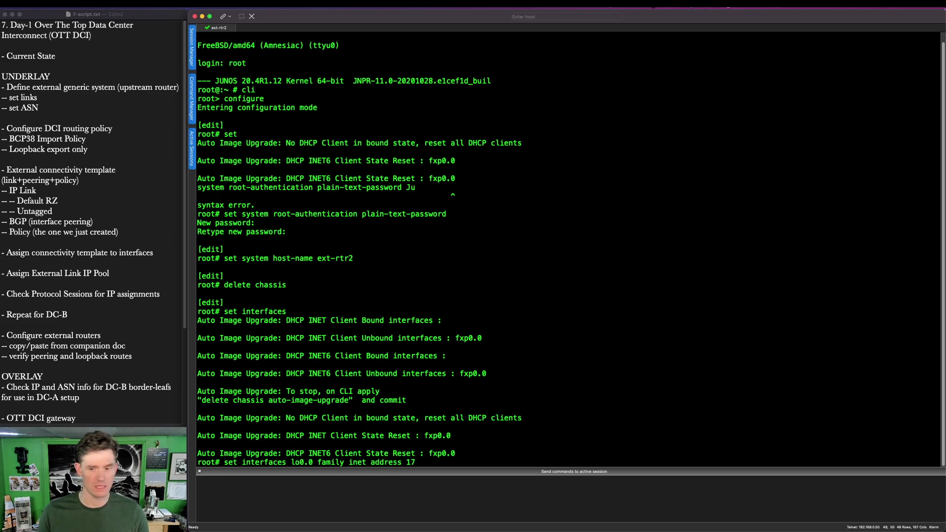
pyautogui.write('2.31.0.1/32')
pyautogui.press('Return')
pyautogui.write('set interfaces ge-0/0/')
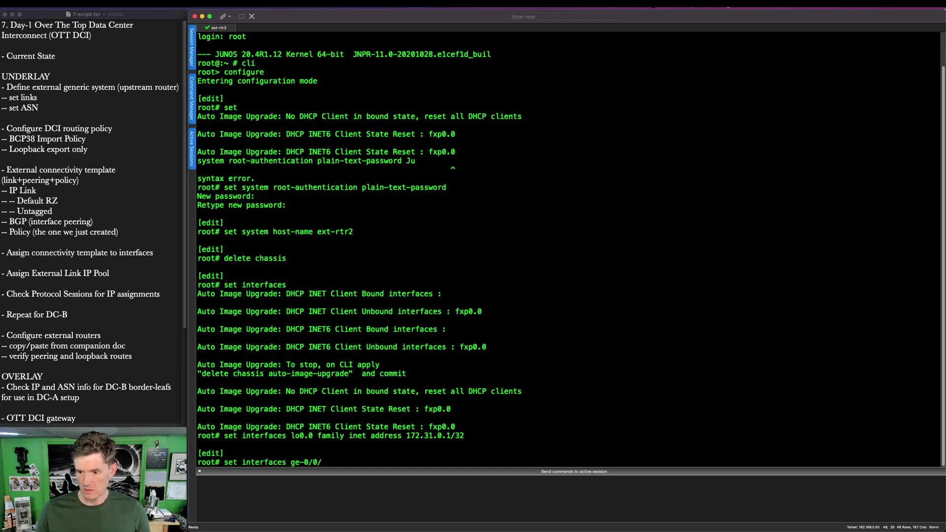
pyautogui.write('0.0 family in')
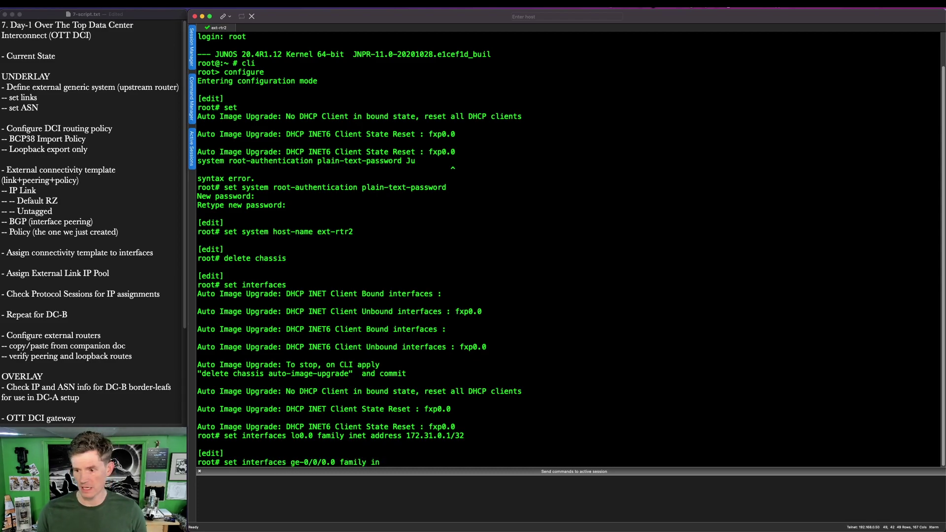
pyautogui.write('et address 10')
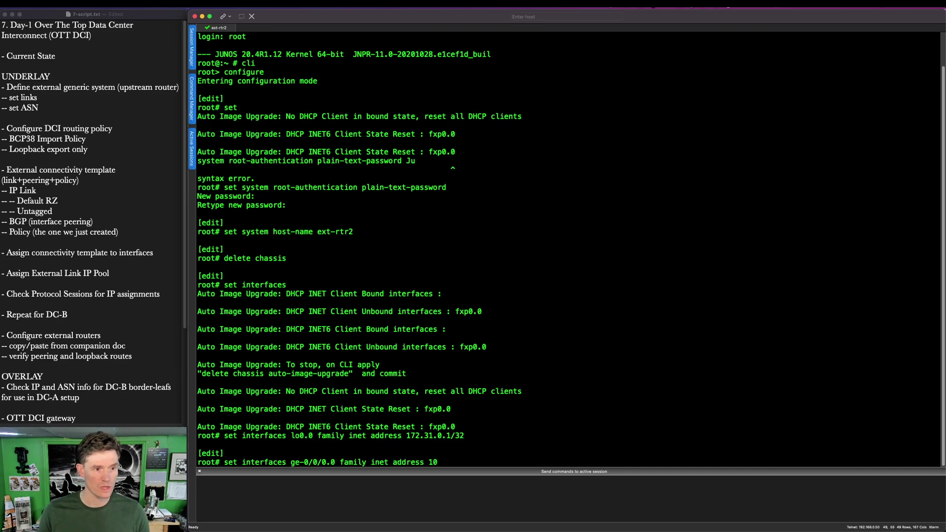
pyautogui.write('.100.100.100.1/31')
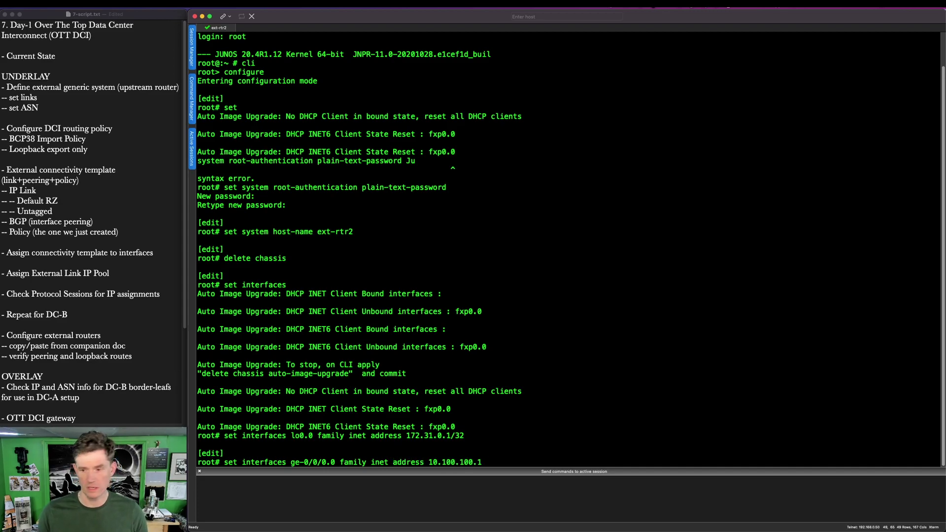
pyautogui.press('Return')
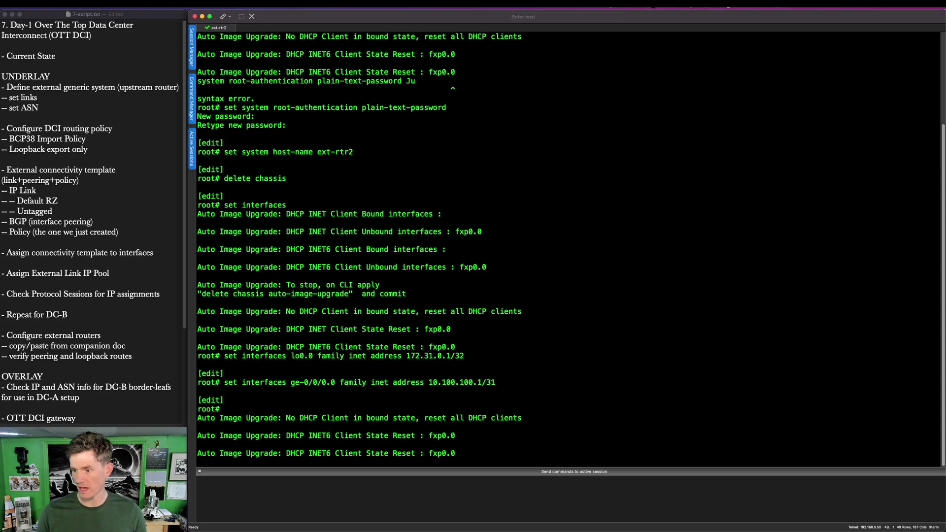
pyautogui.press('Return')
pyautogui.write('set in')
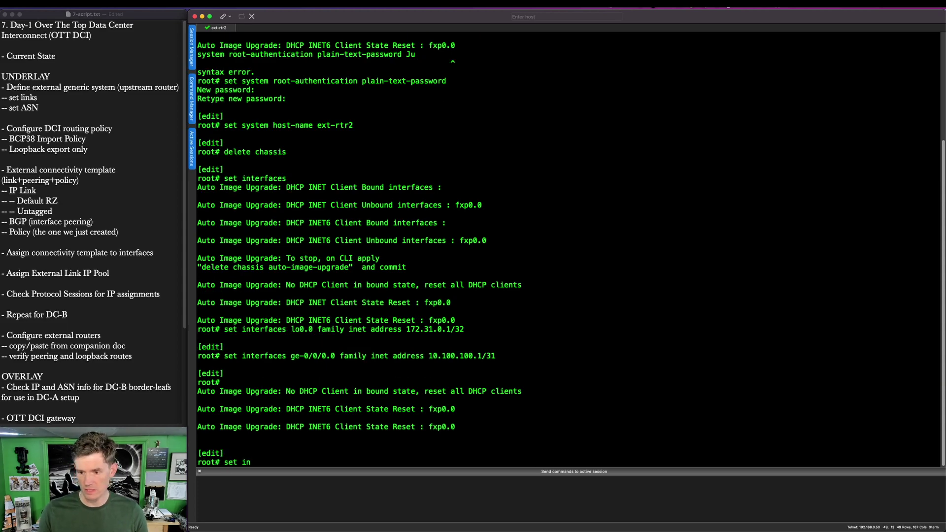
pyautogui.write('terfaces ge-0/')
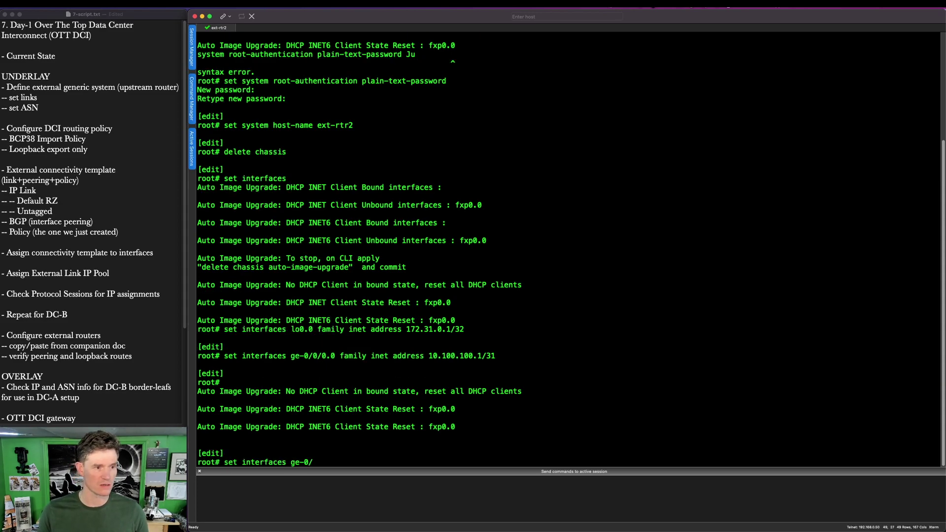
pyautogui.write('0/1.0 family in')
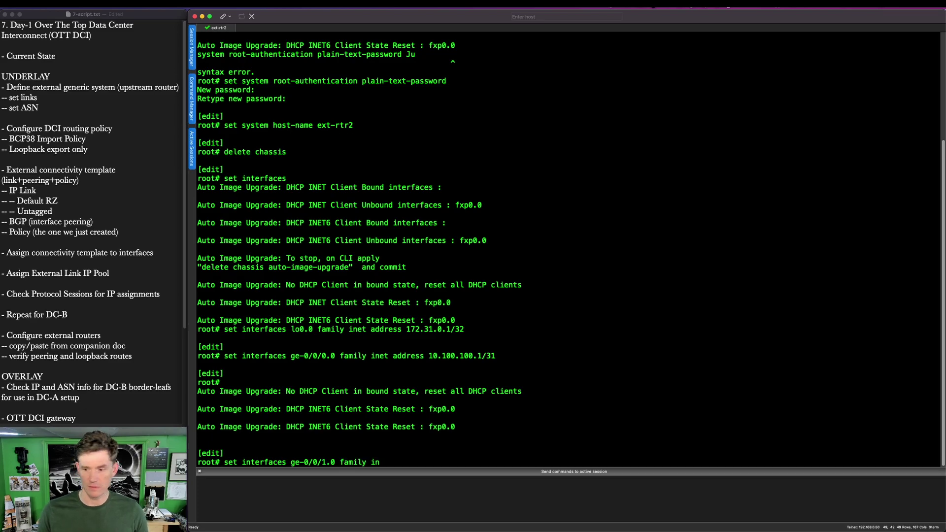
pyautogui.write('et address 10.3.0.5/31')
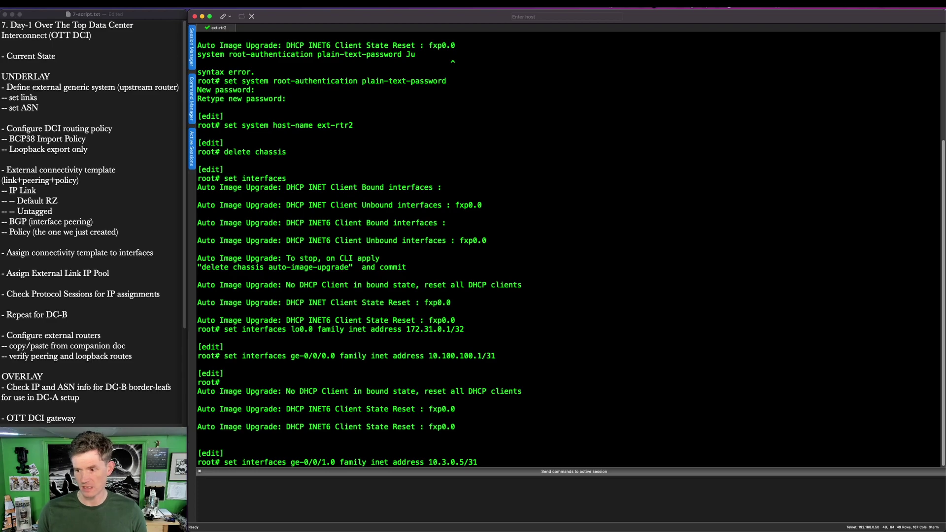
pyautogui.press('Return')
pyautogui.write('set interfaces ge-0/')
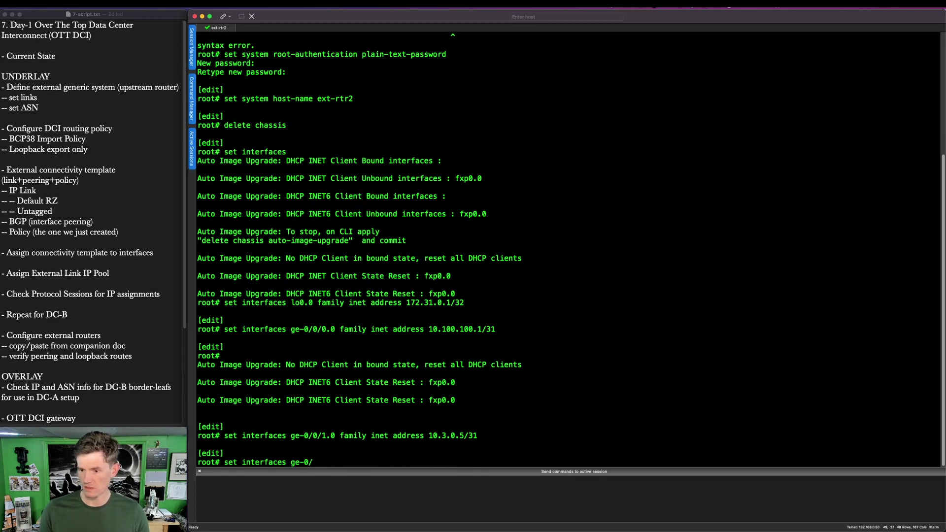
pyautogui.write('0/2.0 family inet address 10.3.')
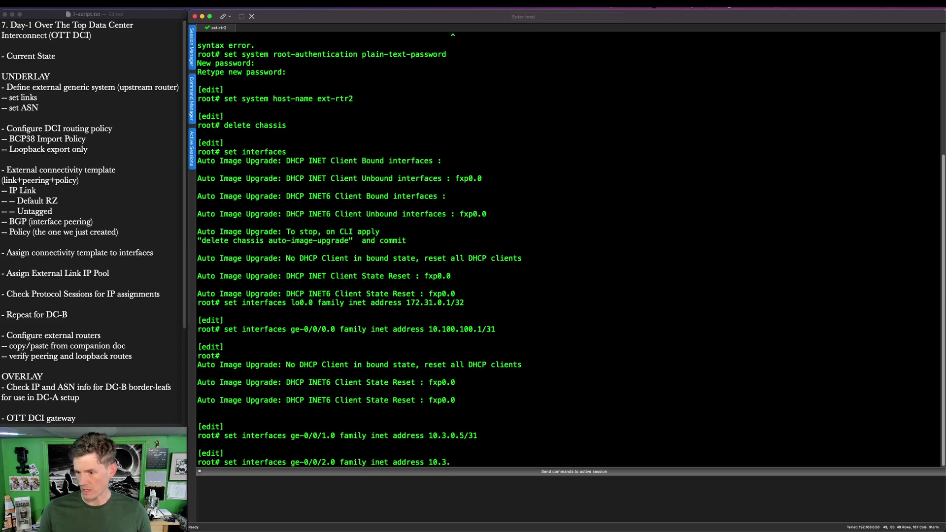
pyautogui.write('0.7/31')
pyautogui.press('Return')
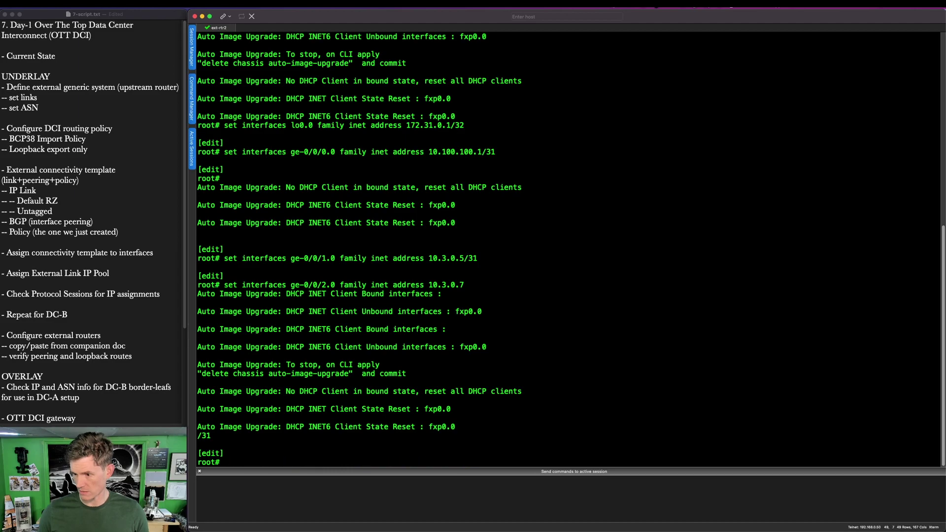
# Step: Set autonomous-system 65002 and add DCI neighbor 10.100.100.0 with peer AS 65001
pyautogui.write('set routing-')
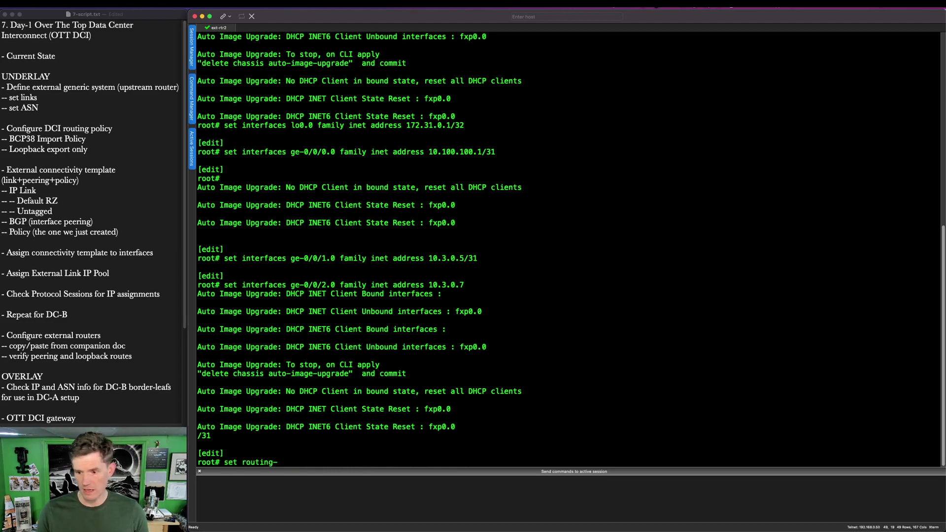
pyautogui.write('options aut')
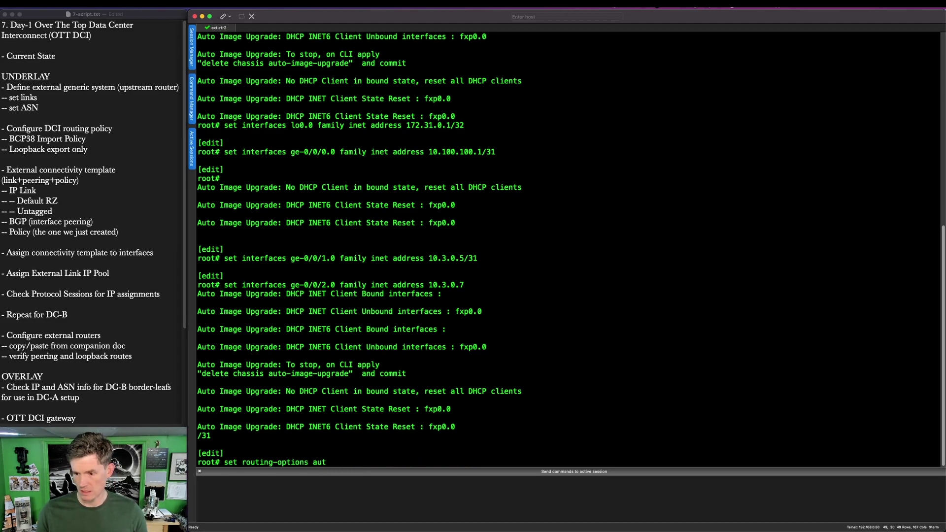
pyautogui.write('onomous-system 65002')
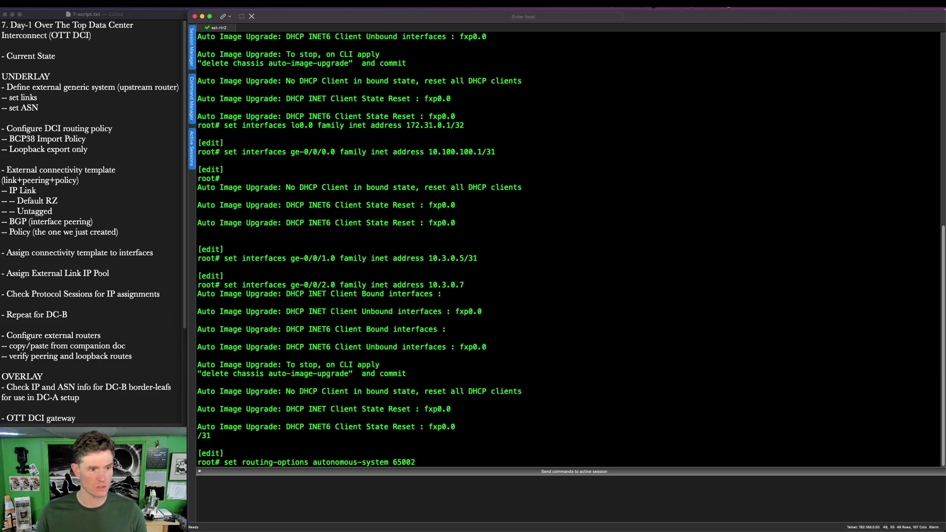
pyautogui.press('Return')
pyautogui.write('set protocols bgp group DCI')
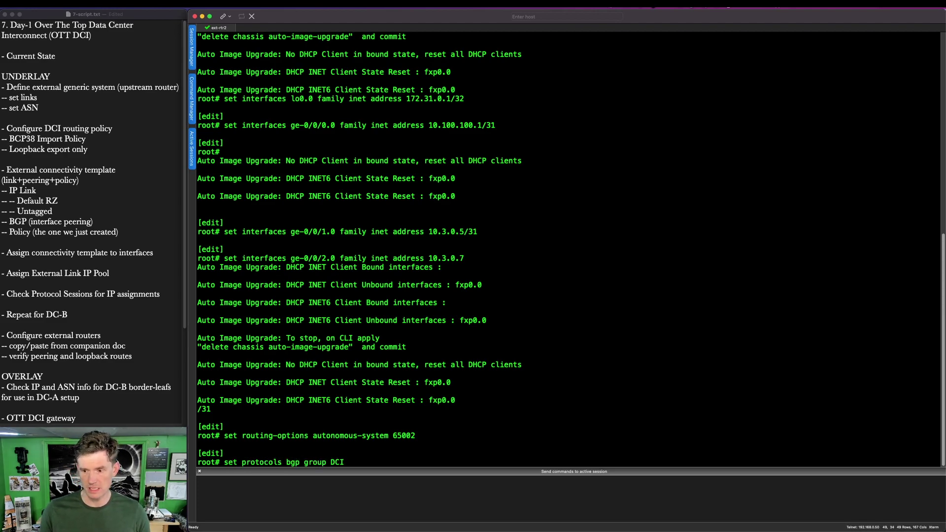
pyautogui.write(' neighbor')
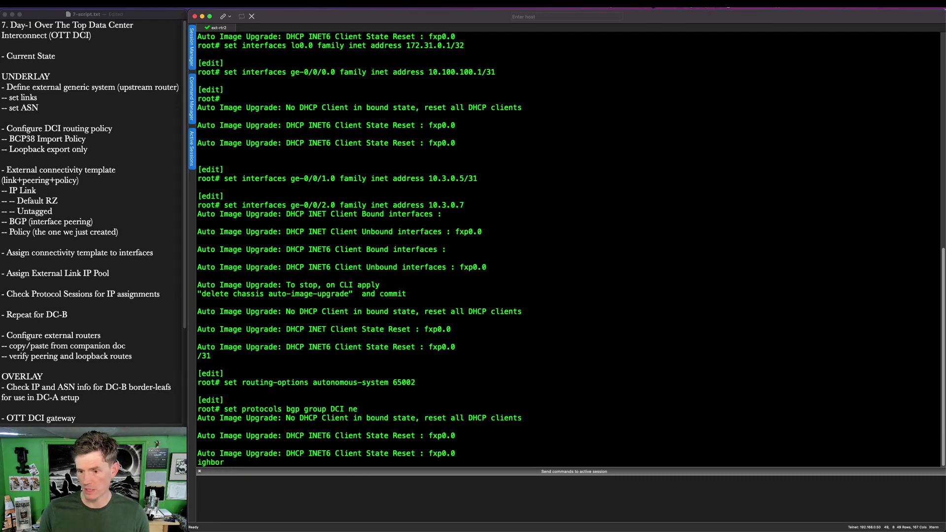
pyautogui.write(' 10.100.100')
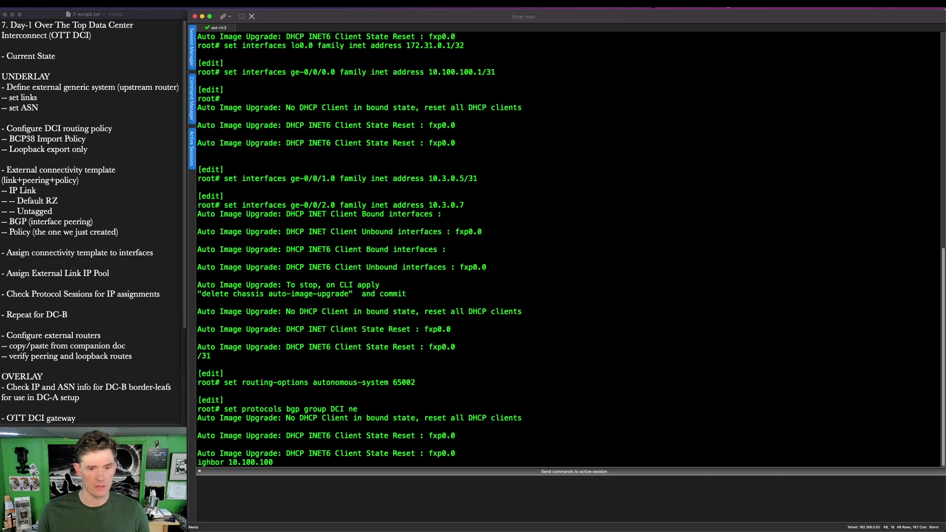
pyautogui.write('.0 peer-as 6500')
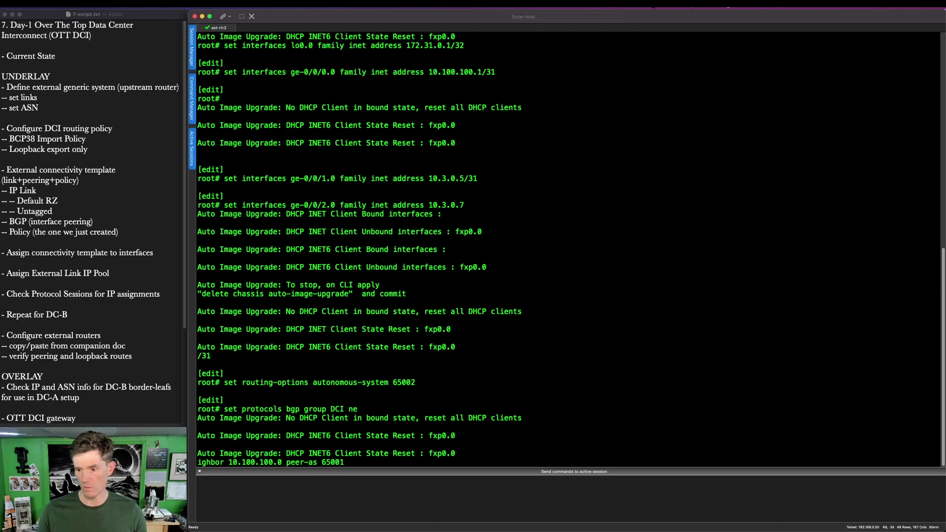
pyautogui.write('1')
pyautogui.press('Return')
# Step: Add ebgp neighbors 10.3.0.4 (AS 65202) and 10.3.0.6 (AS 65203), then commit and-quit
pyautogui.write('set')
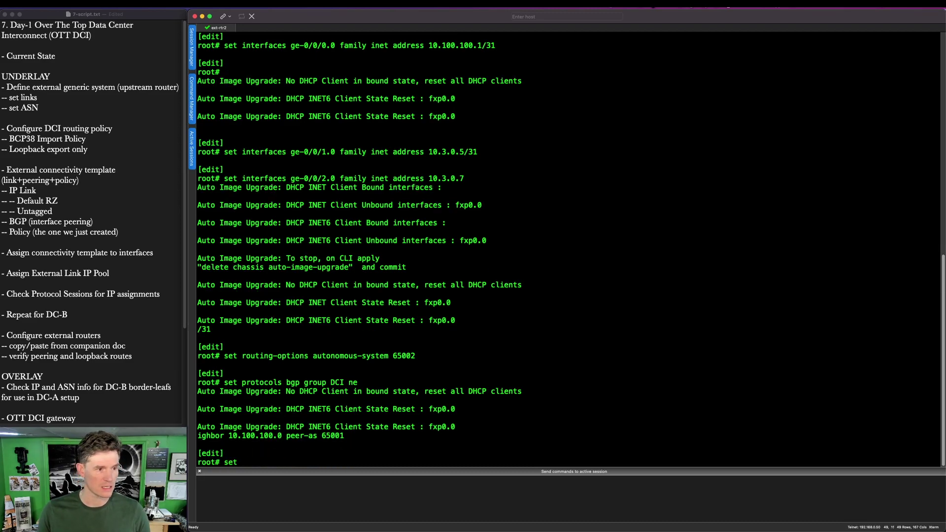
pyautogui.write(' protocols bgp group ebgp ')
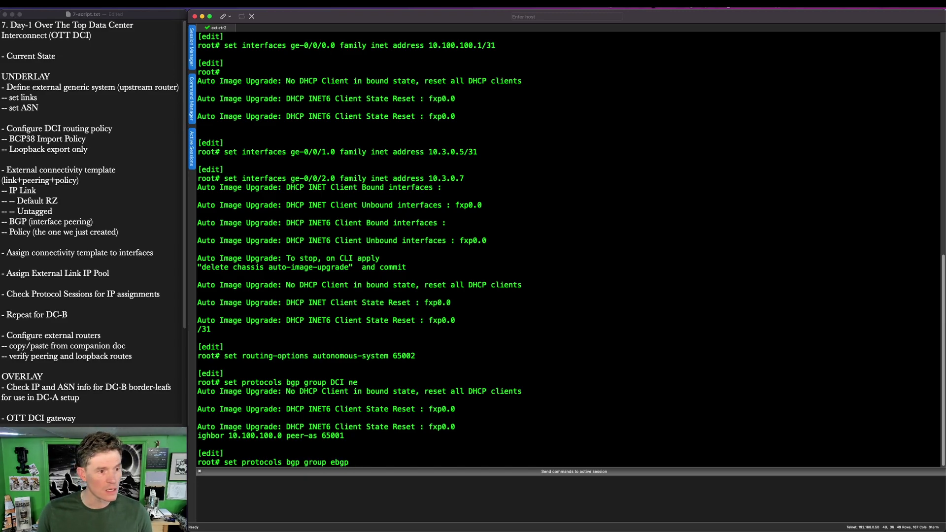
pyautogui.write('neighbor 1')
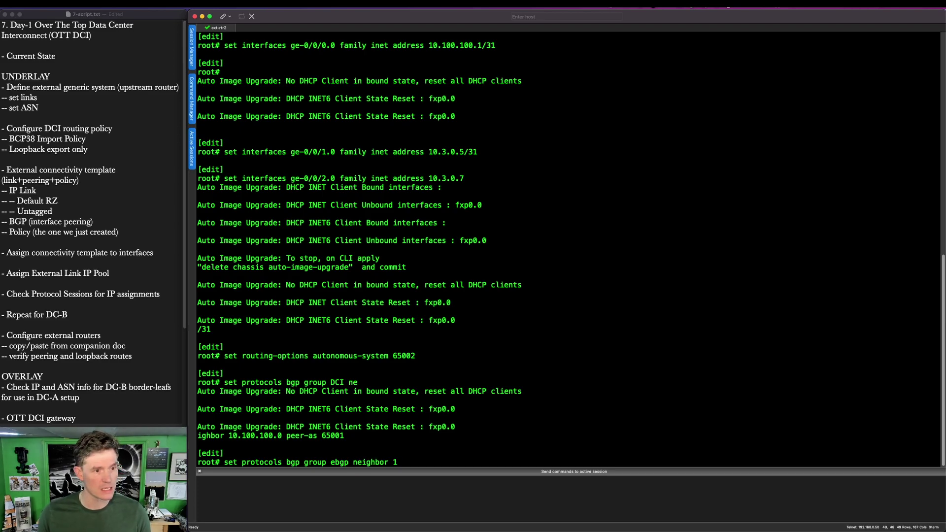
pyautogui.write('0.3.0.4 peer-as ')
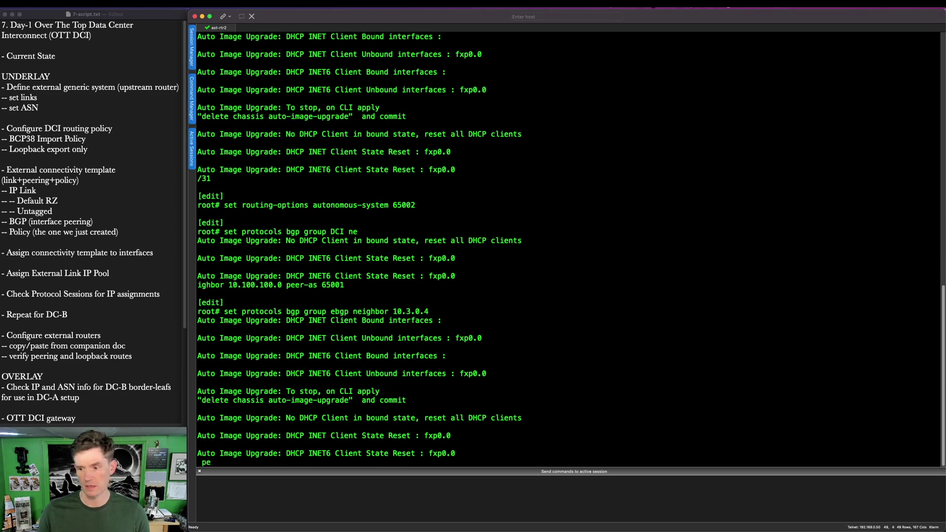
pyautogui.write('65202')
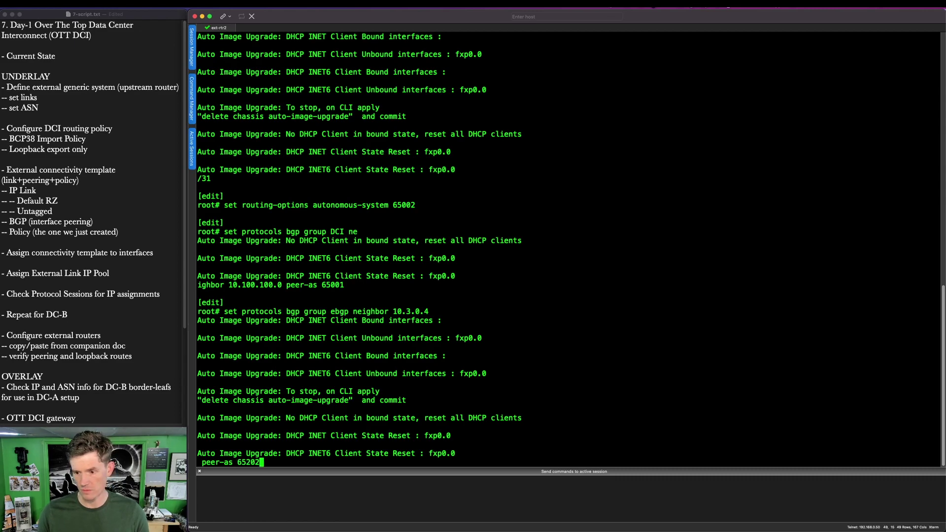
pyautogui.press('Return')
pyautogui.write('set protocols bgp')
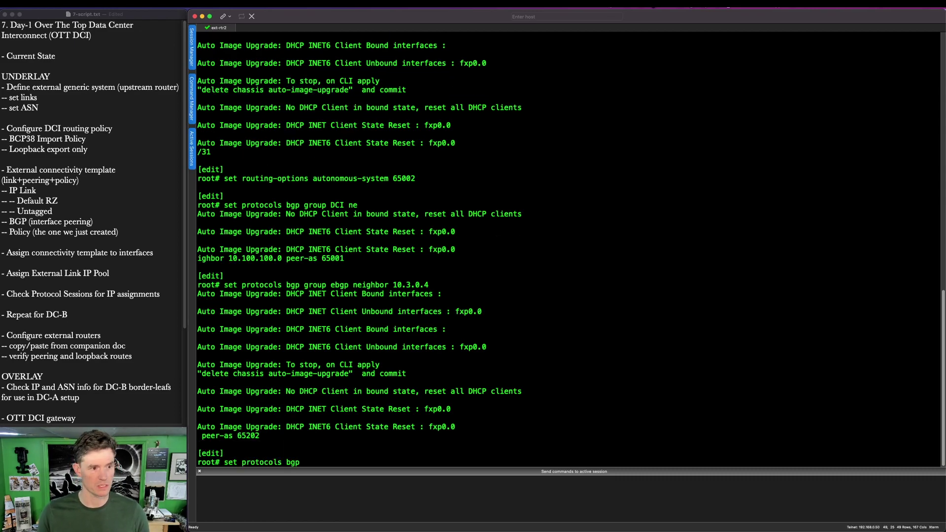
pyautogui.write(' group ebg')
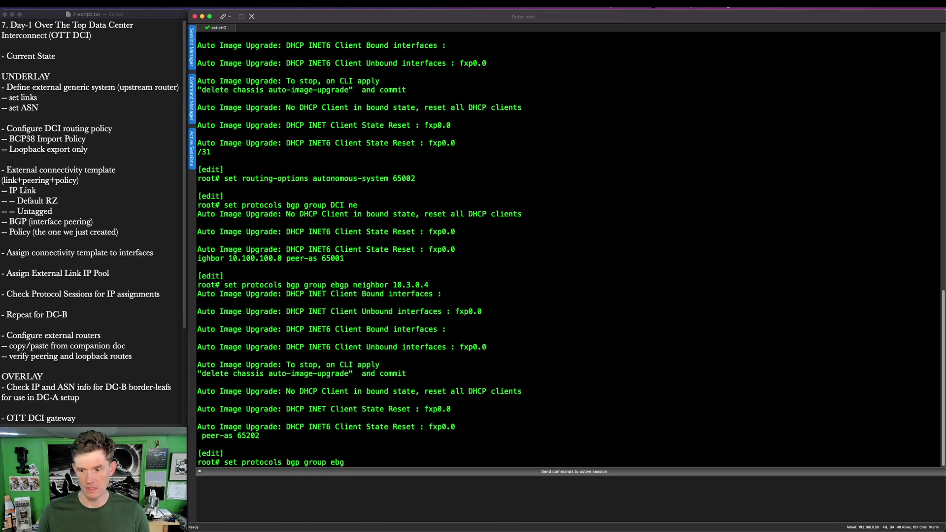
pyautogui.write('p neighbor 10')
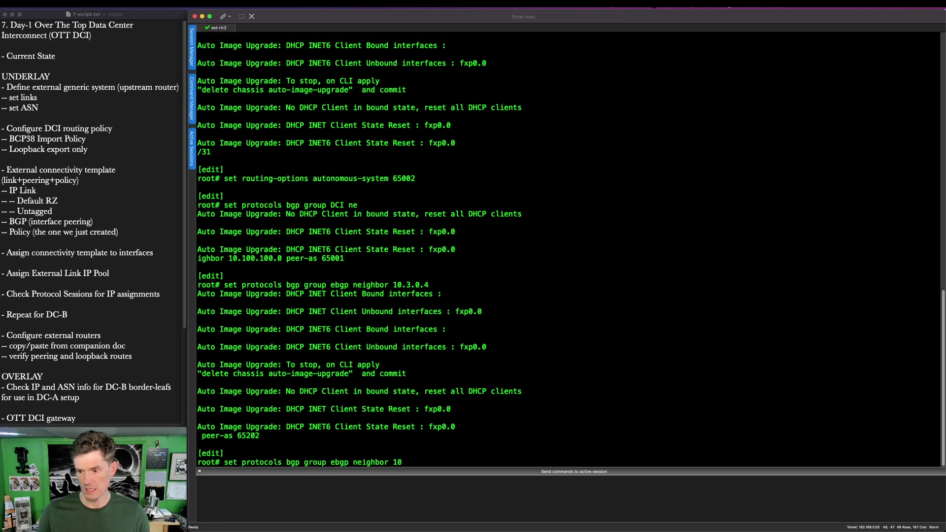
pyautogui.write('.3.0.6 peer-as ')
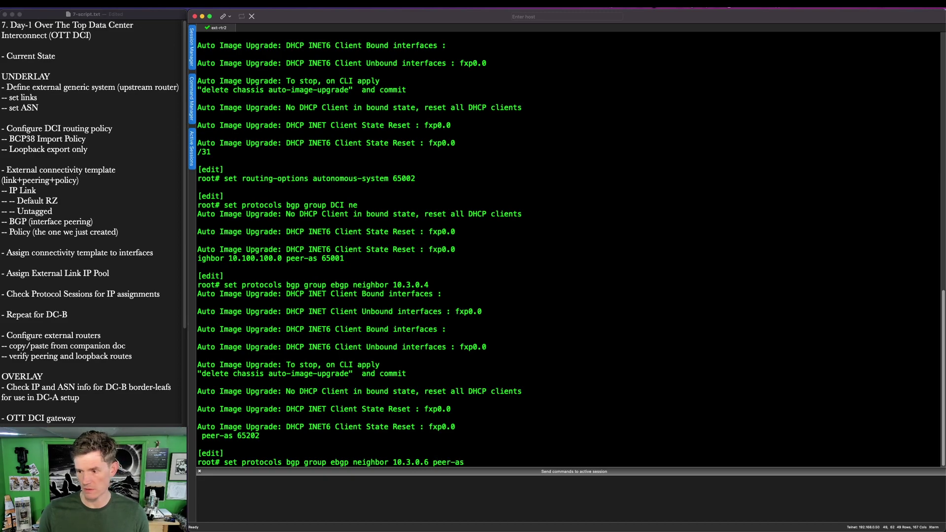
pyautogui.write('65203')
pyautogui.press('Return')
pyautogui.write('commit and-quit')
pyautogui.press('Return')
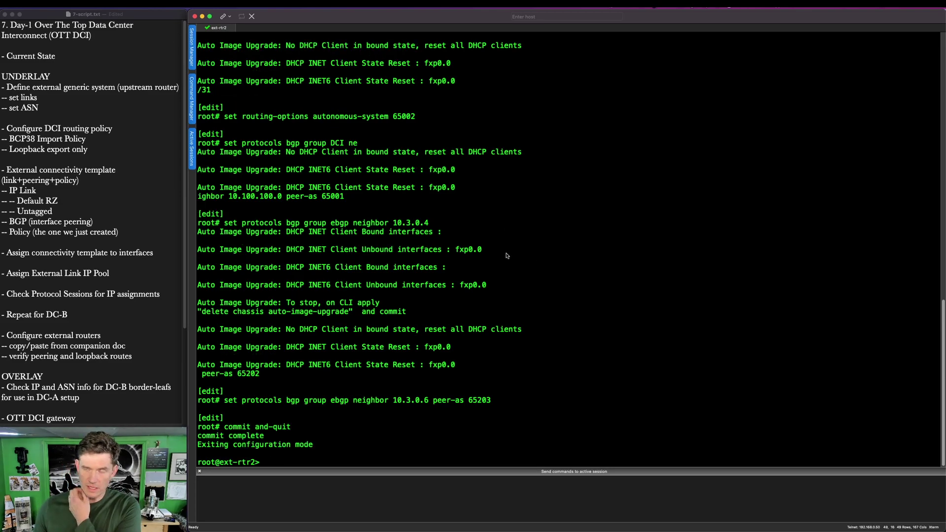
# Step: Launch an ext-rtr1 console from the EVE topology and bring the SecureCRT sessions window back into view
pyautogui.click(202, 16)
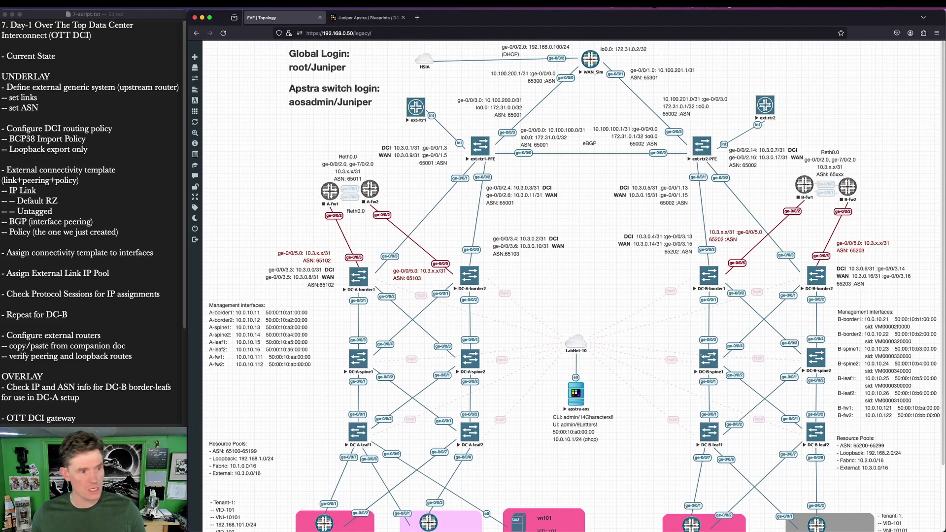
pyautogui.press('super+Tab')
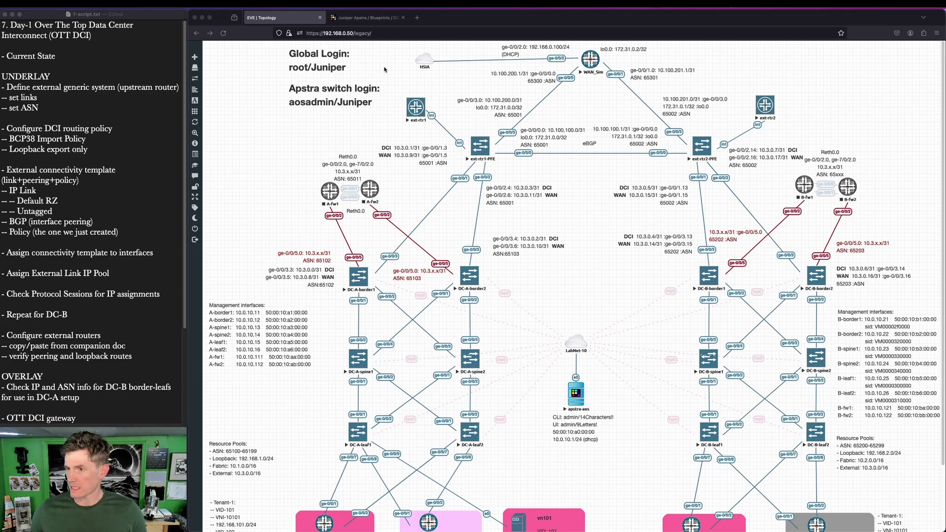
pyautogui.click(425, 115)
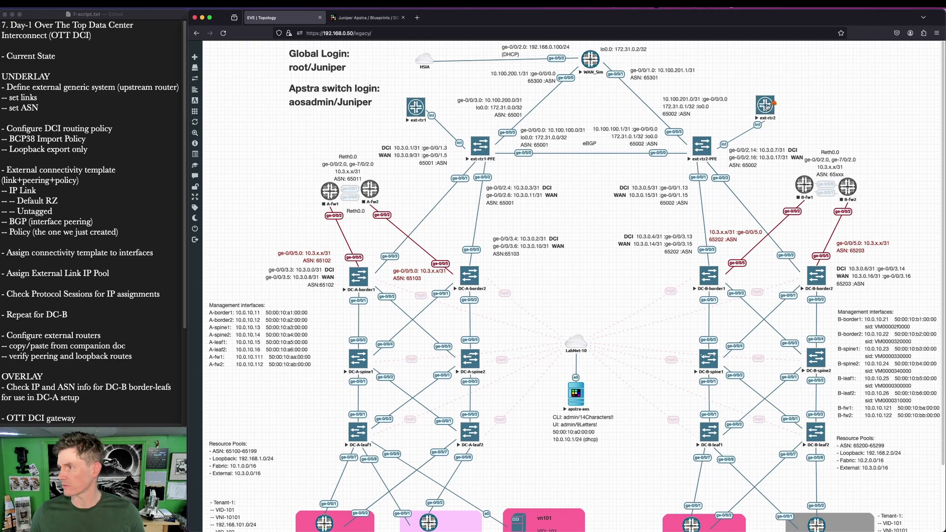
pyautogui.moveTo(556, 531); pyautogui.dragTo(450, 16)
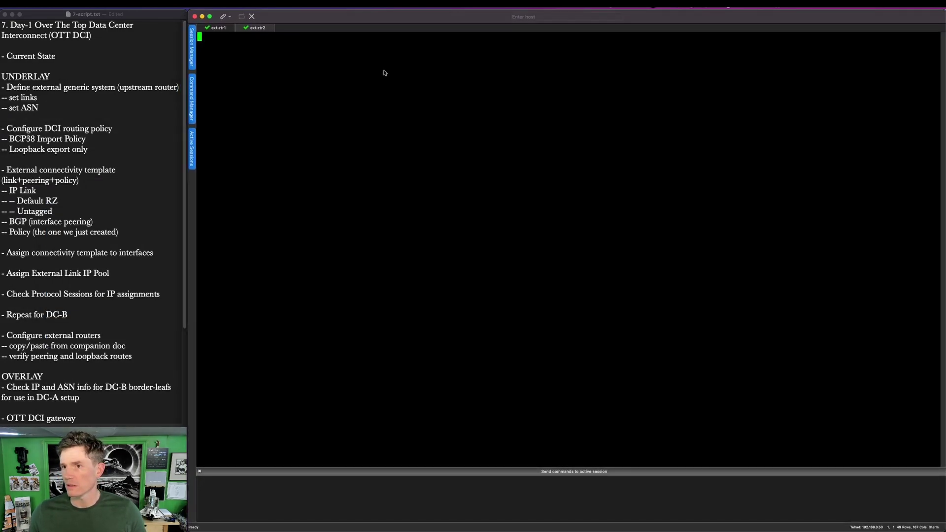
# Step: Send commands to All Sessions with Send Characters Immediately, bringing up prompts on both routers
pyautogui.rightClick(260, 30)
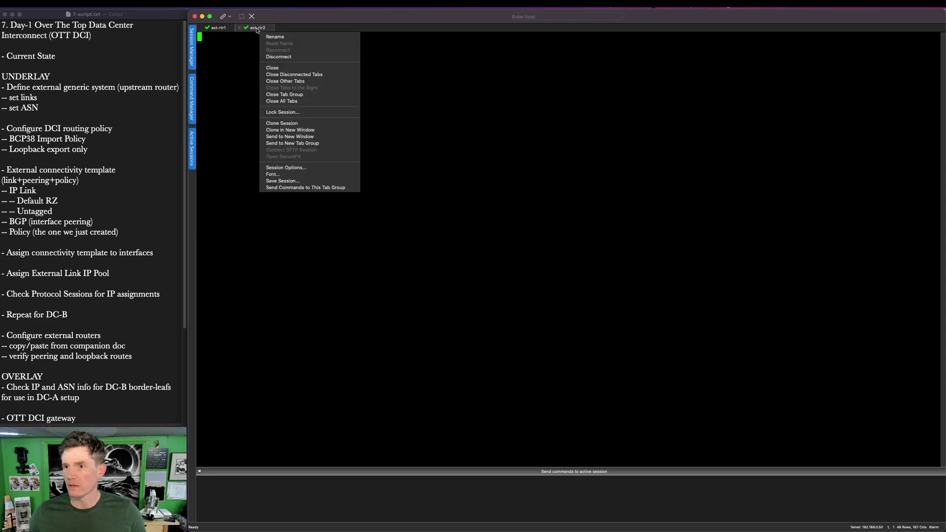
pyautogui.click(257, 30)
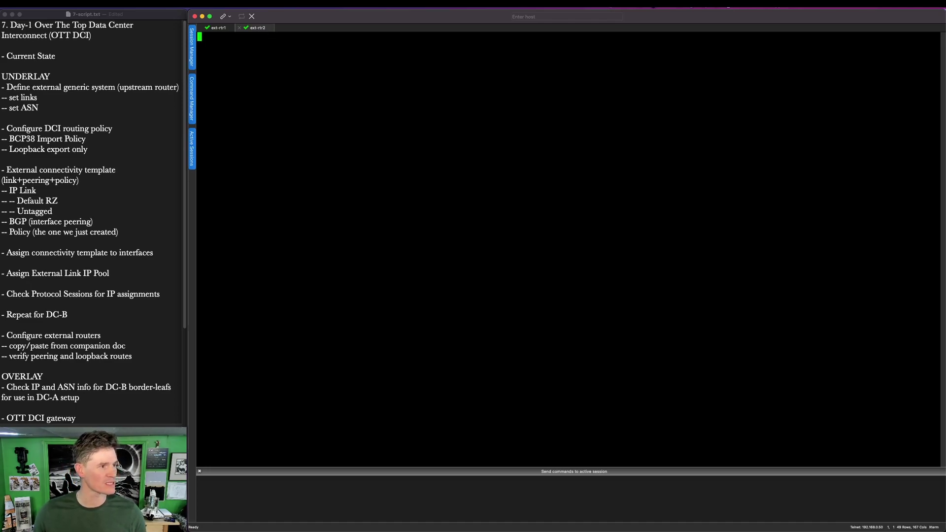
pyautogui.rightClick(639, 500)
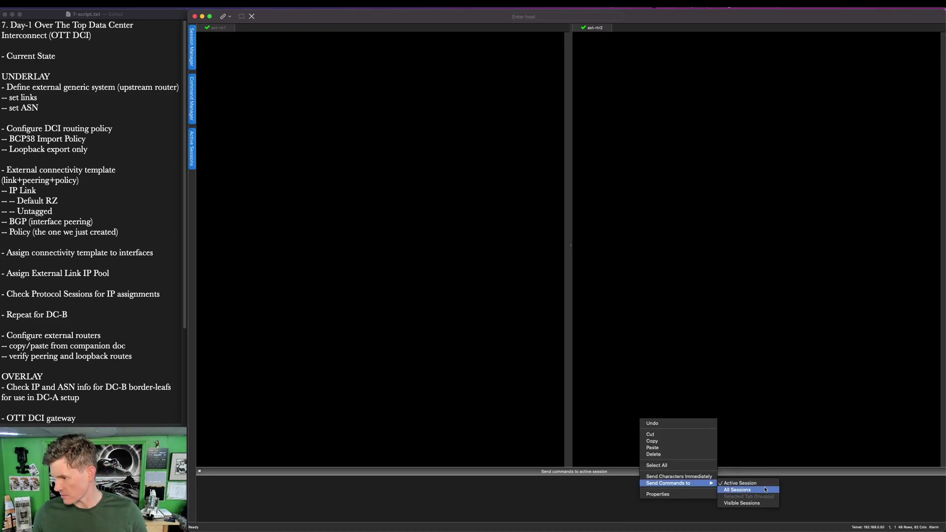
pyautogui.click(765, 490)
pyautogui.rightClick(747, 500)
pyautogui.click(769, 477)
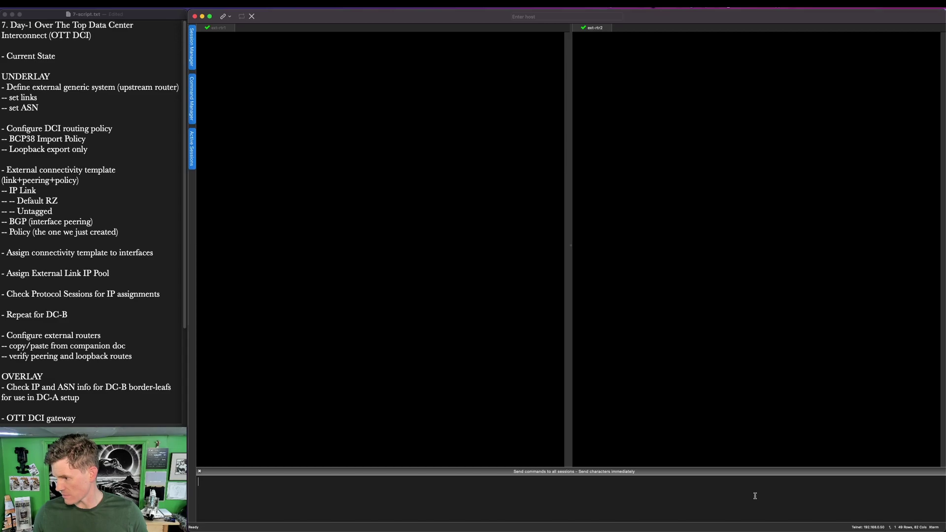
pyautogui.press('Return')
pyautogui.write('s')
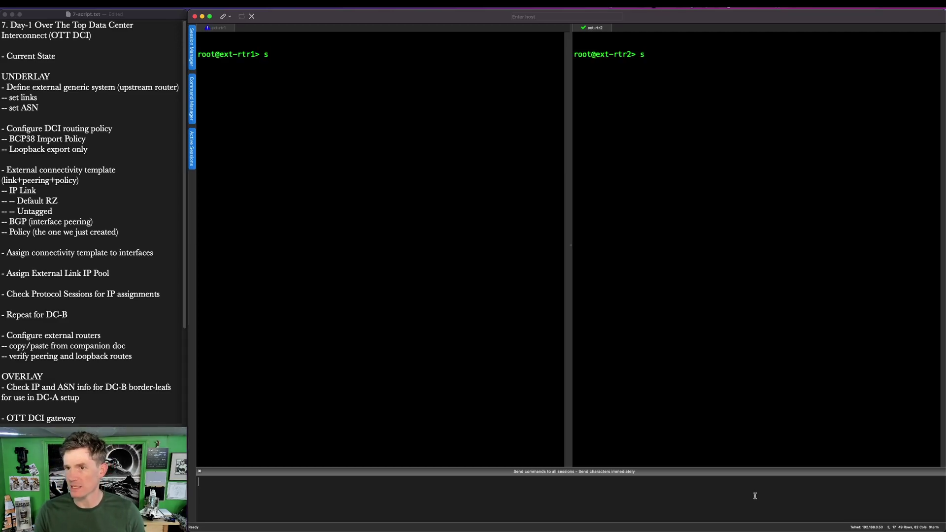
pyautogui.write('how b')
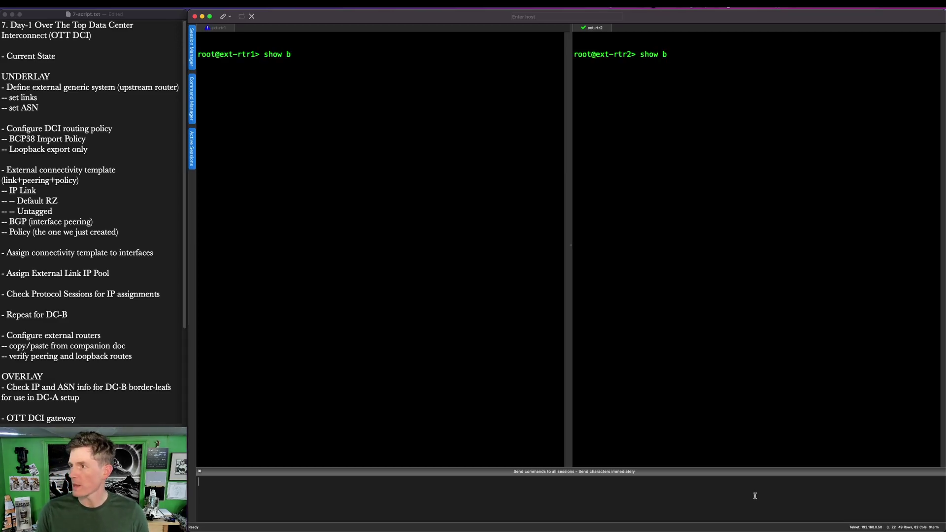
pyautogui.write('gp summary')
pyautogui.press('Return')
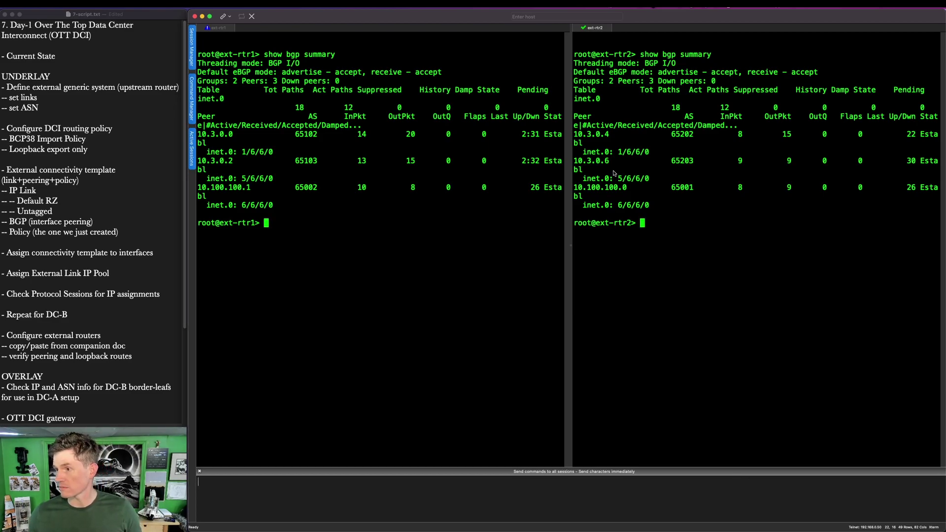
pyautogui.hotkey('ctrl', 'a')
pyautogui.moveTo(506, 119); pyautogui.dragTo(570, 202)
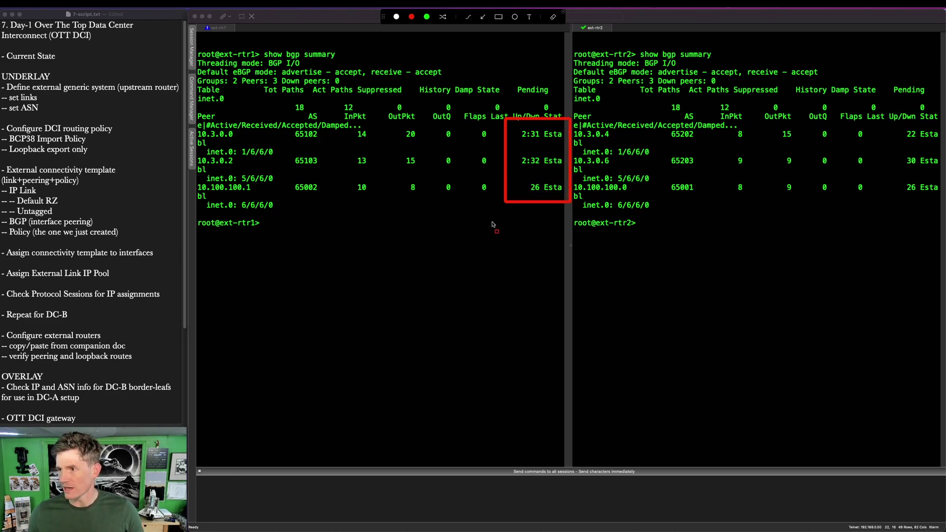
pyautogui.moveTo(192, 173)
pyautogui.mouseDown()
pyautogui.moveTo(500, 203)
pyautogui.moveTo(944, 217)
pyautogui.mouseUp()
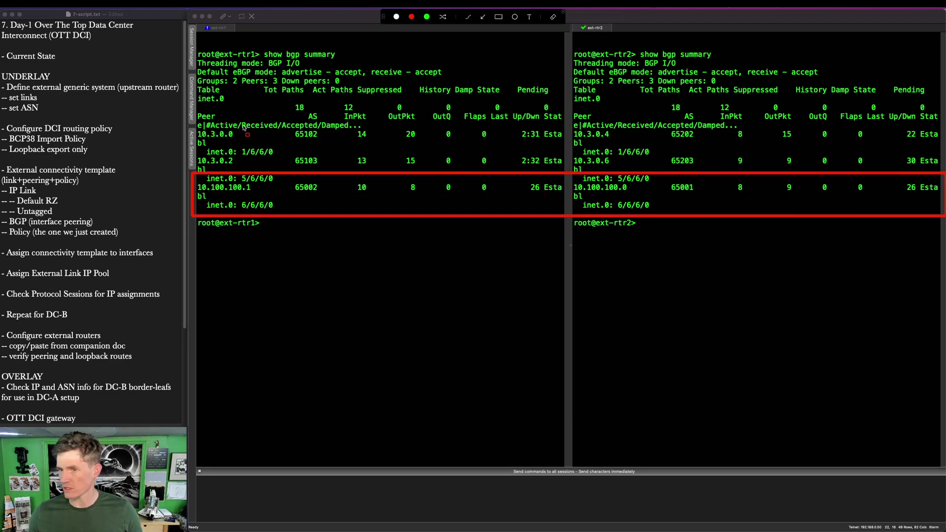
pyautogui.moveTo(192, 121); pyautogui.dragTo(944, 181)
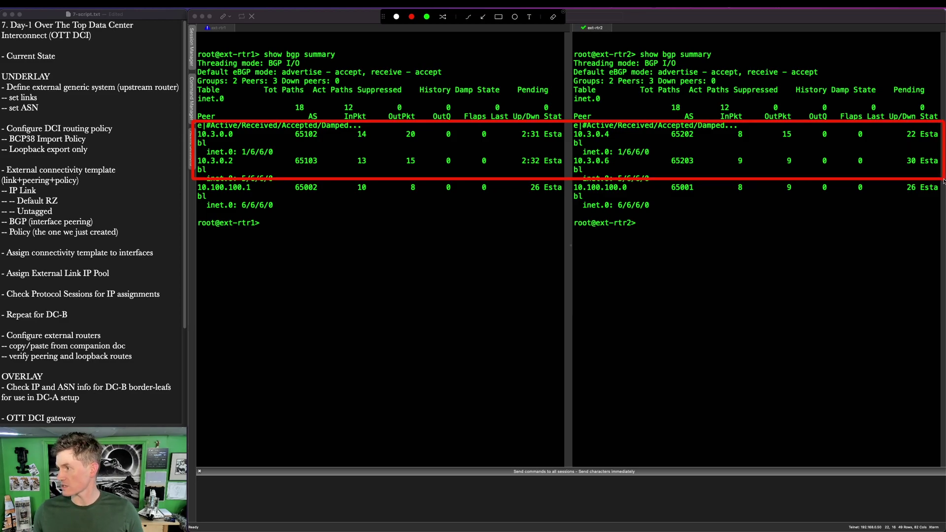
pyautogui.press('Escape')
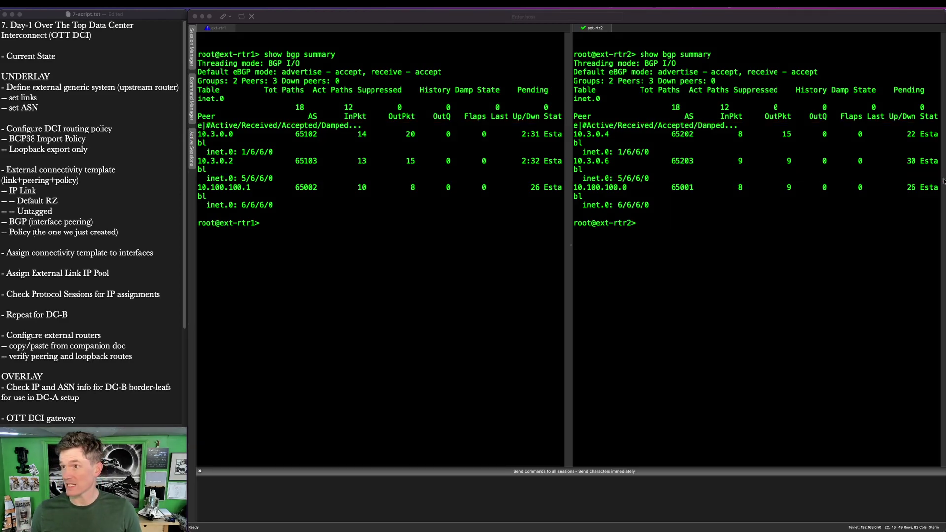
pyautogui.click(628, 504)
# Step: Run 'show route advertising-protocol bgp' toward 10.100.100.1 on ext-rtr1 and 10.100.100.0 on ext-rtr2
pyautogui.write('show')
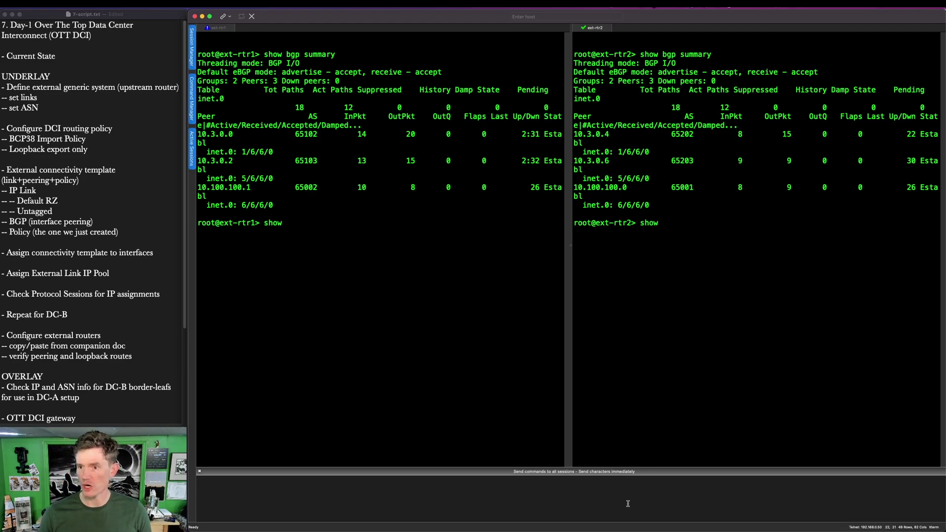
pyautogui.write(' route advertising-protocol bgp')
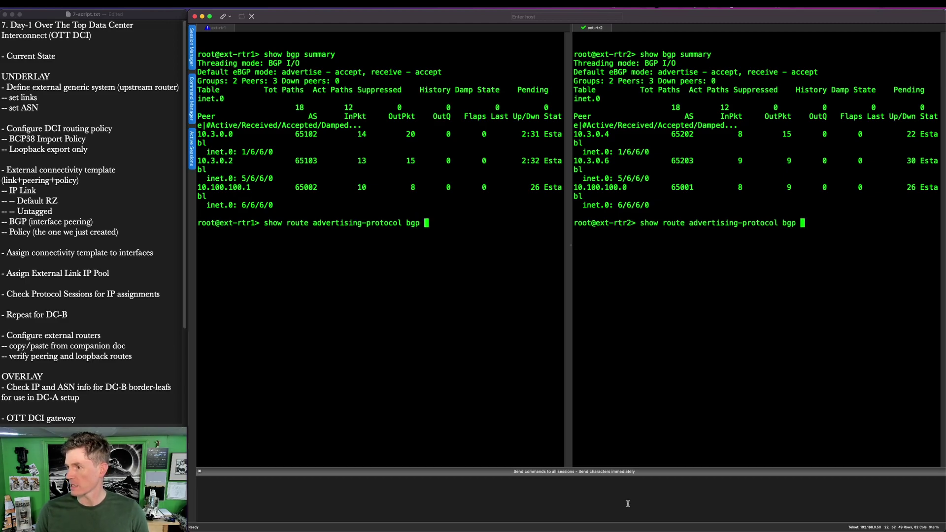
pyautogui.write(' 10.100.100')
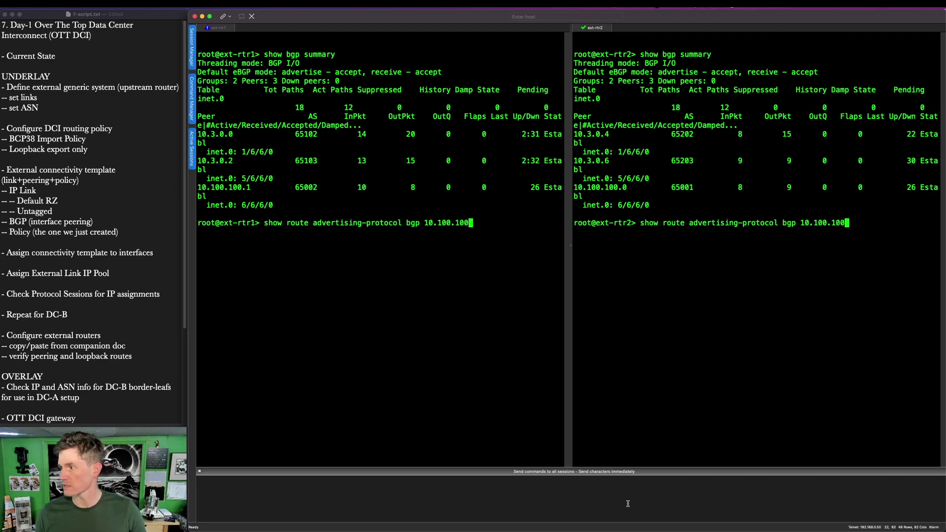
pyautogui.click(517, 325)
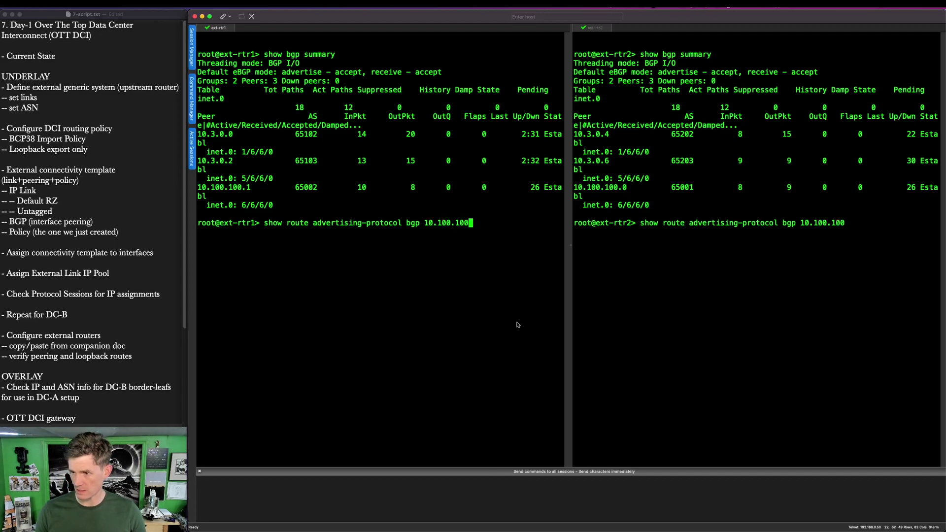
pyautogui.press('BackSpace')
pyautogui.press('BackSpace')
pyautogui.write('.1')
pyautogui.click(893, 358)
pyautogui.write('.0')
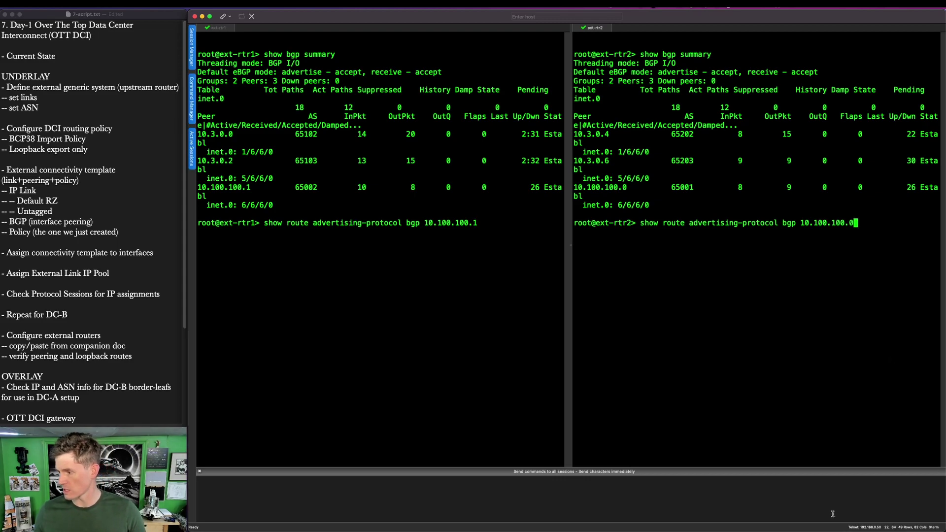
pyautogui.press('Return')
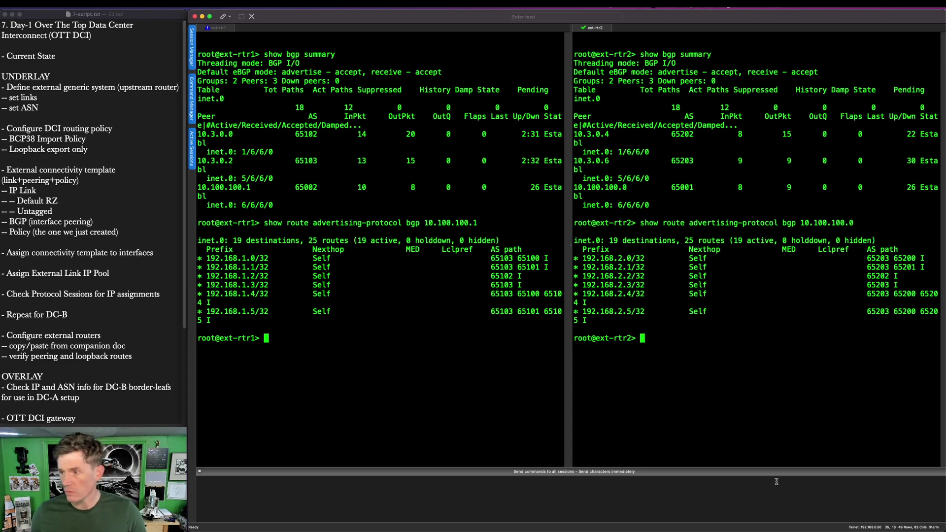
pyautogui.hotkey('ctrl', 'alt', 'a')
# Step: Outline the advertised 192.168.2.x and 192.168.1.x loopback routes and BGP peer rows, then close the terminal
pyautogui.moveTo(560, 226); pyautogui.dragTo(675, 350)
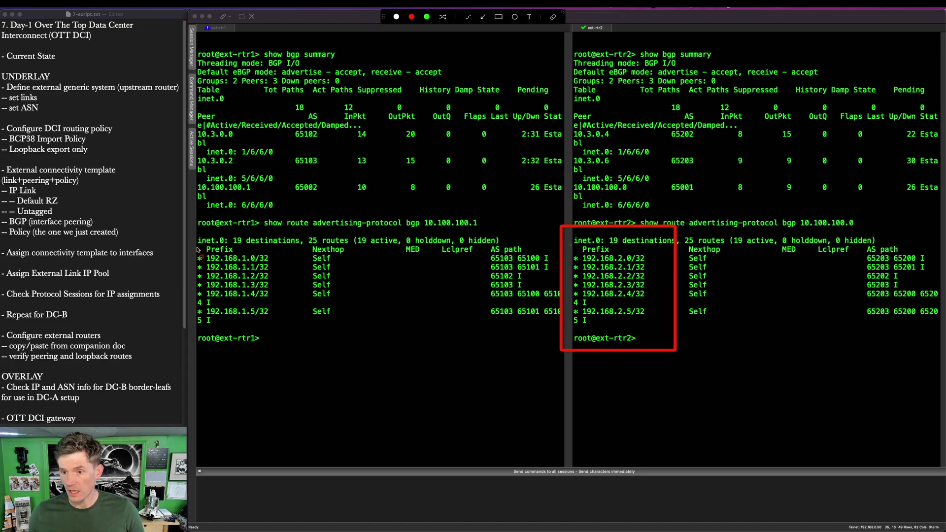
pyautogui.moveTo(199, 235)
pyautogui.mouseDown()
pyautogui.moveTo(249, 316)
pyautogui.moveTo(295, 358)
pyautogui.mouseUp()
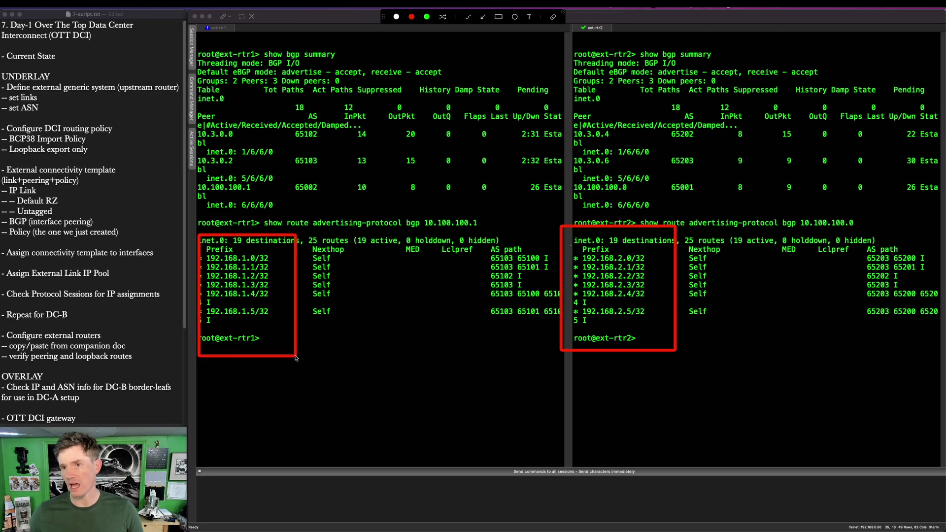
pyautogui.press('Escape')
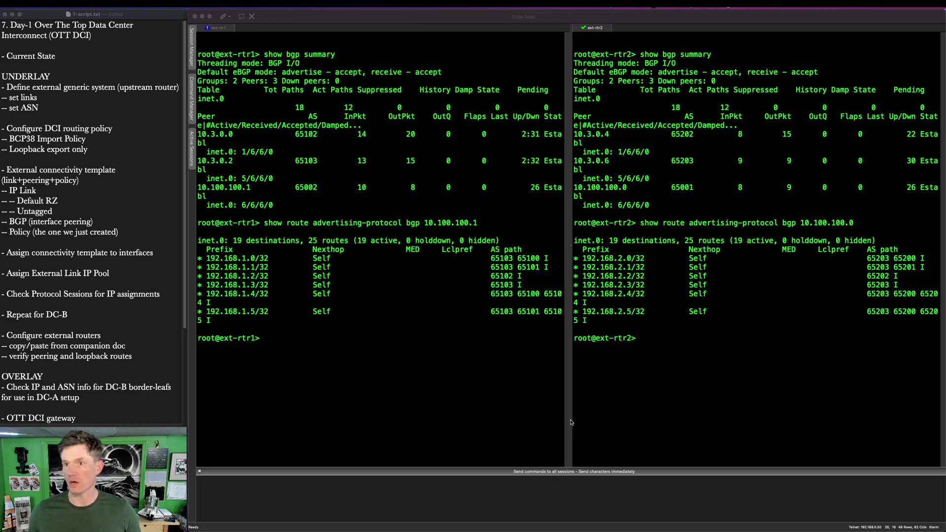
pyautogui.click(366, 29)
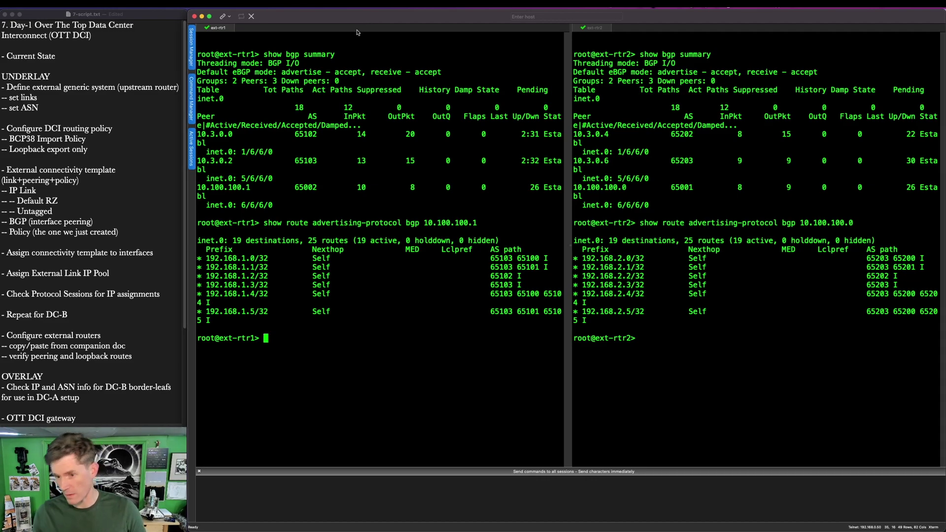
pyautogui.hotkey('alt', 'shift', 'a')
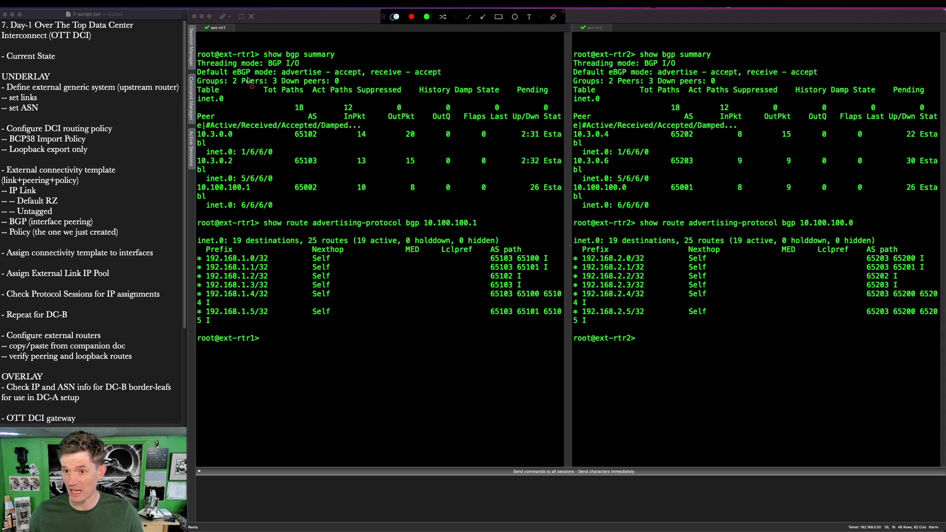
pyautogui.moveTo(190, 114)
pyautogui.mouseDown()
pyautogui.moveTo(855, 211)
pyautogui.moveTo(941, 204)
pyautogui.mouseUp()
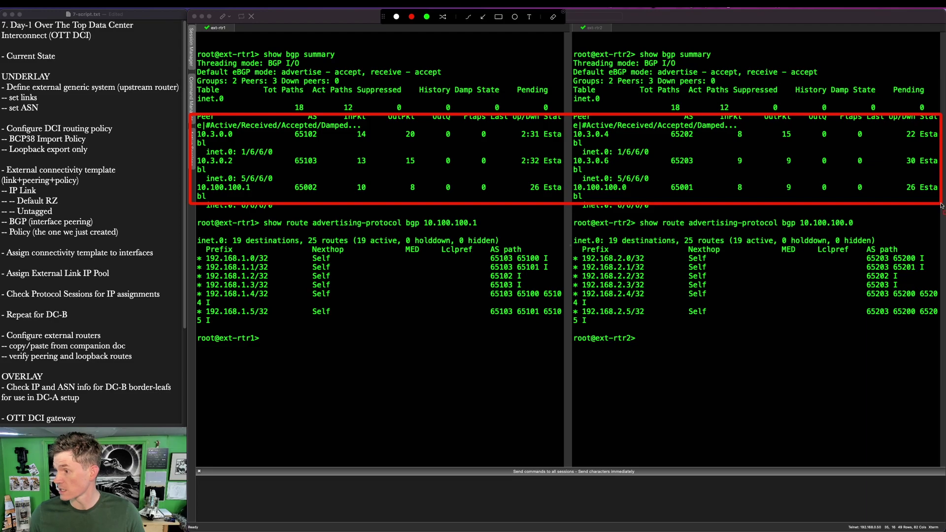
pyautogui.press('Escape')
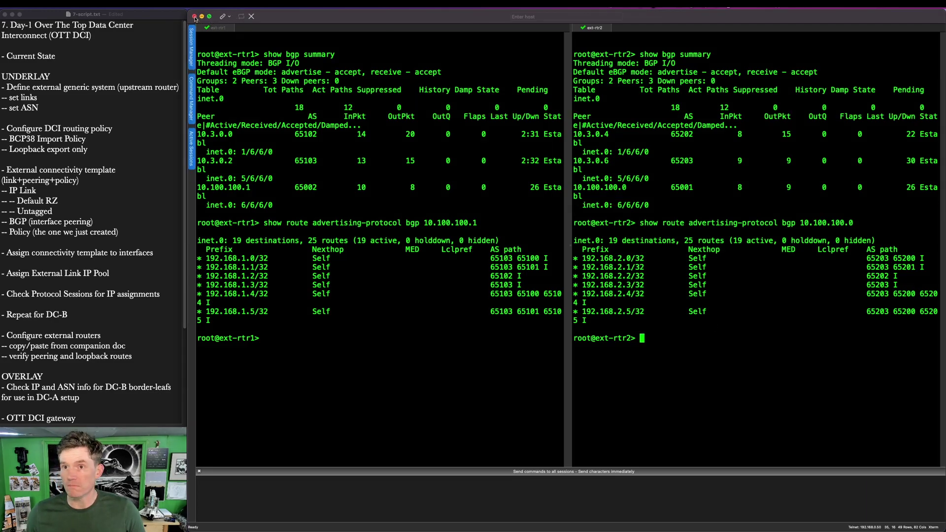
pyautogui.click(194, 17)
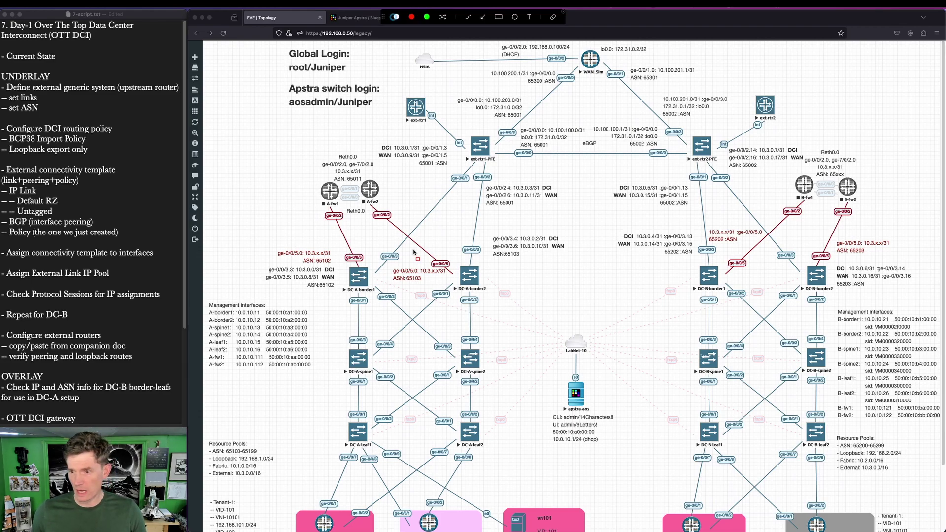
# Step: Outline the border-leaf switches on the EVE topology, then switch to the Apstra DC-B blueprint
pyautogui.moveTo(313, 240)
pyautogui.mouseDown()
pyautogui.moveTo(878, 269)
pyautogui.moveTo(900, 304)
pyautogui.mouseUp()
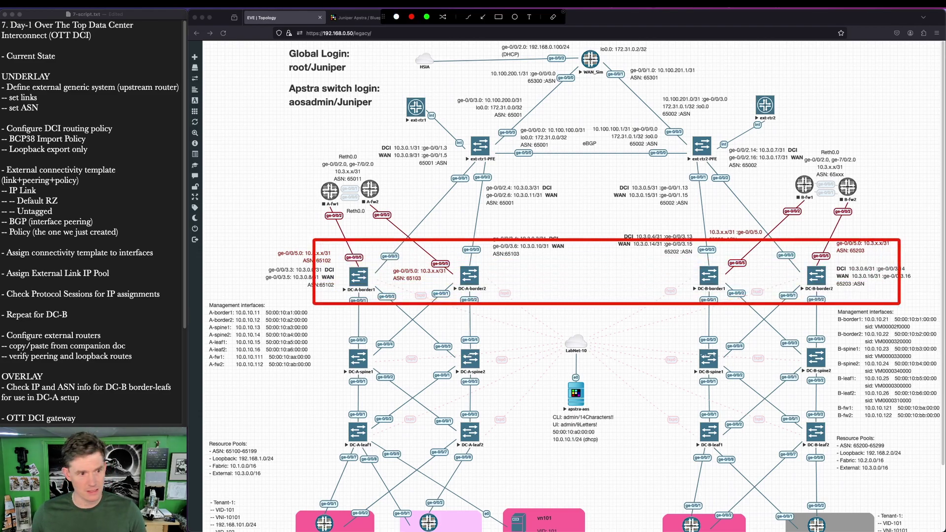
pyautogui.press('Escape')
pyautogui.click(366, 18)
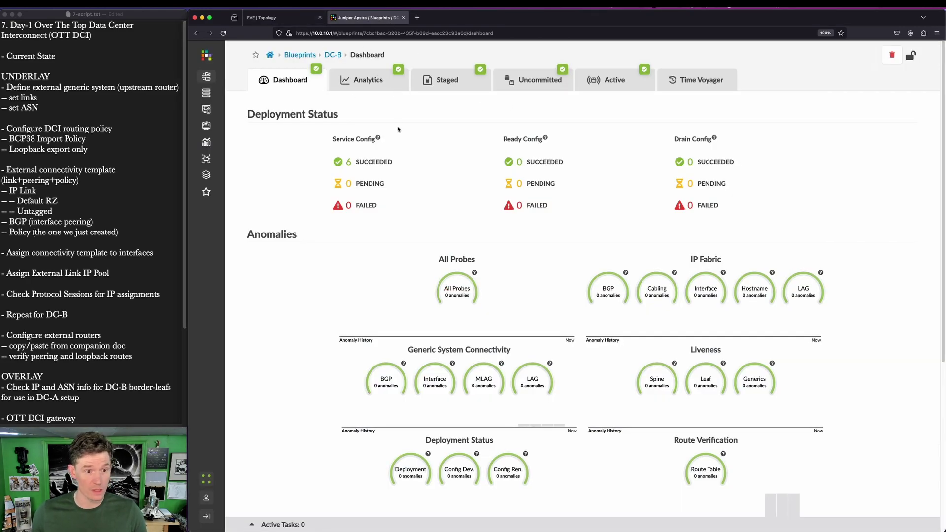
# Step: Open the staged DC-B blueprint's Physical Nodes list
pyautogui.click(441, 79)
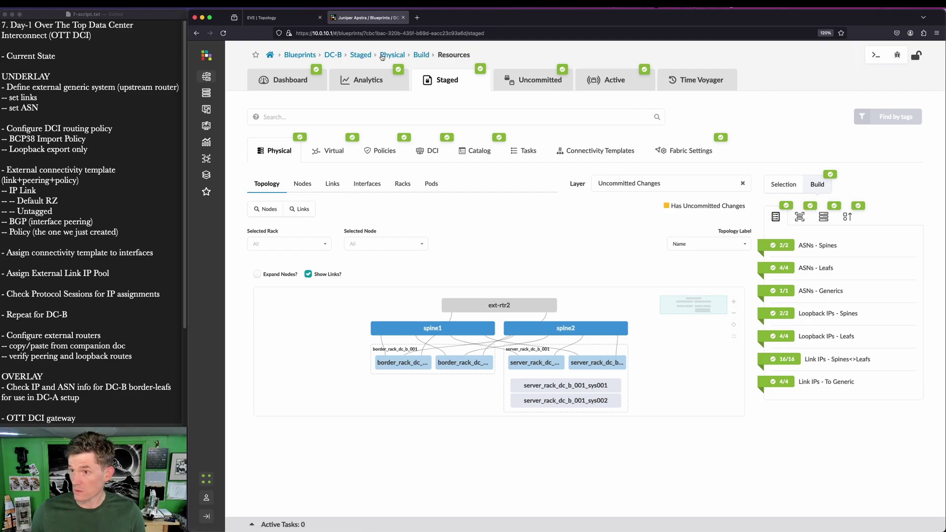
pyautogui.hotkey('ctrl', 'alt', 'a')
pyautogui.moveTo(284, 174); pyautogui.dragTo(330, 209)
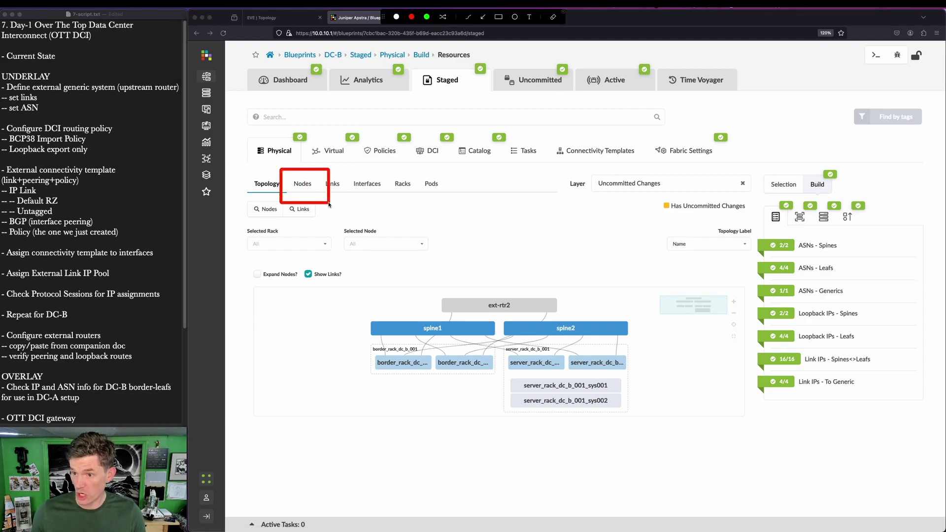
pyautogui.hotkey('ctrl', 'alt', 'a')
pyautogui.click(302, 183)
pyautogui.scroll(-3, 355, 201)
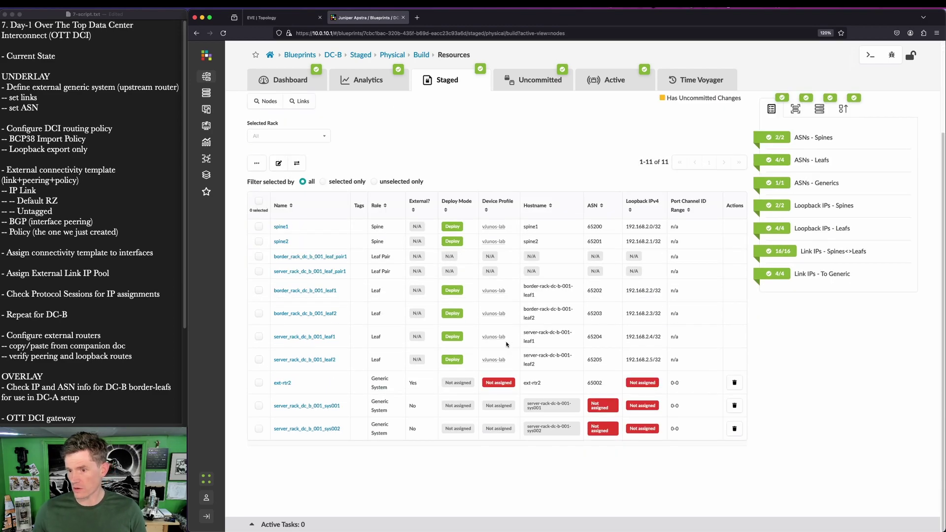
# Step: Mark the border leafs' ASNs 65202/65203 and loopbacks 192.168.2.2/192.168.2.3, then return to the EVE topology
pyautogui.hotkey('ctrl', 'alt', 'a')
pyautogui.moveTo(249, 282)
pyautogui.mouseDown()
pyautogui.moveTo(698, 340)
pyautogui.moveTo(722, 328)
pyautogui.mouseUp()
pyautogui.press('a')
pyautogui.moveTo(660, 275); pyautogui.dragTo(611, 297)
pyautogui.moveTo(686, 299)
pyautogui.mouseDown()
pyautogui.moveTo(607, 311)
pyautogui.moveTo(665, 317)
pyautogui.mouseUp()
pyautogui.hotkey('ctrl', 'alt', 'a')
pyautogui.hotkey('ctrl', 'alt', 'a')
pyautogui.hotkey('ctrl', 'alt', 'a')
pyautogui.hotkey('ctrl', 'alt', 'a')
pyautogui.press('r')
pyautogui.moveTo(608, 279); pyautogui.dragTo(674, 321)
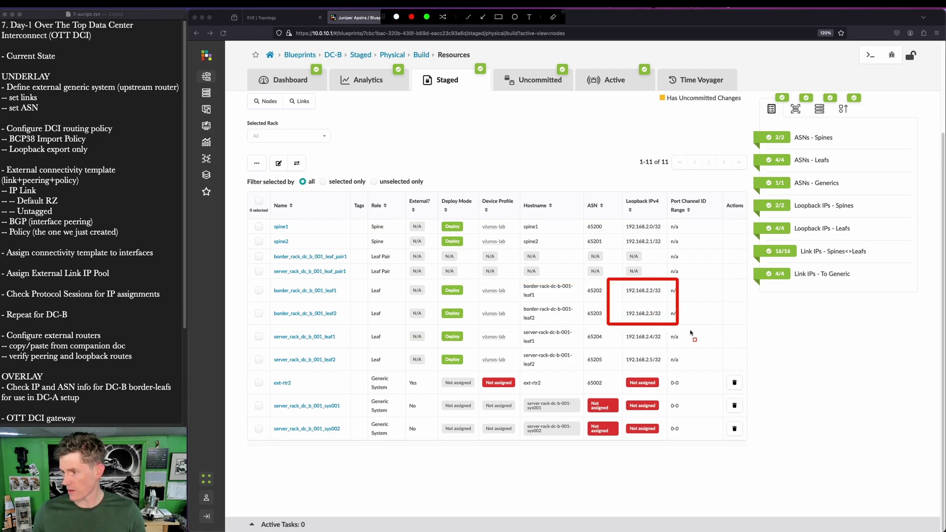
pyautogui.hotkey('ctrl', 'alt', 'a')
pyautogui.click(279, 18)
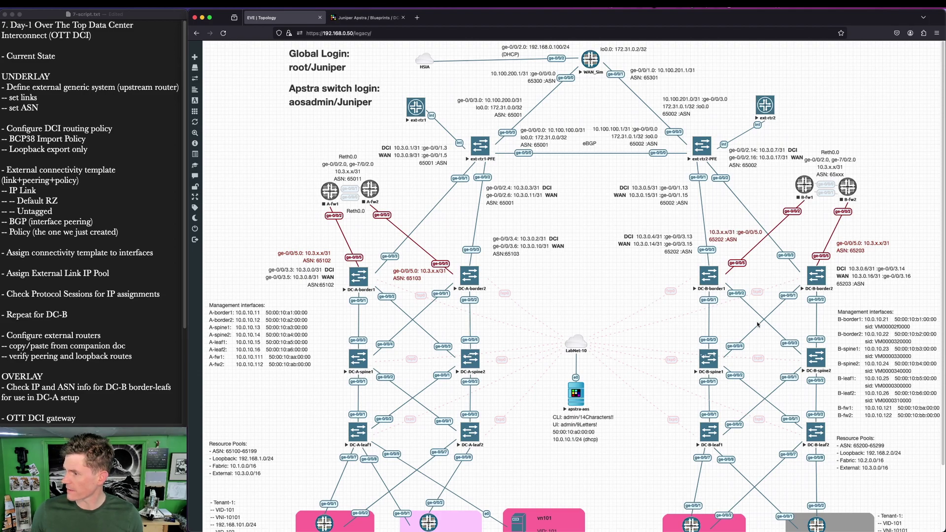
pyautogui.click(379, 17)
pyautogui.press('super+Tab')
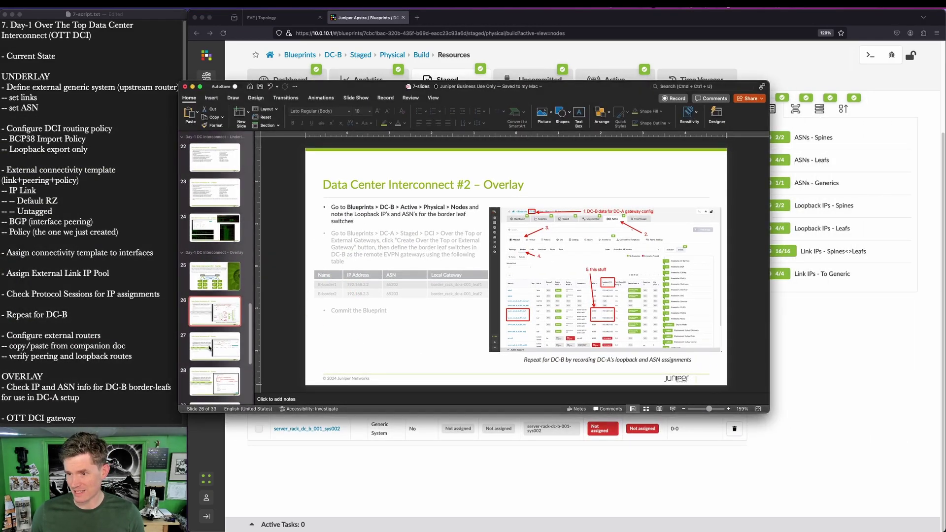
pyautogui.click(210, 346)
pyautogui.hotkey('ctrl', 'a')
pyautogui.moveTo(338, 270); pyautogui.dragTo(384, 307)
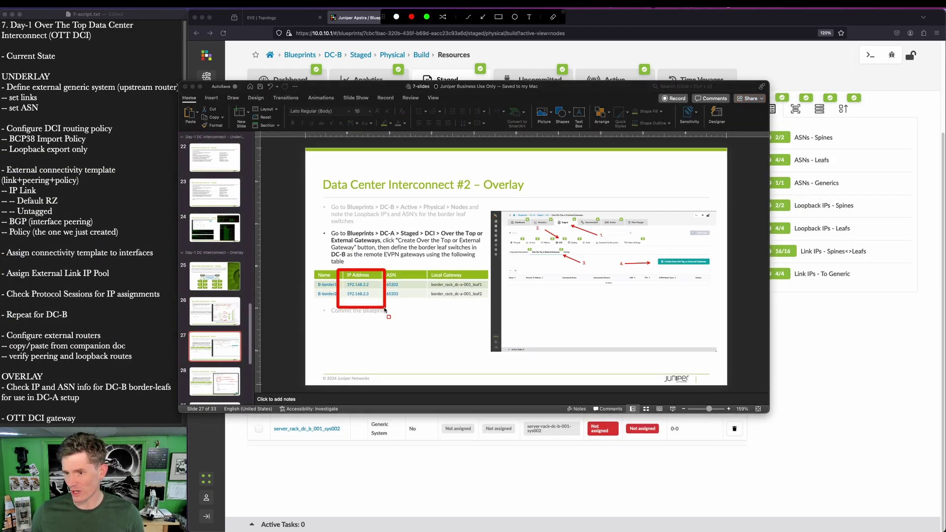
pyautogui.press('Escape')
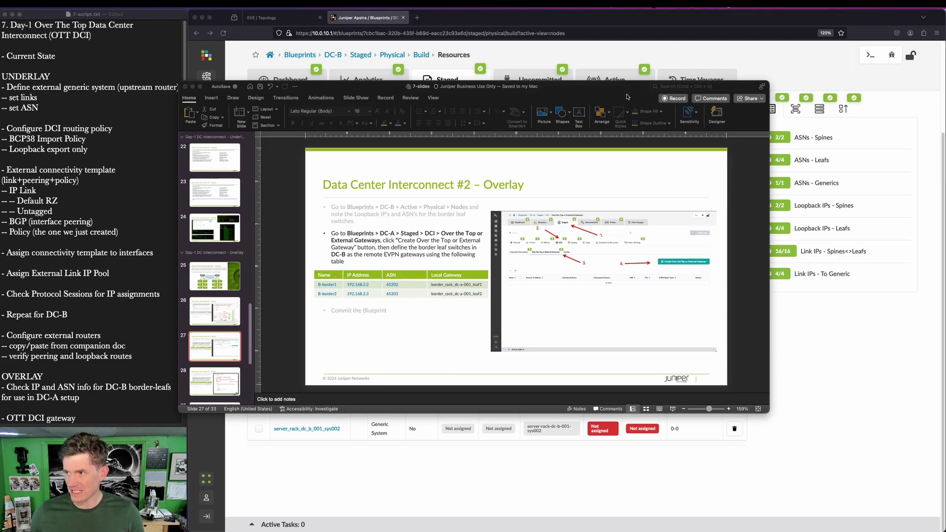
pyautogui.press('super+Tab')
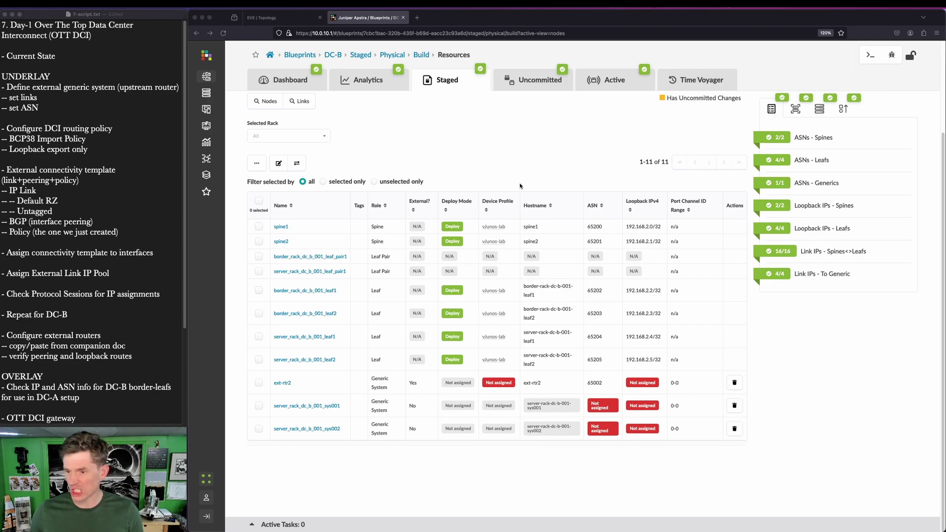
# Step: Open the DC-A blueprint's Staged view and highlight its DCI and fabric settings sections
pyautogui.click(270, 55)
pyautogui.click(269, 184)
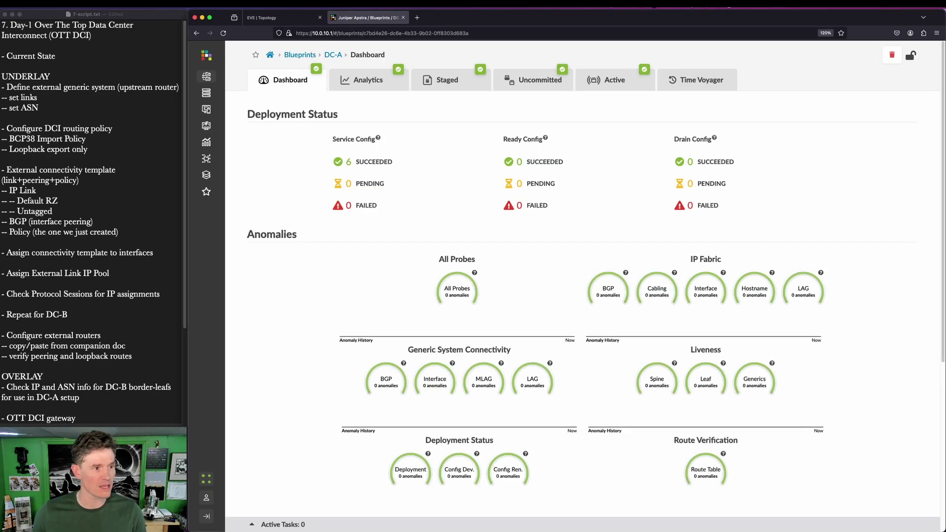
pyautogui.click(452, 83)
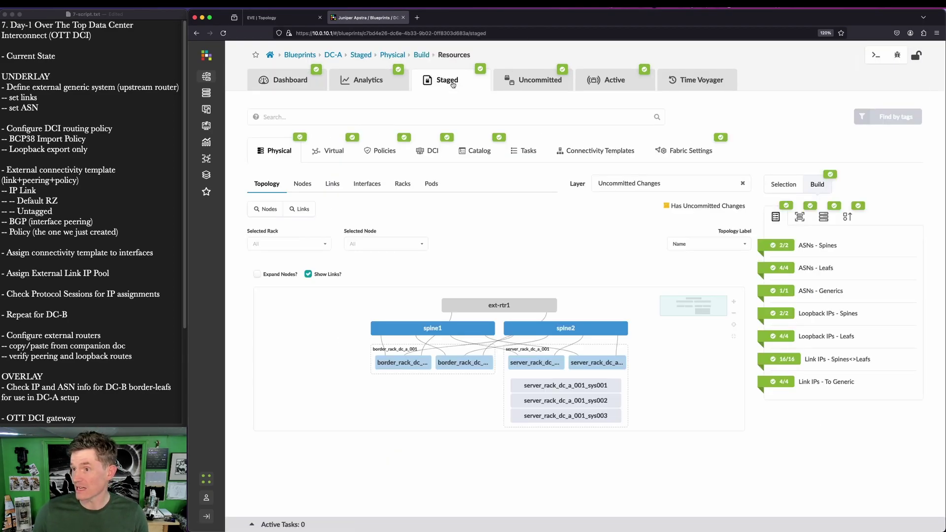
pyautogui.press('ctrl+alt+super+a')
pyautogui.moveTo(403, 128); pyautogui.dragTo(450, 169)
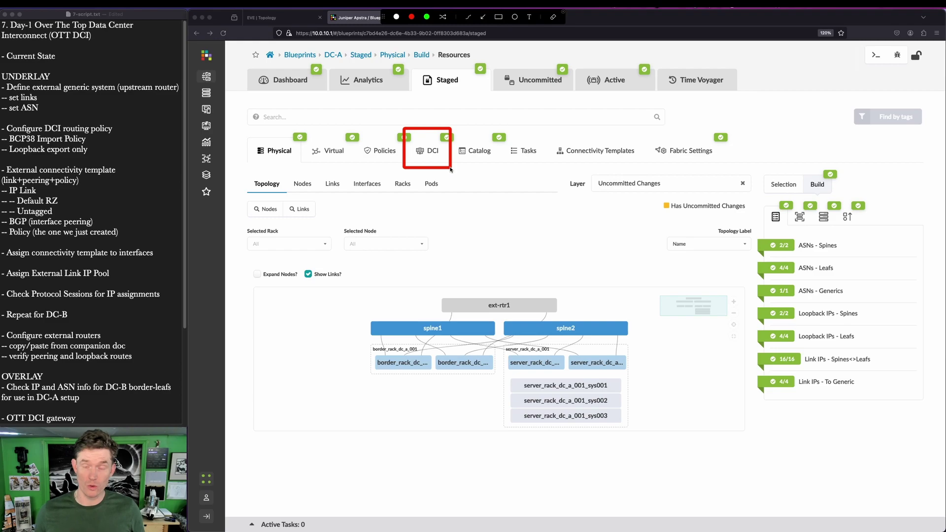
pyautogui.moveTo(639, 126); pyautogui.dragTo(750, 173)
pyautogui.press('Escape')
pyautogui.hotkey('ctrl', 'alt', 'a')
pyautogui.moveTo(644, 123); pyautogui.dragTo(750, 169)
pyautogui.press('Escape')
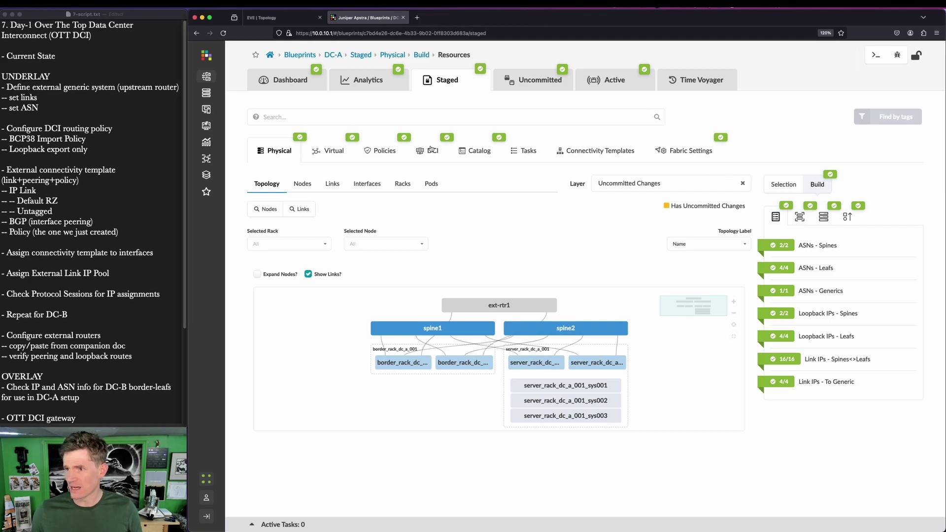
# Step: Go to DC-A's DCI Over the Top gateways list and start a new gateway
pyautogui.click(430, 151)
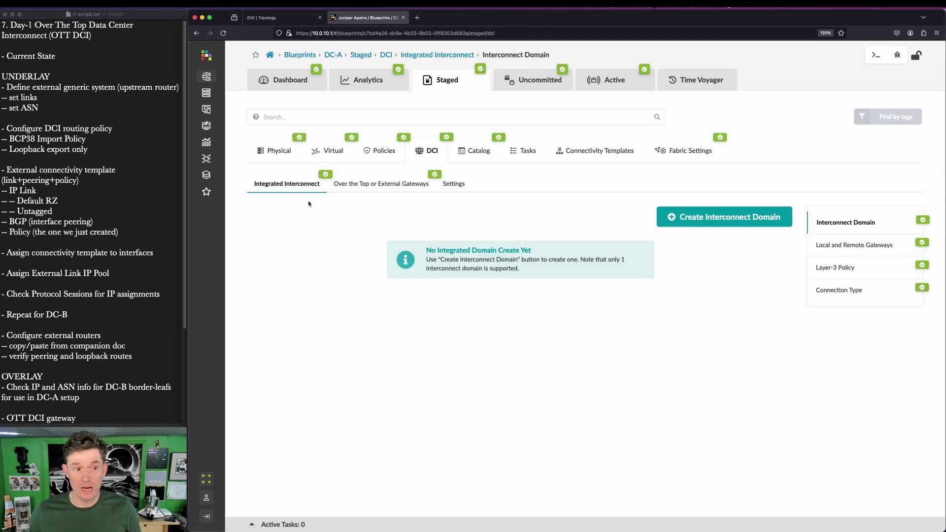
pyautogui.hotkey('ctrl', 'alt', 'a')
pyautogui.moveTo(235, 166); pyautogui.dragTo(337, 210)
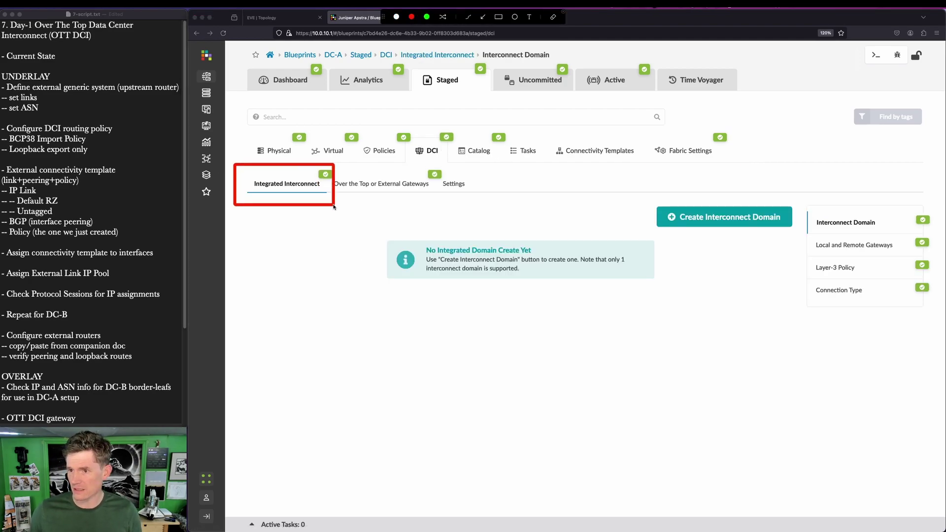
pyautogui.press('Escape')
pyautogui.click(401, 186)
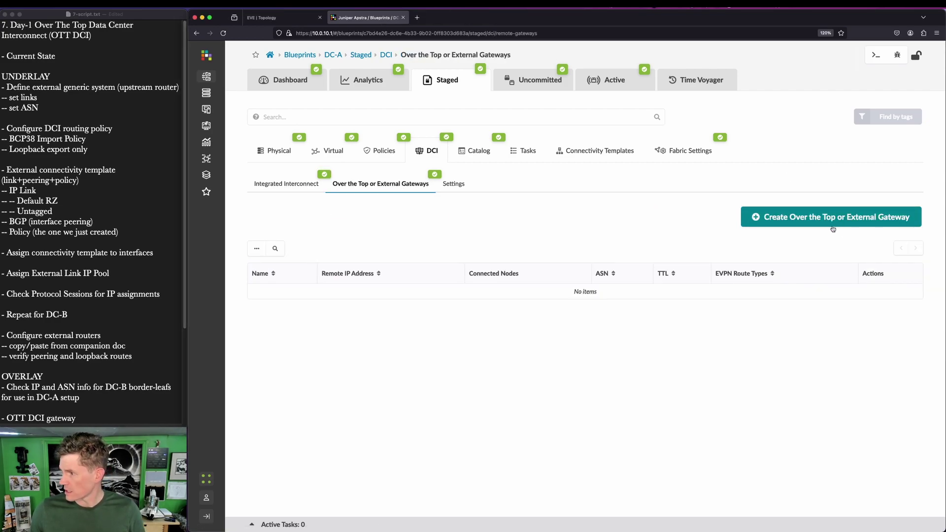
pyautogui.click(834, 219)
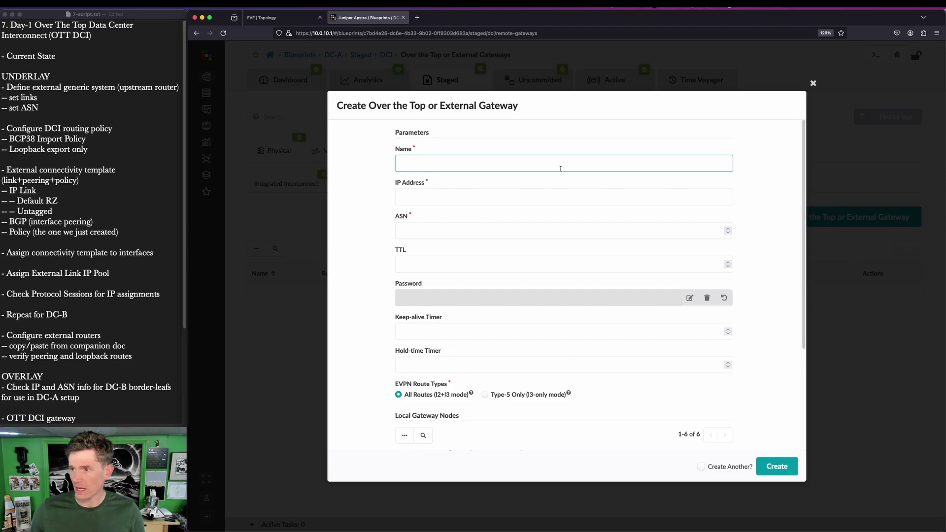
# Step: Enter gateway B-board1 at 192.168.2.2, ASN 65202, attached to border_rack_dc_a_001_leaf1
pyautogui.write('B-boar')
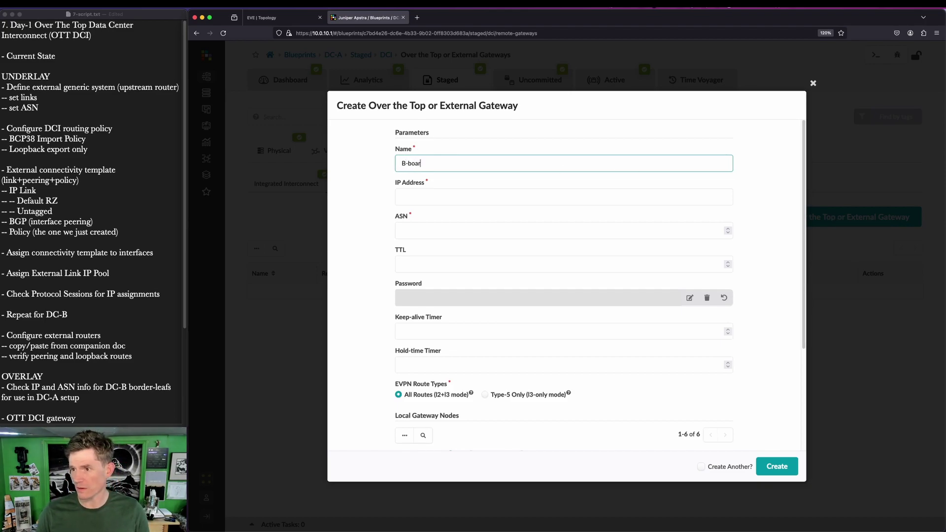
pyautogui.write('d1')
pyautogui.click(402, 197)
pyautogui.write('1')
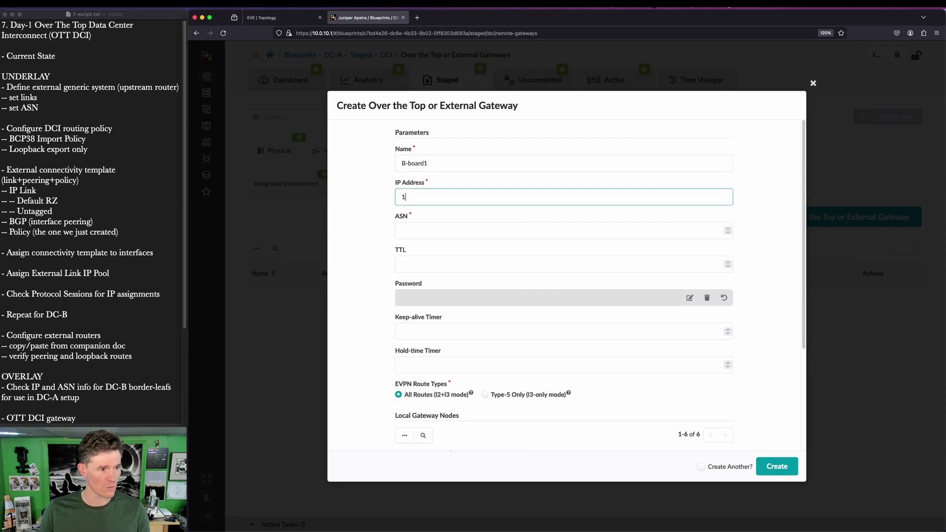
pyautogui.write('92.168.2.2')
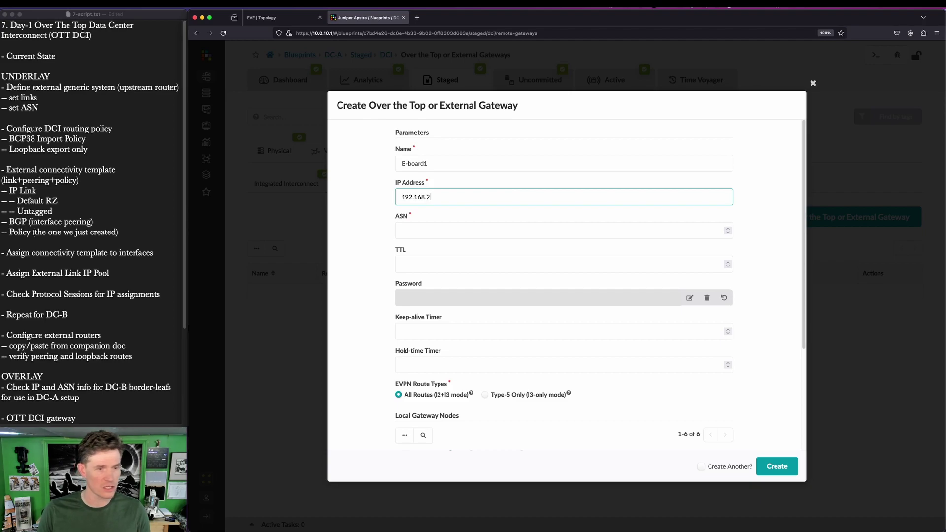
pyautogui.click(556, 230)
pyautogui.write('65202')
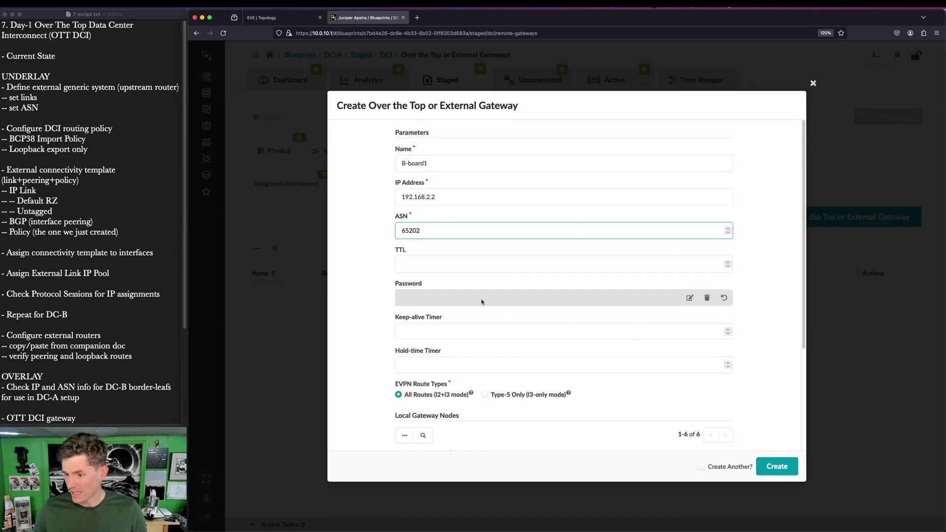
pyautogui.scroll(-5, 484, 300)
pyautogui.click(407, 389)
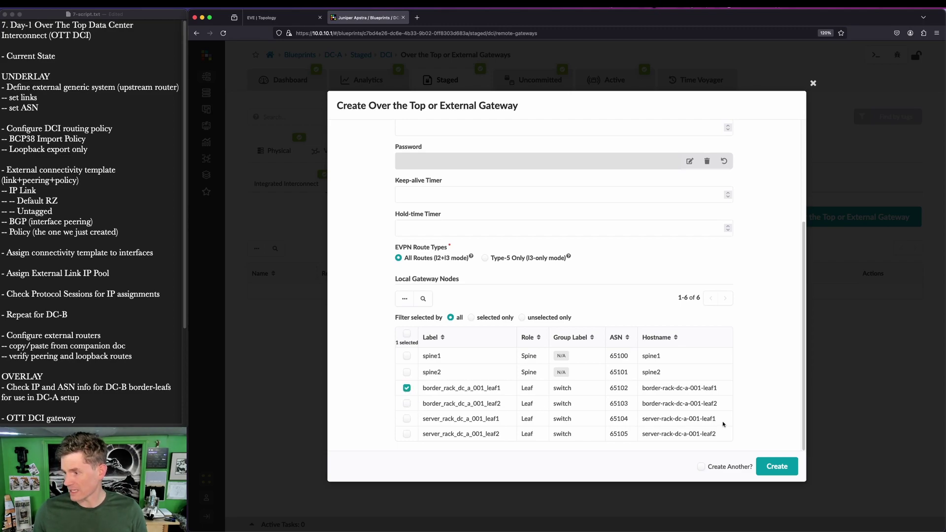
pyautogui.scroll(5, 668, 300)
# Step: Correct the gateway name to B-border1, tick Create Another?, and create the gateway
pyautogui.click(424, 163)
pyautogui.write('er1')
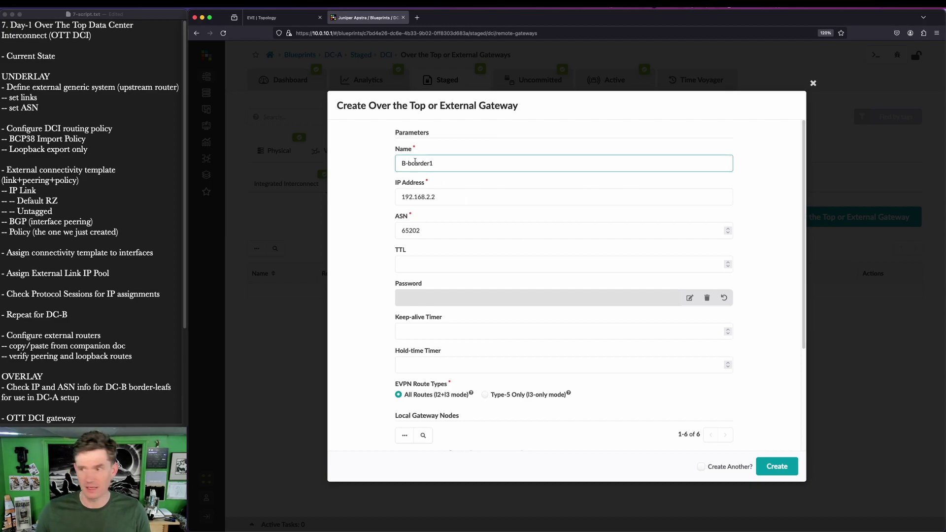
pyautogui.click(418, 163)
pyautogui.press('BackSpace')
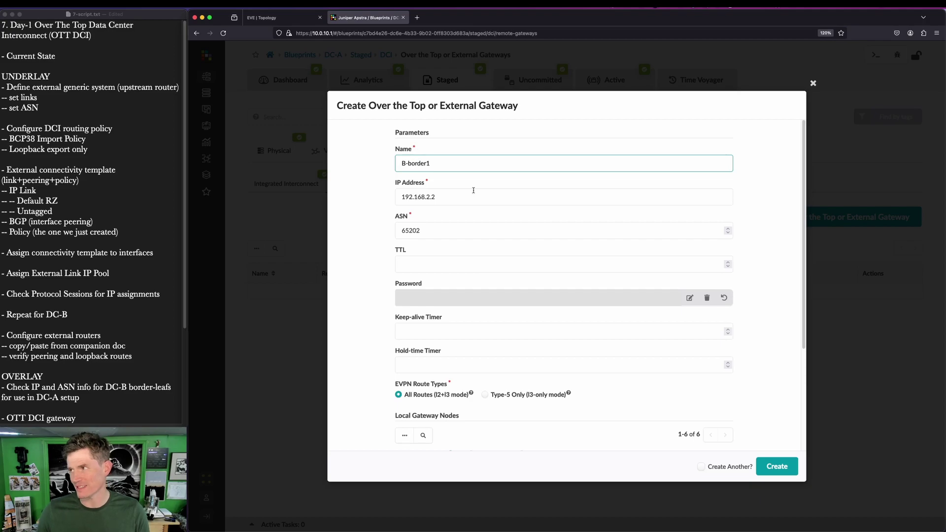
pyautogui.scroll(-3, 438, 262)
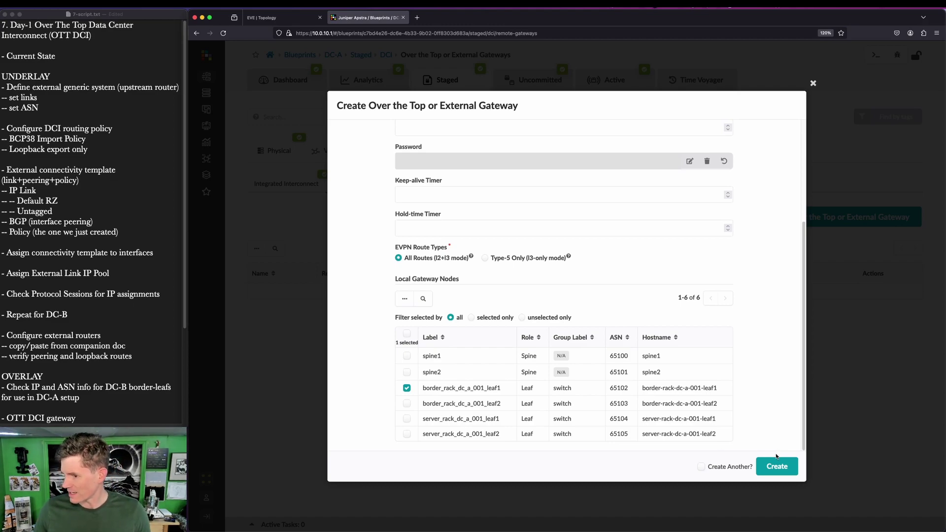
pyautogui.click(731, 468)
pyautogui.click(776, 466)
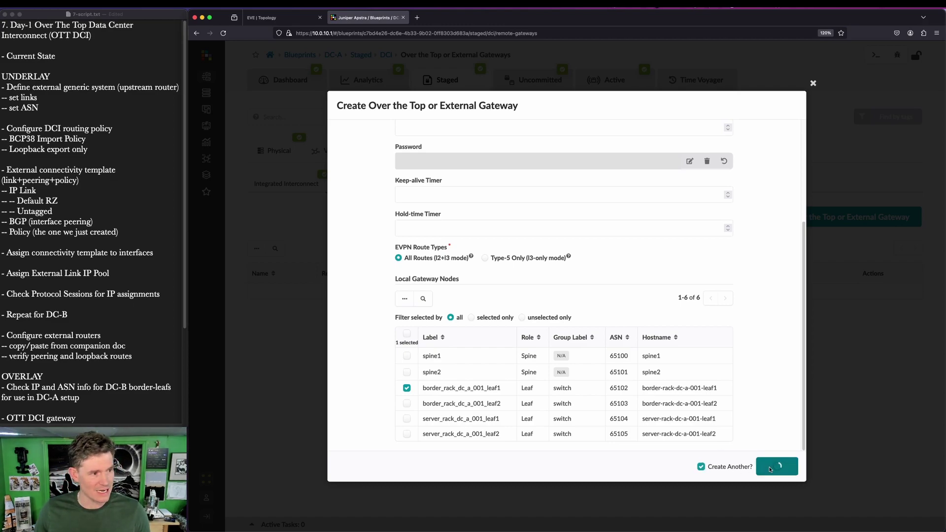
# Step: Enter gateway B-border2 at 192.168.2.3, ASN 65203, attached to border_rack_dc_a_001_leaf2
pyautogui.scroll(5, 493, 182)
pyautogui.click(467, 163)
pyautogui.write('B')
pyautogui.write('B')
pyautogui.write('-=')
pyautogui.press('BackSpace')
pyautogui.write('border2')
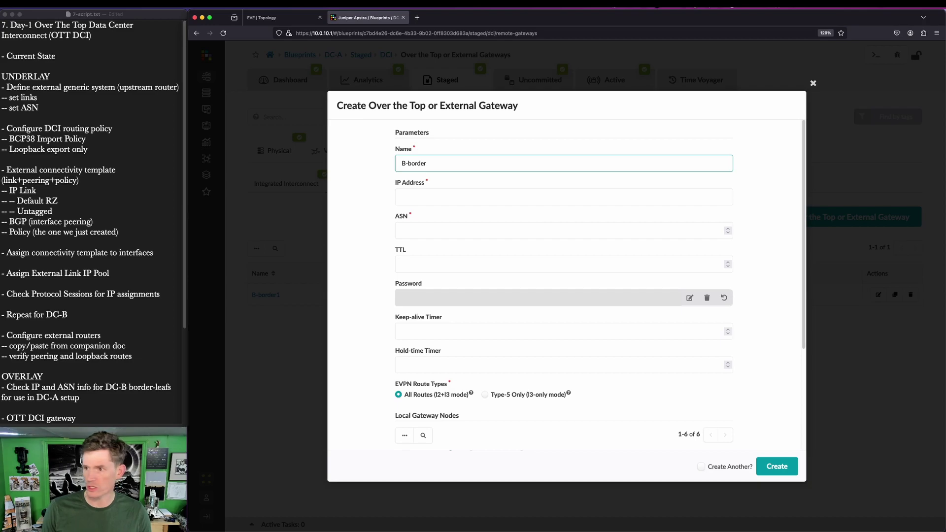
pyautogui.click(430, 196)
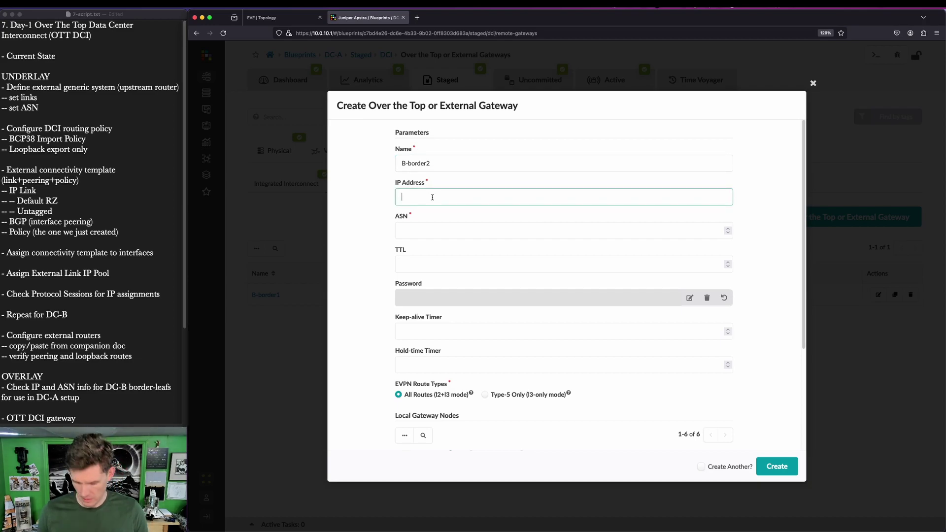
pyautogui.write('192.168.2.3')
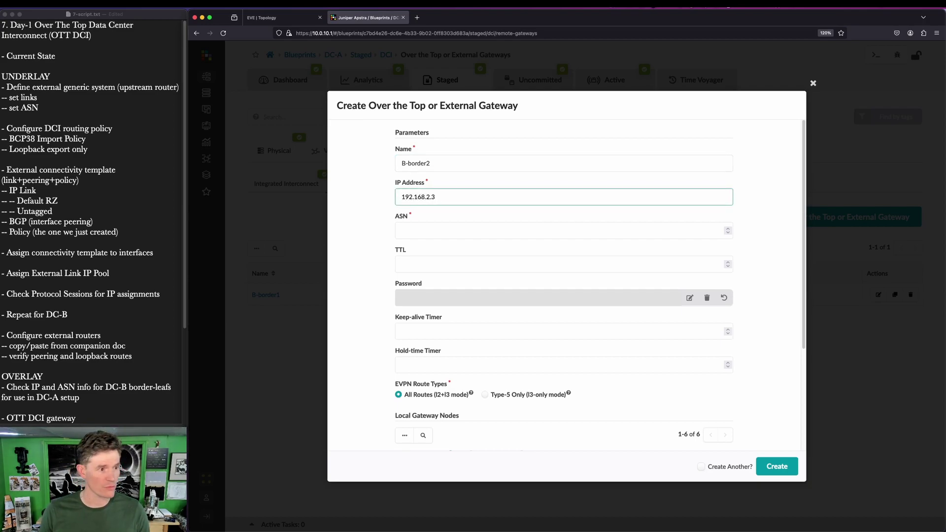
pyautogui.click(402, 231)
pyautogui.write('65203')
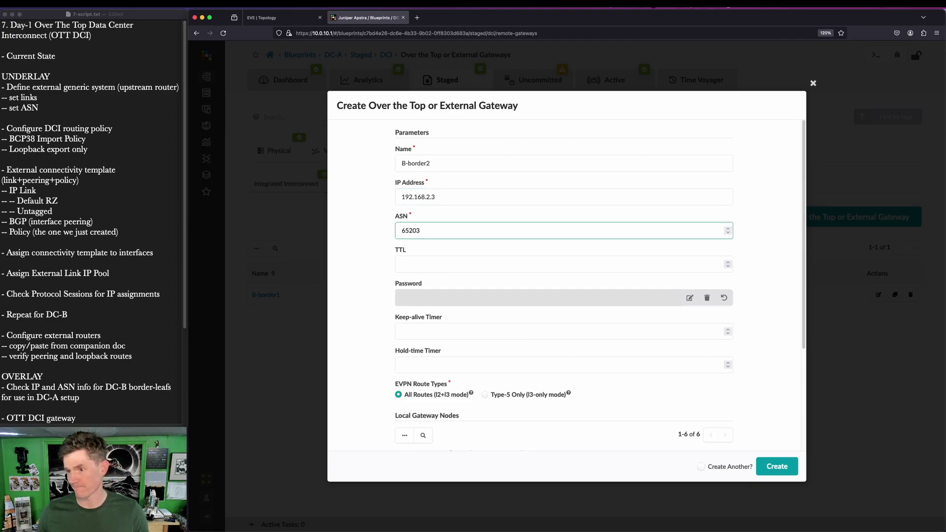
pyautogui.scroll(-5, 502, 238)
pyautogui.click(407, 403)
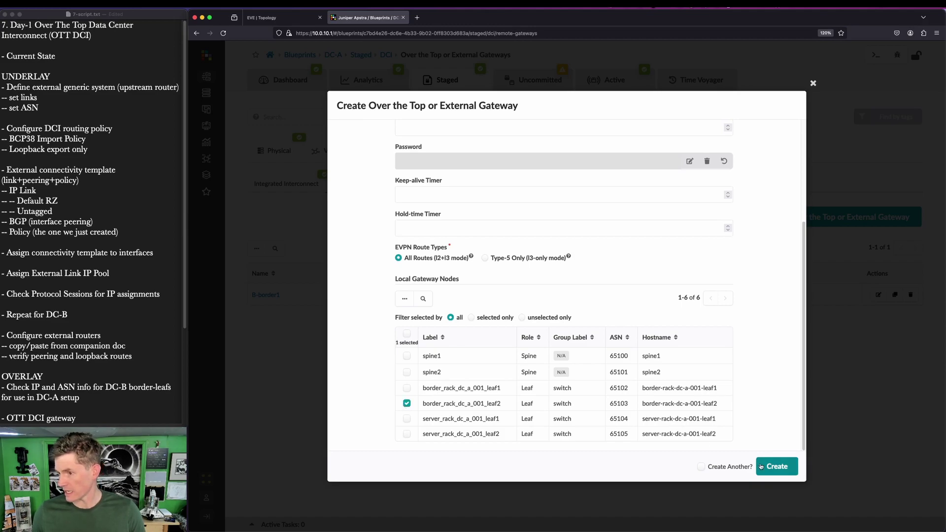
# Step: Highlight the All Routes and Type-5 Only options, keep All Routes, and create B-border2
pyautogui.press('super+shift+a')
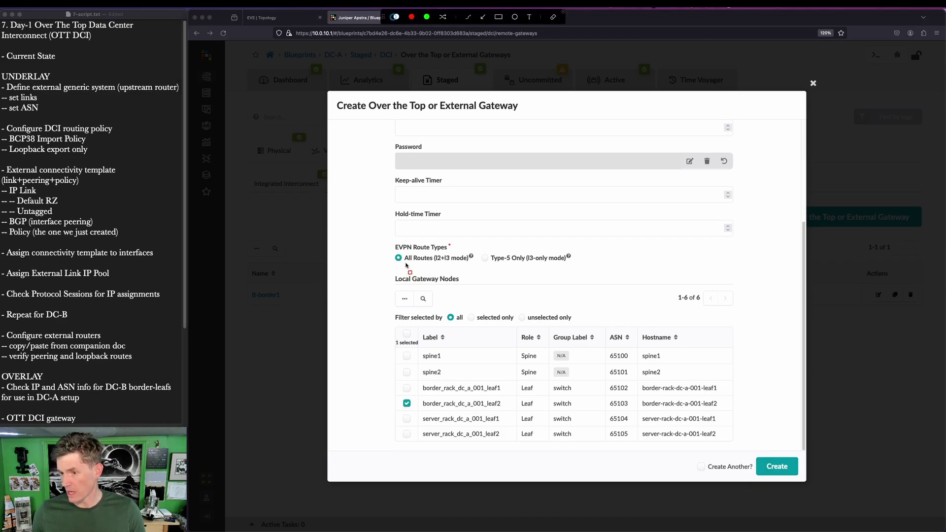
pyautogui.moveTo(391, 239); pyautogui.dragTo(480, 261)
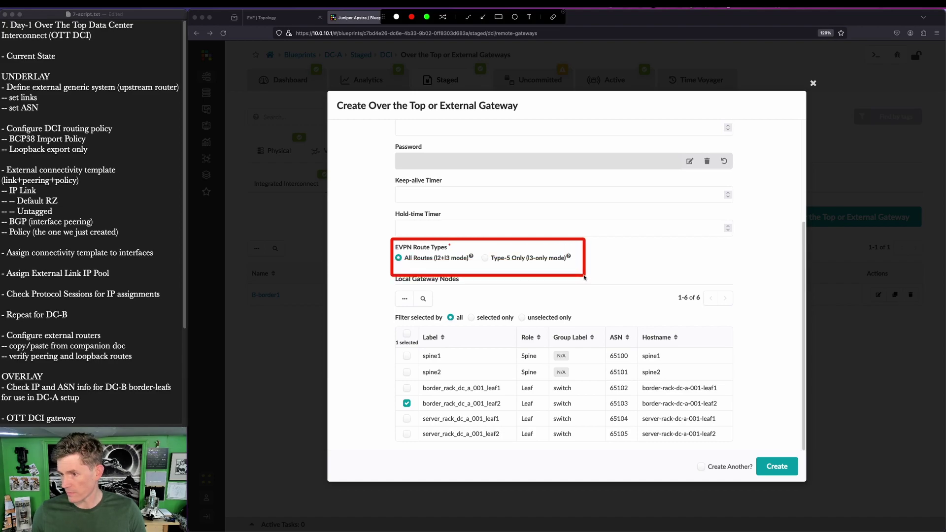
pyautogui.moveTo(381, 244); pyautogui.dragTo(477, 270)
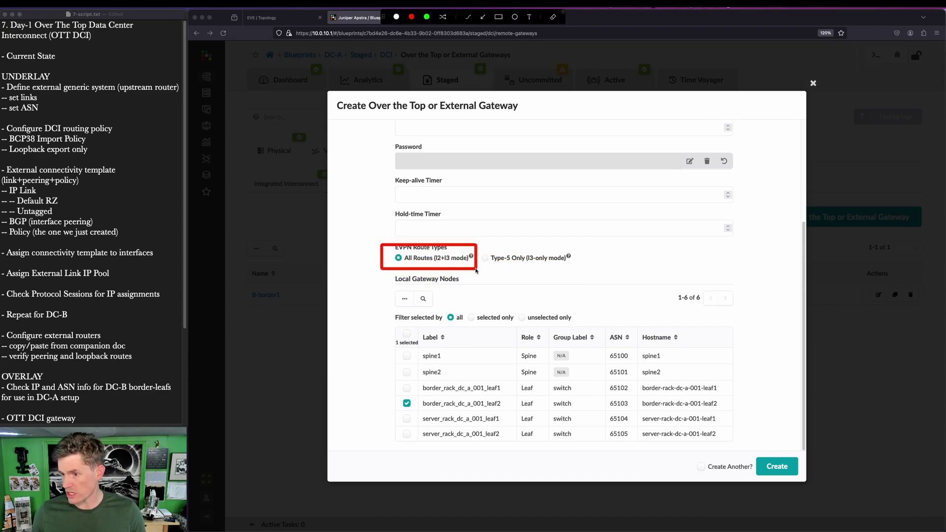
pyautogui.press('Escape')
pyautogui.press('super+shift+a')
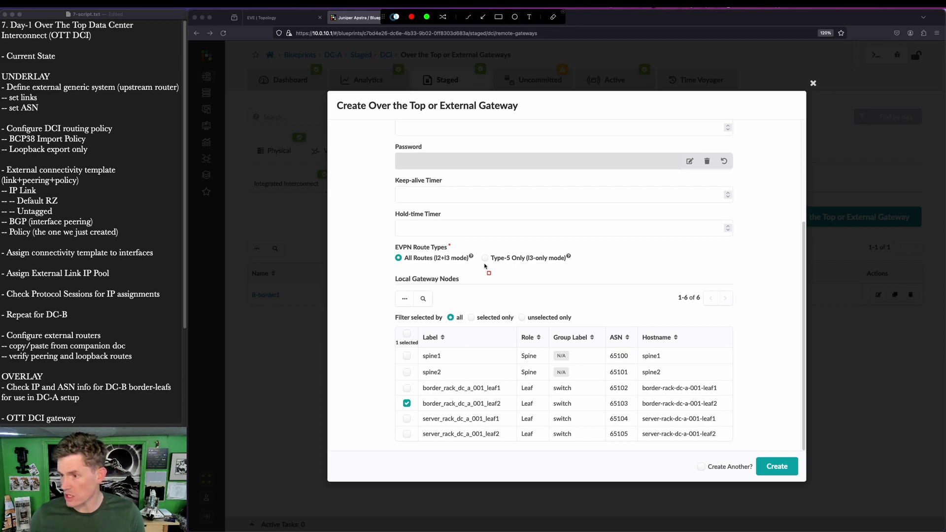
pyautogui.moveTo(476, 242); pyautogui.dragTo(602, 275)
pyautogui.press('Escape')
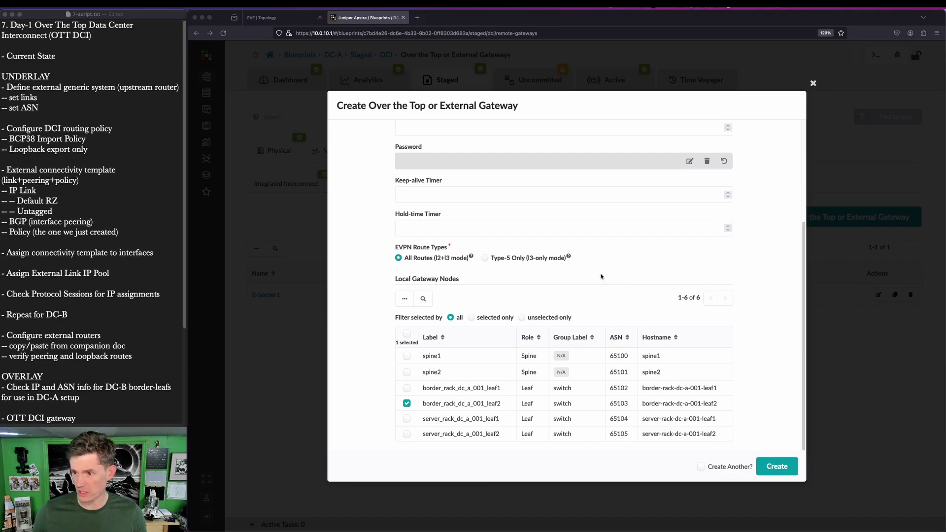
pyautogui.click(789, 472)
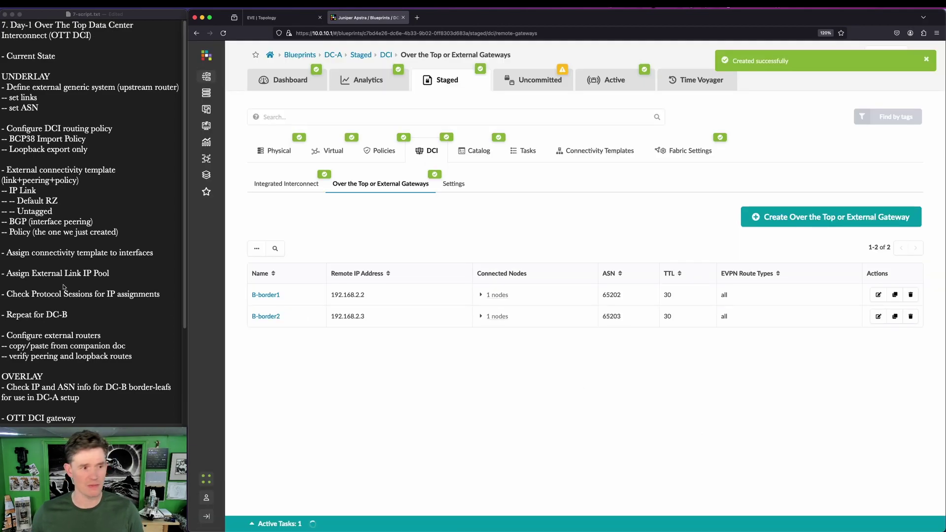
# Step: Review DC-A's uncommitted gateway changes, commit them to active, and return to Blueprints
pyautogui.press('super+Tab')
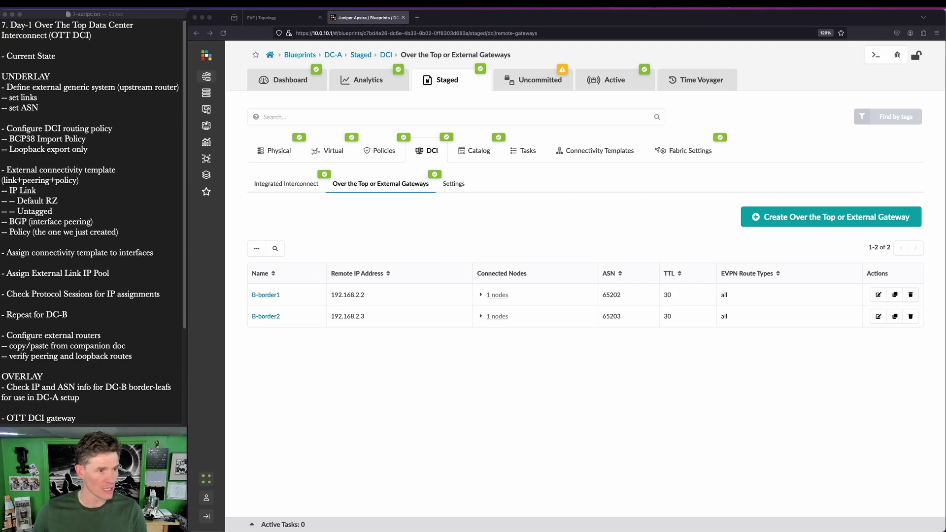
pyautogui.click(539, 80)
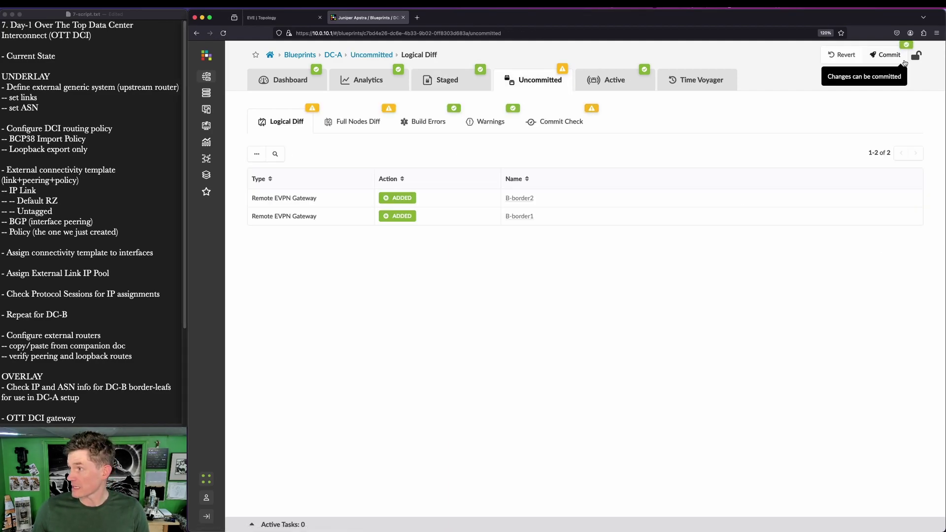
pyautogui.click(902, 57)
pyautogui.click(764, 365)
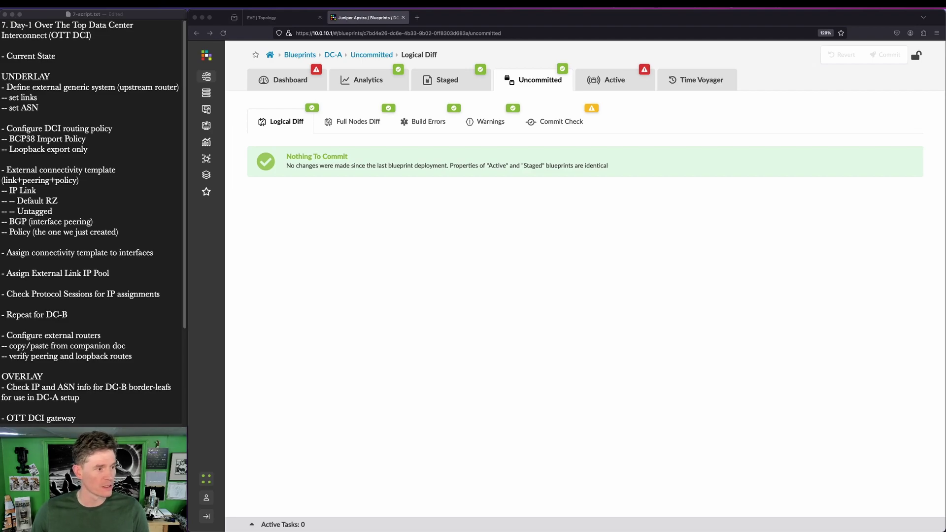
pyautogui.click(301, 55)
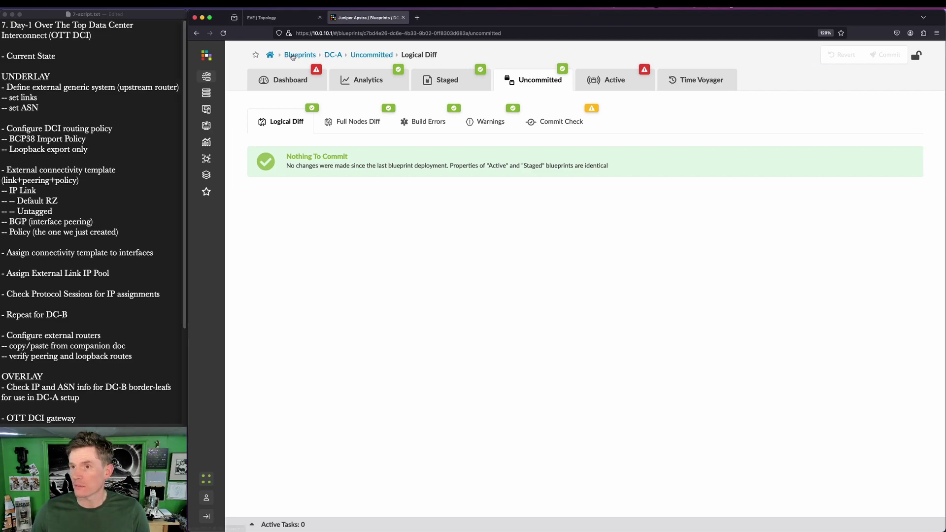
# Step: Open DC-B's staged DCI Over the Top gateways list and start a new gateway
pyautogui.click(484, 179)
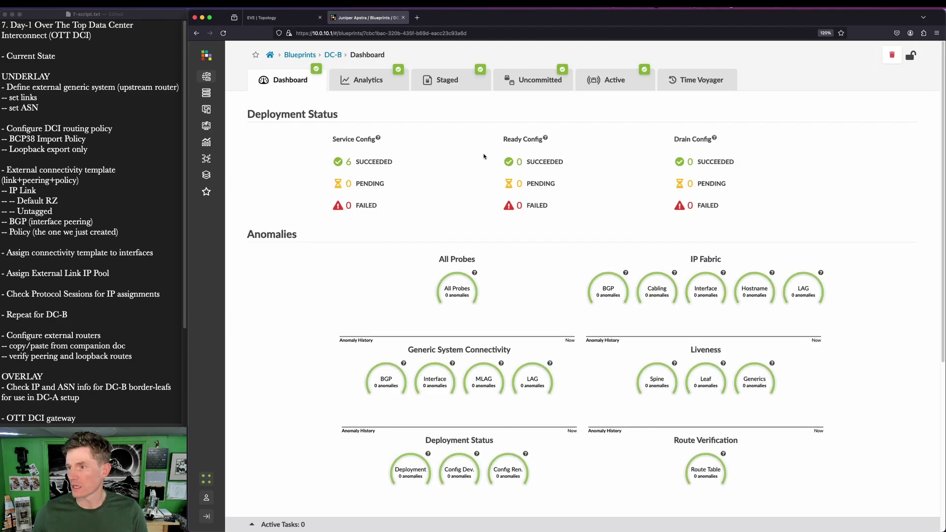
pyautogui.click(446, 80)
pyautogui.click(428, 150)
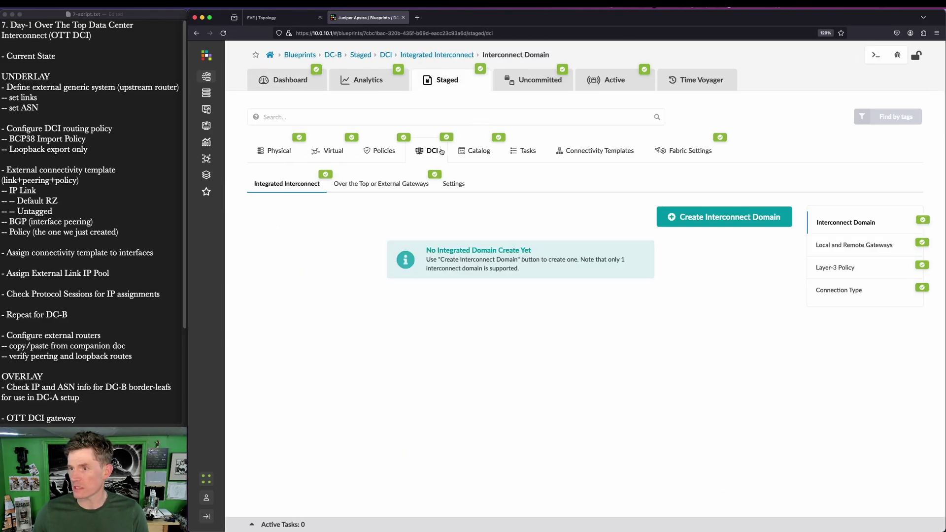
pyautogui.click(393, 185)
pyautogui.click(811, 215)
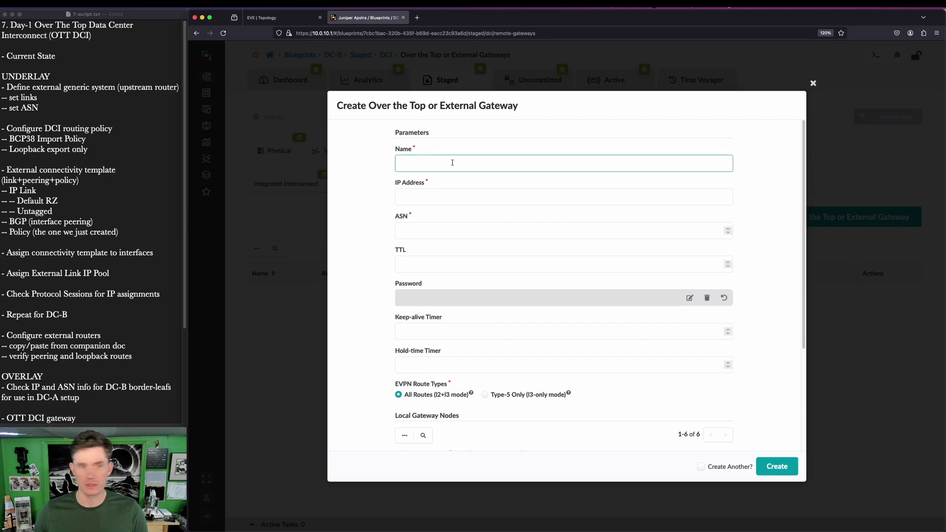
# Step: Create gateway A-border1 at 192.168.1.2, ASN 65102, on border_rack_dc_b_001_leaf1, then begin another
pyautogui.write('A-border1')
pyautogui.press('Tab')
pyautogui.write('192.168.')
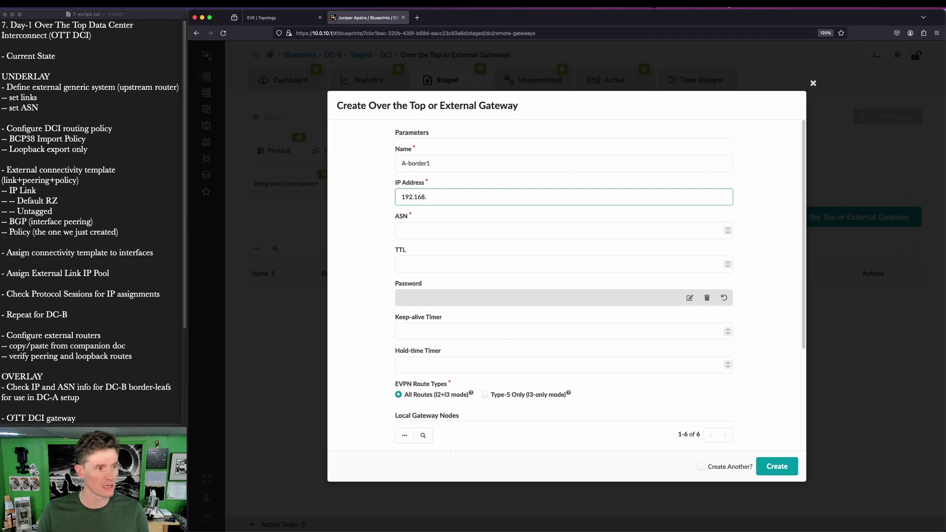
pyautogui.write('1.2')
pyautogui.press('Tab')
pyautogui.write('65102')
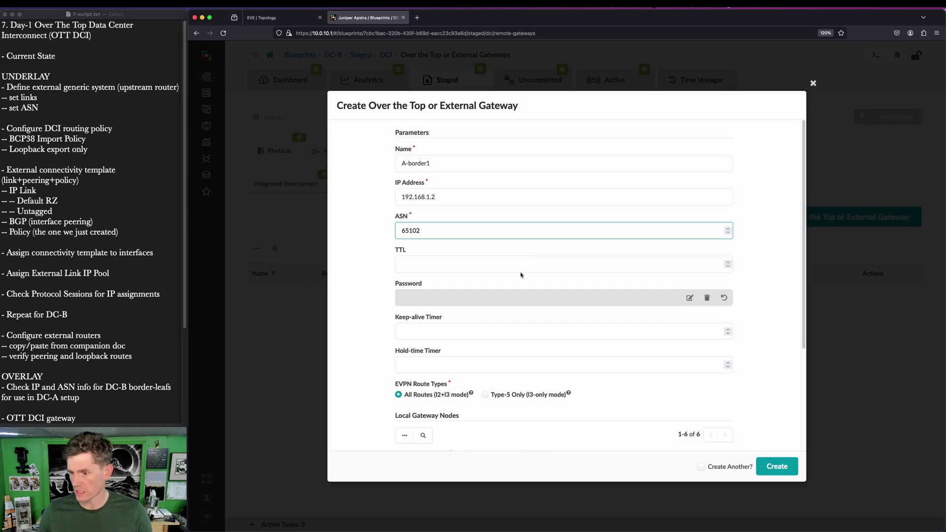
pyautogui.scroll(-3, 521, 273)
pyautogui.click(406, 388)
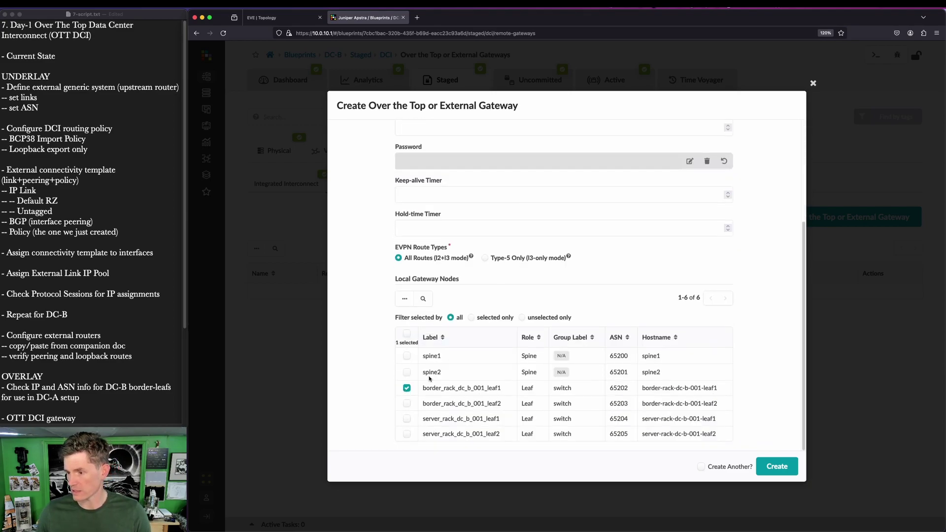
pyautogui.click(771, 468)
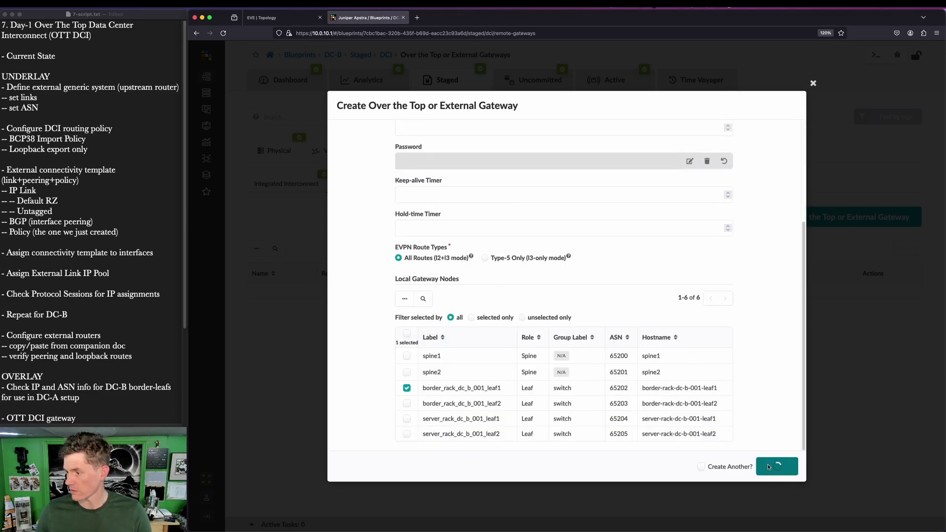
pyautogui.click(828, 220)
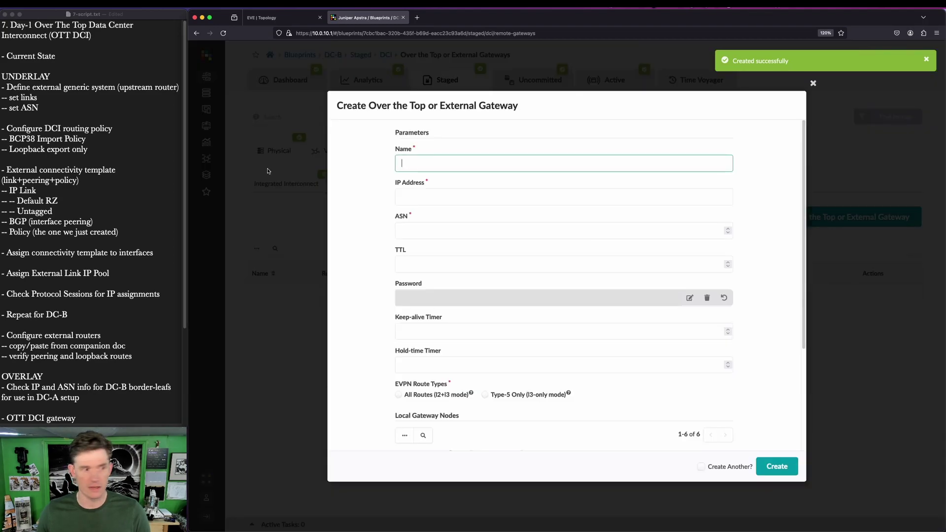
# Step: Create A-border2 at 192.168.1.3, ASN 65103, All Routes, peered with border_rack_dc_b_001_leaf2
pyautogui.press('super+Tab')
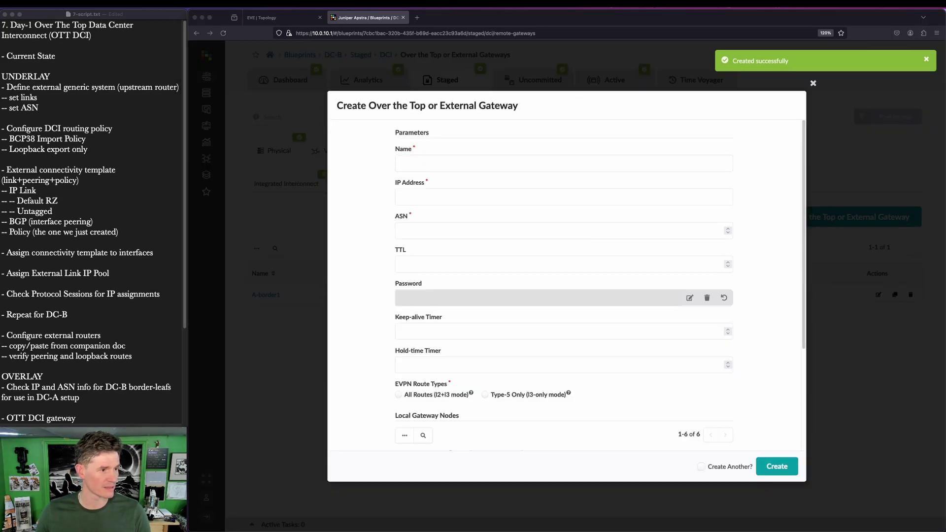
pyautogui.press('super+Tab')
pyautogui.write('A-bord')
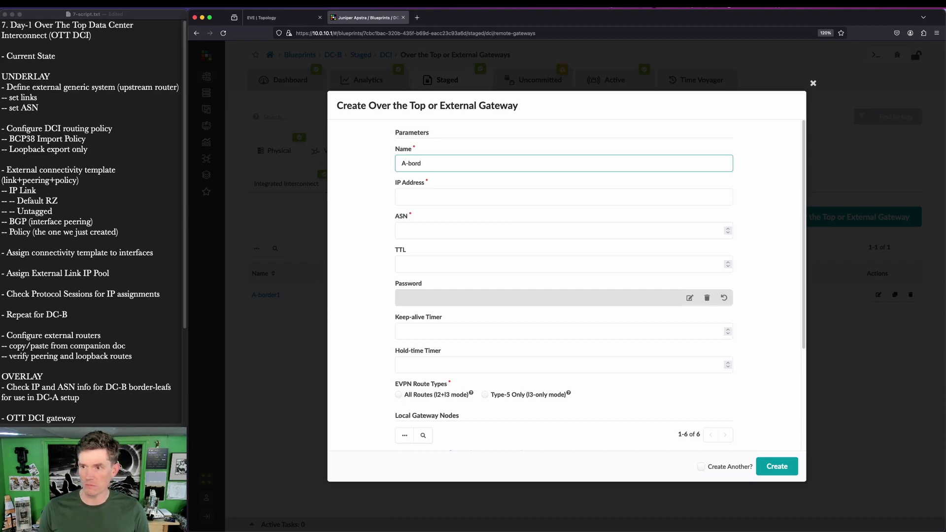
pyautogui.write('er2')
pyautogui.press('Tab')
pyautogui.write('192.')
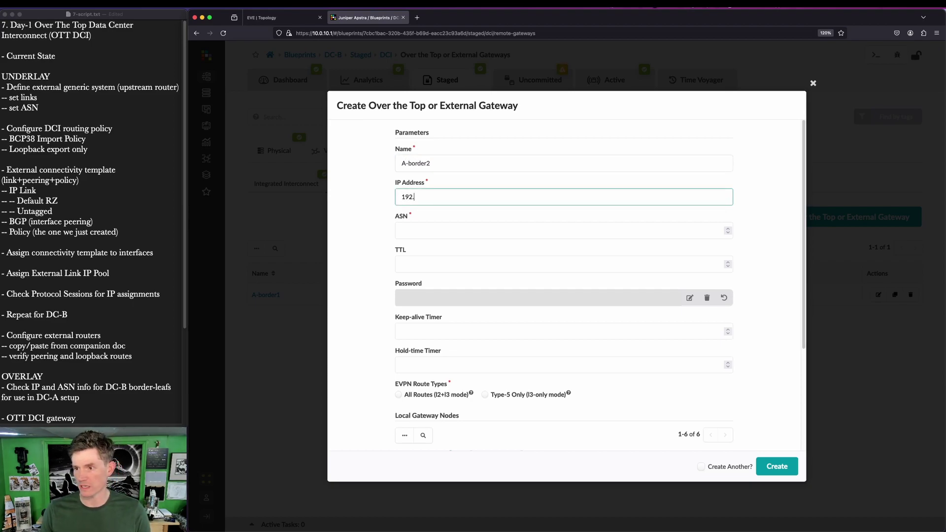
pyautogui.write('168.1.3')
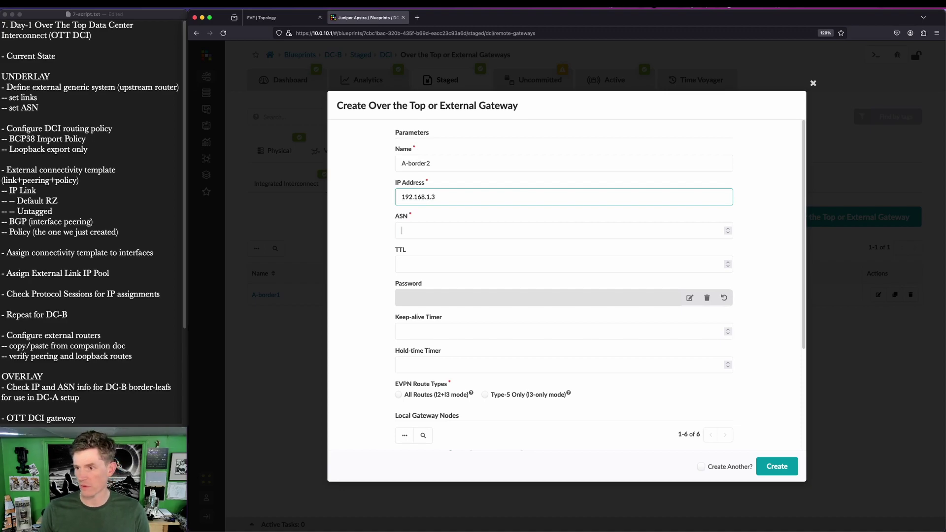
pyautogui.press('Tab')
pyautogui.write('65103')
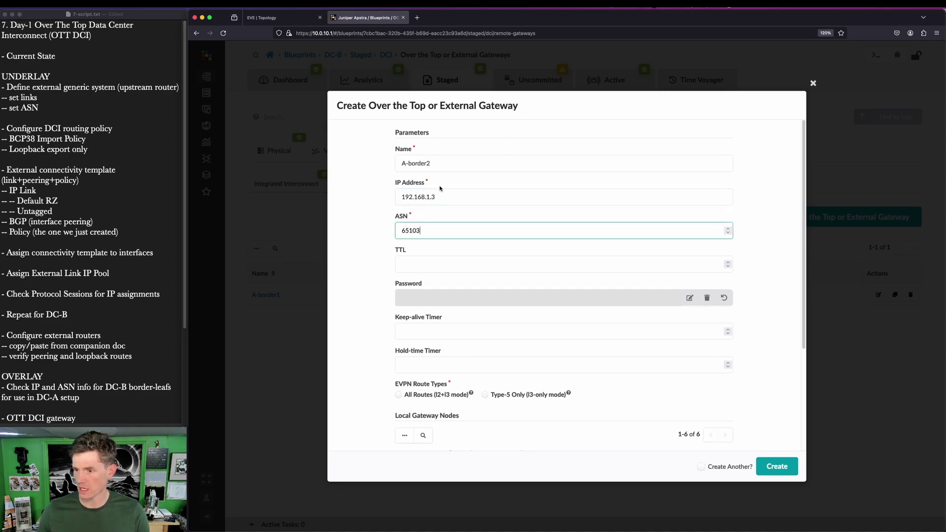
pyautogui.scroll(-5, 440, 188)
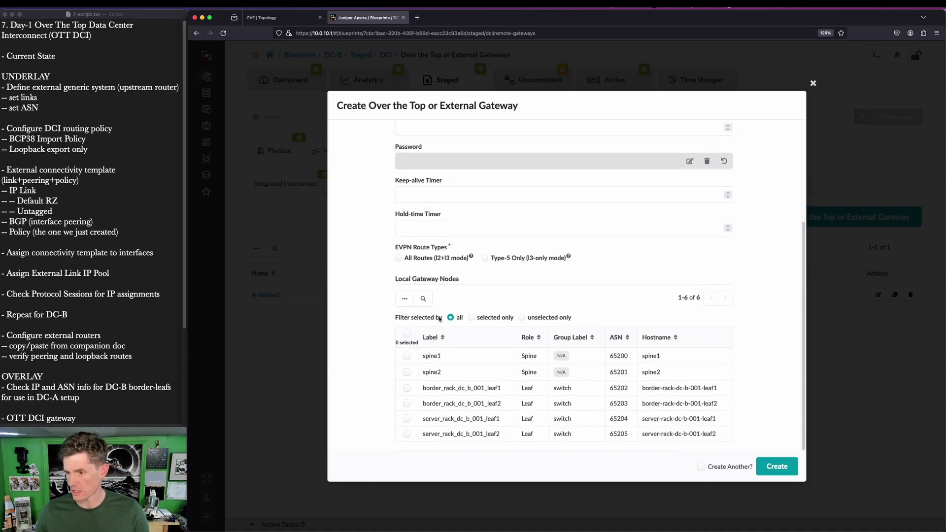
pyautogui.click(398, 259)
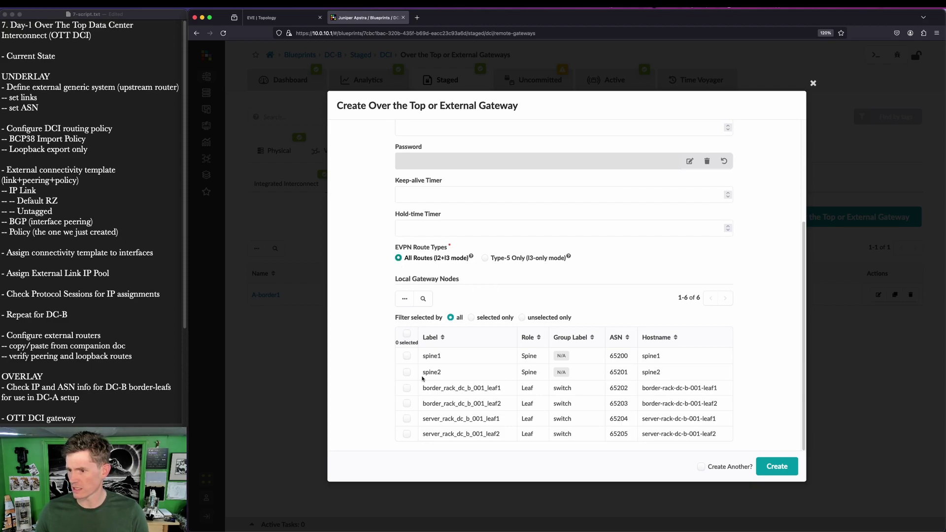
pyautogui.click(406, 403)
pyautogui.click(783, 466)
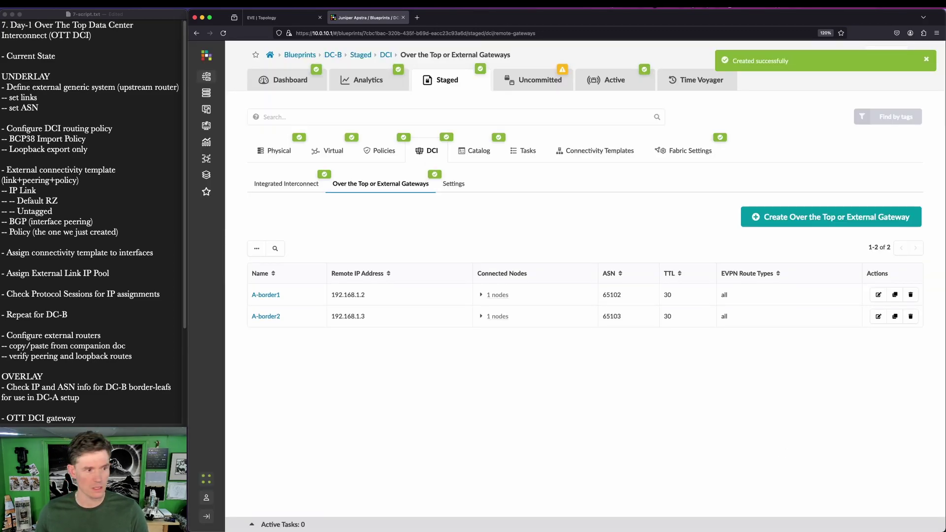
# Step: Commit DC-B's staged gateway changes to active and go back to the blueprints overview
pyautogui.click(540, 80)
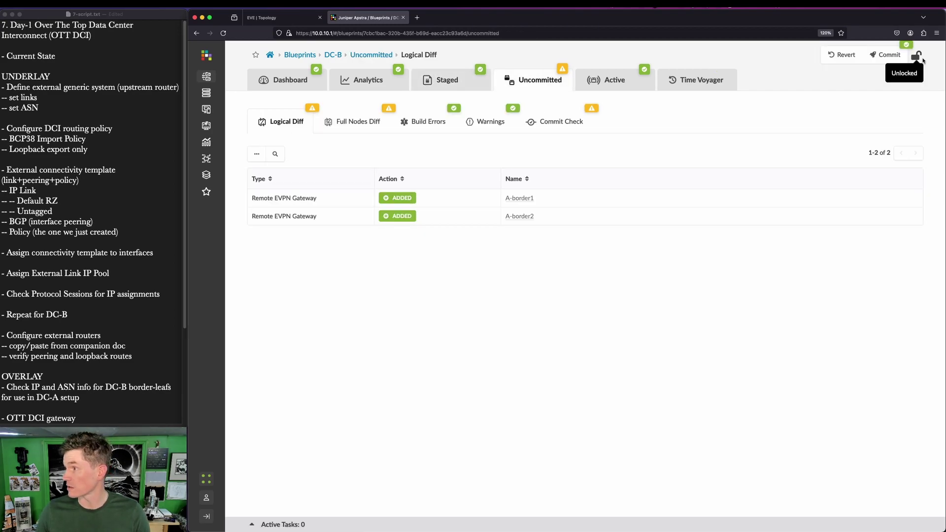
pyautogui.click(902, 57)
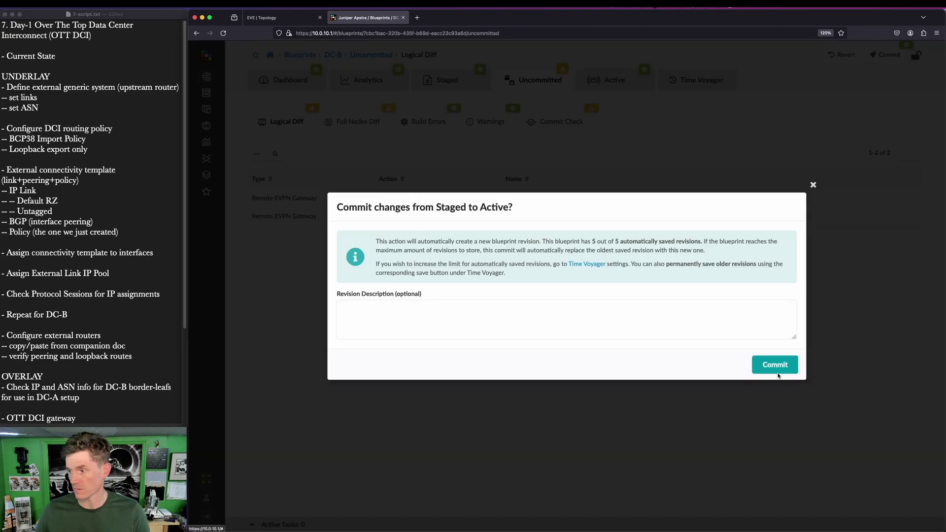
pyautogui.click(777, 370)
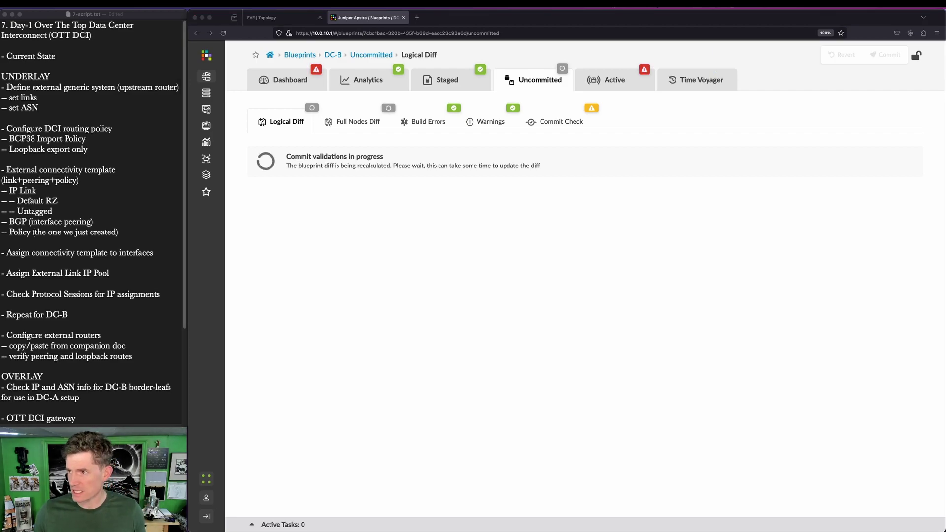
pyautogui.click(286, 85)
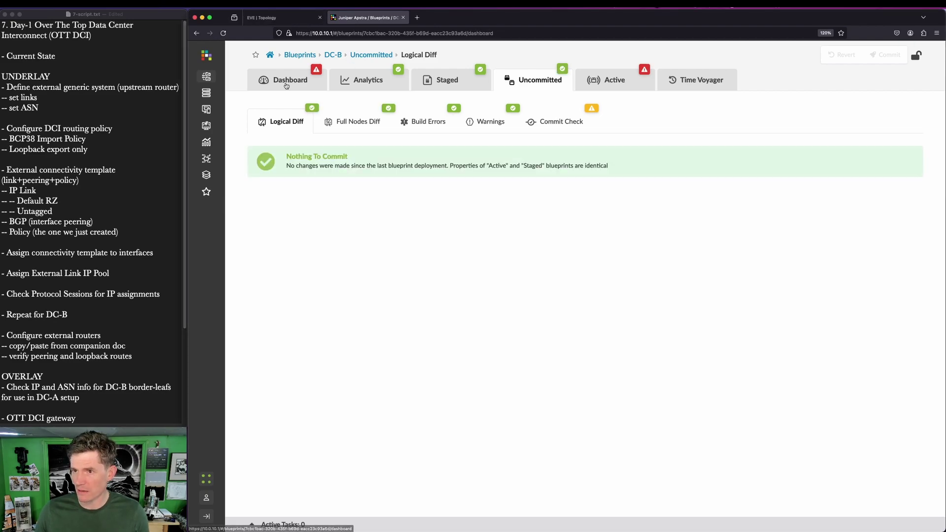
pyautogui.click(270, 55)
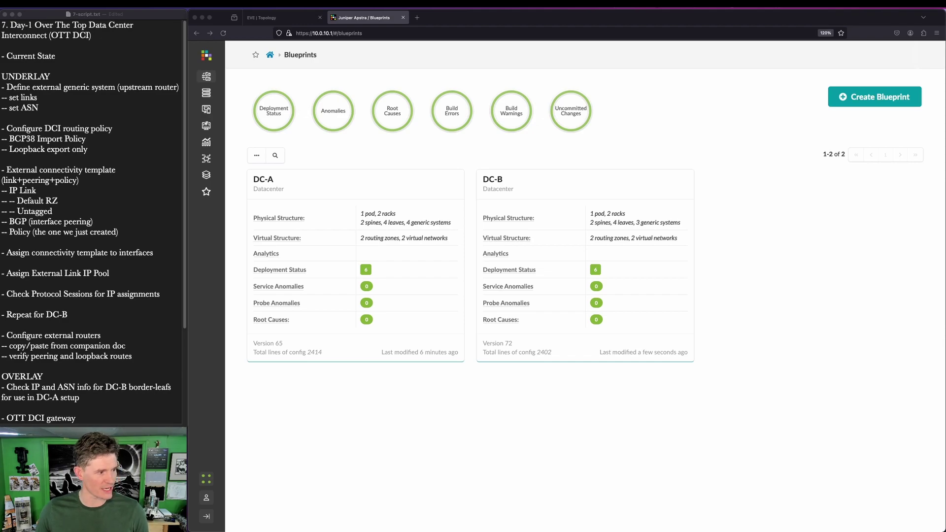
# Step: Point out slide 31's DC-B overlay instructions, move the deck aside, and open the DC-B blueprint
pyautogui.press('super+Tab')
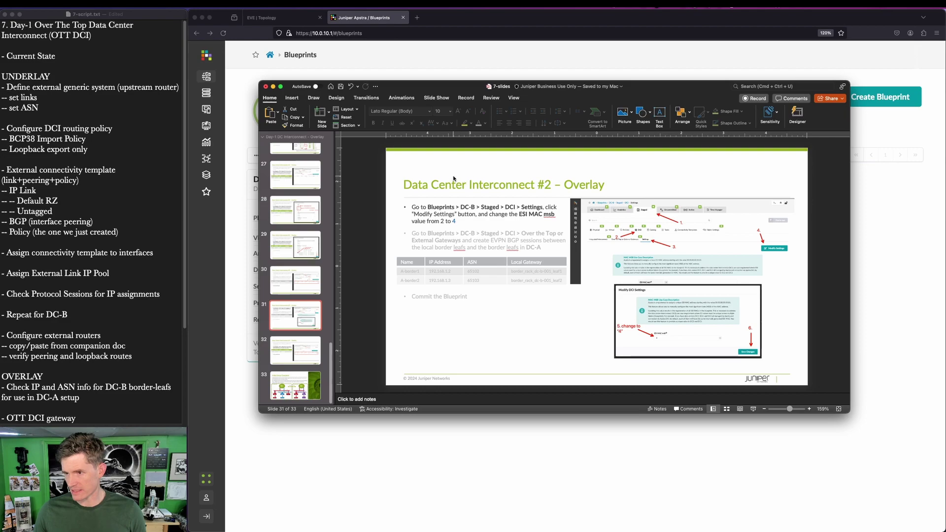
pyautogui.hotkey('ctrl', 'shift', 'a')
pyautogui.moveTo(257, 292); pyautogui.dragTo(340, 337)
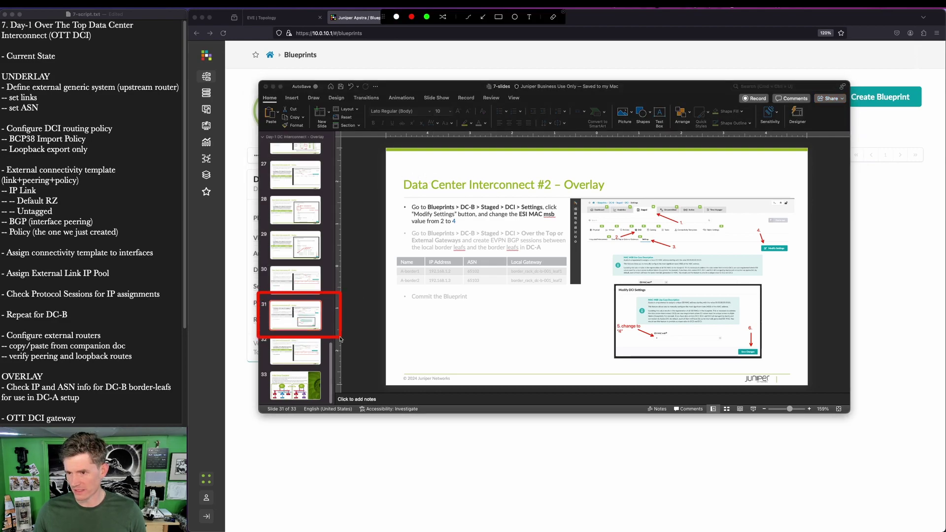
pyautogui.moveTo(388, 159)
pyautogui.mouseDown()
pyautogui.moveTo(520, 230)
pyautogui.moveTo(782, 340)
pyautogui.moveTo(811, 377)
pyautogui.mouseUp()
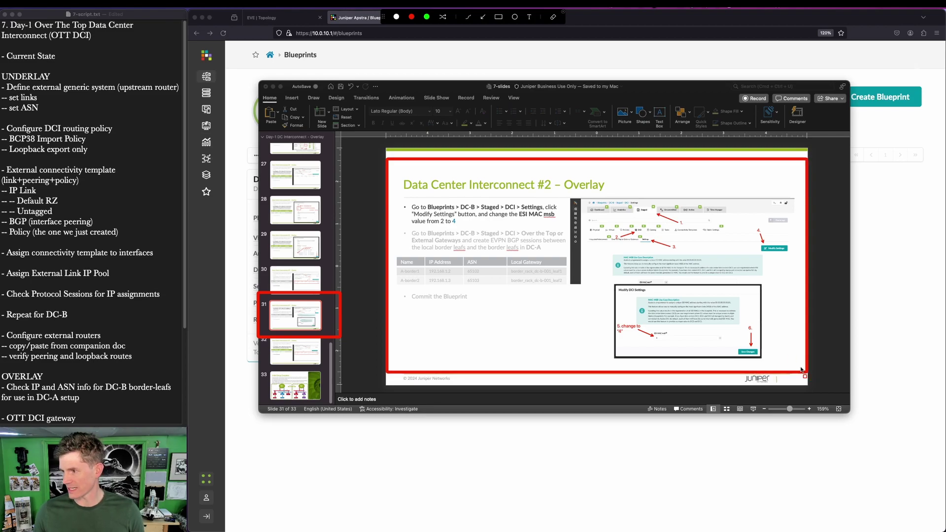
pyautogui.press('Escape')
pyautogui.moveTo(677, 87); pyautogui.dragTo(1, 404)
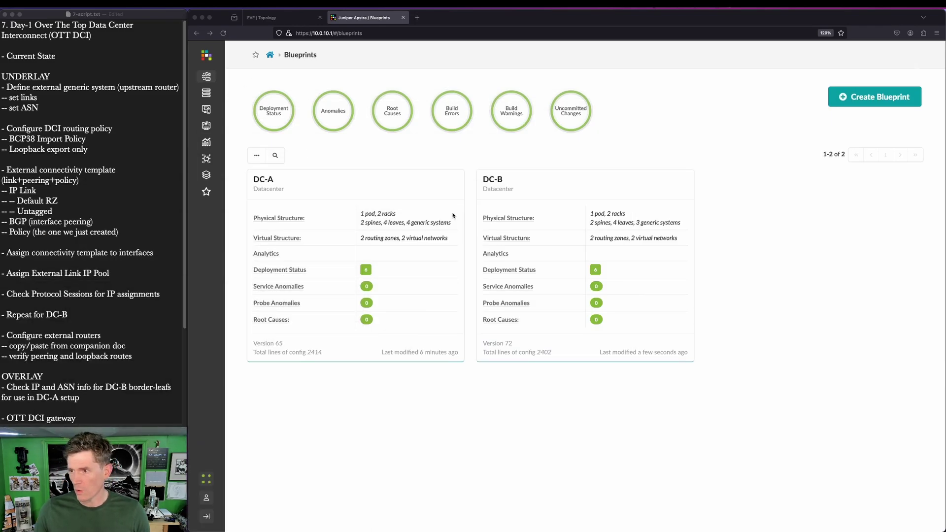
pyautogui.click(490, 180)
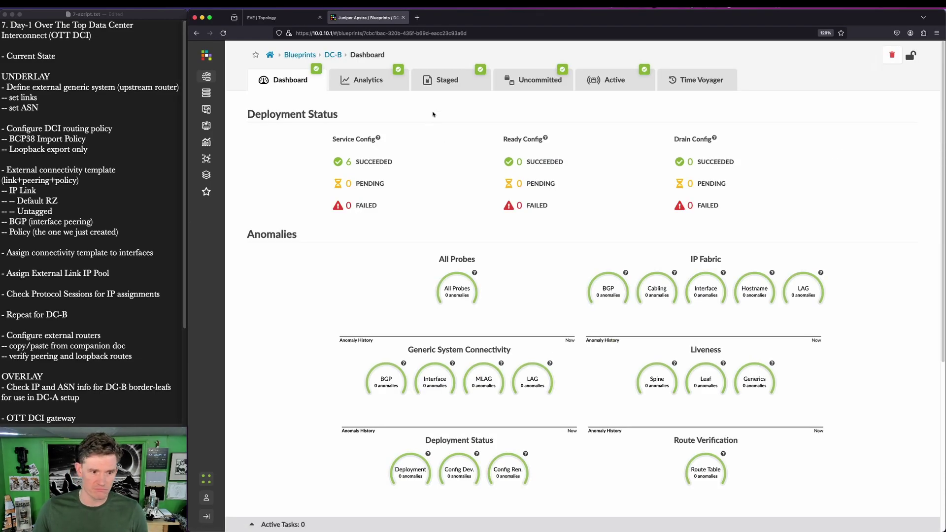
# Step: Open DC-B's Staged > DCI > Settings page showing ESI MAC msb 2
pyautogui.click(444, 84)
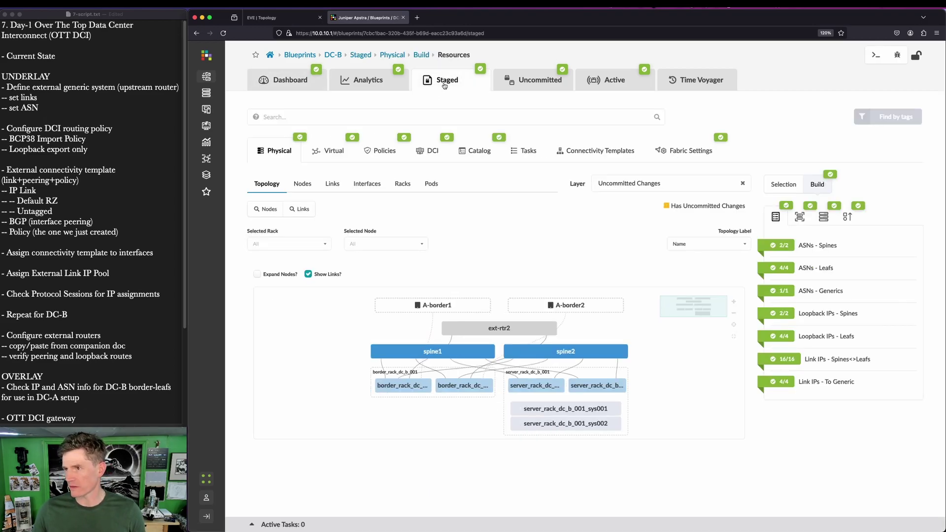
pyautogui.click(432, 153)
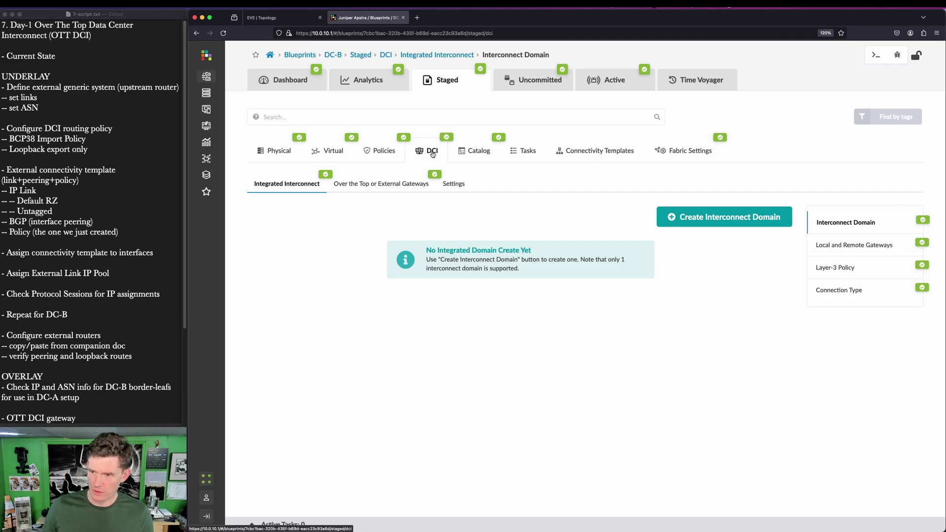
pyautogui.click(454, 184)
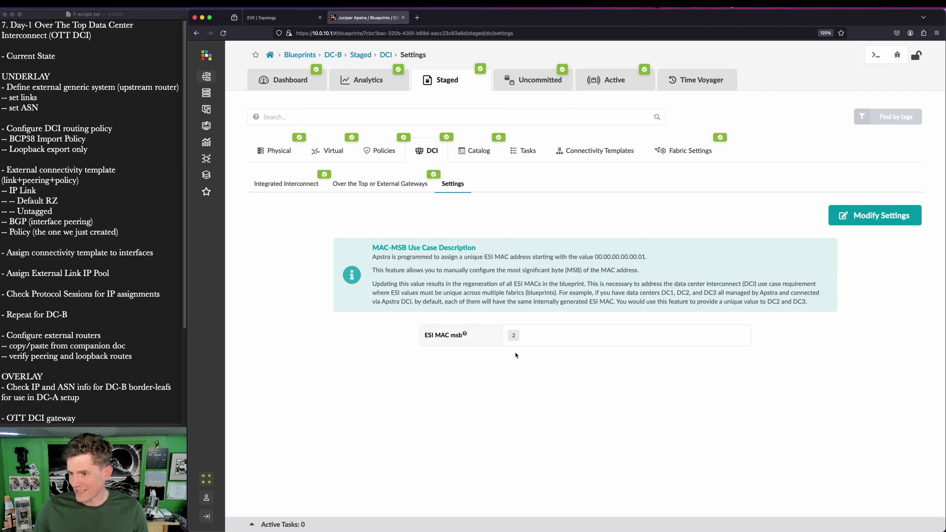
# Step: Highlight the ESI MAC msb setting and its value 2, then switch to the EVE-NG topology
pyautogui.hotkey('ctrl', 'shift', 'a')
pyautogui.moveTo(411, 323); pyautogui.dragTo(443, 349)
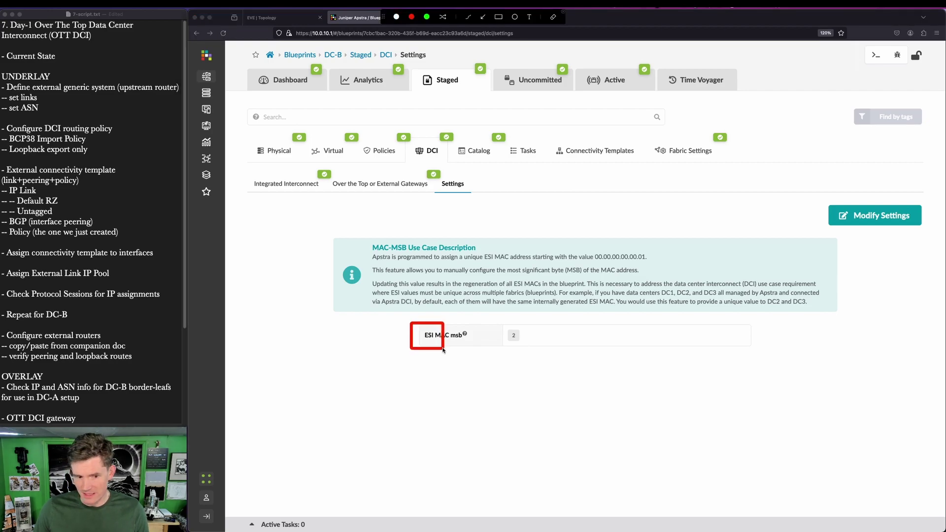
pyautogui.press('Escape')
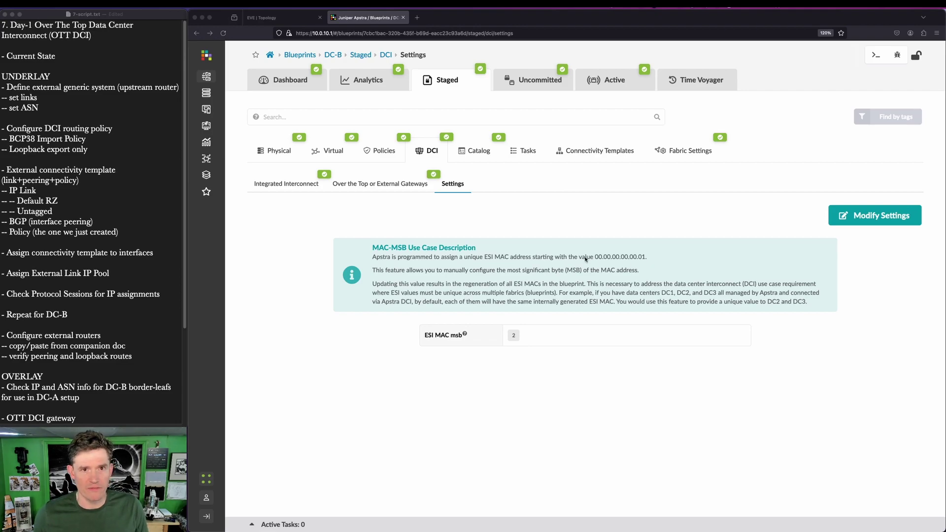
pyautogui.moveTo(490, 319); pyautogui.dragTo(556, 364)
pyautogui.press('Escape')
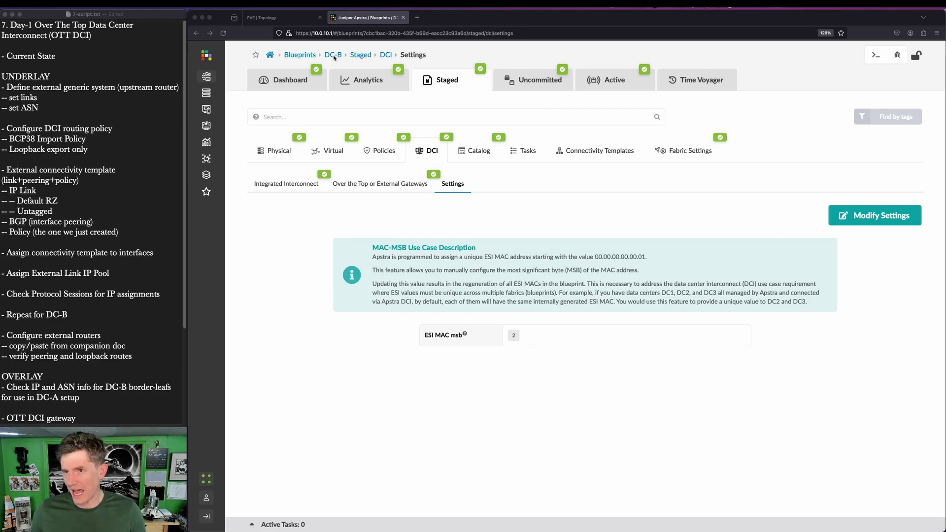
pyautogui.click(275, 21)
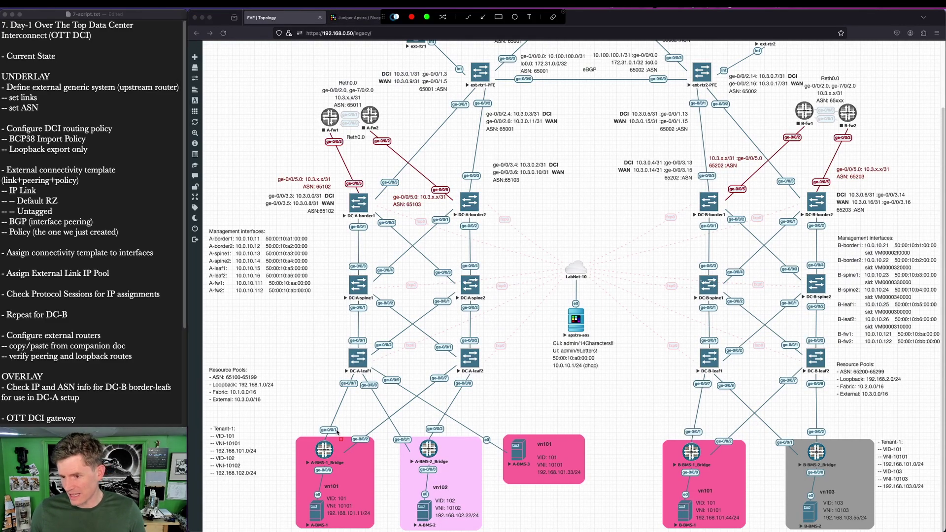
pyautogui.moveTo(309, 409); pyautogui.dragTo(374, 453)
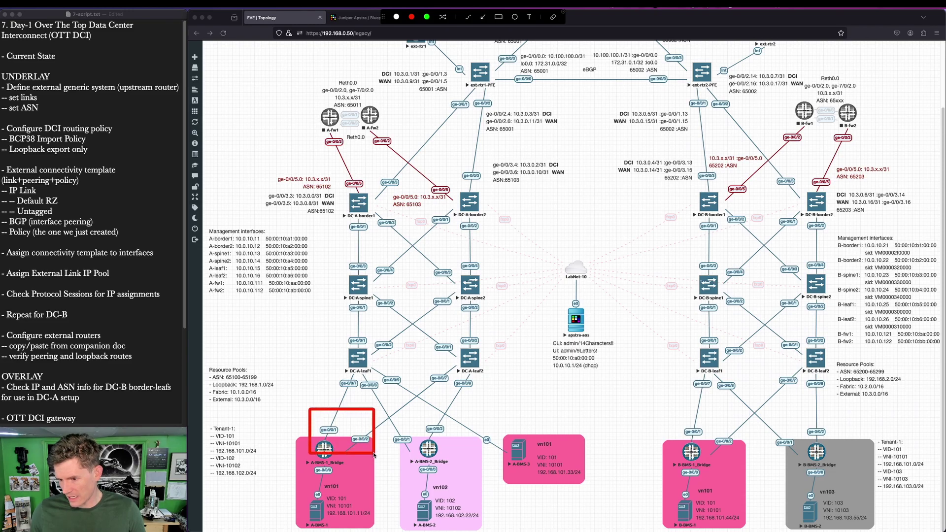
pyautogui.moveTo(670, 420); pyautogui.dragTo(742, 464)
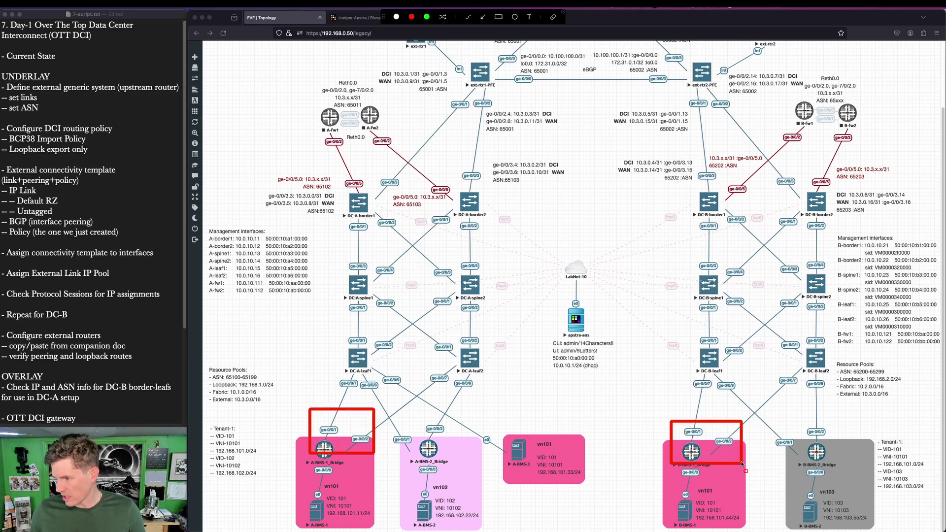
pyautogui.press('Escape')
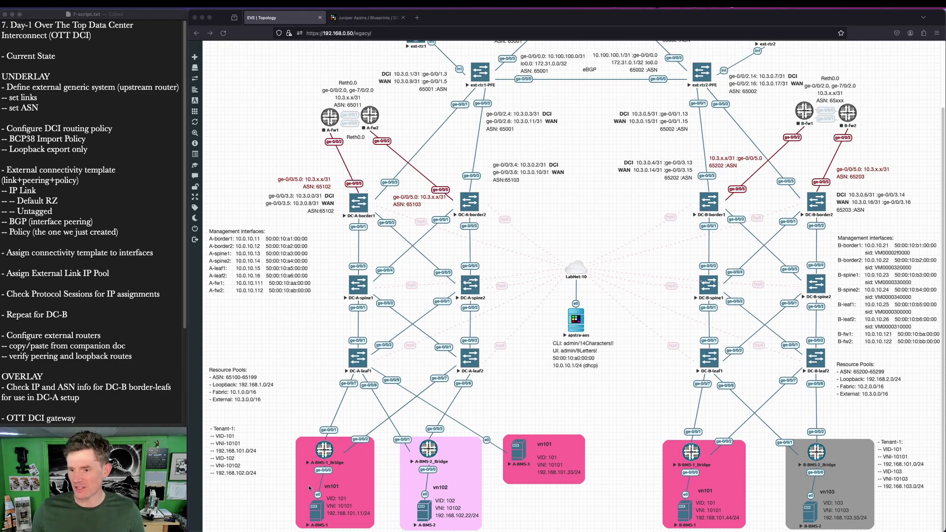
pyautogui.press('super+shift+a')
pyautogui.moveTo(333, 325); pyautogui.dragTo(394, 385)
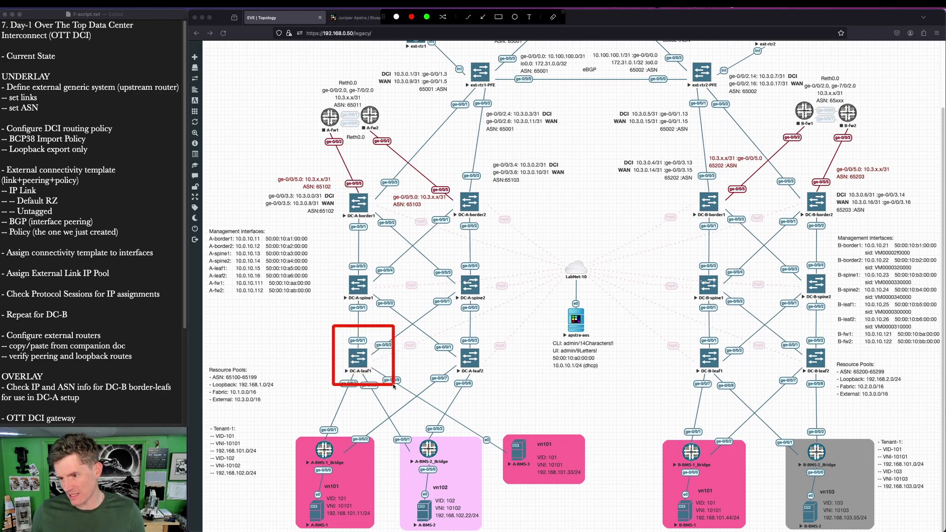
pyautogui.moveTo(666, 481); pyautogui.dragTo(724, 530)
pyautogui.moveTo(245, 406); pyautogui.dragTo(637, 521)
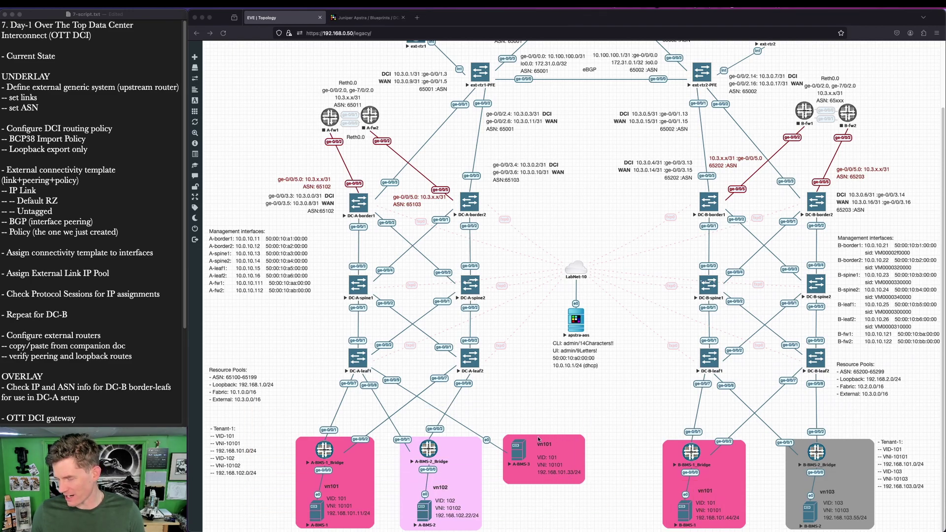
pyautogui.press('super+shift+a')
pyautogui.moveTo(332, 335); pyautogui.dragTo(389, 392)
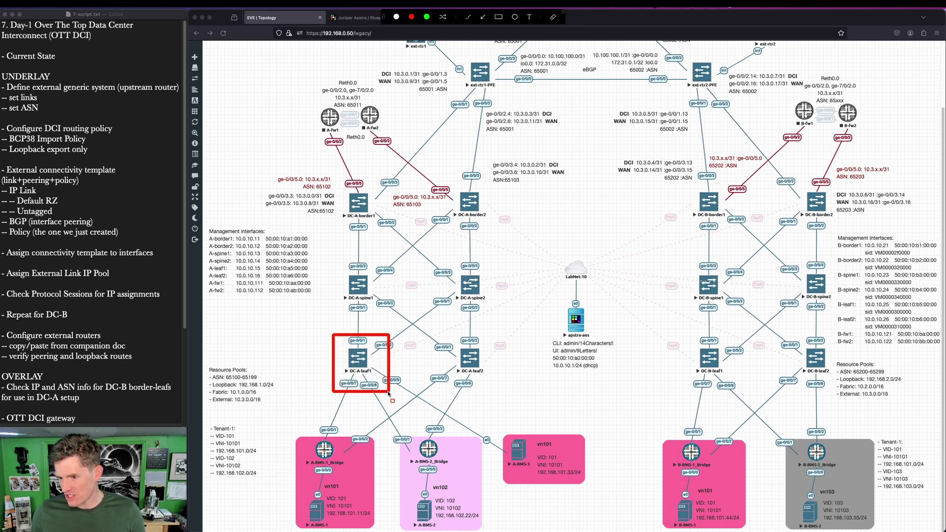
pyautogui.moveTo(655, 488); pyautogui.dragTo(724, 529)
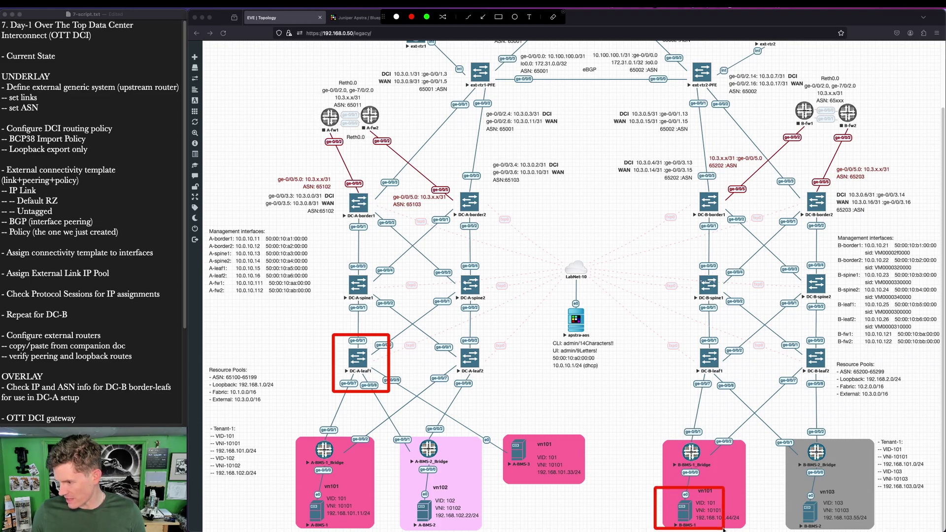
pyautogui.press('Escape')
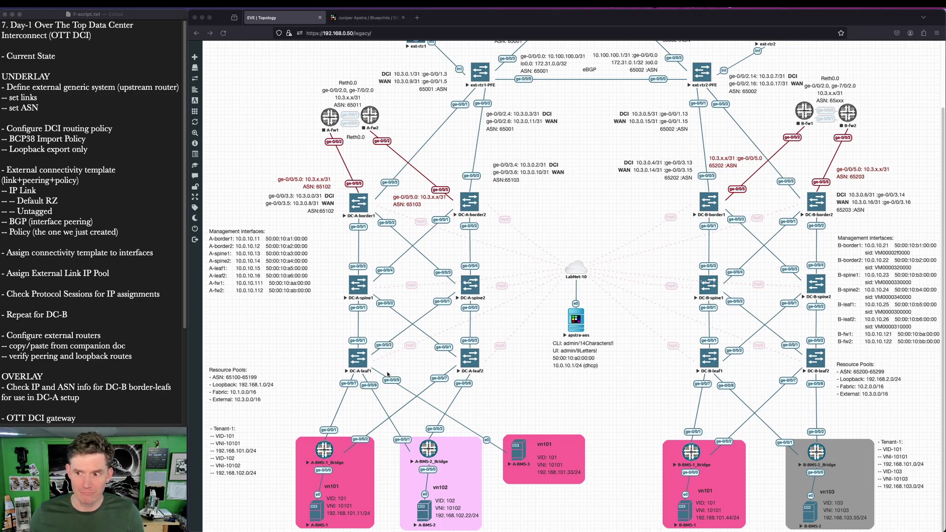
pyautogui.press('super+shift+a')
pyautogui.moveTo(304, 412); pyautogui.dragTo(375, 465)
pyautogui.moveTo(671, 422); pyautogui.dragTo(743, 465)
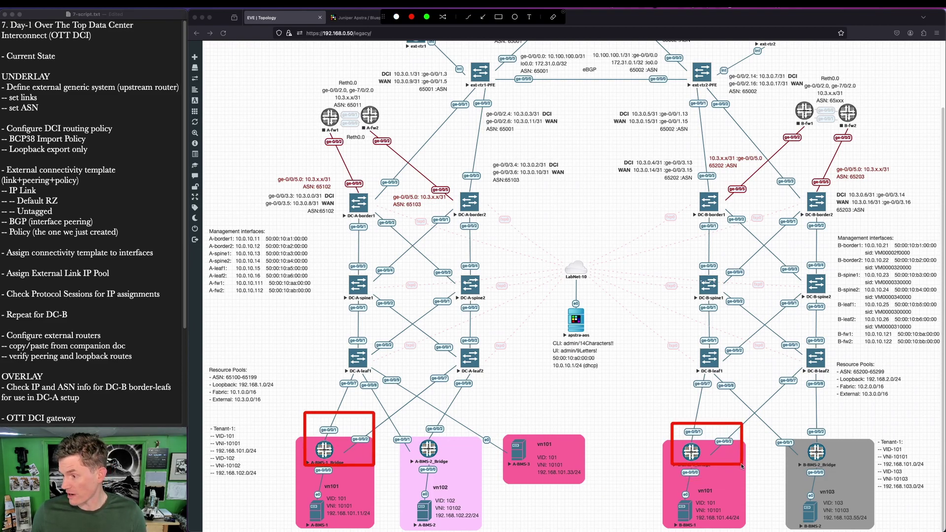
pyautogui.press('Escape')
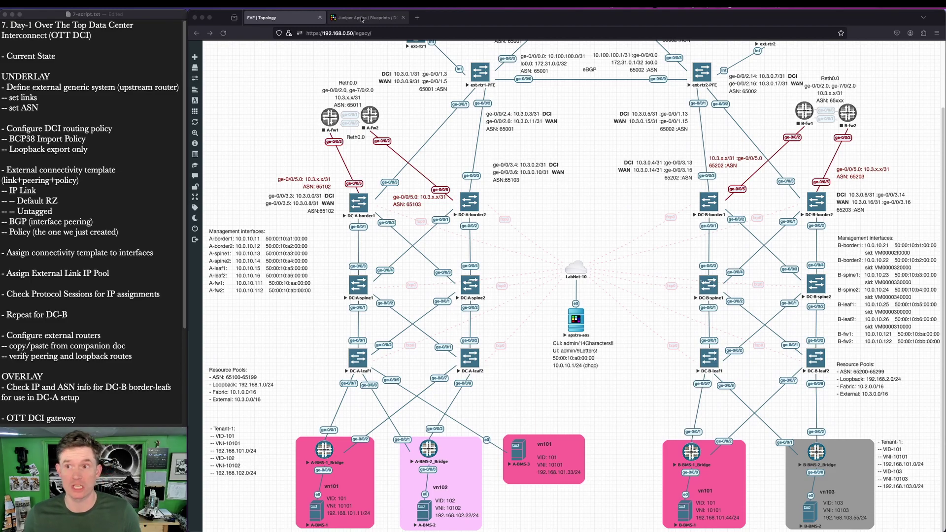
# Step: Raise DC-B's DCI ESI MAC msb setting to 4 and save the change
pyautogui.click(361, 18)
pyautogui.click(861, 216)
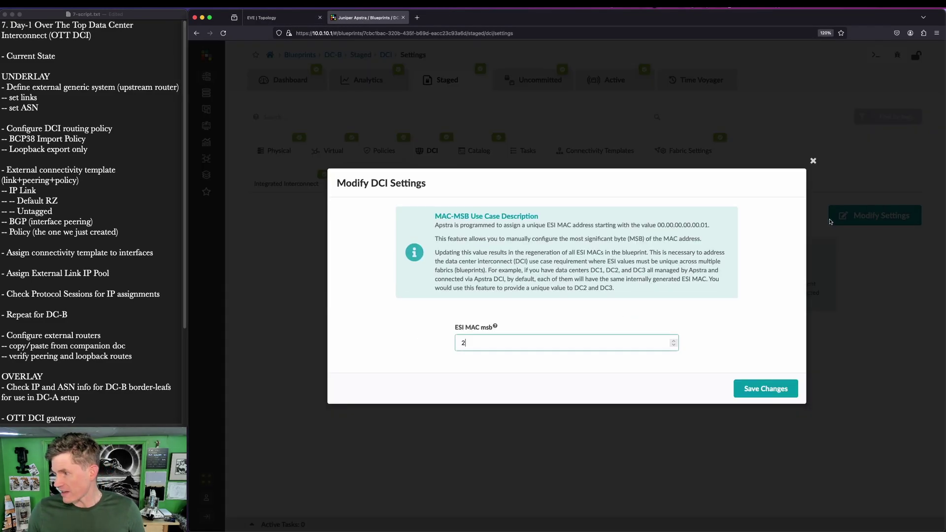
pyautogui.click(673, 341)
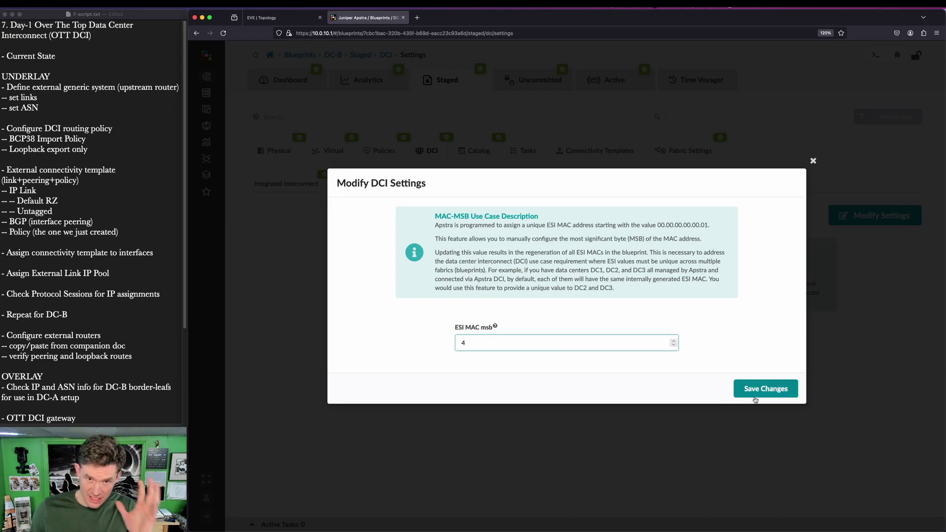
pyautogui.click(760, 390)
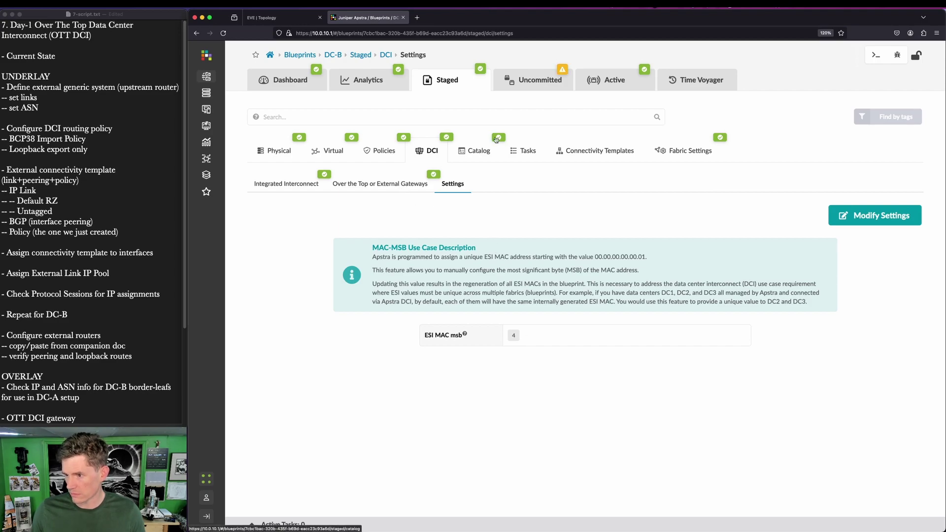
# Step: Commit DC-B's uncommitted changes to Active, then return to the EVE-NG lab topology
pyautogui.click(526, 89)
pyautogui.click(885, 55)
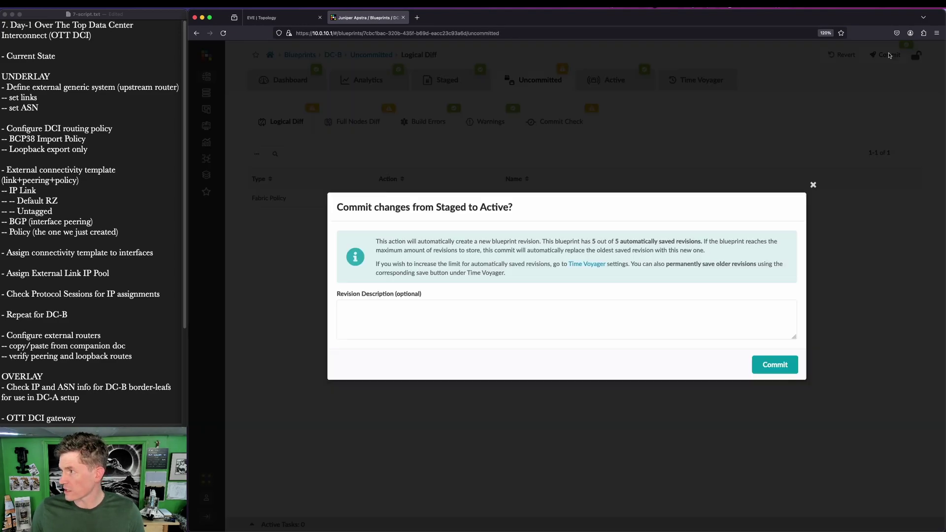
pyautogui.click(776, 365)
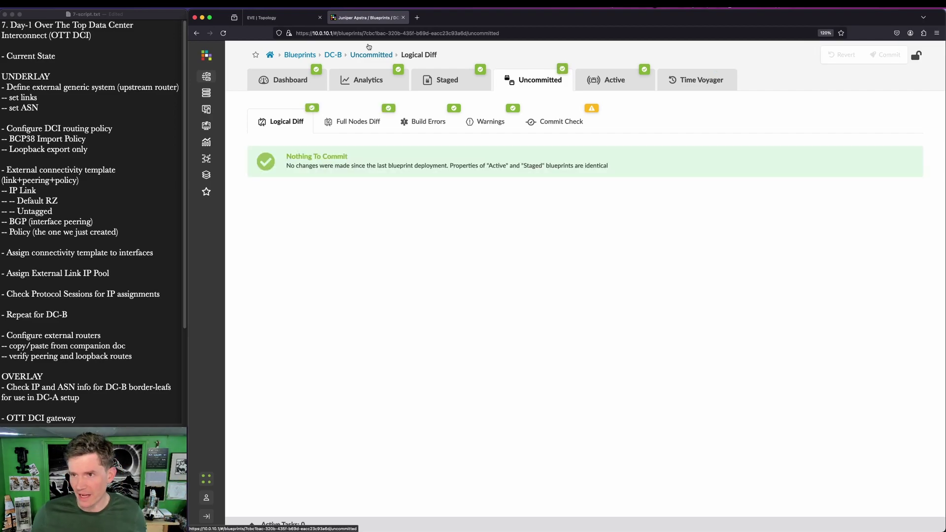
pyautogui.click(262, 20)
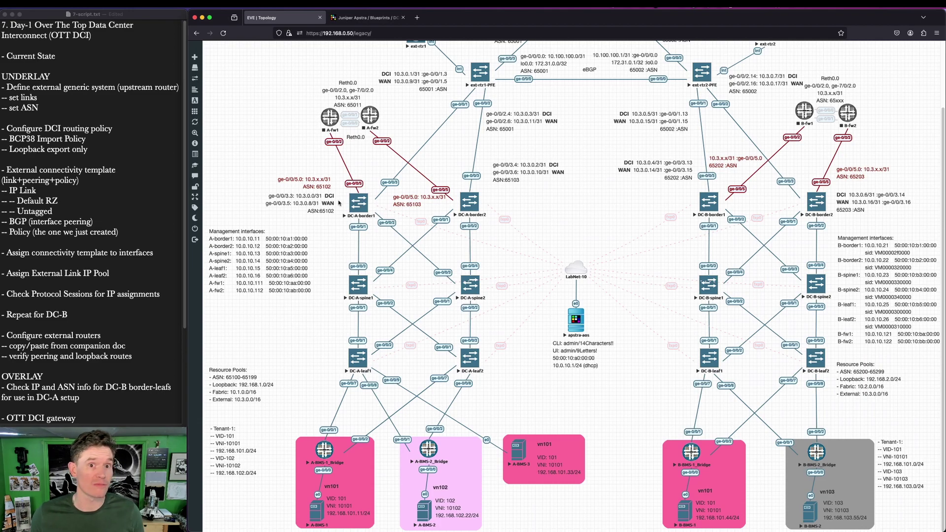
pyautogui.moveTo(576, 267); pyautogui.dragTo(483, 282)
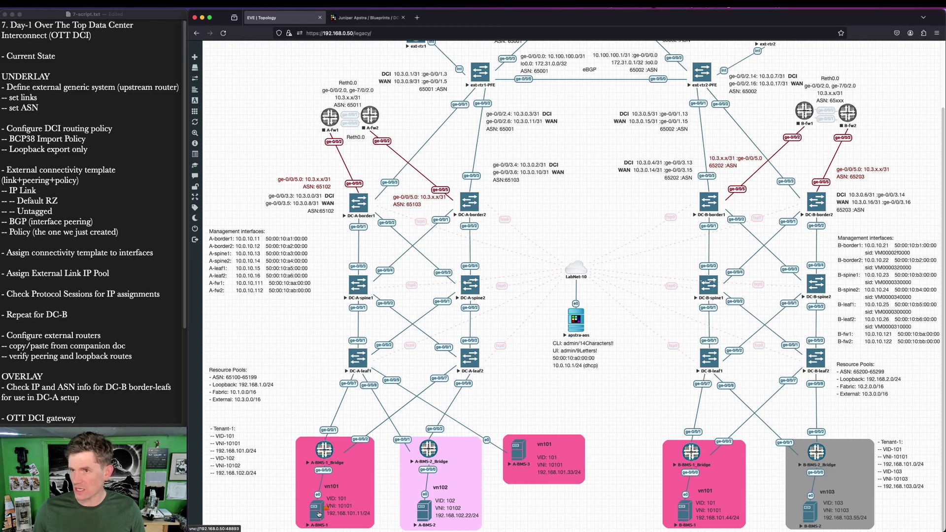
# Step: Rerun the ping from A-BMS-1 to 192.168.101.44 in its console
pyautogui.click(319, 514)
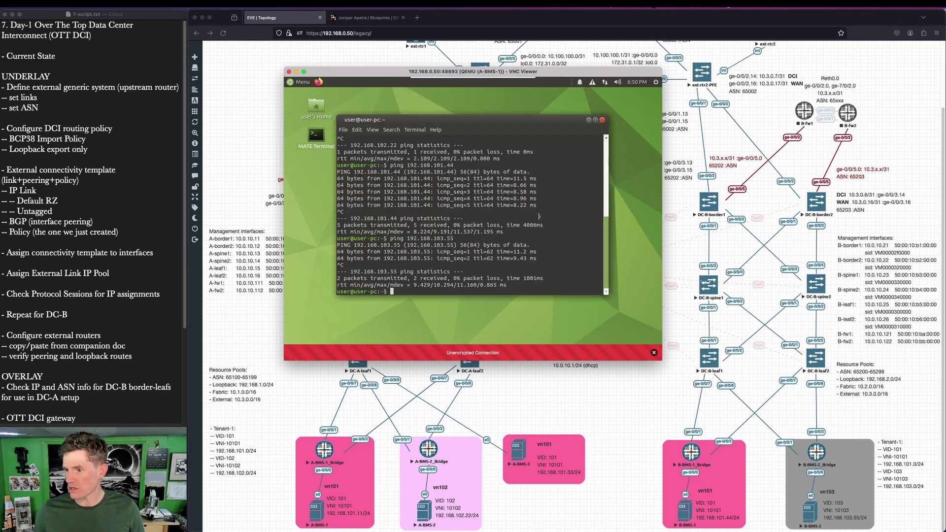
pyautogui.press('Up')
pyautogui.press('Up')
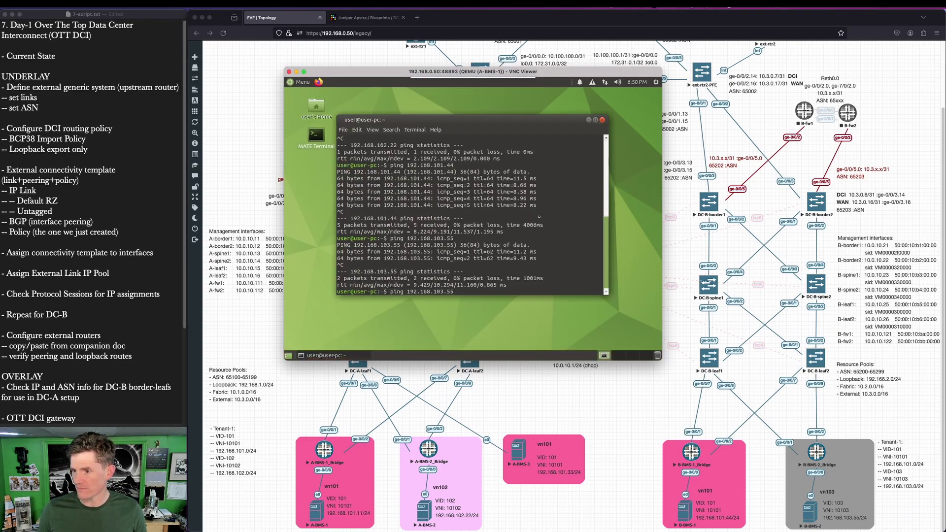
pyautogui.press('Return')
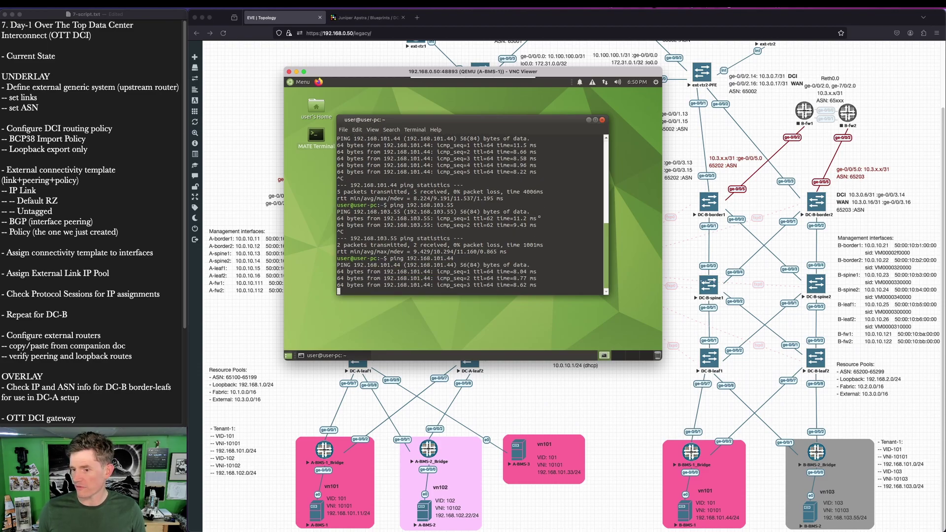
# Step: Annotate the topology with arrows from A-BMS-1 toward B-BMS-1 and DC-B, then return to the console
pyautogui.hotkey('ctrl', 'space')
pyautogui.click(523, 397)
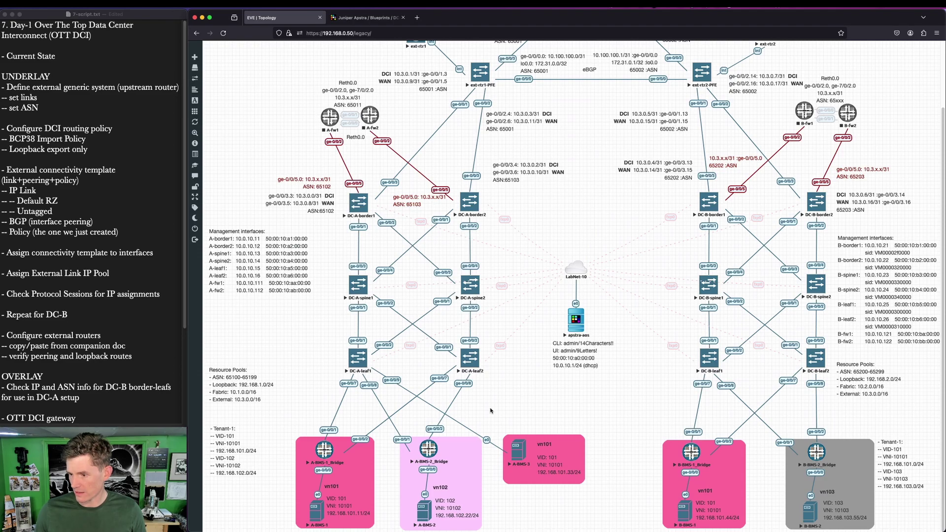
pyautogui.hotkey('ctrl', 'space')
pyautogui.moveTo(351, 437)
pyautogui.mouseDown()
pyautogui.moveTo(407, 411)
pyautogui.moveTo(694, 415)
pyautogui.moveTo(711, 442)
pyautogui.mouseUp()
pyautogui.moveTo(335, 411); pyautogui.dragTo(368, 396)
pyautogui.moveTo(605, 363); pyautogui.dragTo(748, 359)
pyautogui.moveTo(770, 368); pyautogui.dragTo(803, 407)
pyautogui.hotkey('ctrl', 'space')
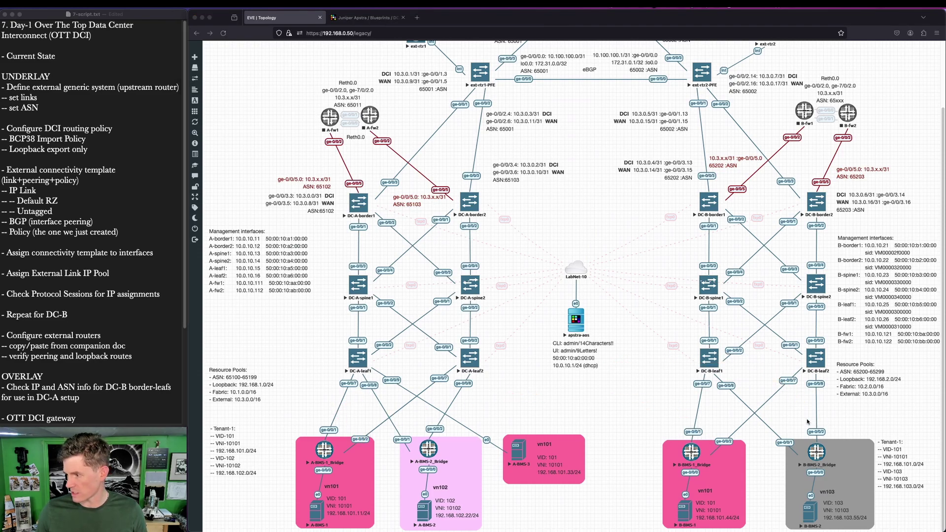
pyautogui.hotkey('ctrl', 'Up')
pyautogui.click(318, 156)
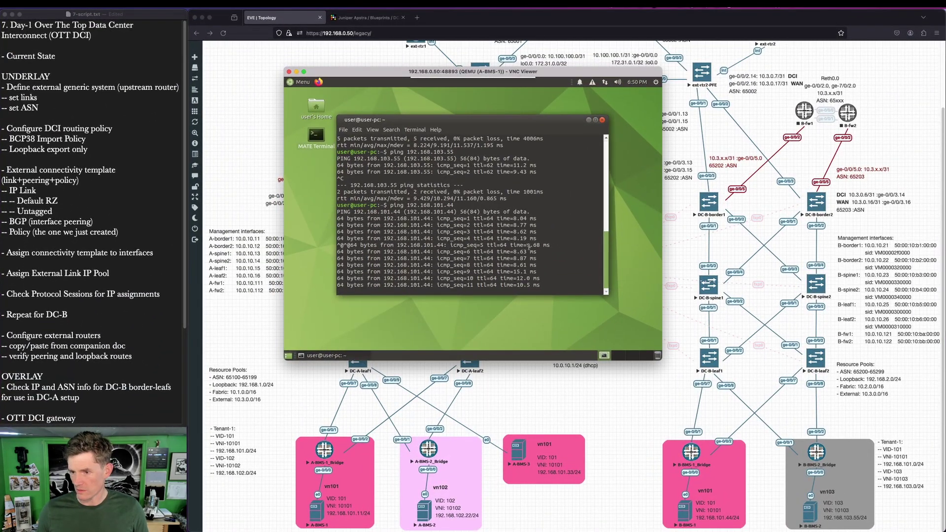
# Step: Stop that ping, then ping 192.168.103.55 and stop it to show 0% packet loss
pyautogui.hotkey('ctrl', 'c')
pyautogui.press('Up')
pyautogui.press('Up')
pyautogui.press('Return')
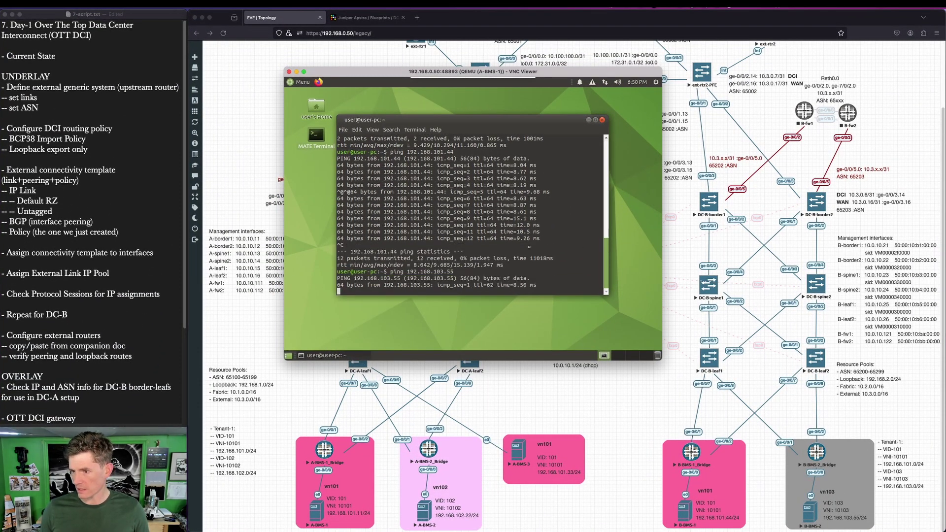
pyautogui.hotkey('ctrl', 'c')
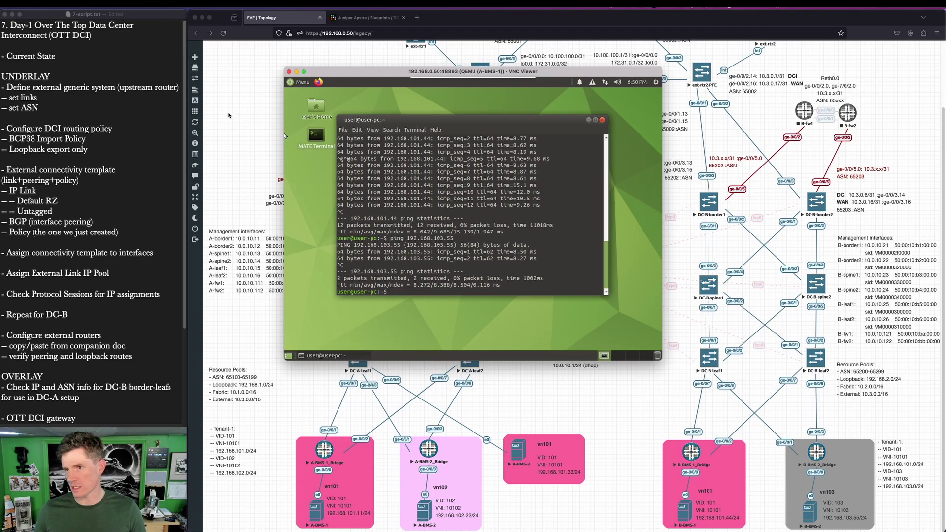
# Step: Close the A-BMS-1 console and mark the DC-B-spine1 to LabNet-10 path on the topology
pyautogui.click(289, 72)
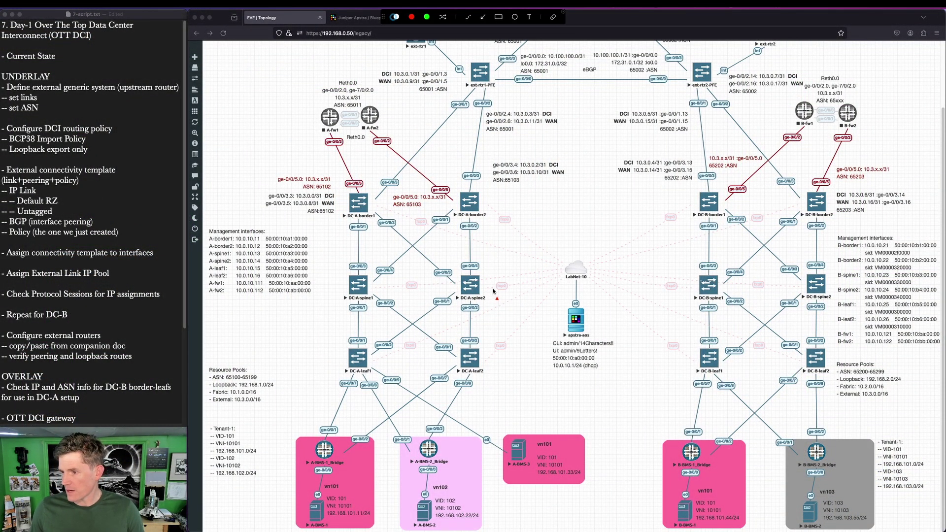
pyautogui.moveTo(694, 284)
pyautogui.mouseDown()
pyautogui.moveTo(492, 288)
pyautogui.moveTo(500, 279)
pyautogui.moveTo(691, 278)
pyautogui.mouseUp()
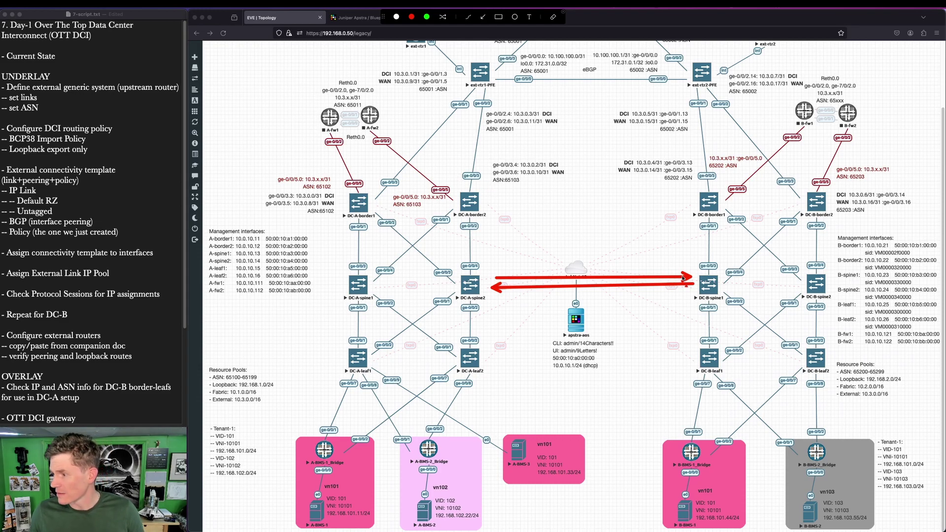
pyautogui.press('Escape')
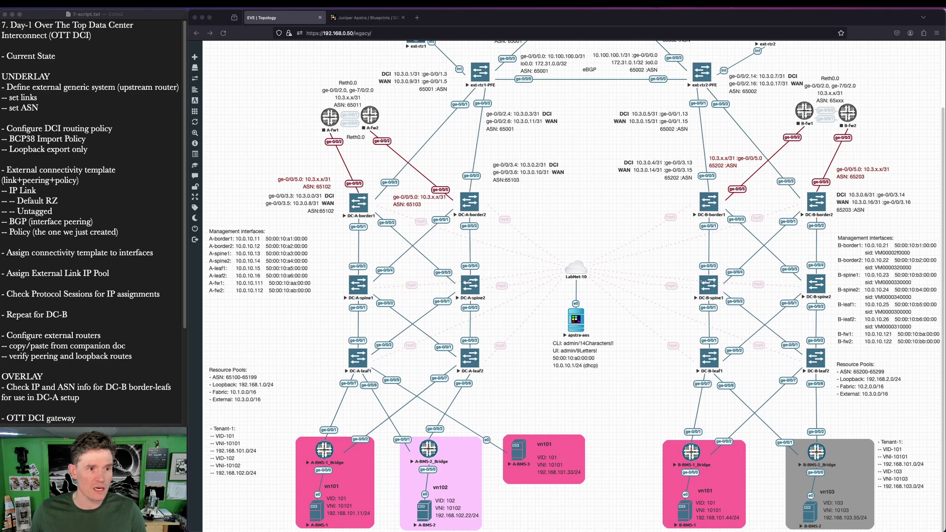
pyautogui.scroll(3, 534, 199)
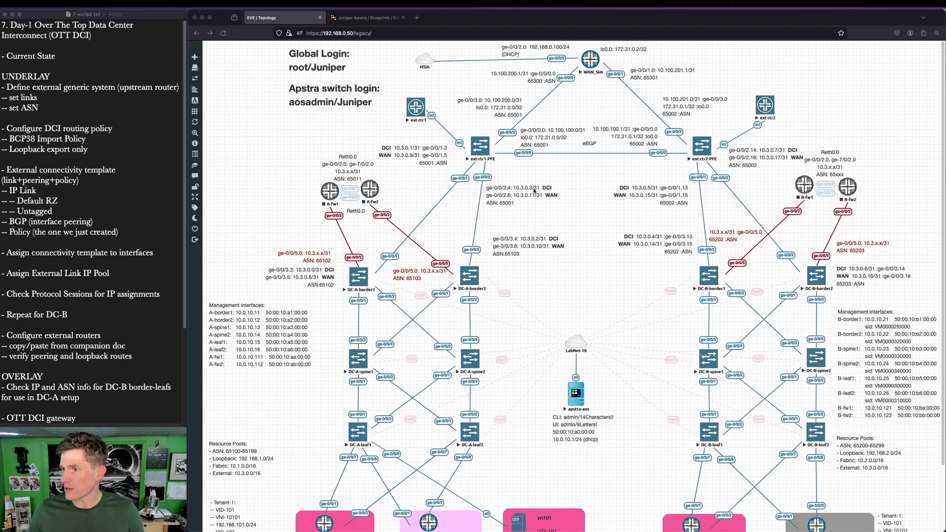
pyautogui.hotkey('ctrl', 'shift', 'a')
pyautogui.moveTo(538, 121); pyautogui.dragTo(586, 80)
pyautogui.moveTo(642, 117)
pyautogui.mouseDown()
pyautogui.moveTo(598, 78)
pyautogui.moveTo(452, 65)
pyautogui.mouseUp()
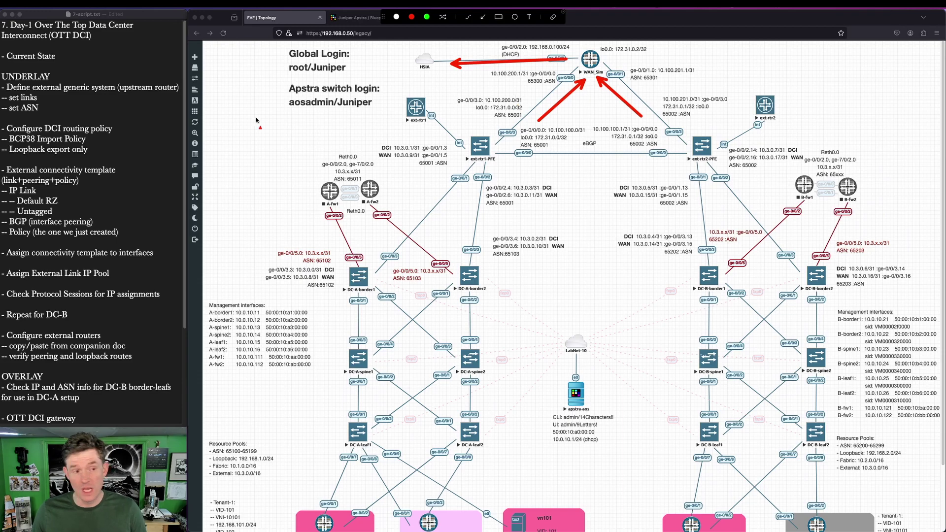
pyautogui.press('Escape')
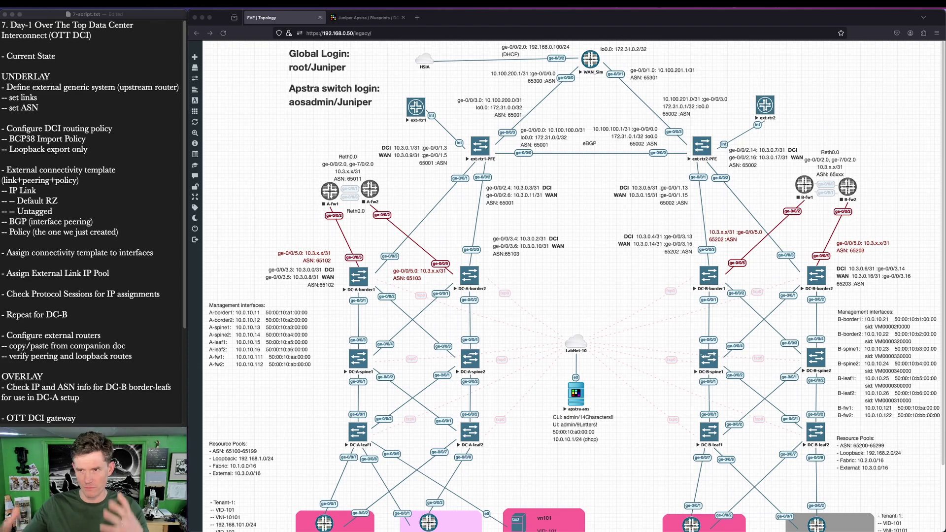
# Step: Show the Apstra Blueprints list with DC-A at version 65 and DC-B at version 73
pyautogui.click(378, 19)
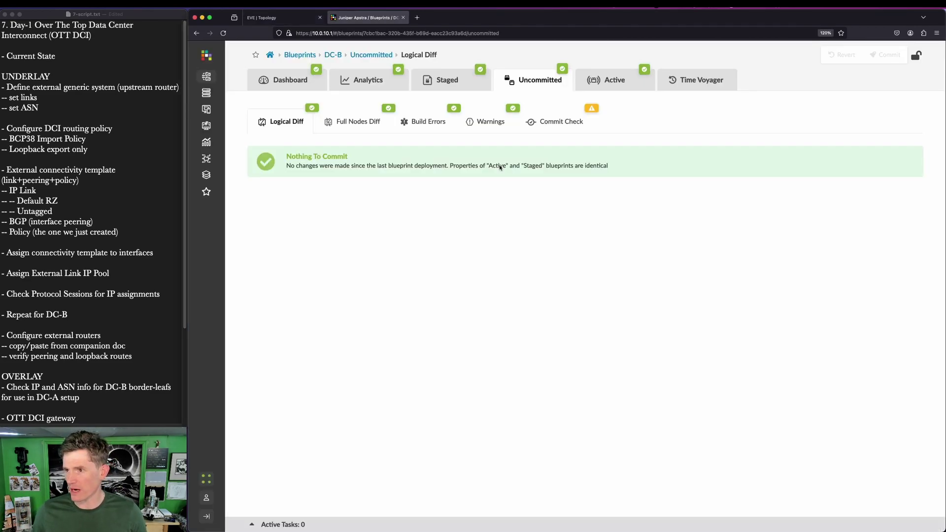
pyautogui.click(270, 56)
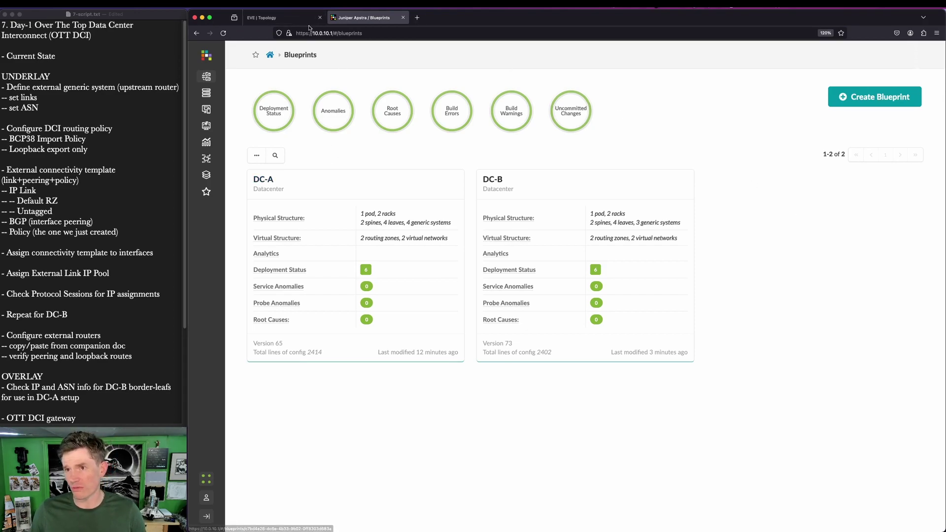
pyautogui.click(303, 21)
pyautogui.click(350, 19)
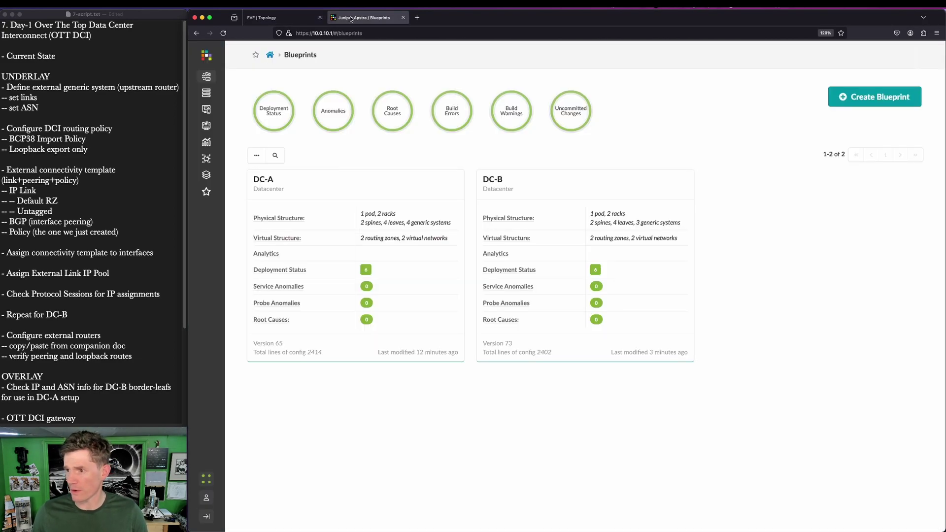